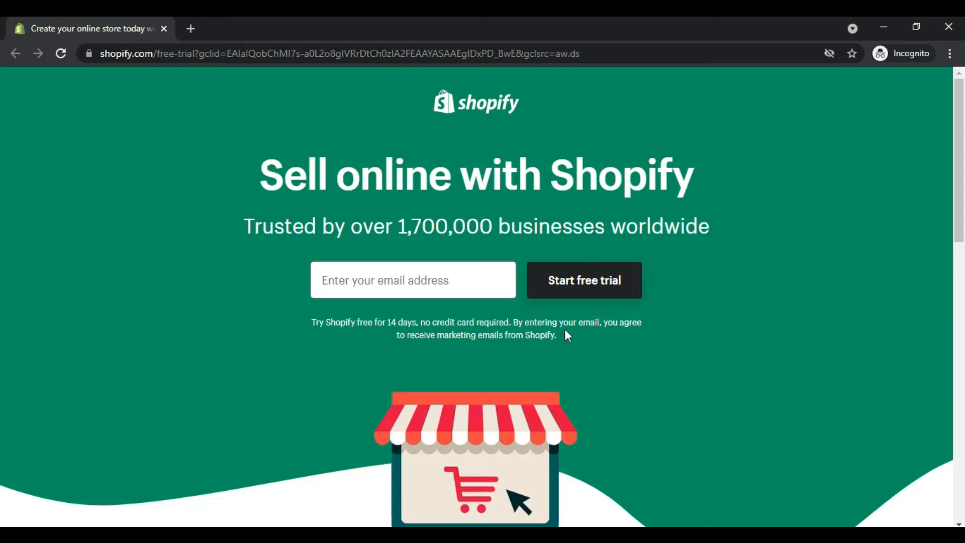
# Step: Enter the account's email address in the sign-up form and start the free trial
pyautogui.click(390, 276)
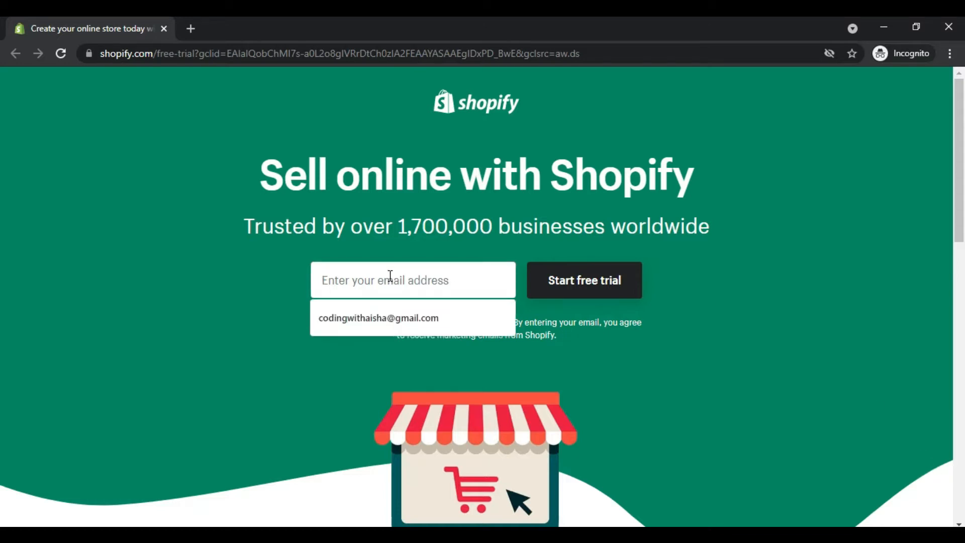
pyautogui.click(272, 320)
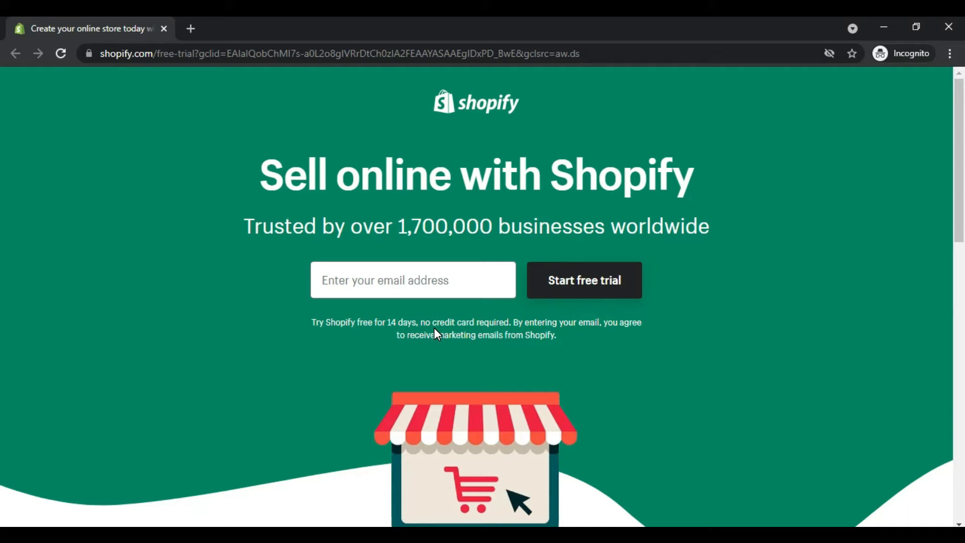
pyautogui.click(414, 280)
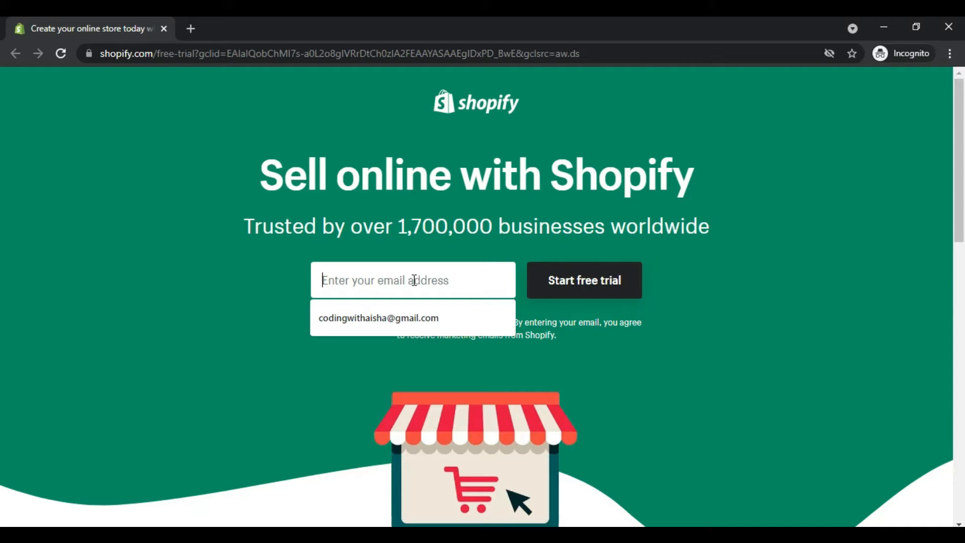
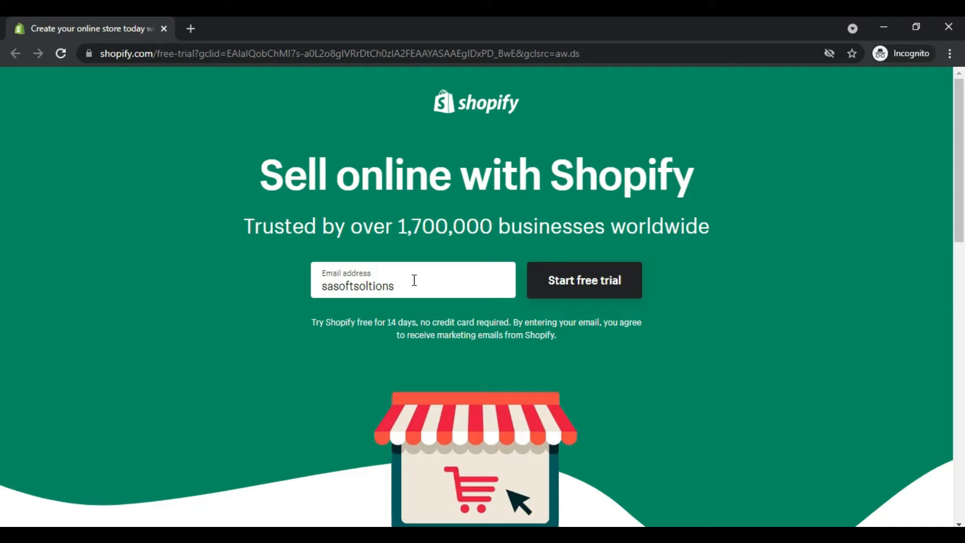
pyautogui.click(547, 283)
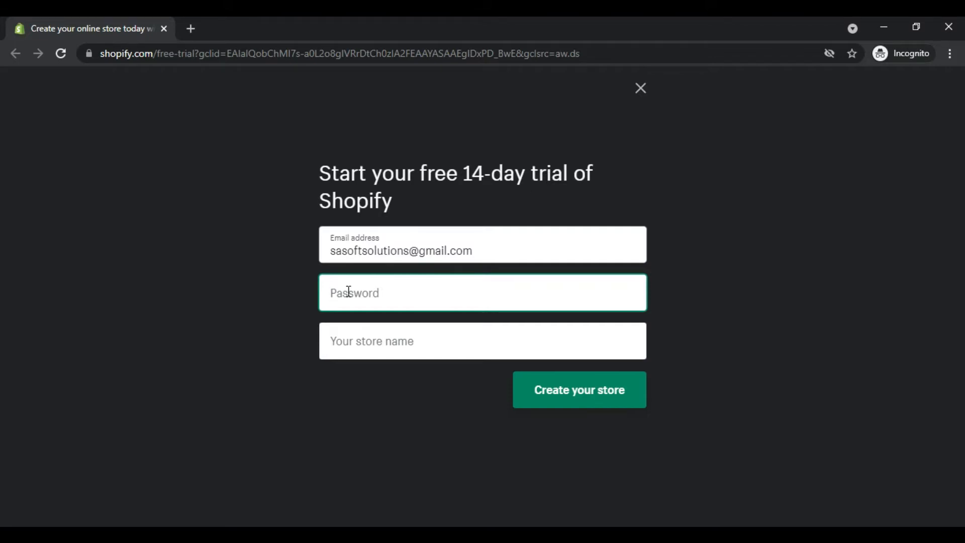
# Step: Enter the account password and try "Codingwithaisha" as the store name
pyautogui.write('•••••••••')
pyautogui.press('Tab')
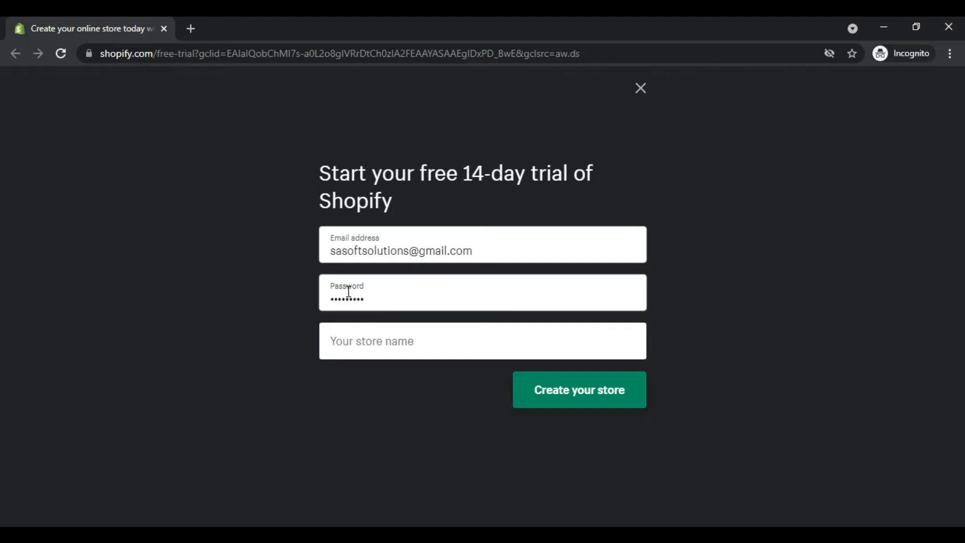
pyautogui.write('C')
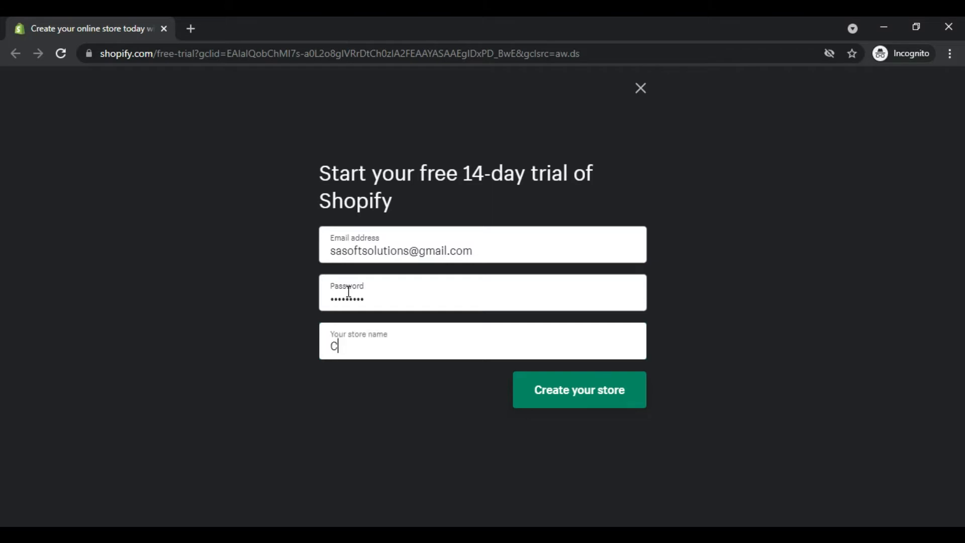
pyautogui.write('odingwithaisha')
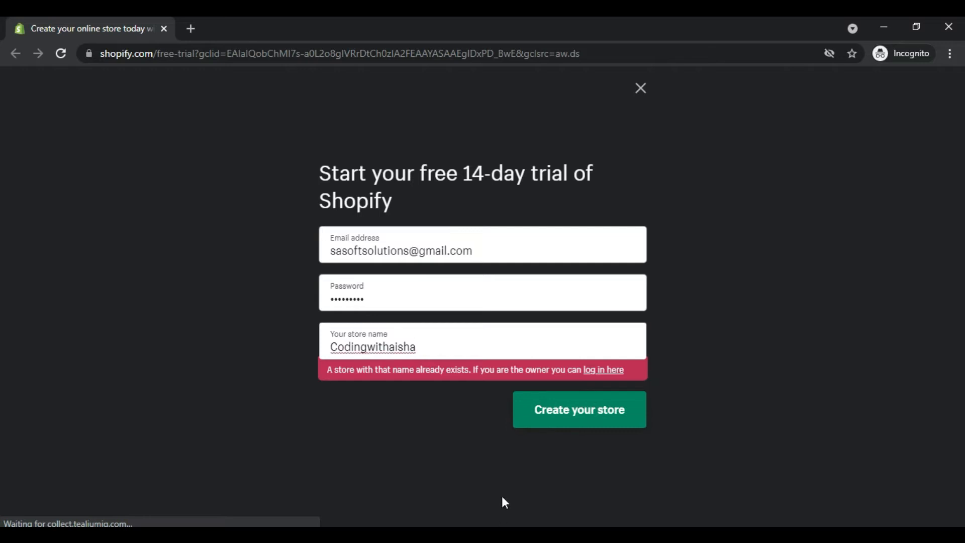
# Step: Replace the store name with "coding with aisha" and create the store
pyautogui.doubleClick(360, 355)
pyautogui.write('coding b')
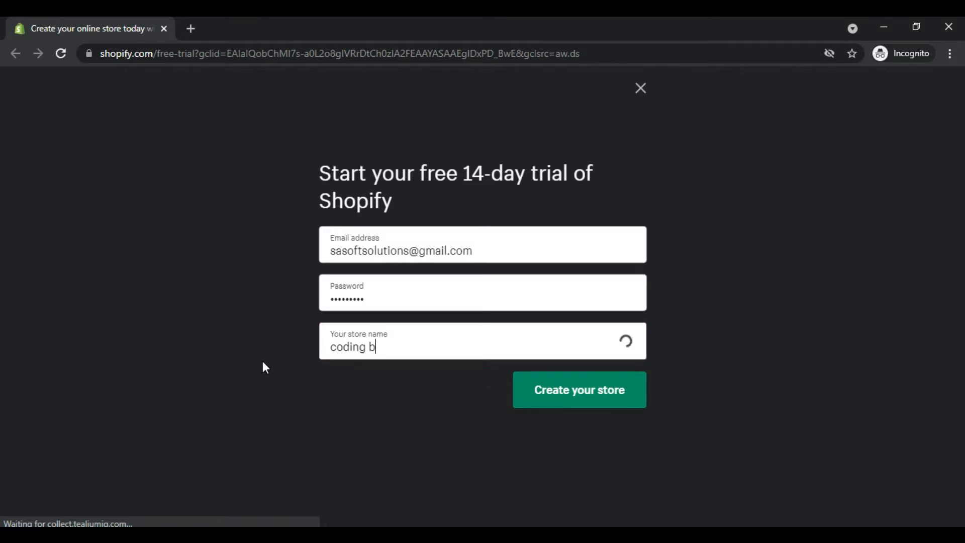
pyautogui.press('BackSpace')
pyautogui.write('with iahsa')
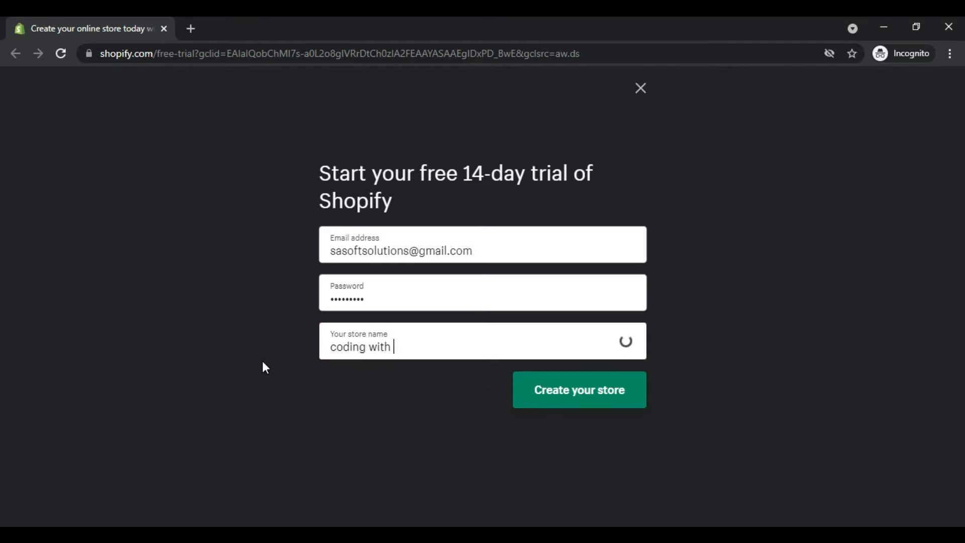
pyautogui.press('BackSpace')
pyautogui.press('BackSpace')
pyautogui.press('BackSpace')
pyautogui.press('BackSpace')
pyautogui.press('BackSpace')
pyautogui.write('aisha')
pyautogui.click(553, 394)
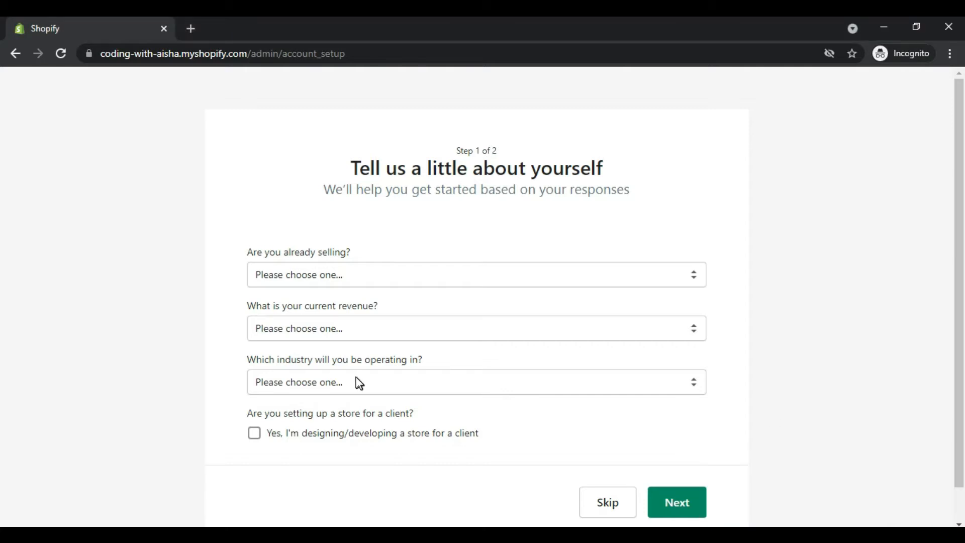
# Step: Answer the selling questions with "I'm selling, just not online", "Online only" and a current revenue of "Up to Rs5,000 PKR"
pyautogui.click(277, 274)
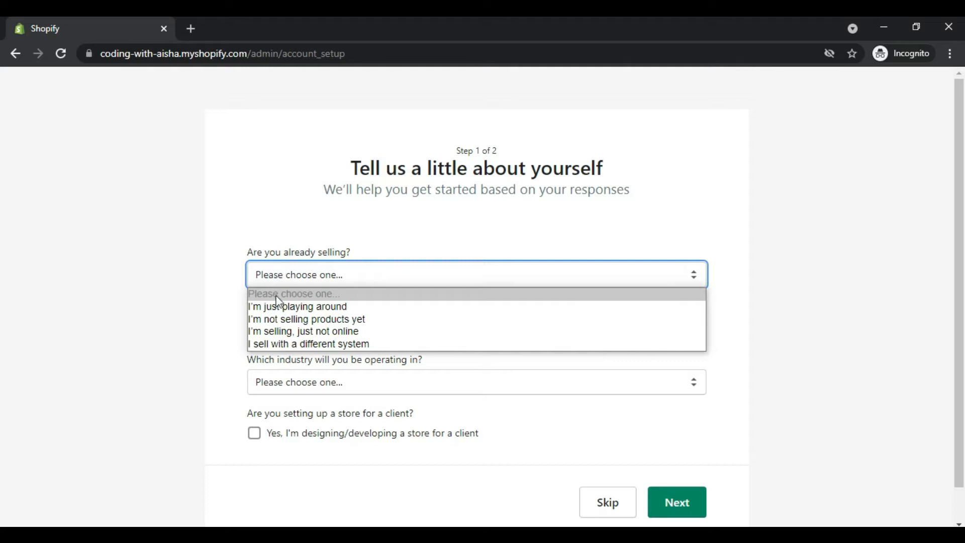
pyautogui.click(287, 331)
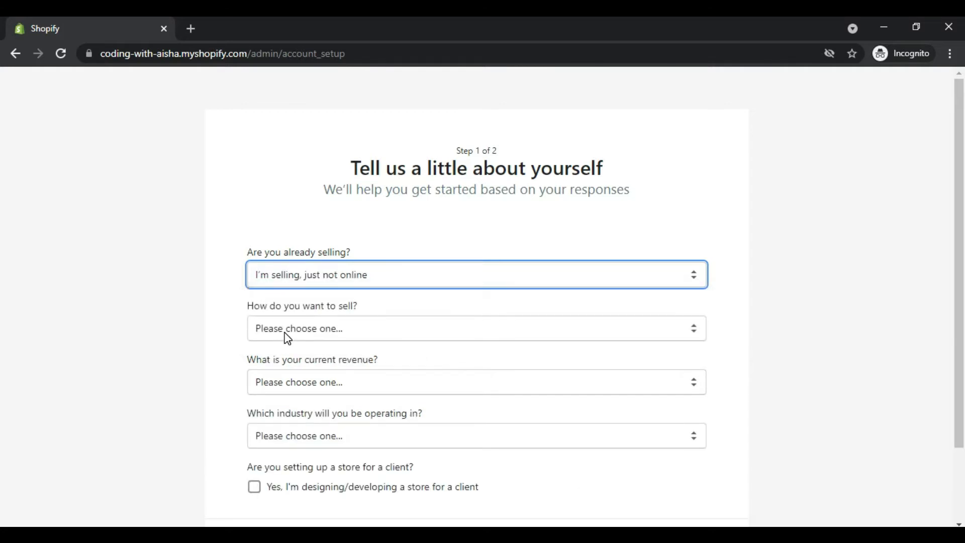
pyautogui.click(287, 331)
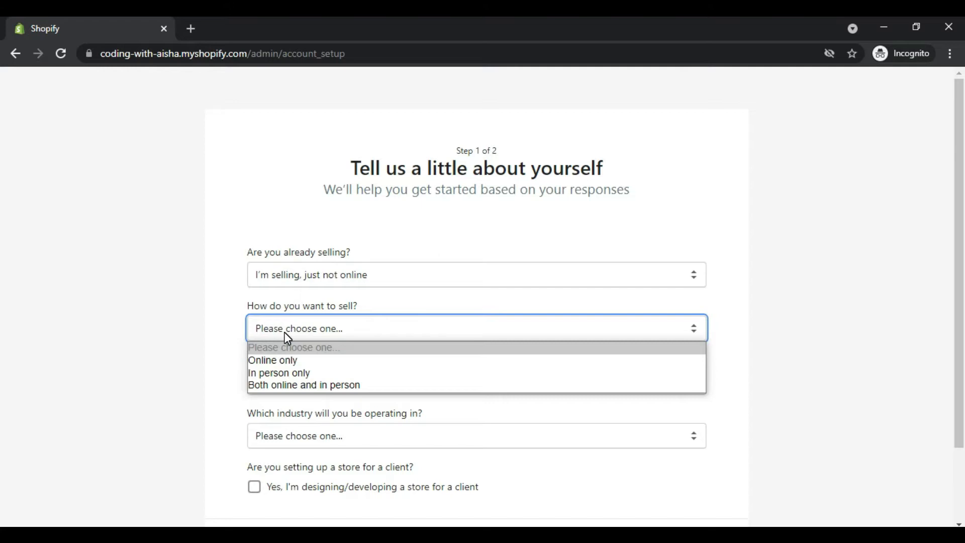
pyautogui.click(289, 363)
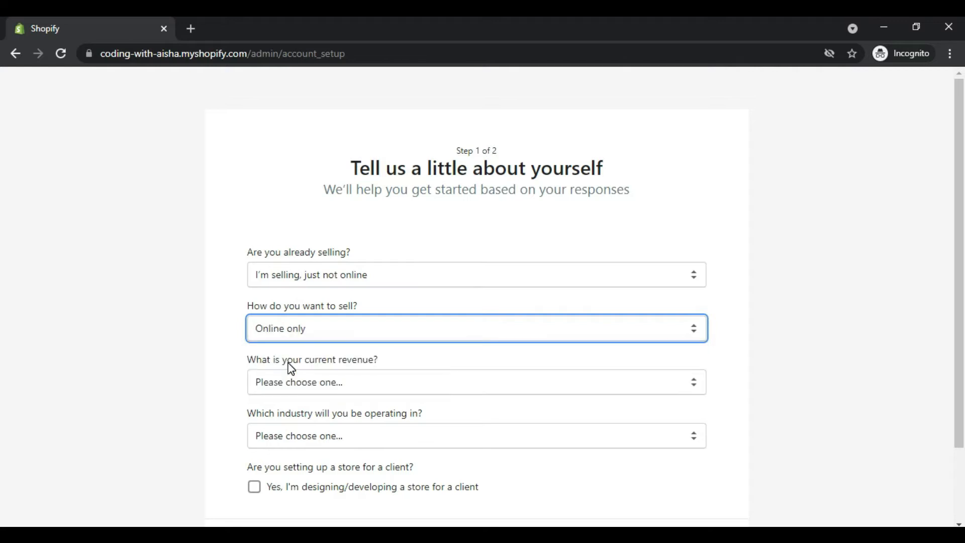
pyautogui.click(287, 391)
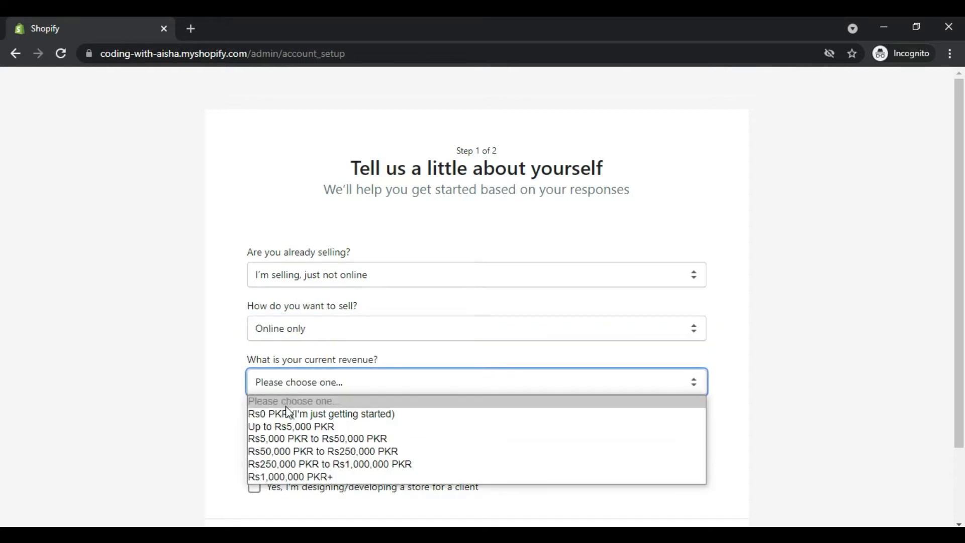
pyautogui.click(286, 430)
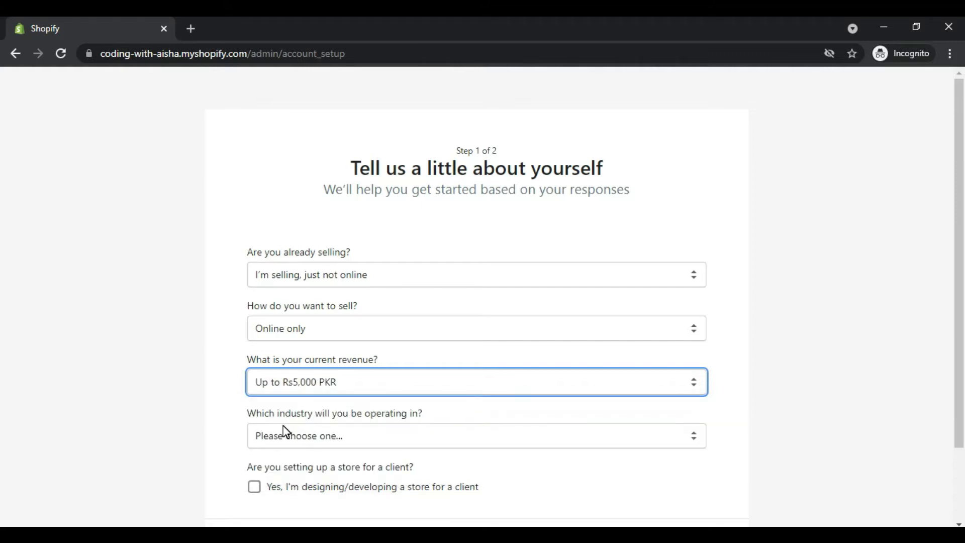
# Step: Choose Jewelry as the industry, mark the store as being developed for a client, and continue to the address step
pyautogui.click(285, 448)
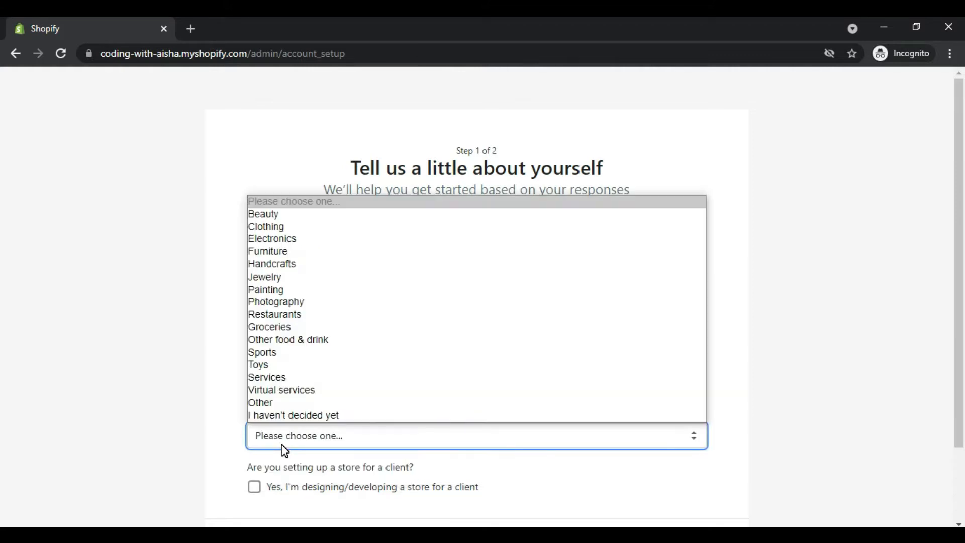
pyautogui.click(282, 445)
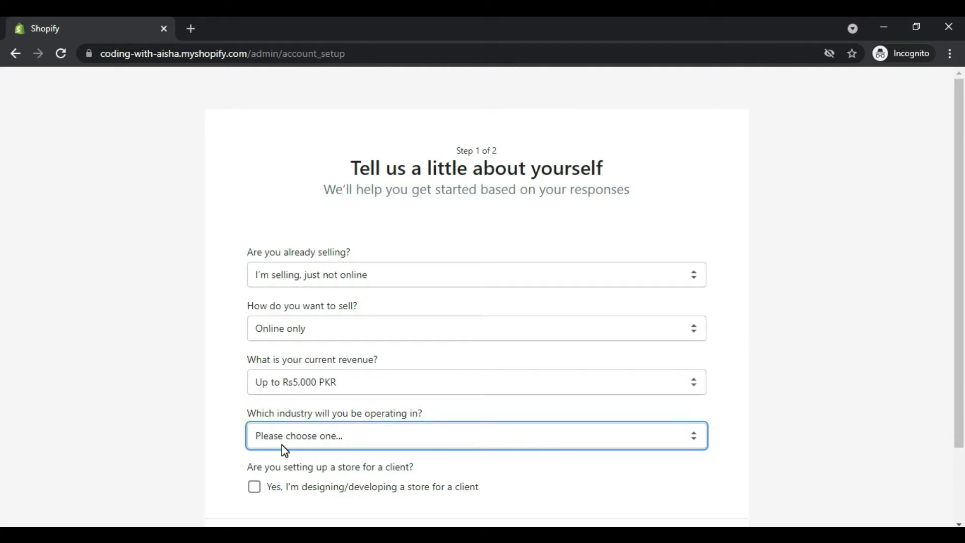
pyautogui.click(284, 450)
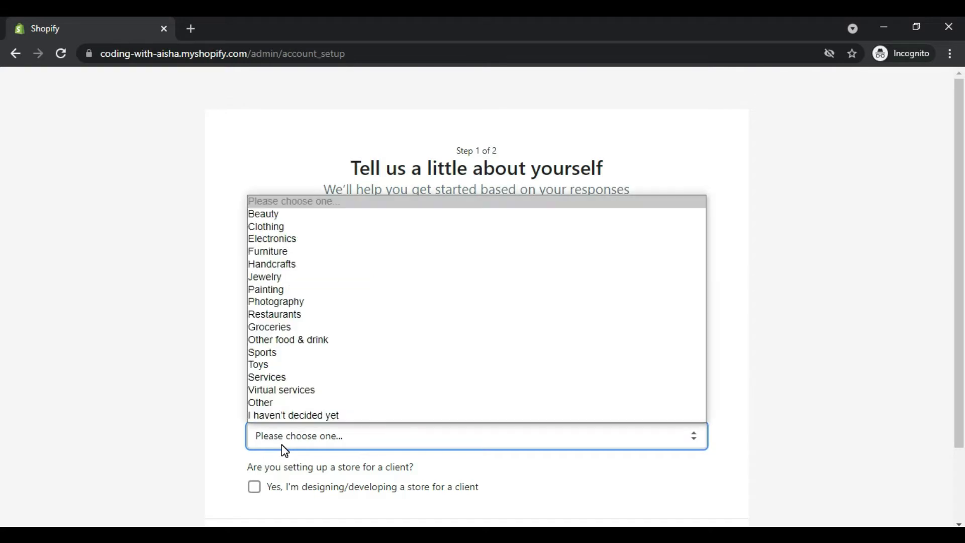
pyautogui.click(288, 277)
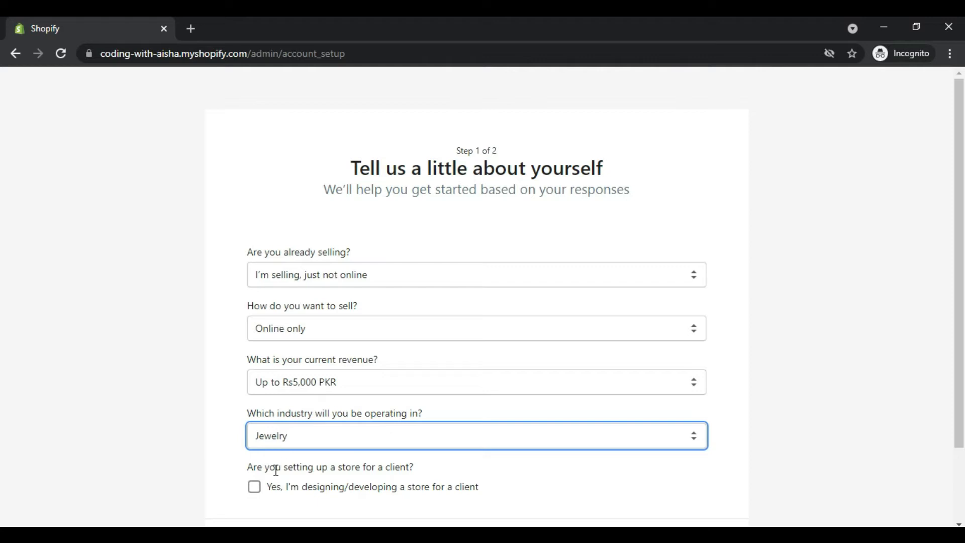
pyautogui.click(254, 492)
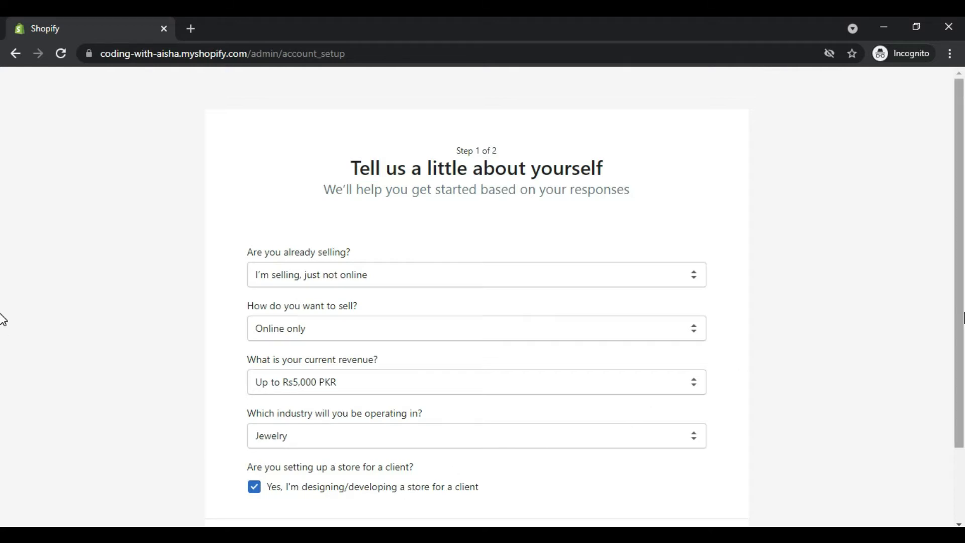
pyautogui.moveTo(960, 320); pyautogui.dragTo(961, 393)
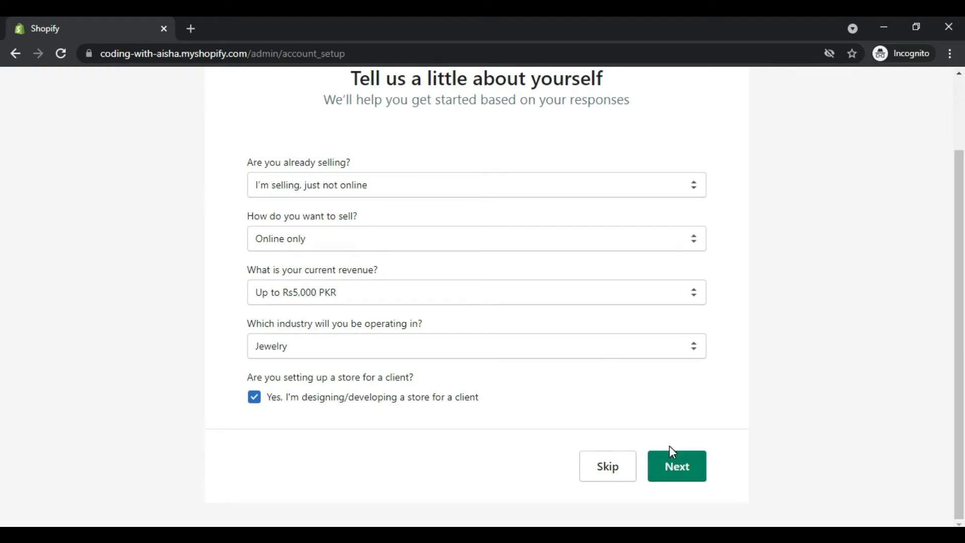
pyautogui.click(674, 477)
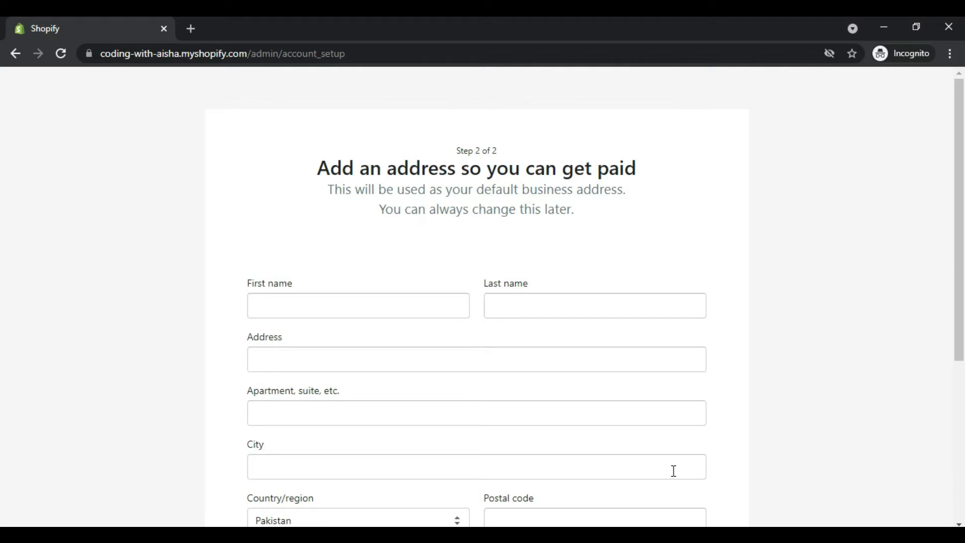
# Step: Look through the business address form's fields, from the owner's name to the registered business option
pyautogui.moveTo(960, 354); pyautogui.dragTo(960, 494)
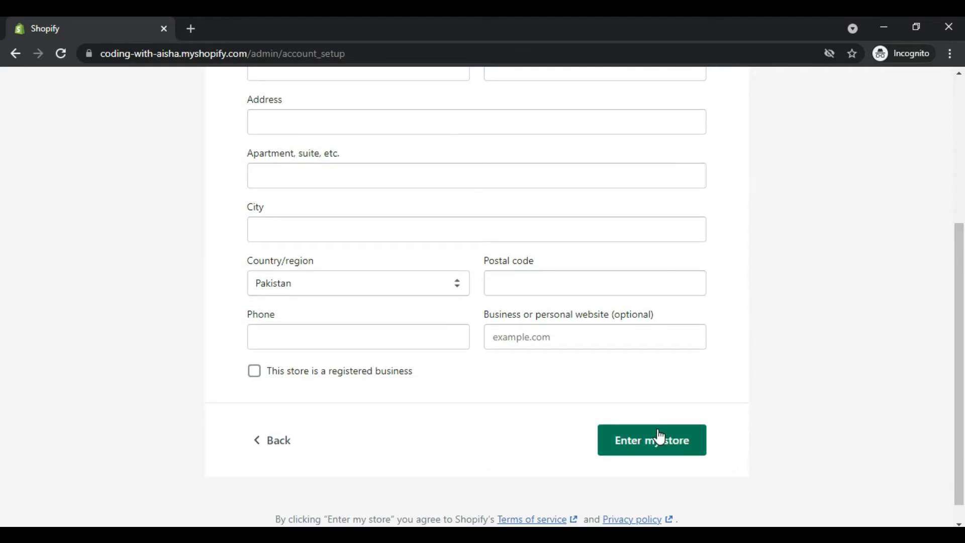
pyautogui.scroll(1, 2, 284)
pyautogui.scroll(3, 3, 272)
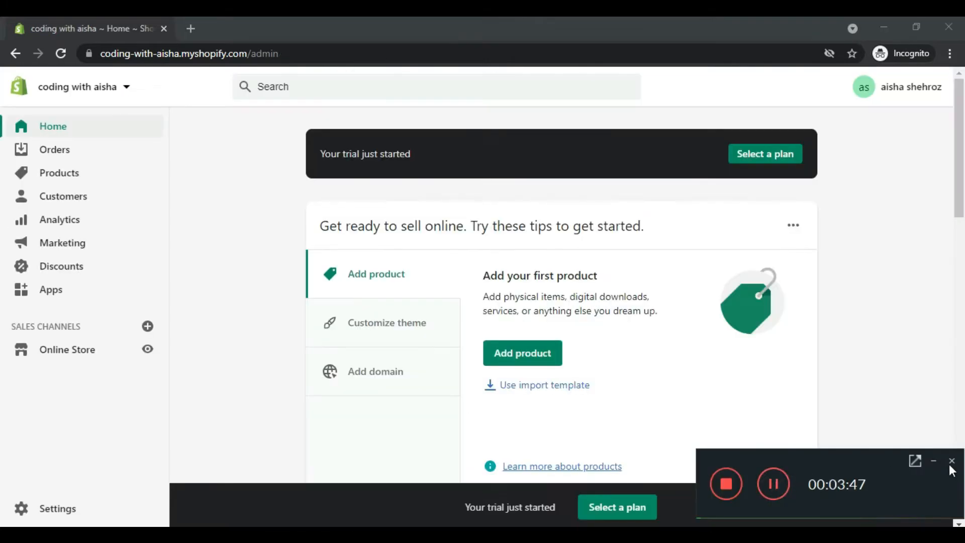
pyautogui.click(933, 462)
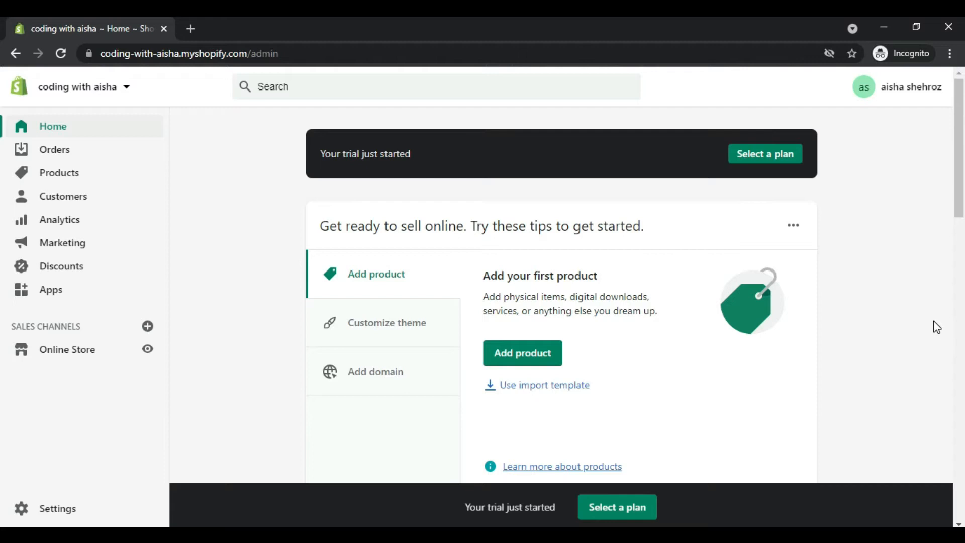
pyautogui.moveTo(962, 214)
pyautogui.mouseDown()
pyautogui.moveTo(952, 520)
pyautogui.moveTo(960, 200)
pyautogui.mouseUp()
# Step: Open the live online store in a new tab and look over its home page down to the footer
pyautogui.click(97, 84)
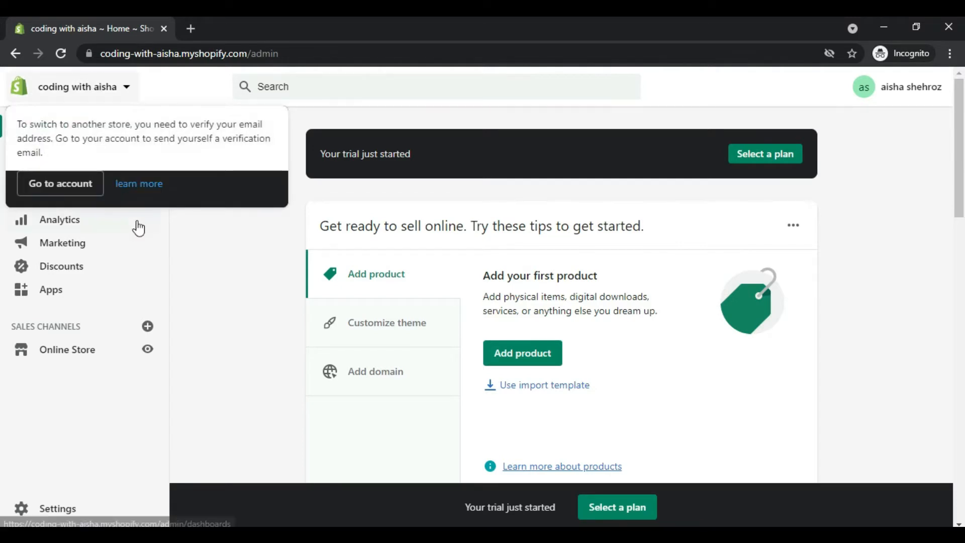
pyautogui.rightClick(149, 352)
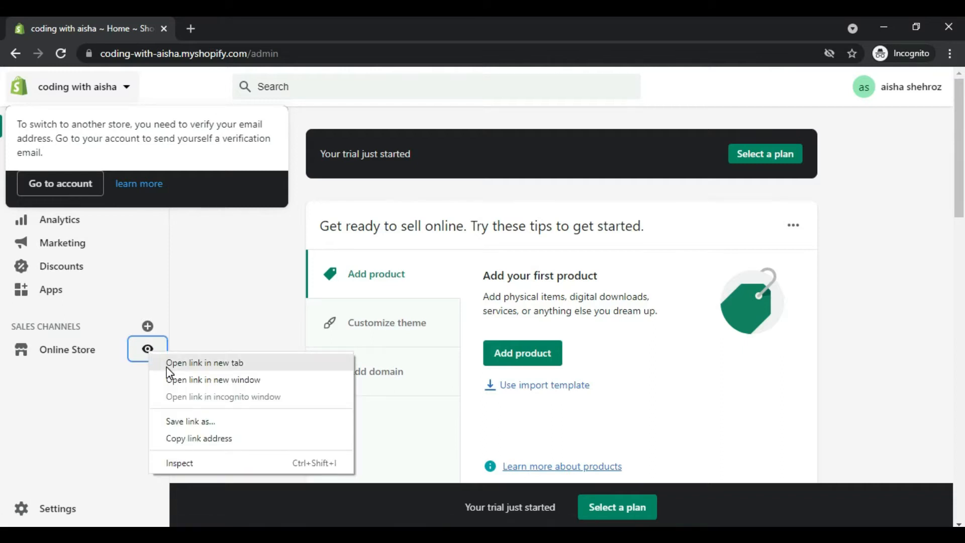
pyautogui.click(167, 363)
pyautogui.click(215, 20)
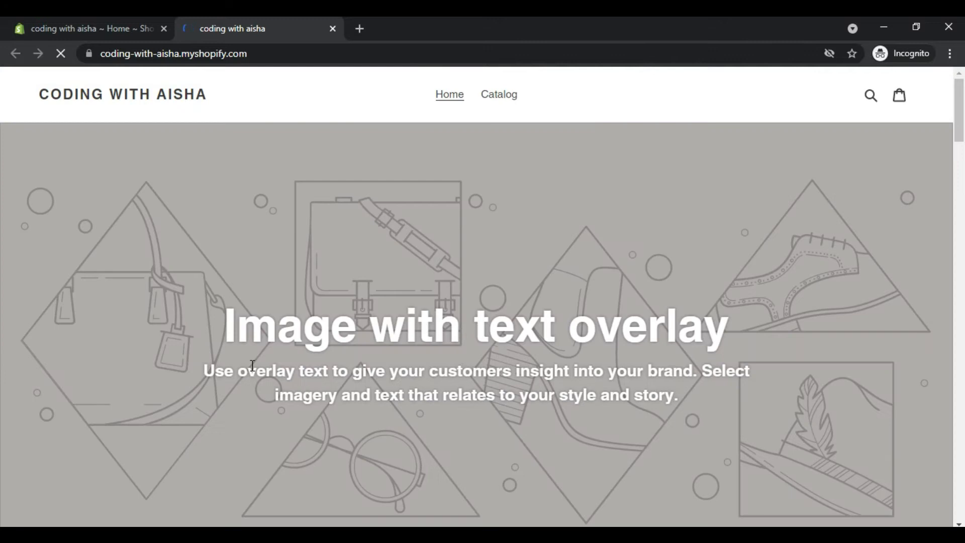
pyautogui.moveTo(958, 109); pyautogui.dragTo(963, 503)
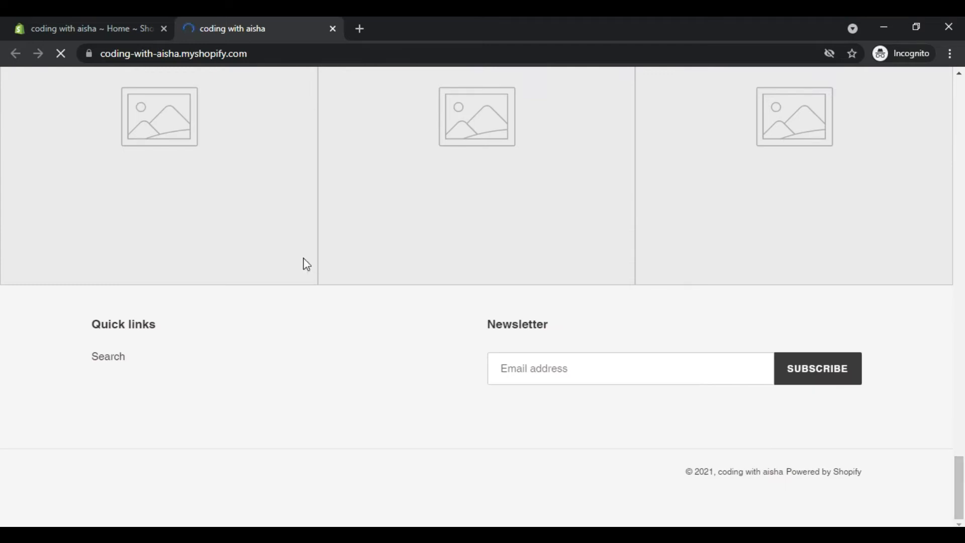
# Step: Return to the store admin, dismiss the store-switching notice, and view the Orders and Products pages
pyautogui.click(87, 20)
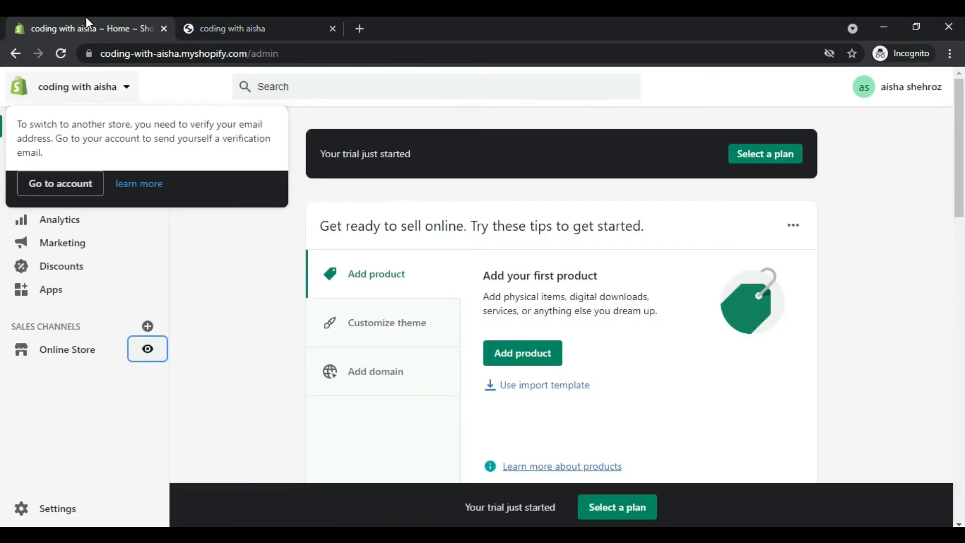
pyautogui.click(188, 228)
pyautogui.click(53, 158)
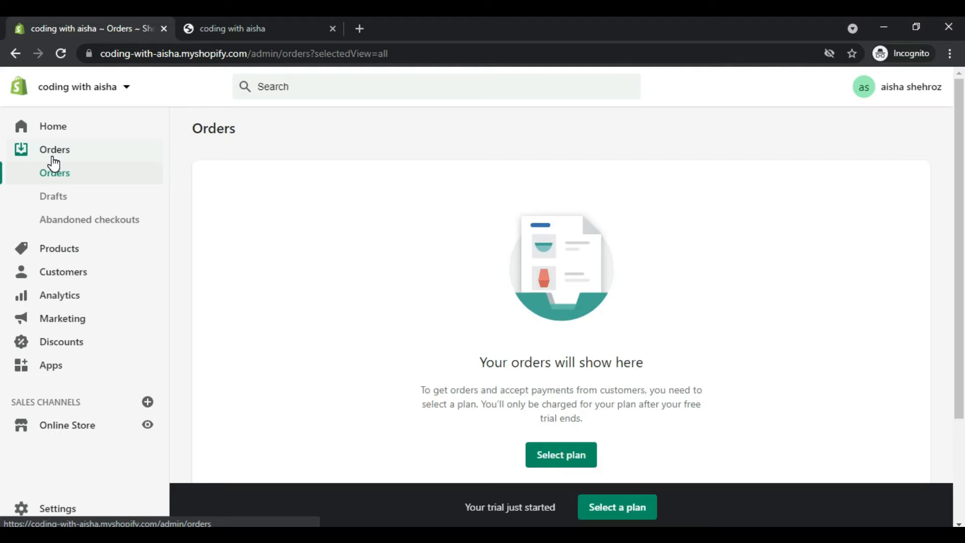
pyautogui.click(60, 249)
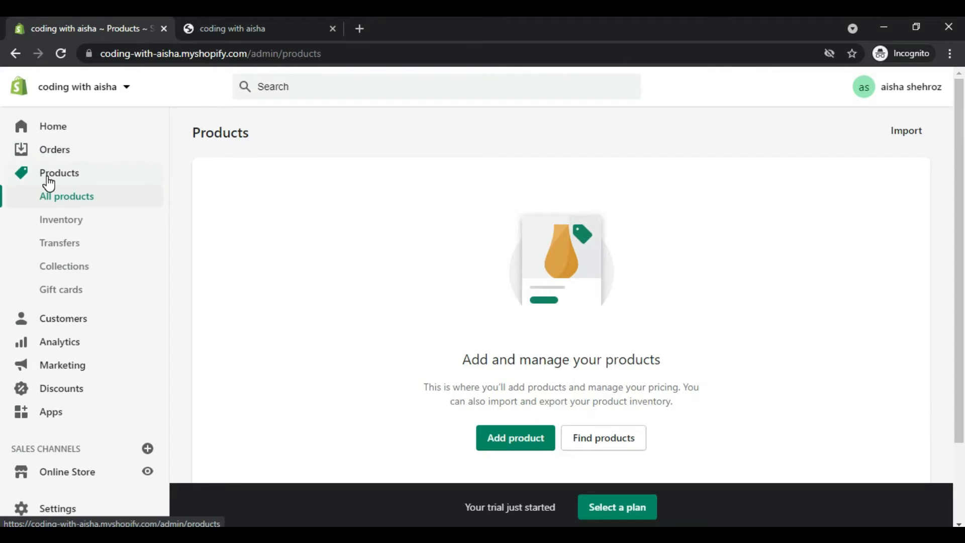
# Step: View the Customers page and look over the reports on the Analytics overview dashboard
pyautogui.click(76, 324)
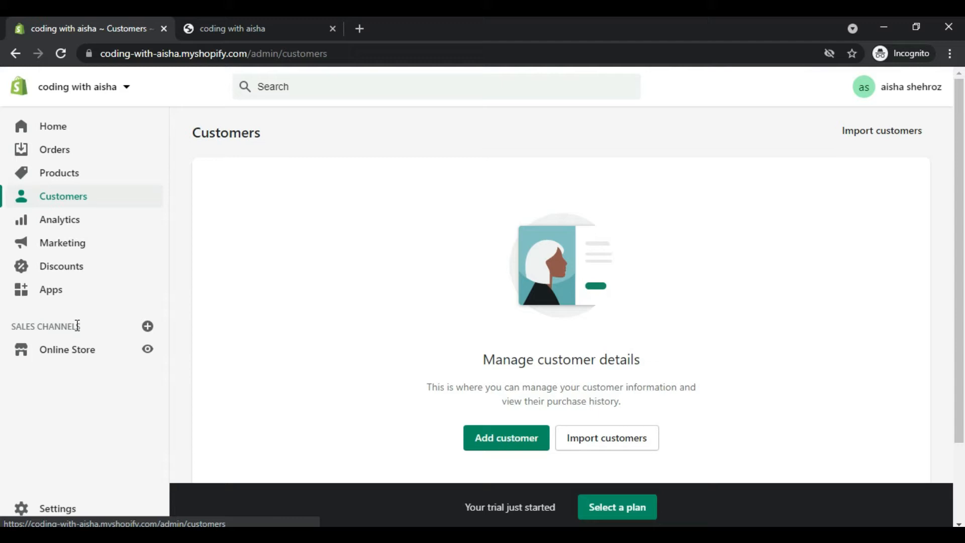
pyautogui.click(49, 224)
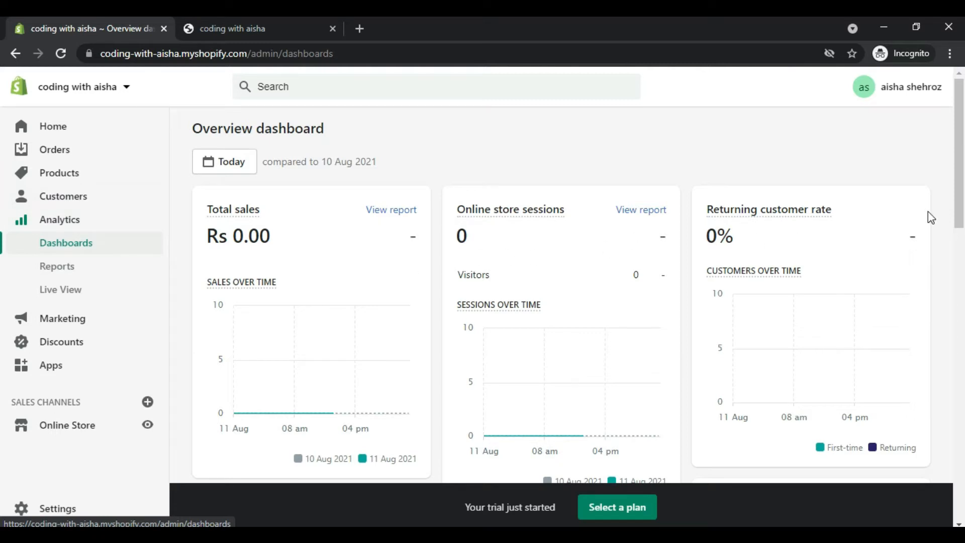
pyautogui.moveTo(961, 201); pyautogui.dragTo(961, 316)
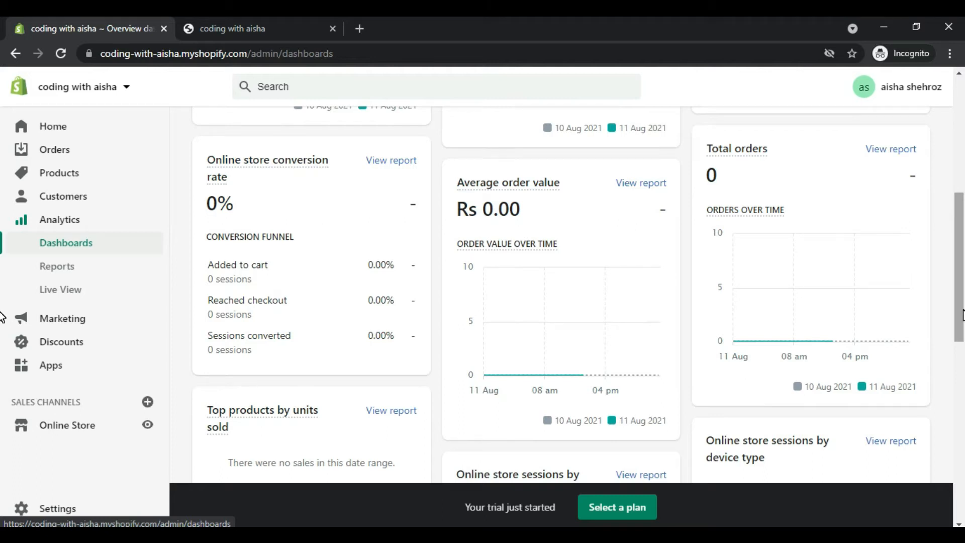
pyautogui.moveTo(961, 316); pyautogui.dragTo(961, 387)
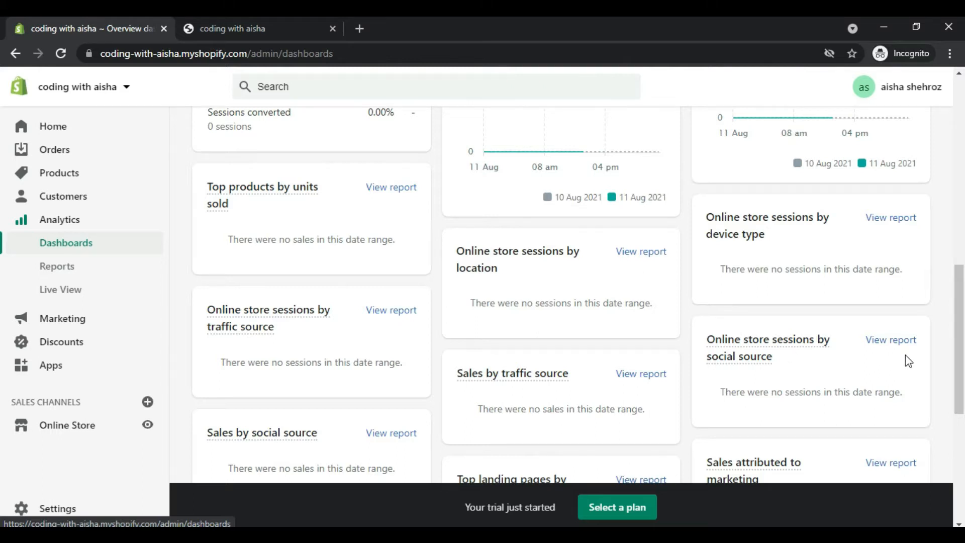
pyautogui.moveTo(959, 346); pyautogui.dragTo(960, 257)
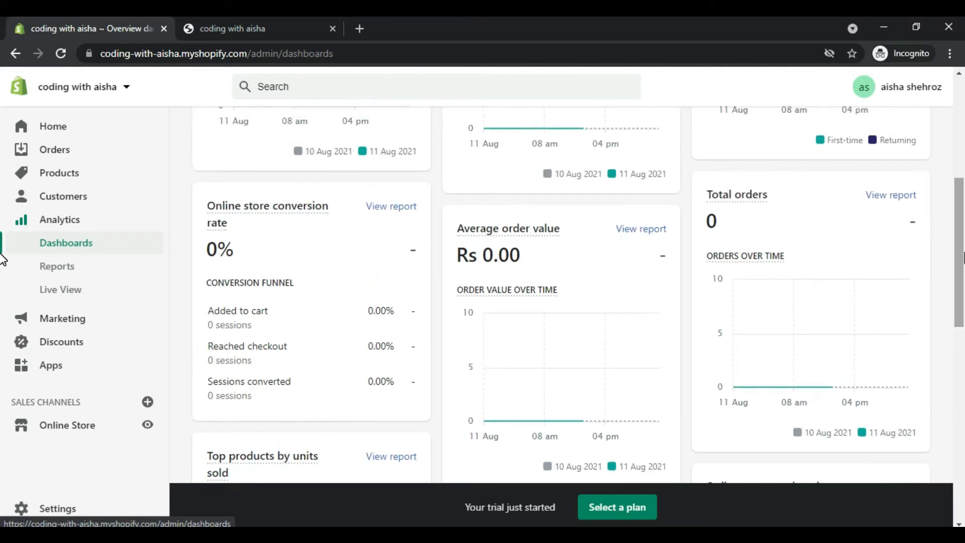
# Step: Look through the Marketing overview page, from the campaign banner to the suggested marketing apps
pyautogui.click(33, 324)
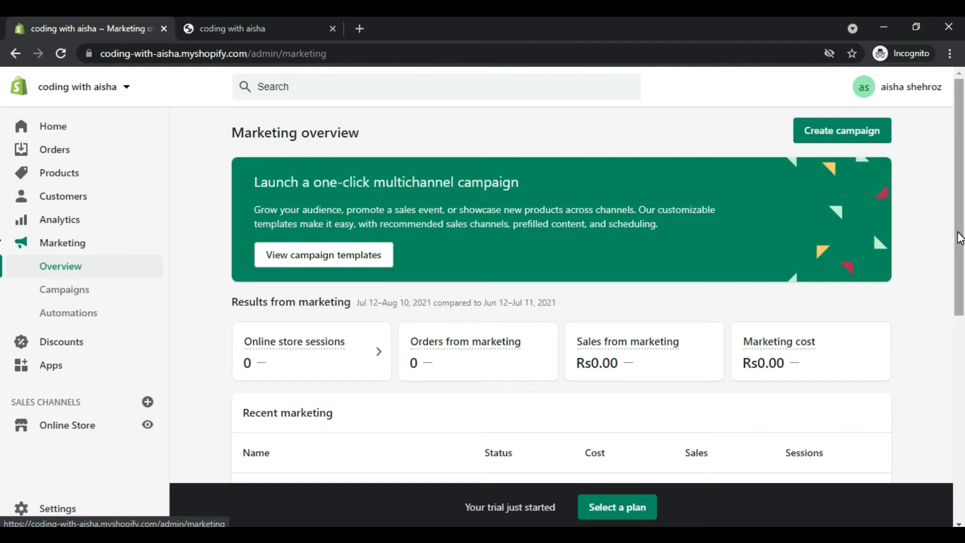
pyautogui.scroll(-4, 958, 236)
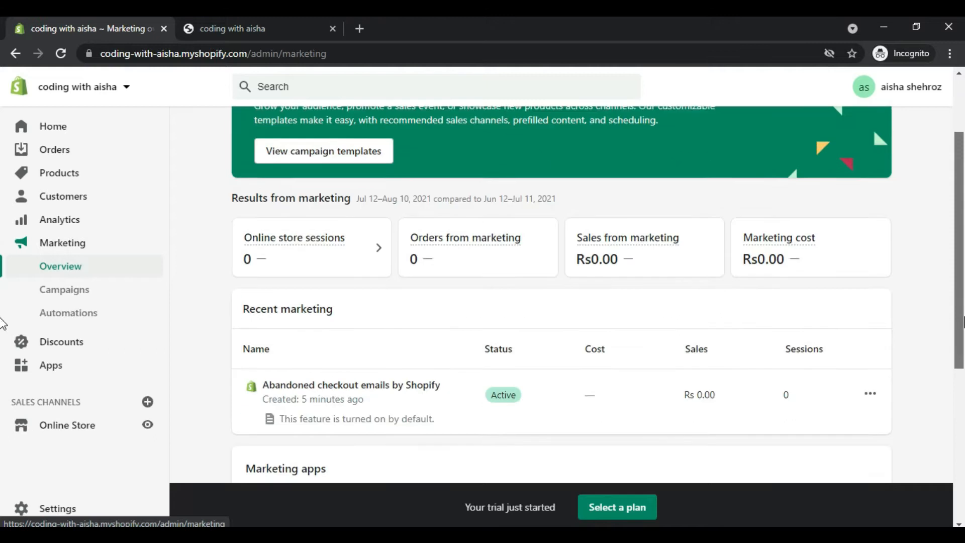
pyautogui.scroll(-1, 3, 352)
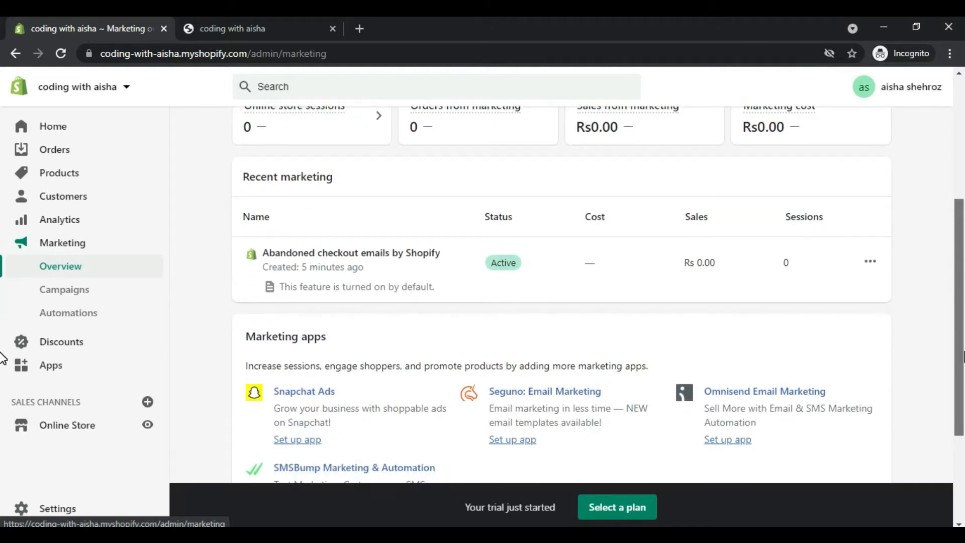
pyautogui.scroll(-2, 2, 354)
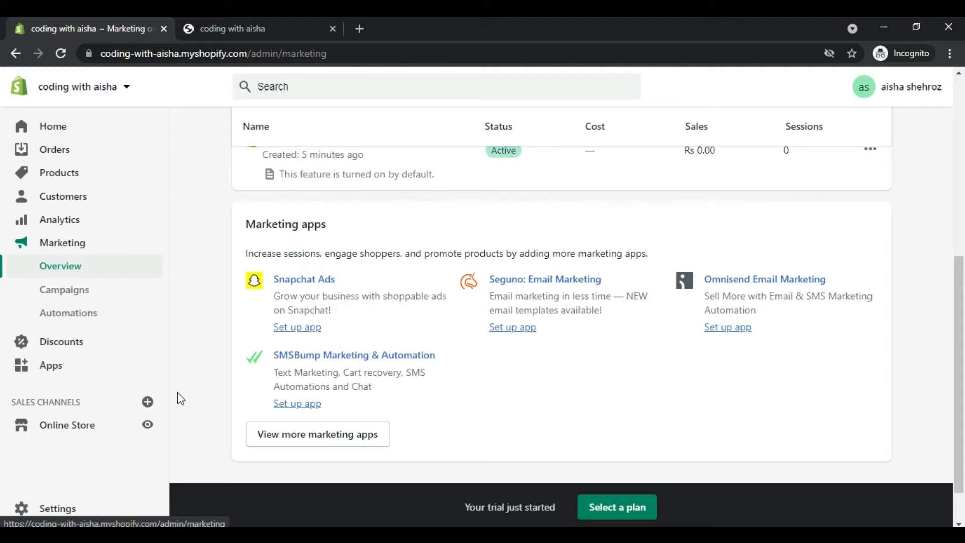
# Step: Start a new discount of the Discount code type in the Discounts section and name it "Azadi Sale"
pyautogui.click(48, 347)
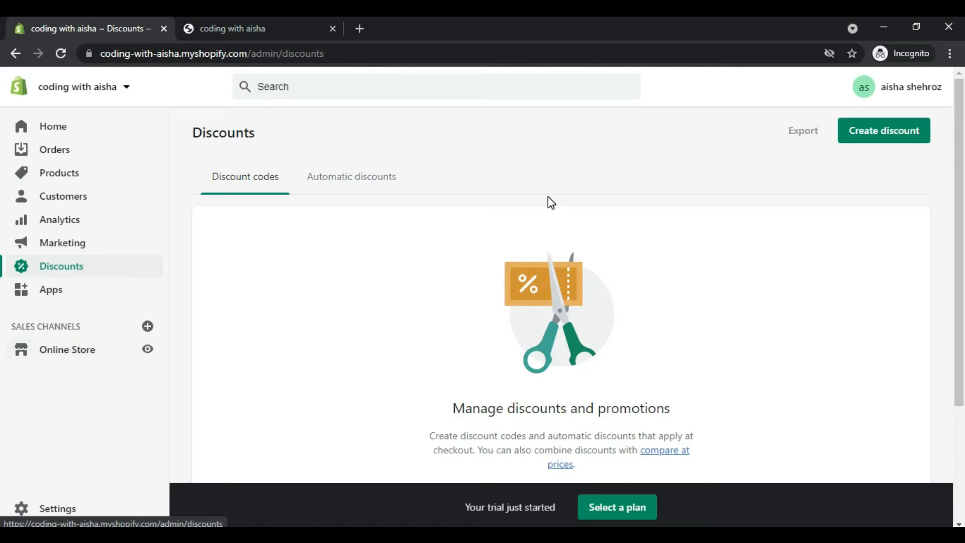
pyautogui.click(887, 130)
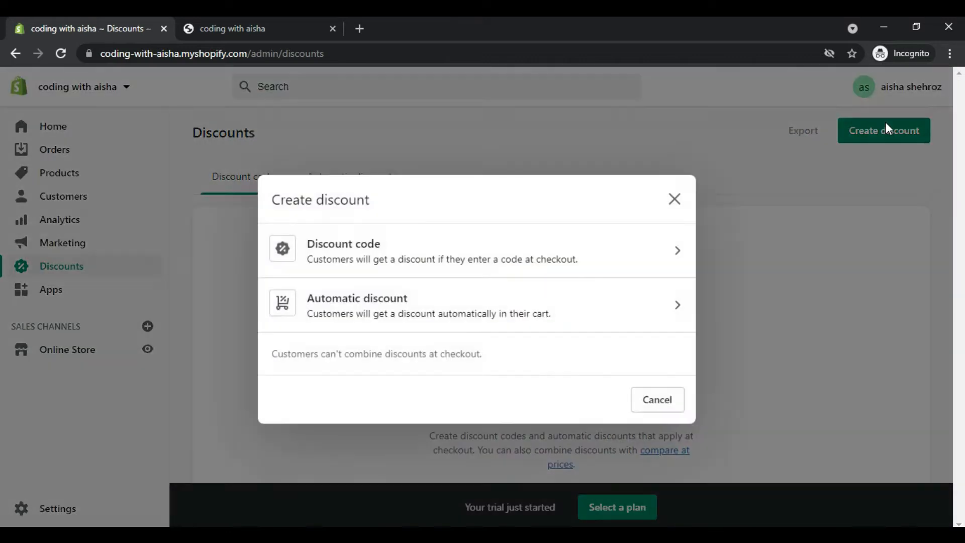
pyautogui.click(418, 249)
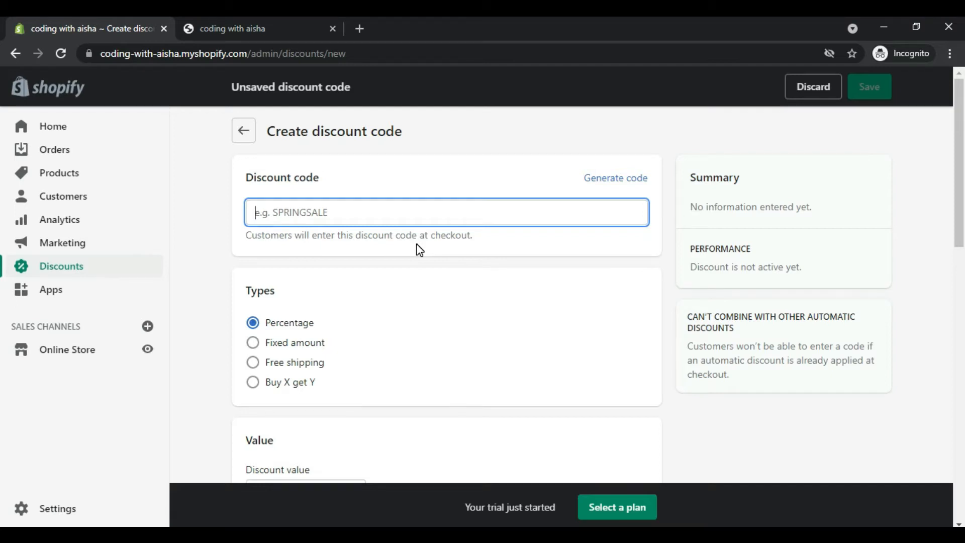
pyautogui.write('Azadi Sale')
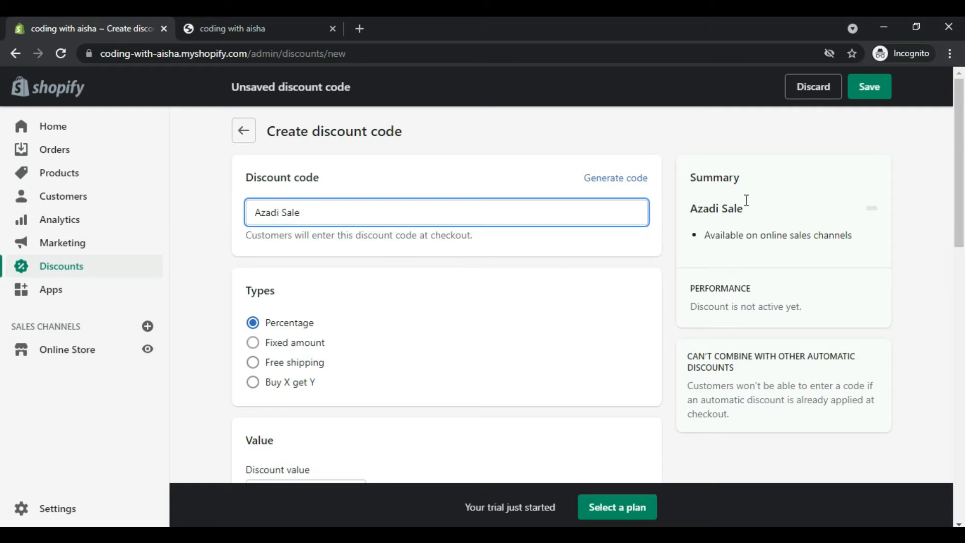
# Step: Set the percentage discount value to 20%
pyautogui.moveTo(958, 197); pyautogui.dragTo(958, 248)
pyautogui.click(297, 348)
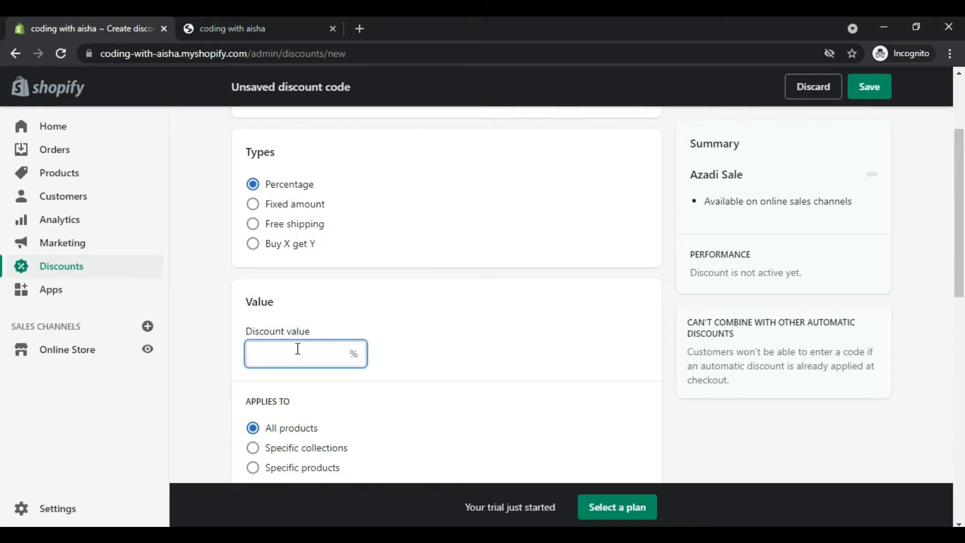
pyautogui.write('20')
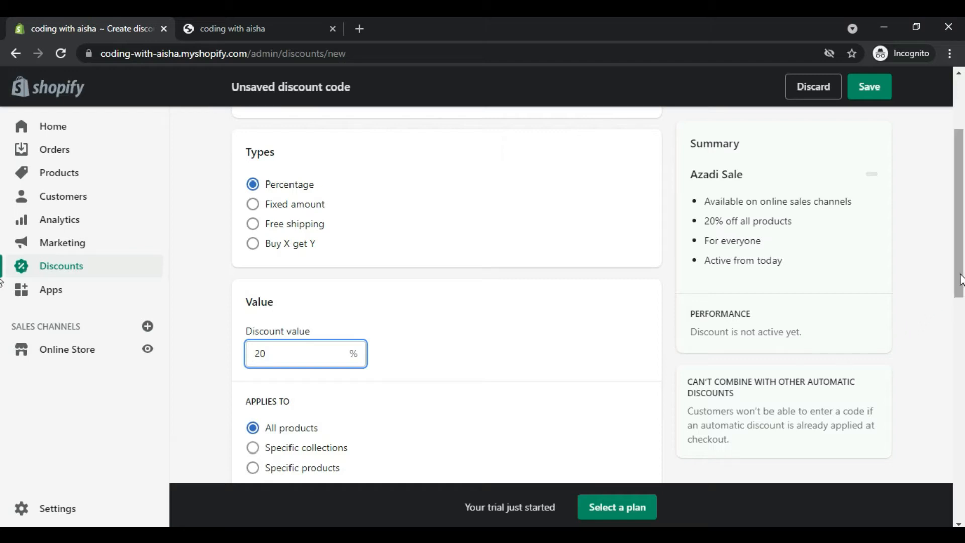
# Step: Add a minimum purchase amount of Rs 1,000 as the discount's minimum requirement
pyautogui.moveTo(961, 273); pyautogui.dragTo(963, 346)
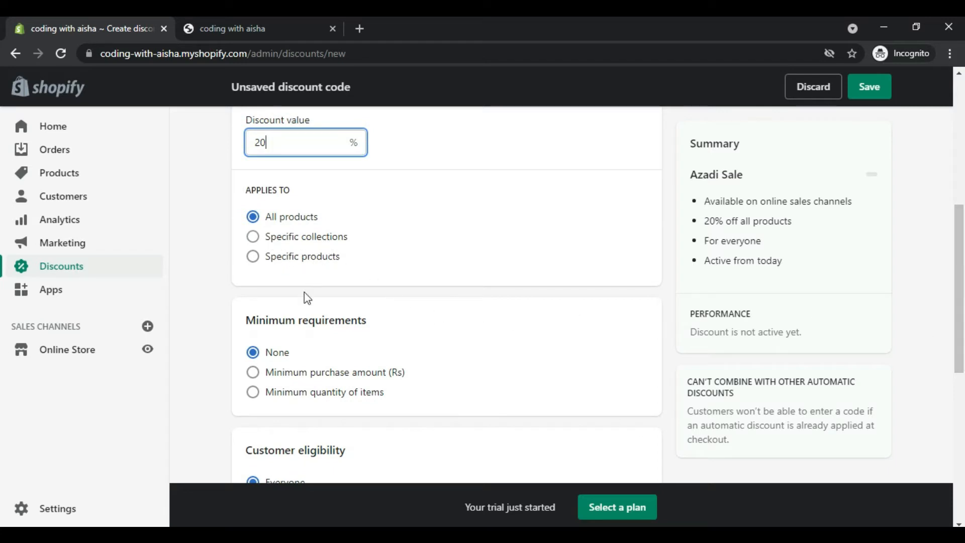
pyautogui.click(255, 374)
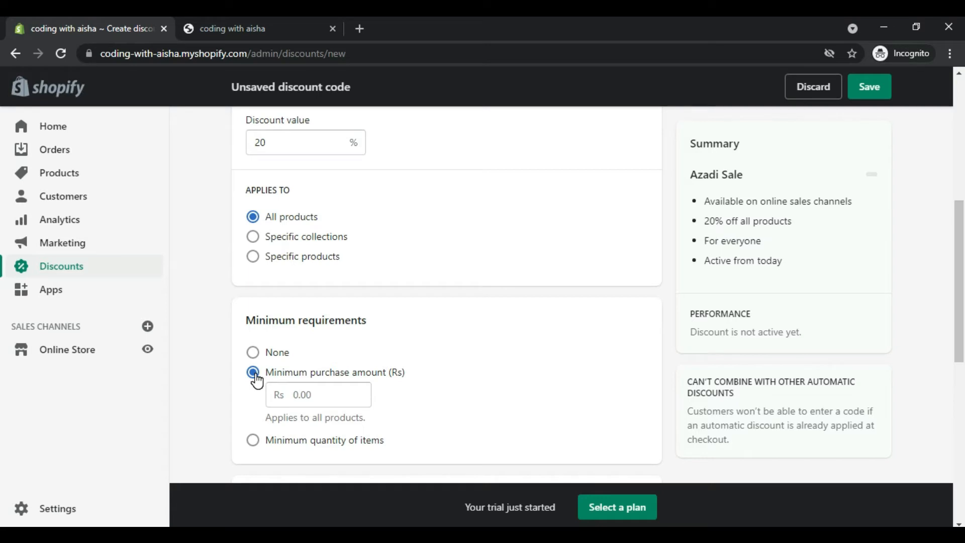
pyautogui.click(317, 395)
pyautogui.write('1000')
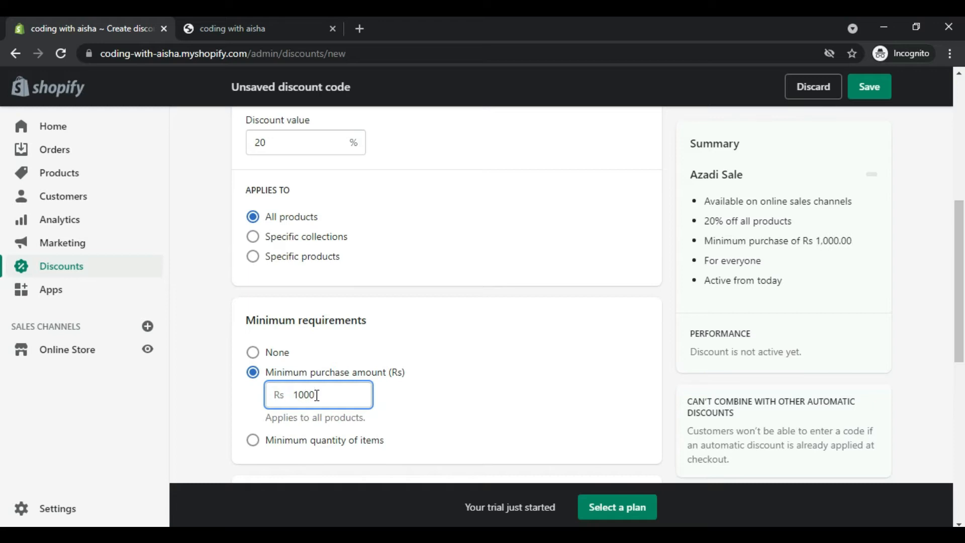
pyautogui.click(442, 403)
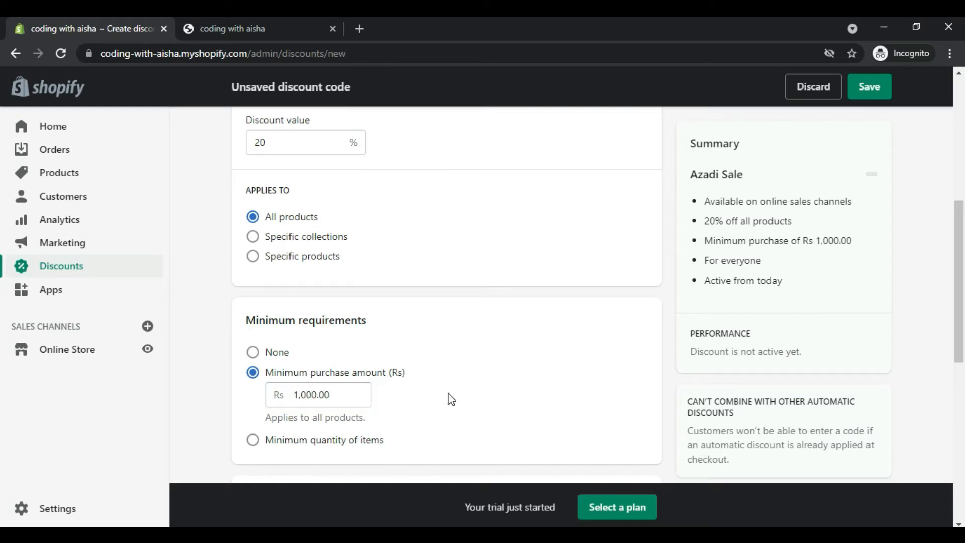
# Step: Clear the minimum purchase amount and set the minimum requirements back to None
pyautogui.moveTo(959, 292); pyautogui.dragTo(961, 318)
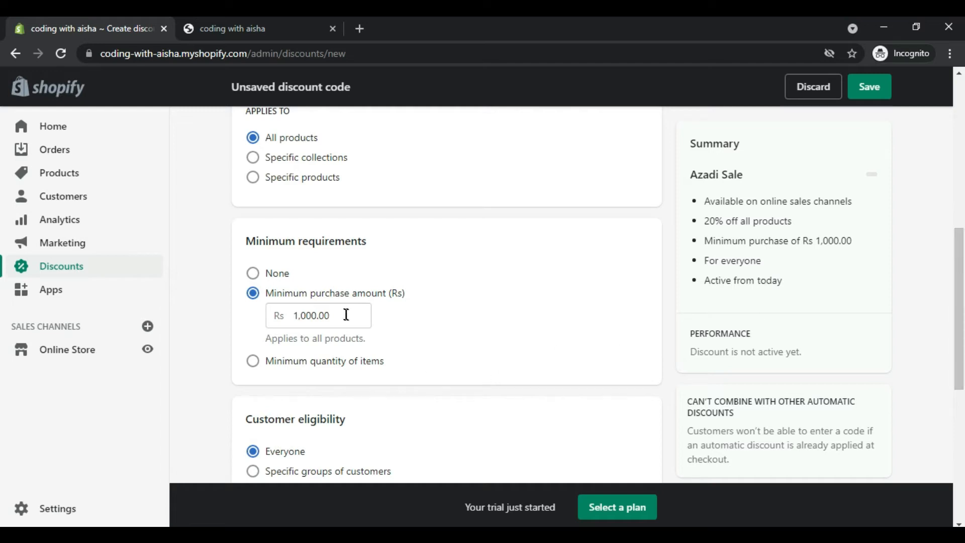
pyautogui.moveTo(345, 314); pyautogui.dragTo(212, 328)
pyautogui.press('BackSpace')
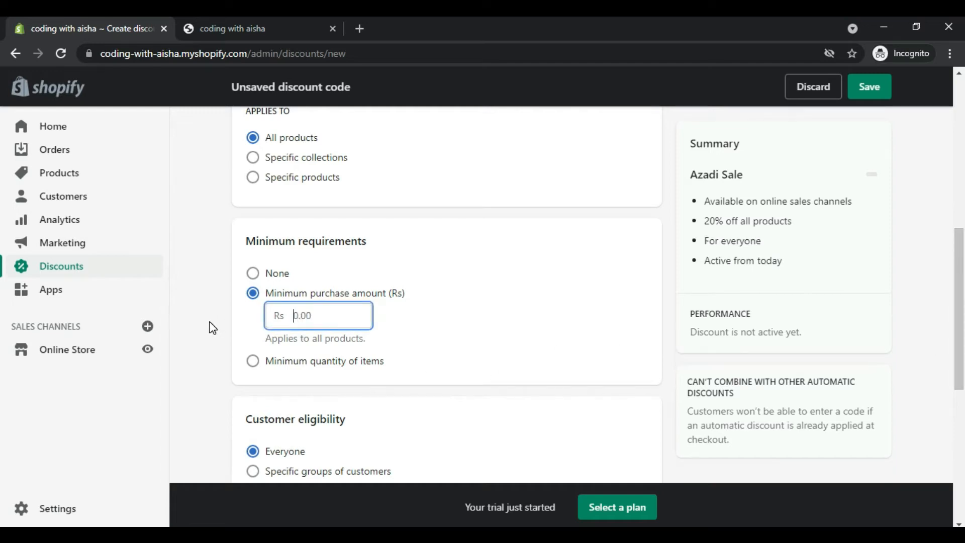
pyautogui.click(254, 278)
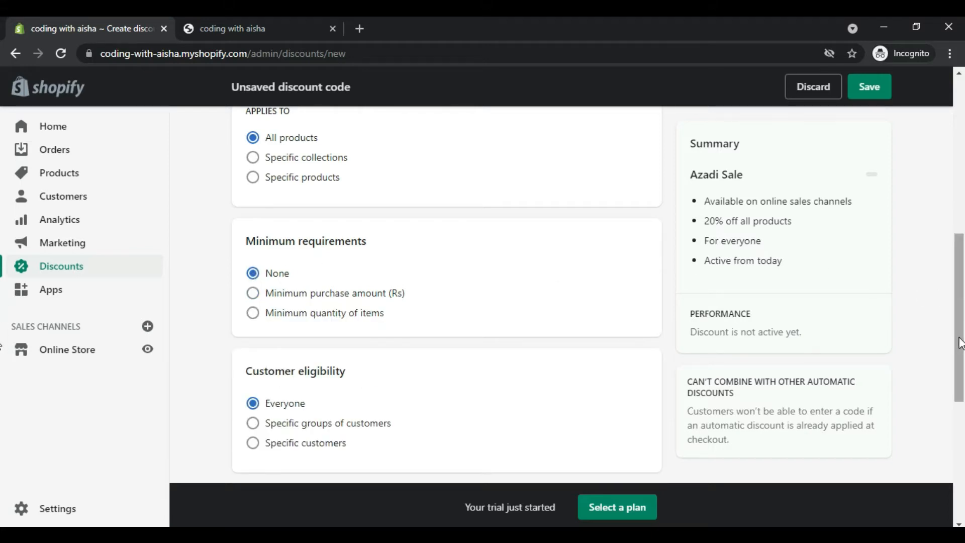
# Step: Limit the discount to one use per customer and turn on an end date for its active period
pyautogui.scroll(-5, 957, 342)
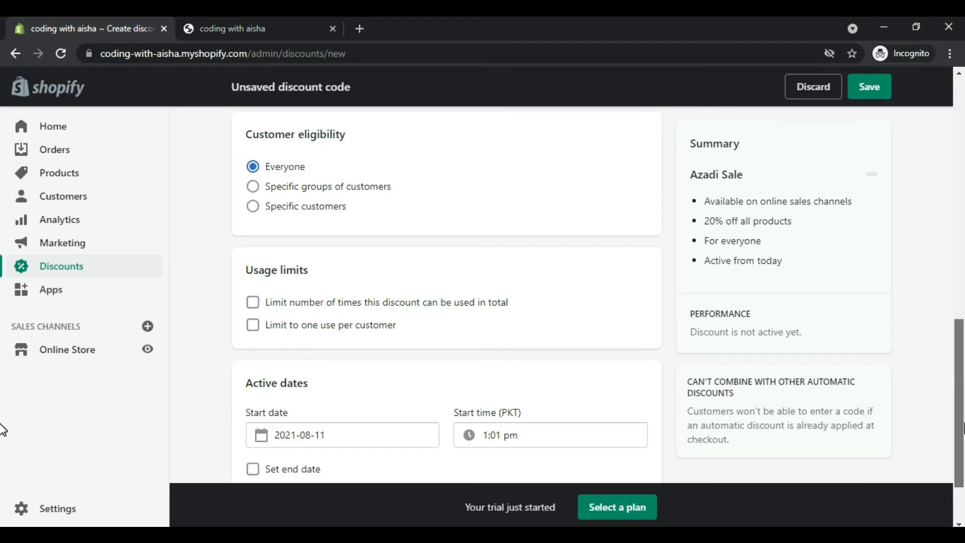
pyautogui.scroll(-1, 961, 429)
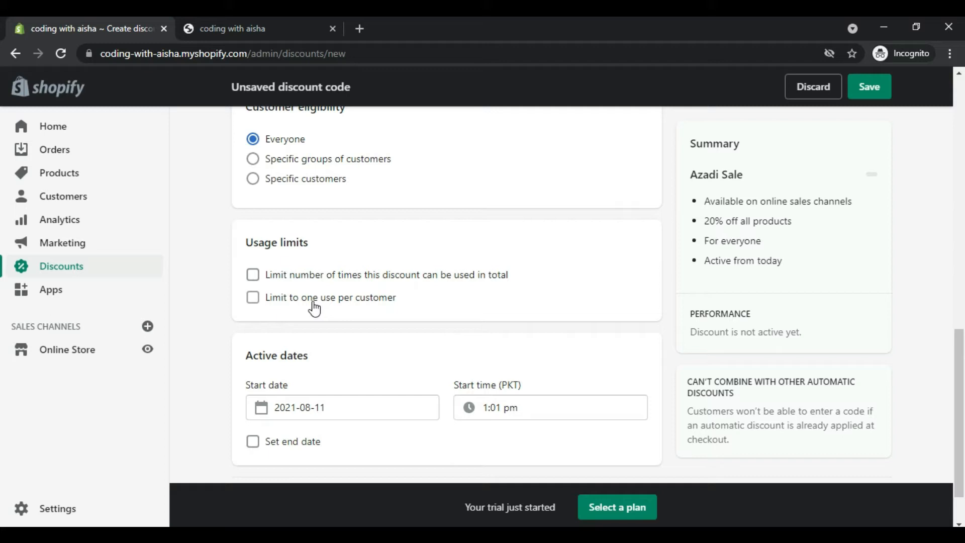
pyautogui.click(251, 301)
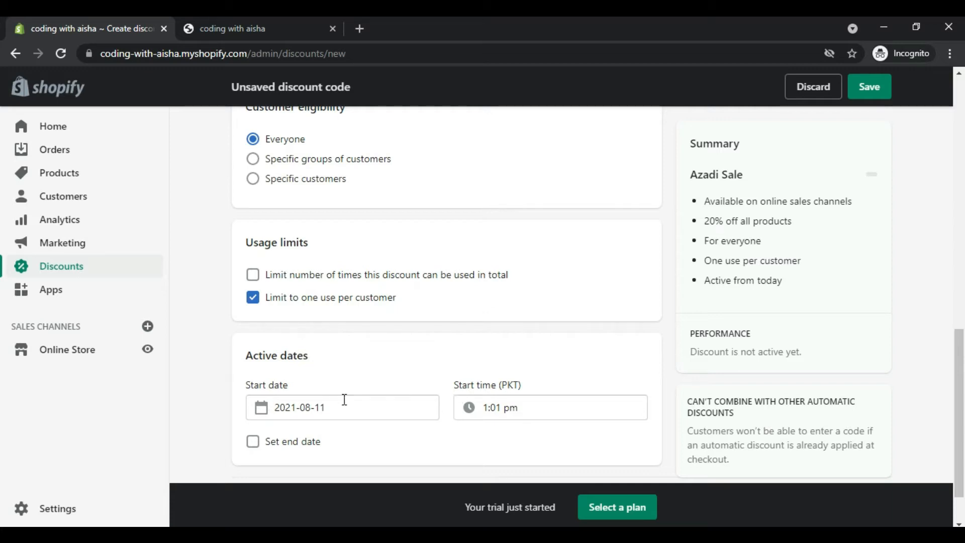
pyautogui.click(254, 443)
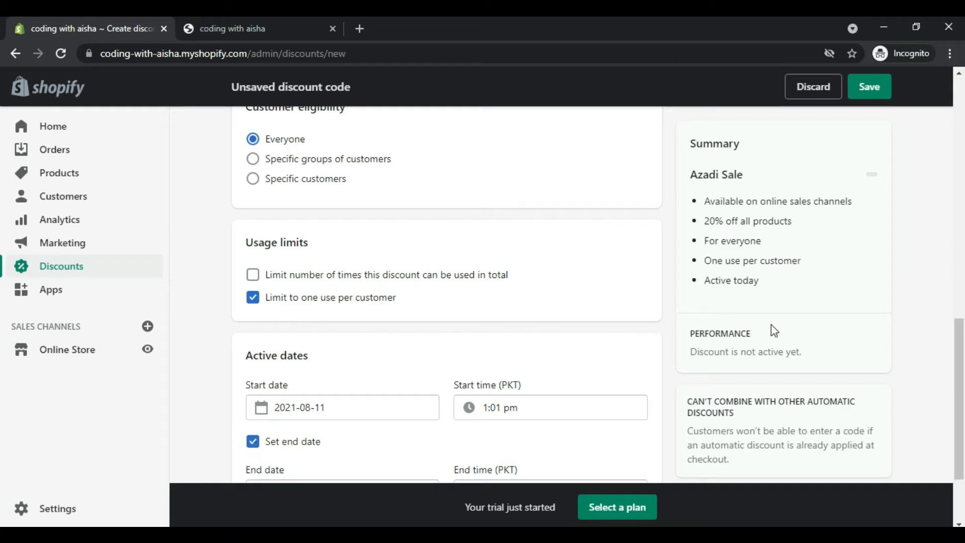
# Step: Save the Azadi Sale discount code and dismiss the creation notification
pyautogui.moveTo(961, 373); pyautogui.dragTo(962, 420)
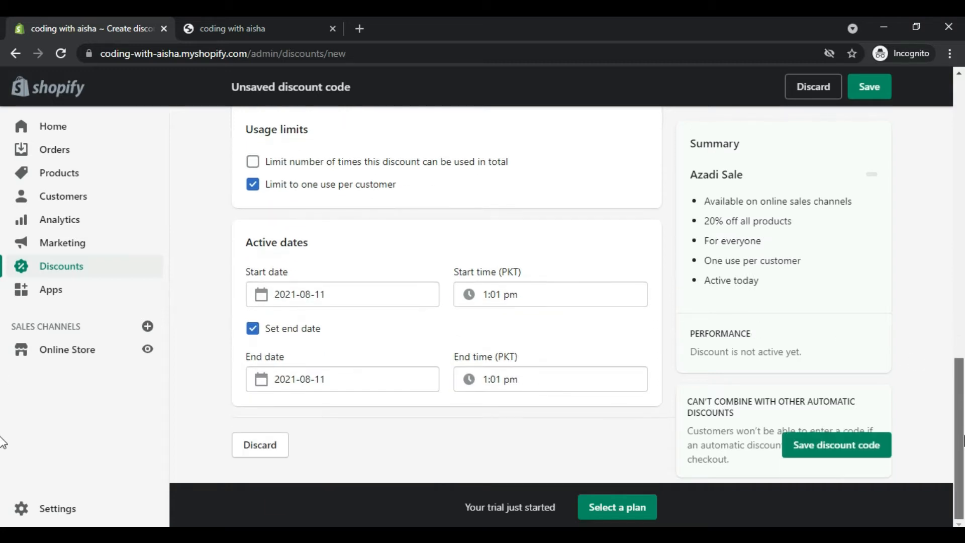
pyautogui.click(841, 449)
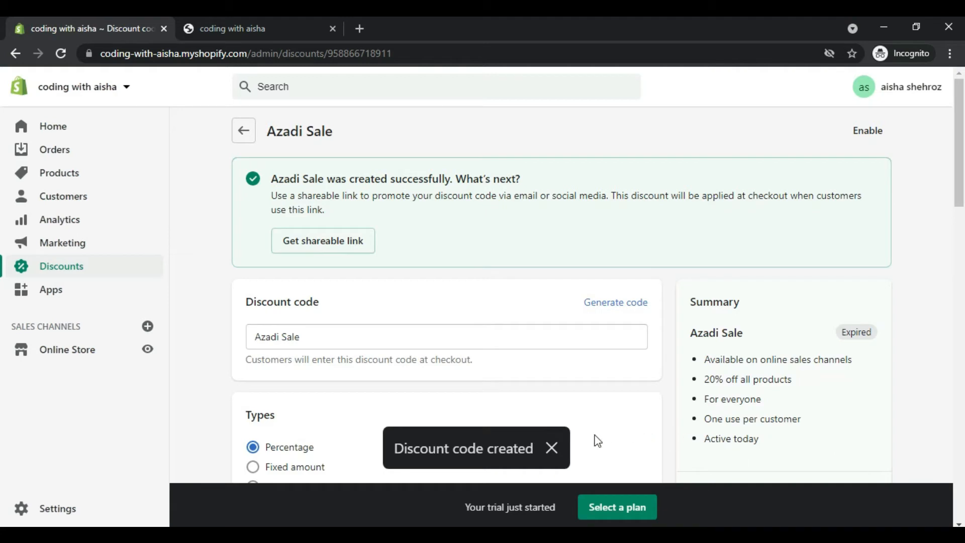
pyautogui.click(551, 449)
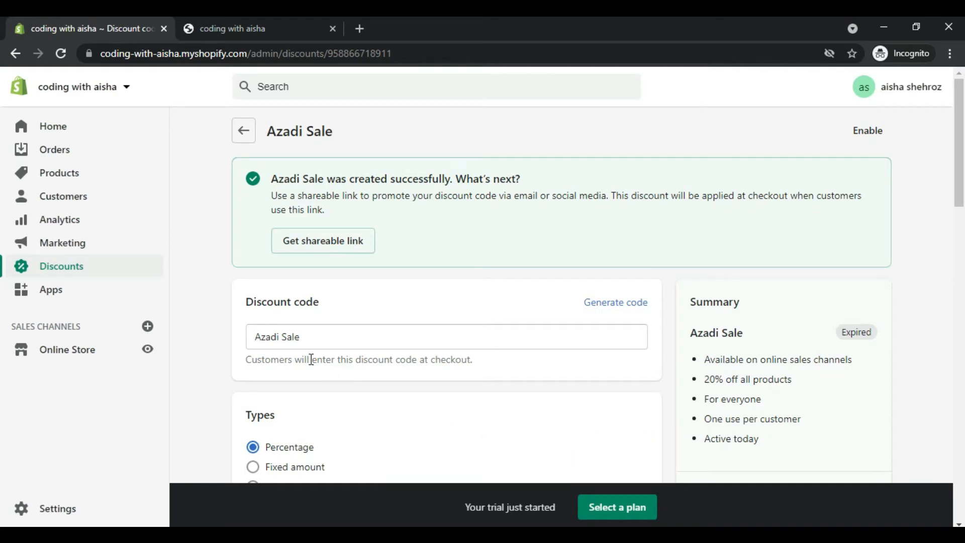
# Step: Clear the Azadi Sale discount's code and try to save the discount with a blank code
pyautogui.moveTo(312, 336); pyautogui.dragTo(224, 340)
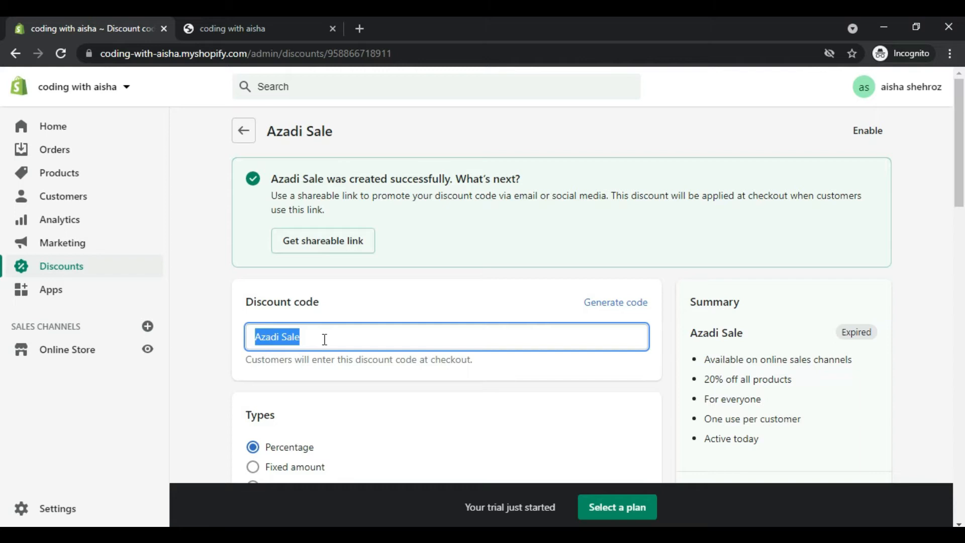
pyautogui.press('BackSpace')
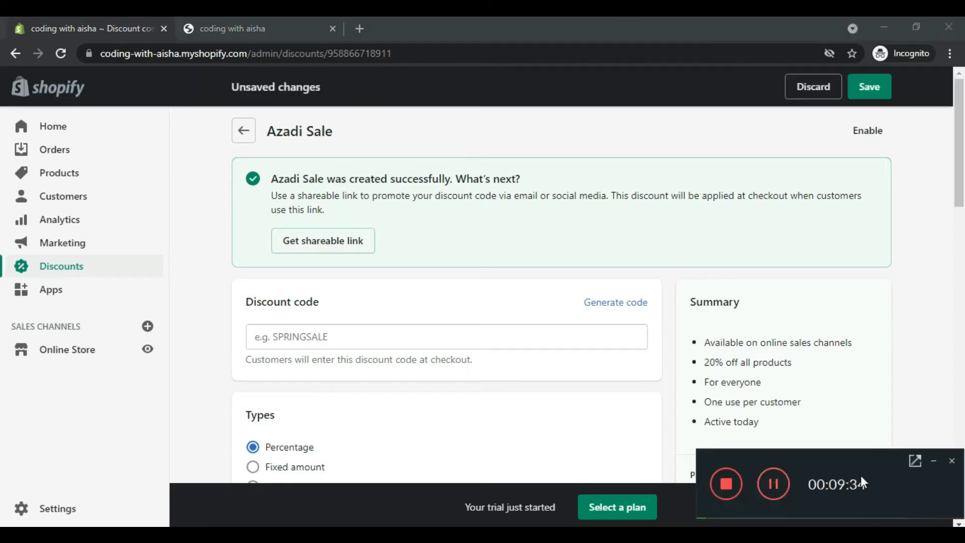
pyautogui.click(933, 458)
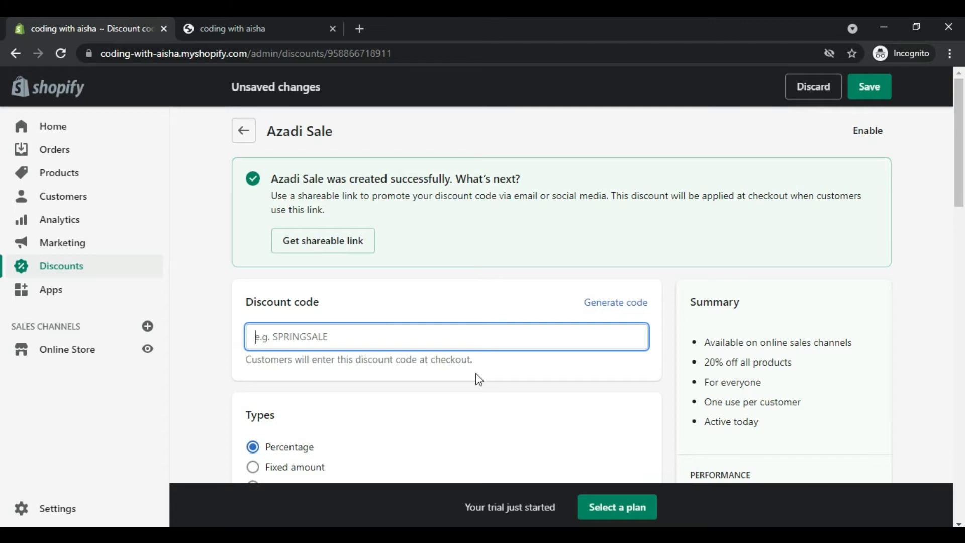
pyautogui.click(54, 290)
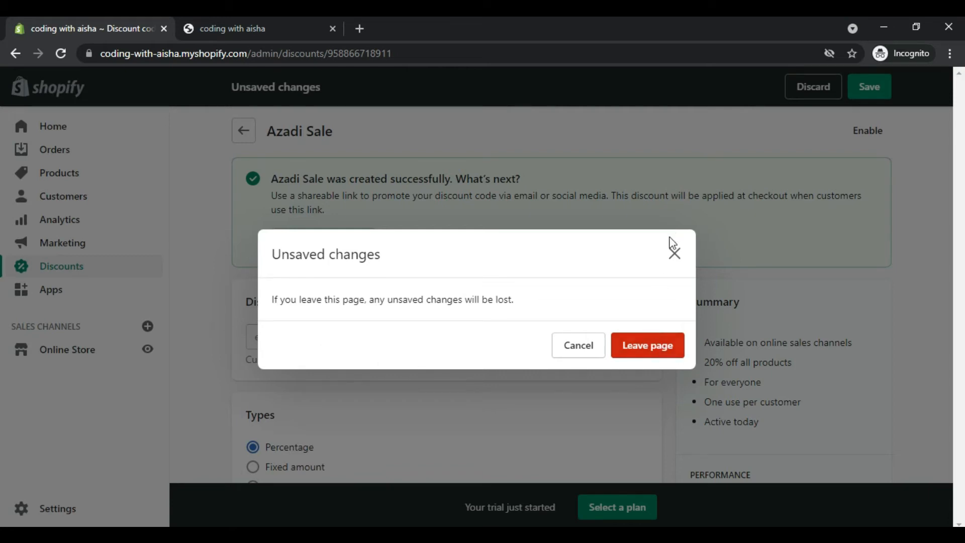
pyautogui.click(584, 353)
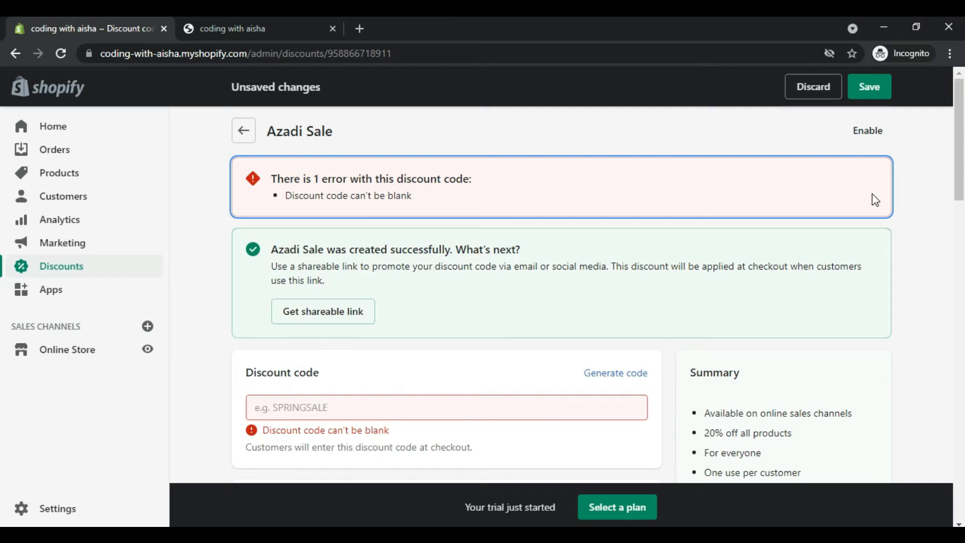
# Step: Leave the Azadi Sale discount page and abandon its unsaved changes
pyautogui.moveTo(961, 168); pyautogui.dragTo(962, 130)
pyautogui.click(251, 131)
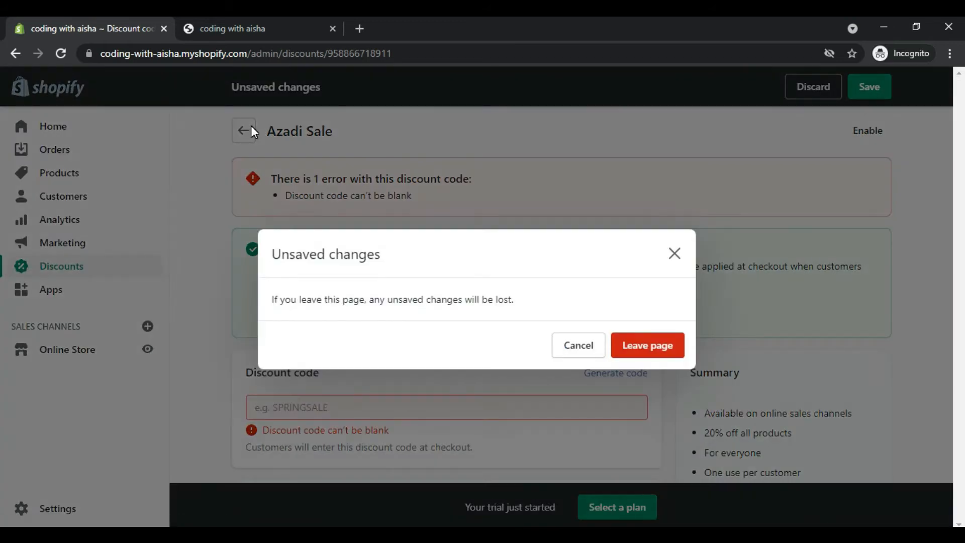
pyautogui.click(633, 343)
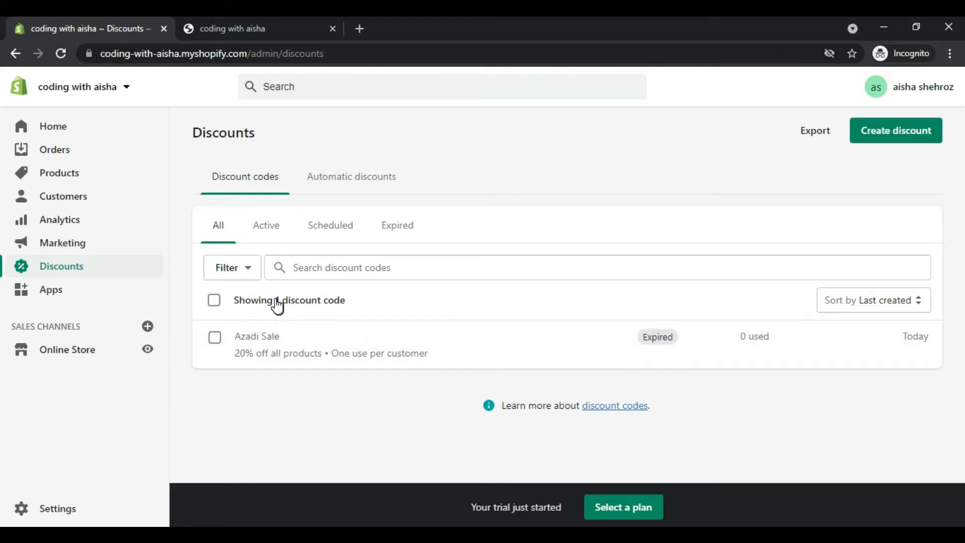
# Step: View the Apps section and the list of sales channels available to add, then close that list
pyautogui.click(62, 301)
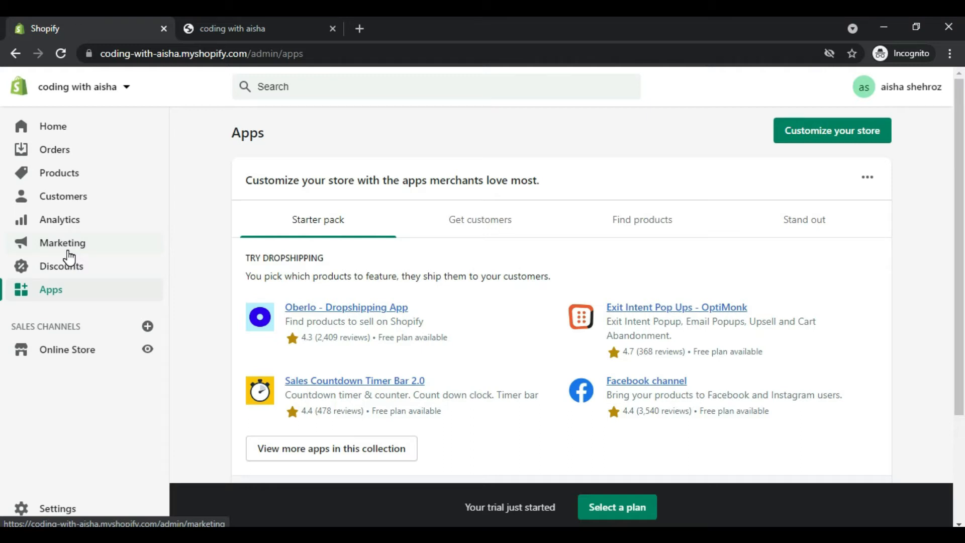
pyautogui.click(147, 328)
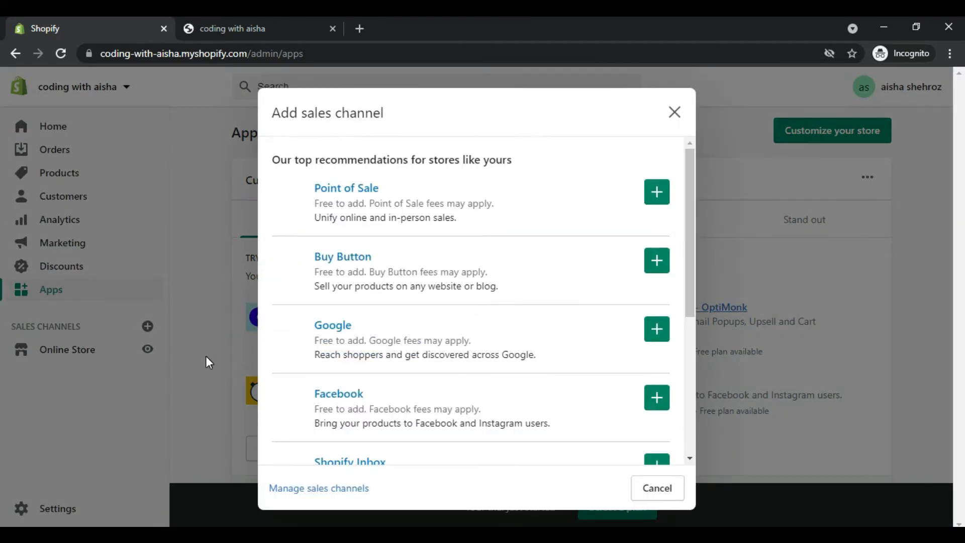
pyautogui.click(678, 114)
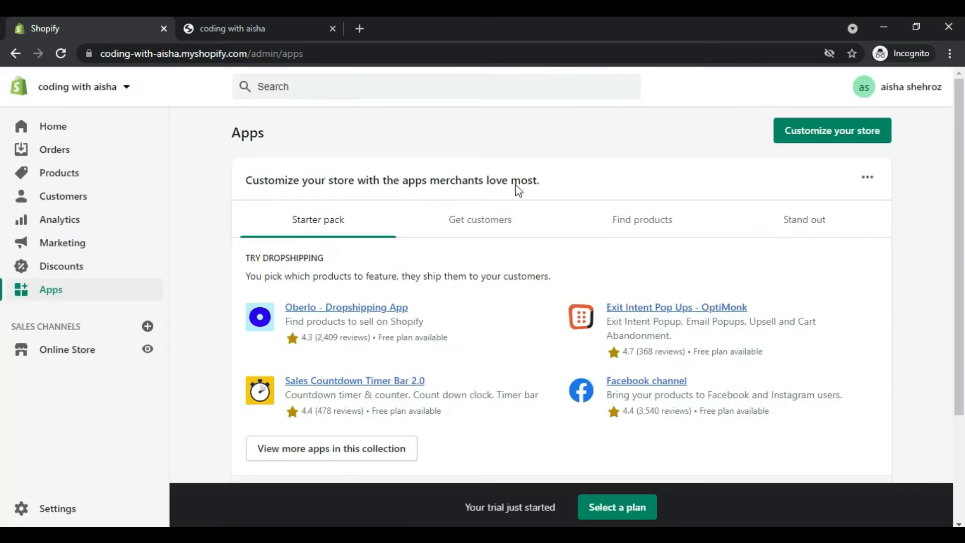
# Step: Open the Online Store themes page and review the current theme and the theme library
pyautogui.click(58, 353)
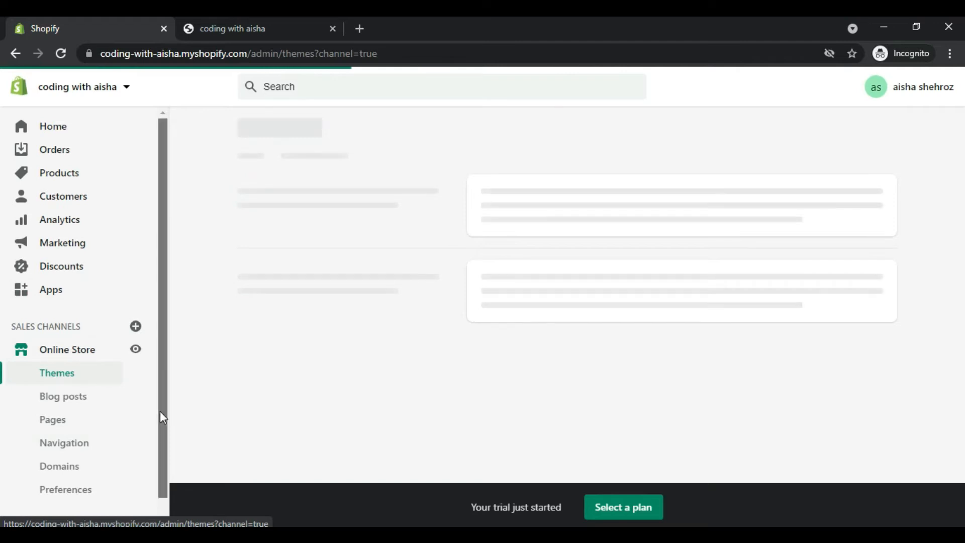
pyautogui.moveTo(159, 411); pyautogui.dragTo(158, 445)
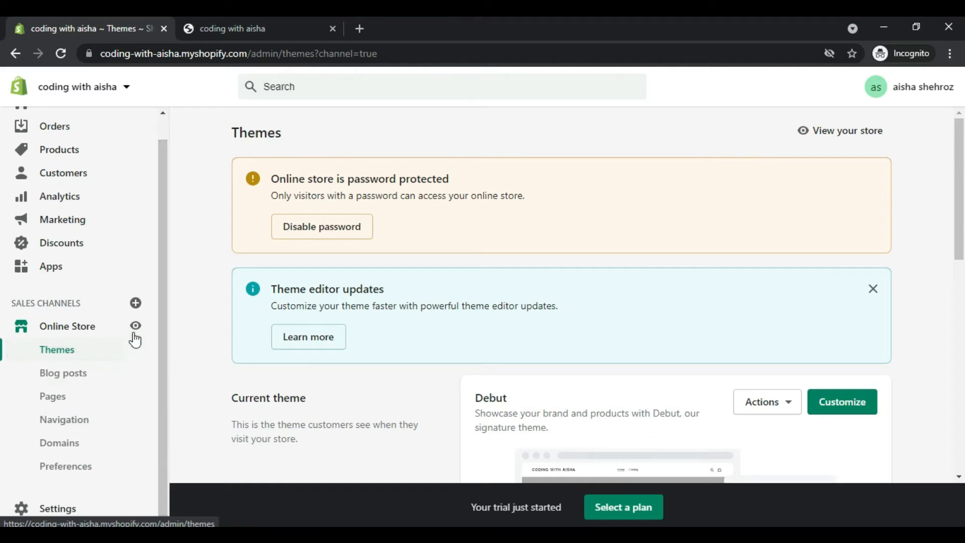
pyautogui.moveTo(957, 222); pyautogui.dragTo(959, 309)
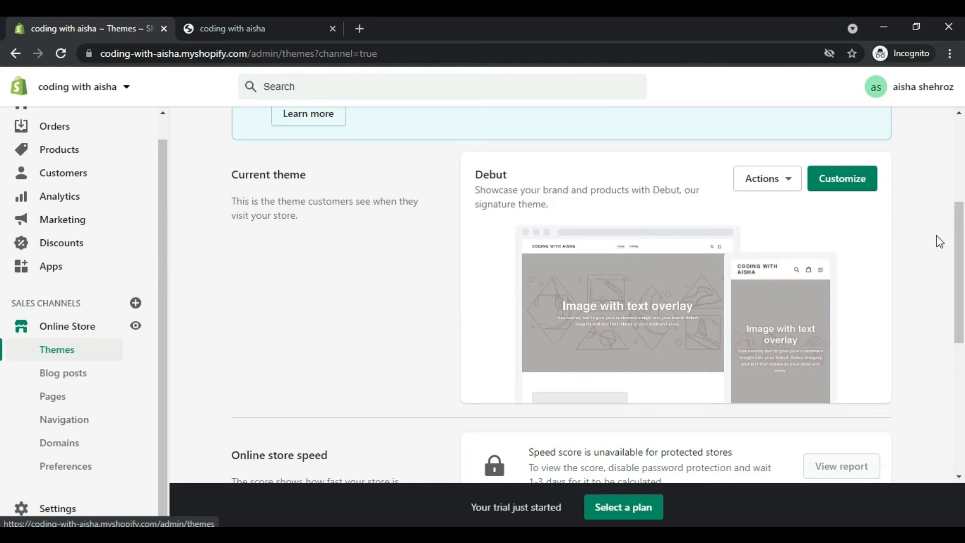
pyautogui.moveTo(957, 239); pyautogui.dragTo(963, 369)
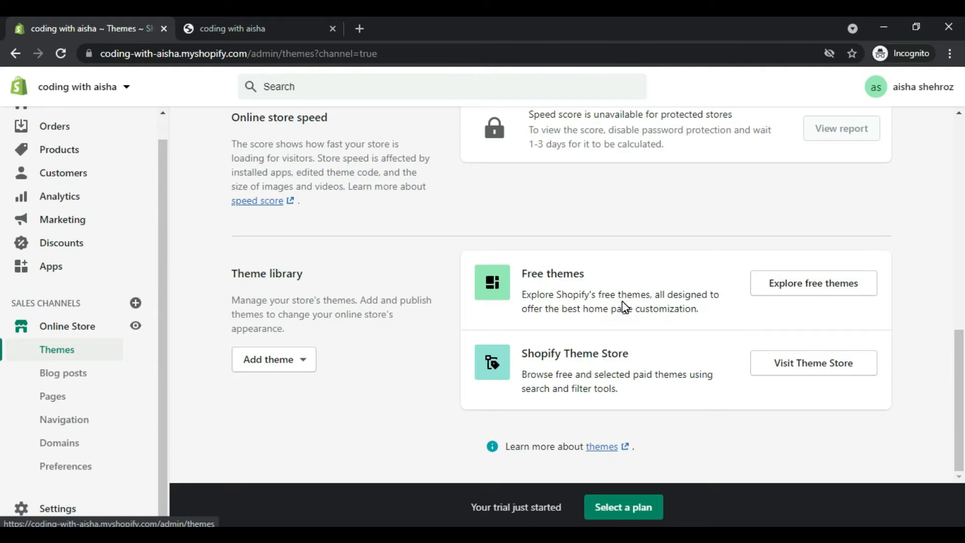
# Step: Browse Shopify's free themes and add the Minimal theme with the Modern style to the theme library
pyautogui.click(789, 282)
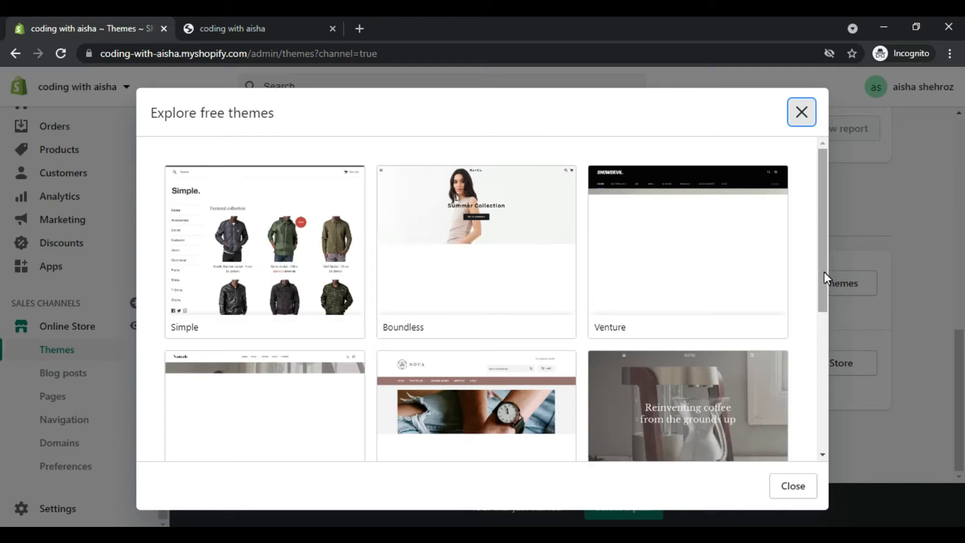
pyautogui.moveTo(823, 273); pyautogui.dragTo(815, 342)
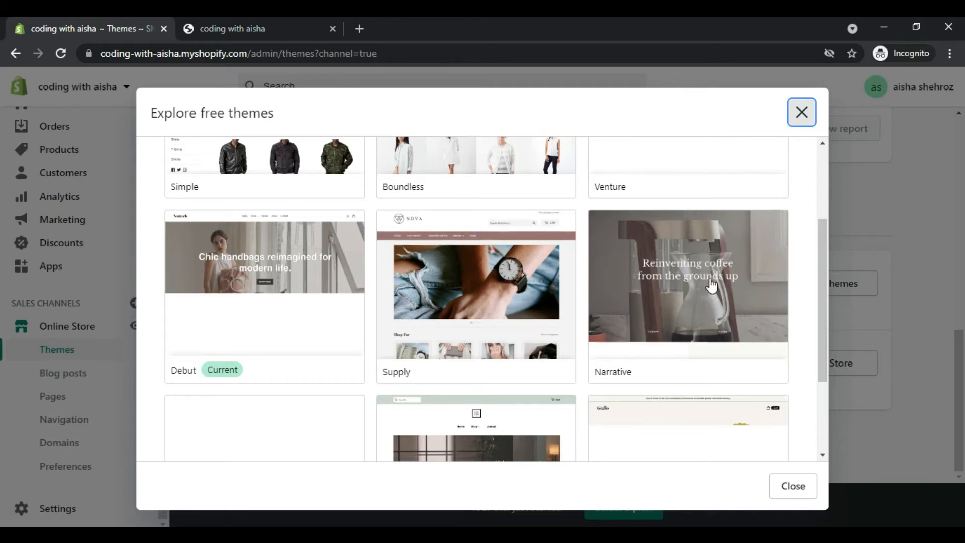
pyautogui.moveTo(821, 262); pyautogui.dragTo(818, 339)
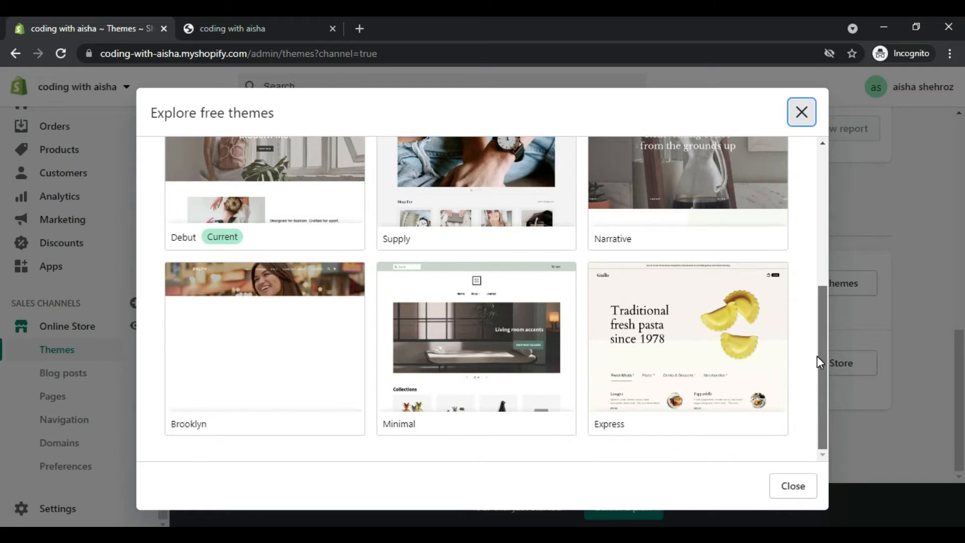
pyautogui.click(452, 355)
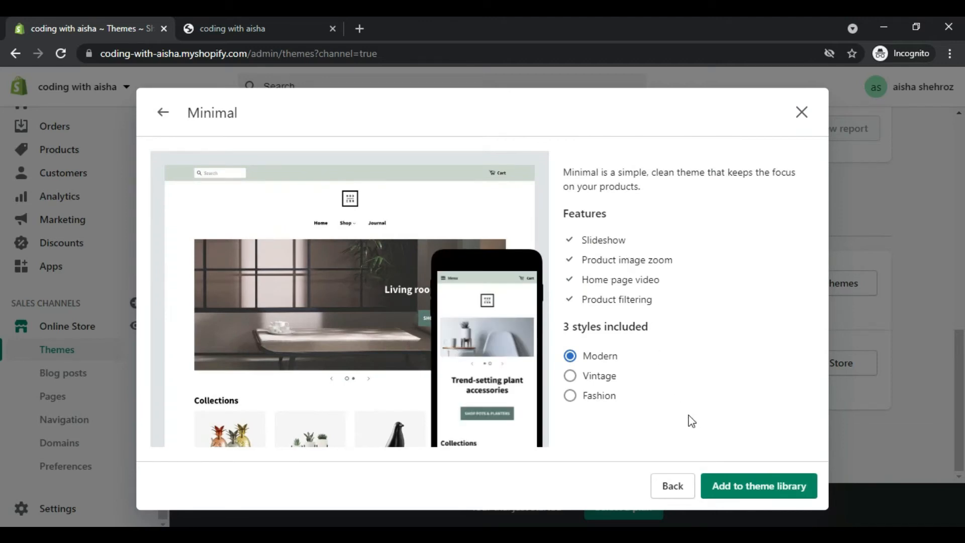
pyautogui.click(715, 487)
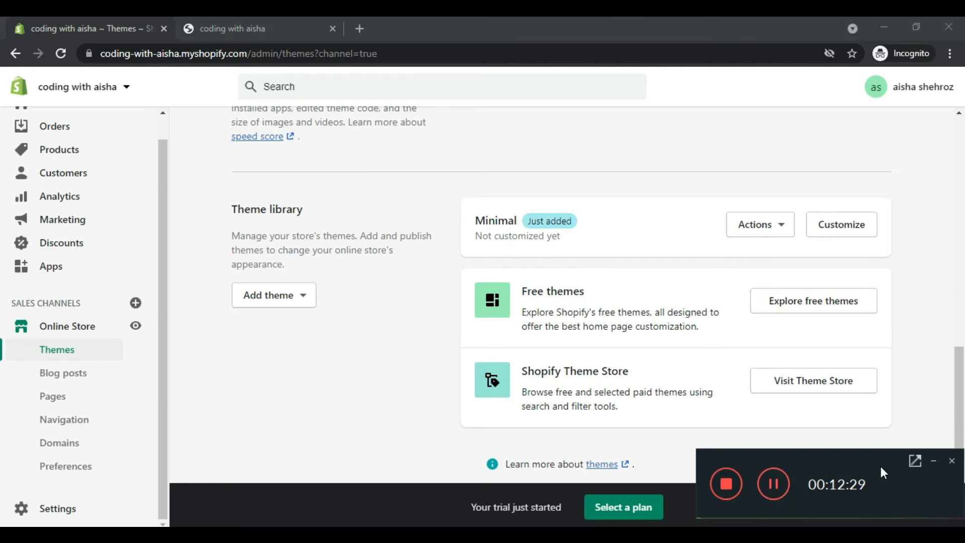
# Step: Publish the Minimal theme from the theme library as the store's current theme
pyautogui.click(933, 461)
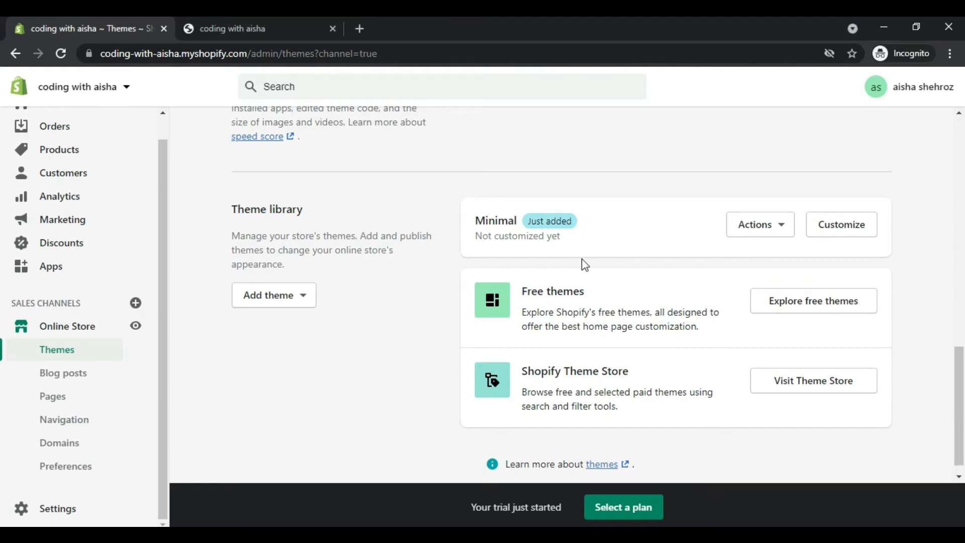
pyautogui.click(772, 225)
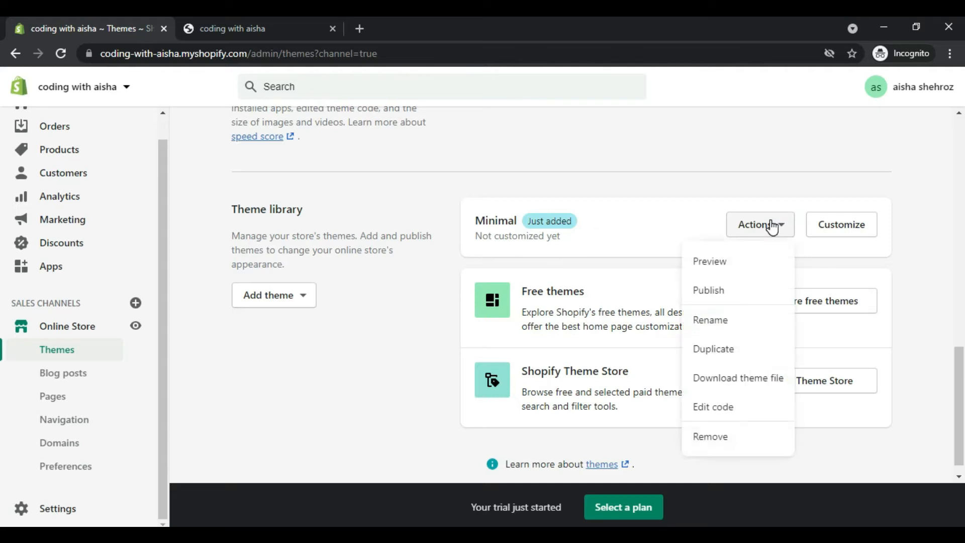
pyautogui.click(726, 301)
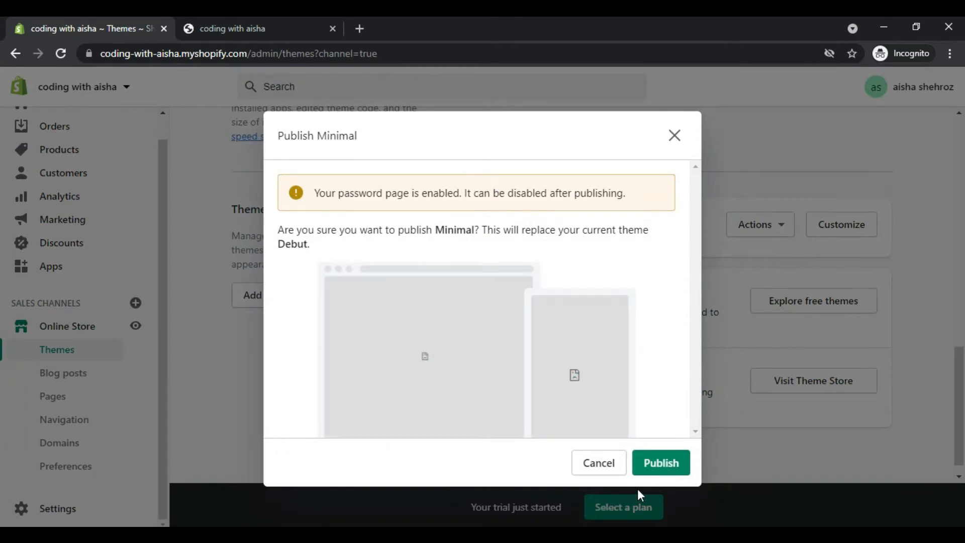
pyautogui.click(655, 463)
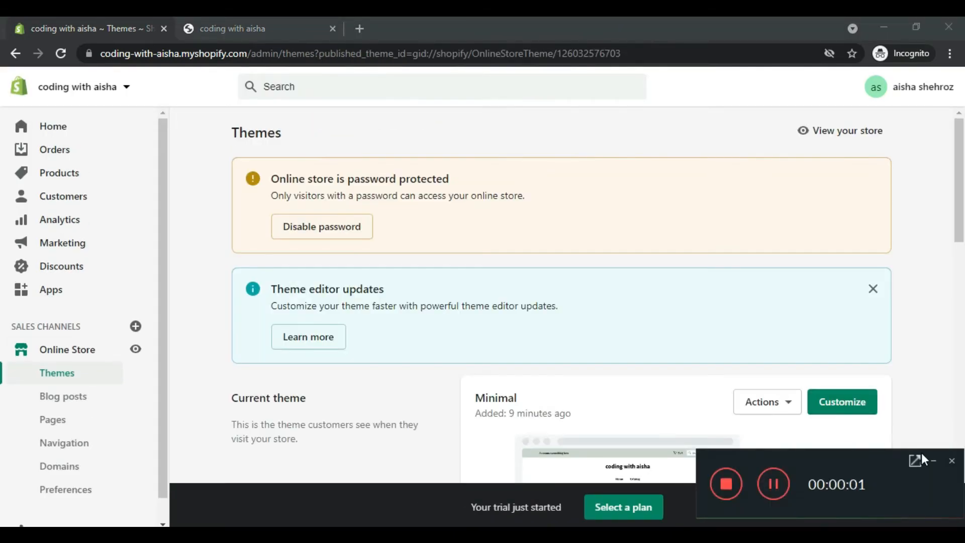
pyautogui.click(930, 461)
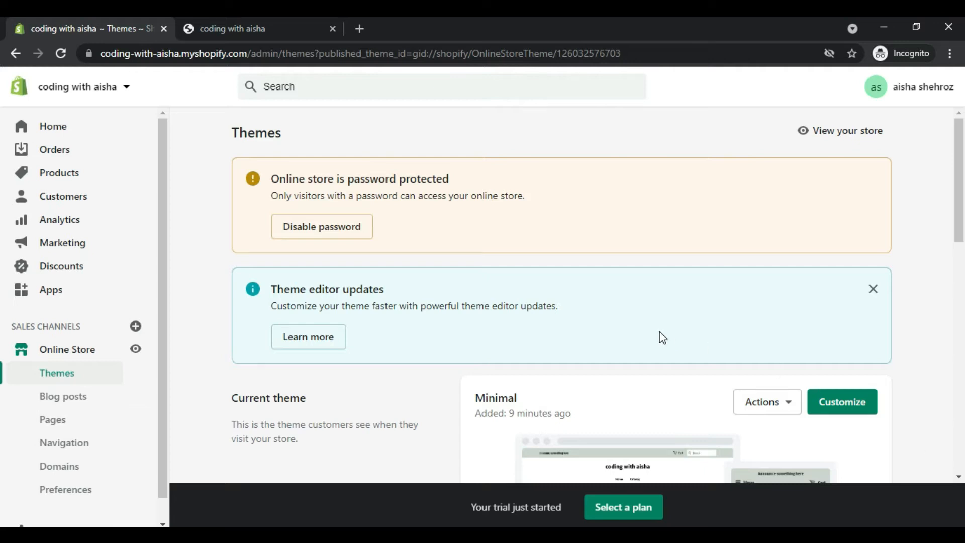
# Step: Open the storefront in a new tab in place of the old one, review its home page and dismiss the password notice
pyautogui.rightClick(135, 348)
pyautogui.click(151, 358)
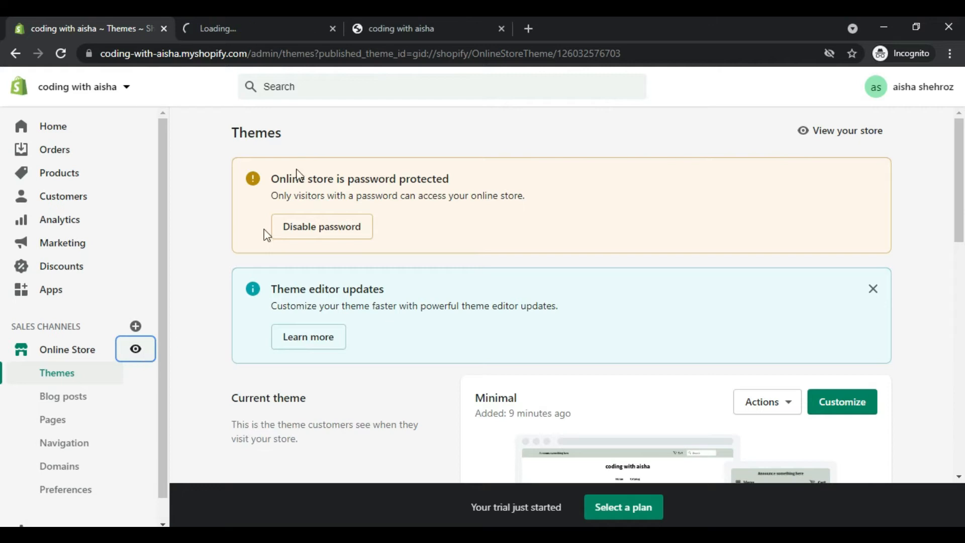
pyautogui.click(501, 29)
pyautogui.click(278, 19)
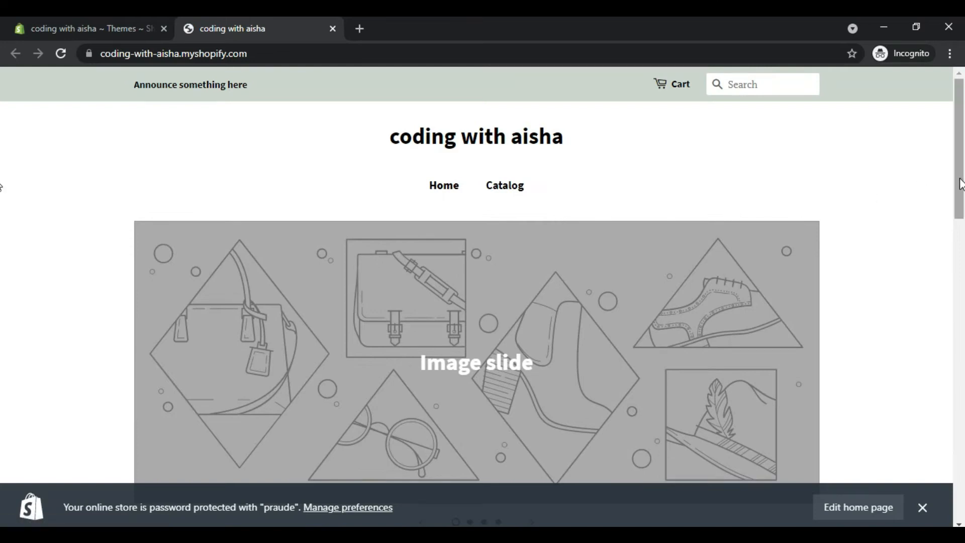
pyautogui.moveTo(960, 183); pyautogui.dragTo(962, 408)
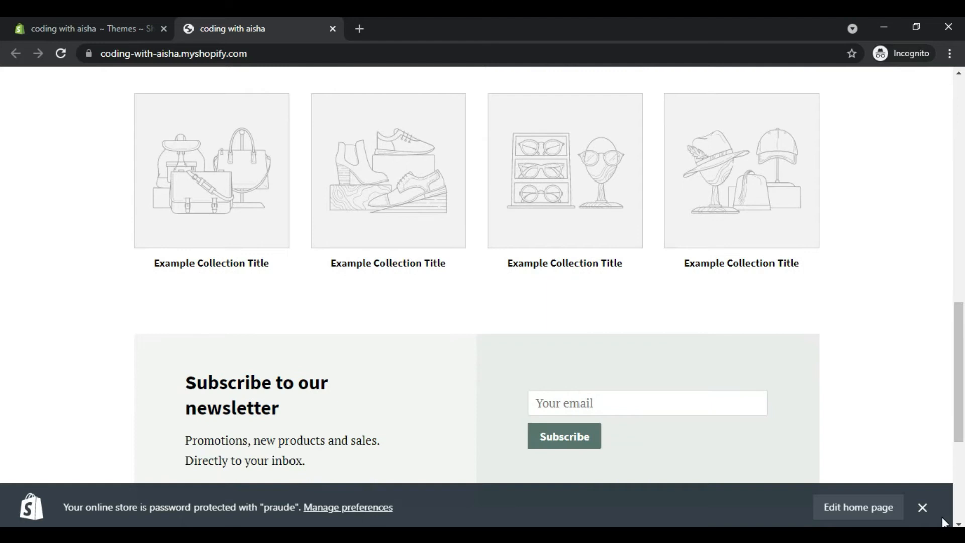
pyautogui.click(923, 508)
pyautogui.moveTo(964, 404); pyautogui.dragTo(89, 28)
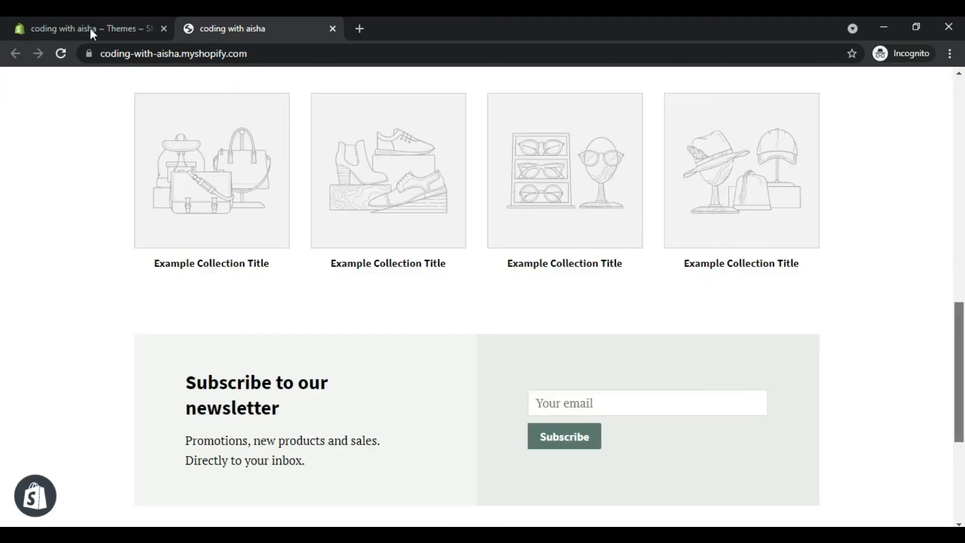
# Step: Return to the store admin and open the Blog posts section in a separate tab
pyautogui.click(89, 28)
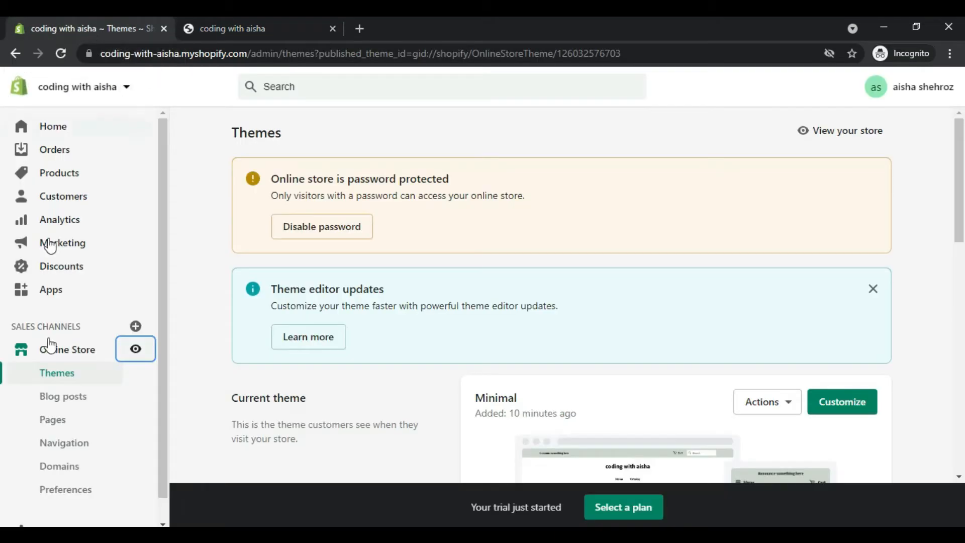
pyautogui.rightClick(49, 406)
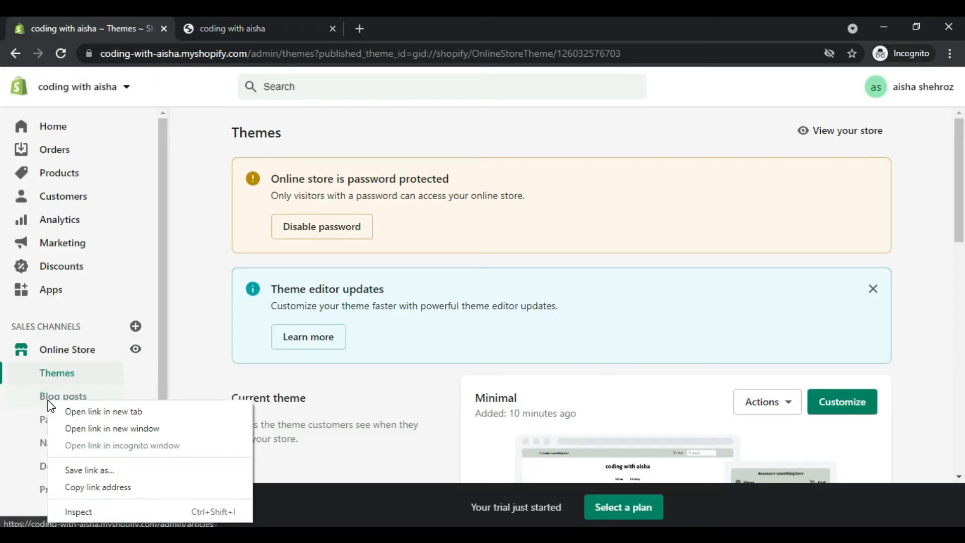
pyautogui.click(70, 409)
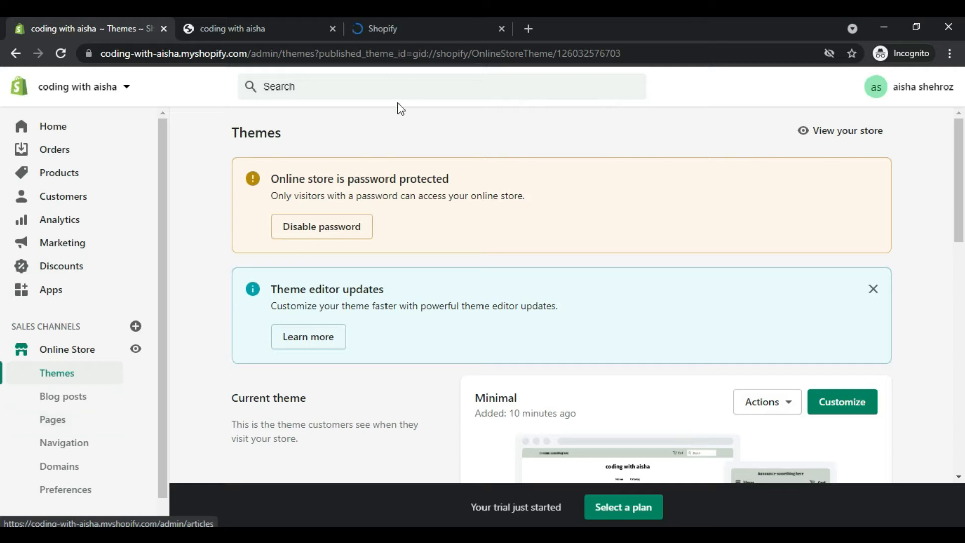
pyautogui.click(402, 28)
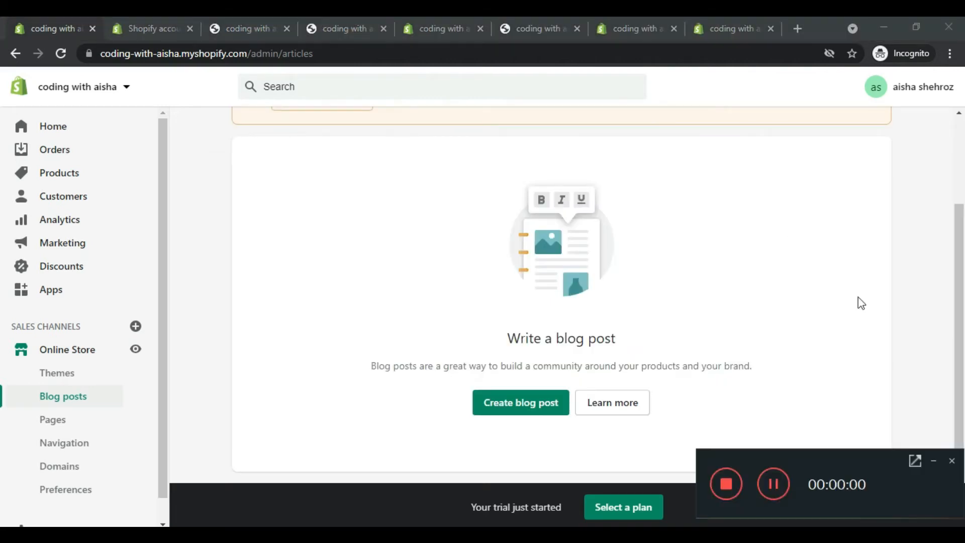
pyautogui.click(935, 462)
# Step: Create a blog post titled "Azadi sale"
pyautogui.click(516, 405)
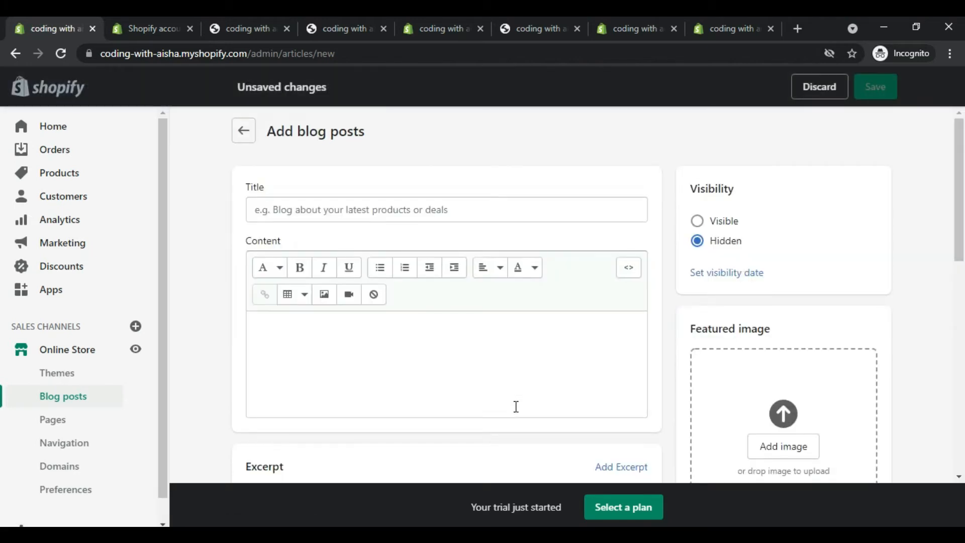
pyautogui.click(331, 212)
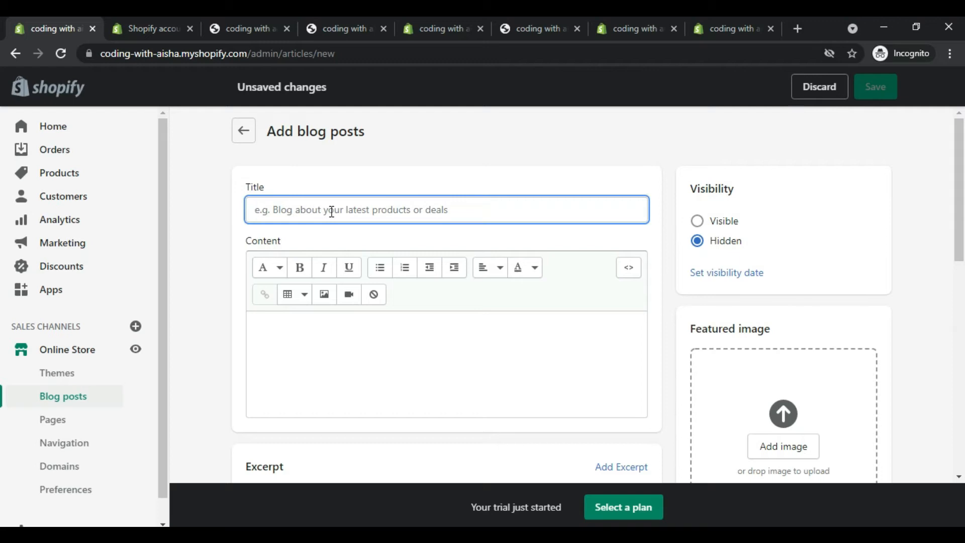
pyautogui.write('Azad')
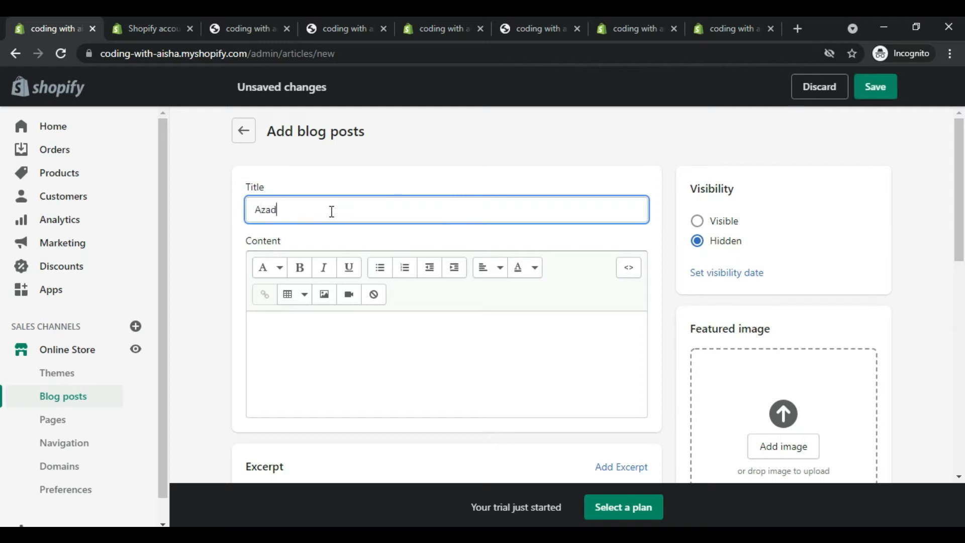
pyautogui.write('i sale')
# Step: Start the blog post's content with the line "Hello Everyone"
pyautogui.click(329, 360)
pyautogui.write('He')
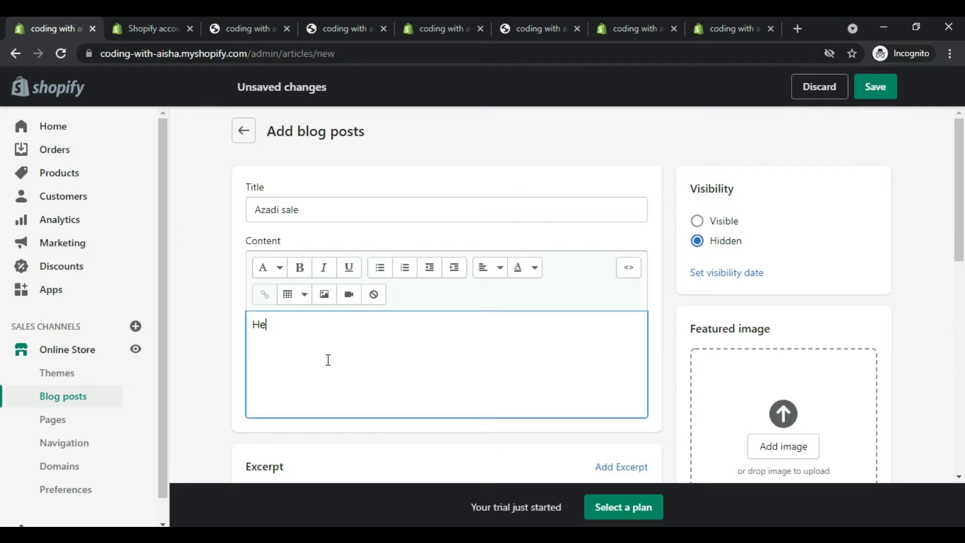
pyautogui.write('llo Everyone')
pyautogui.press('Return')
pyautogui.write('Ava')
pyautogui.press('BackSpace')
pyautogui.press('BackSpace')
pyautogui.press('BackSpace')
# Step: Write "Enjoy Azadi sale upto 20% off on all products" as the second paragraph of the blog post's content
pyautogui.write('Enjoy ')
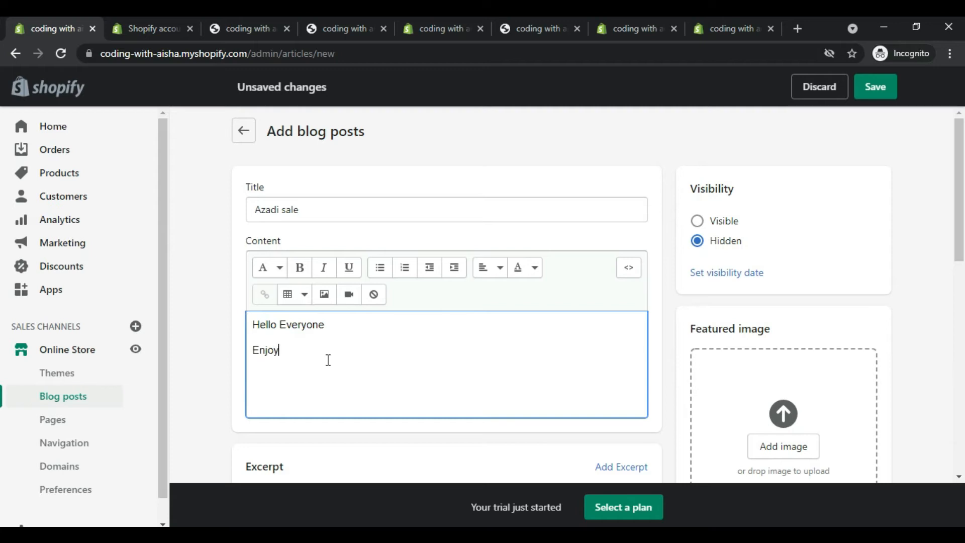
pyautogui.write('Azadi sale upto 20% off ')
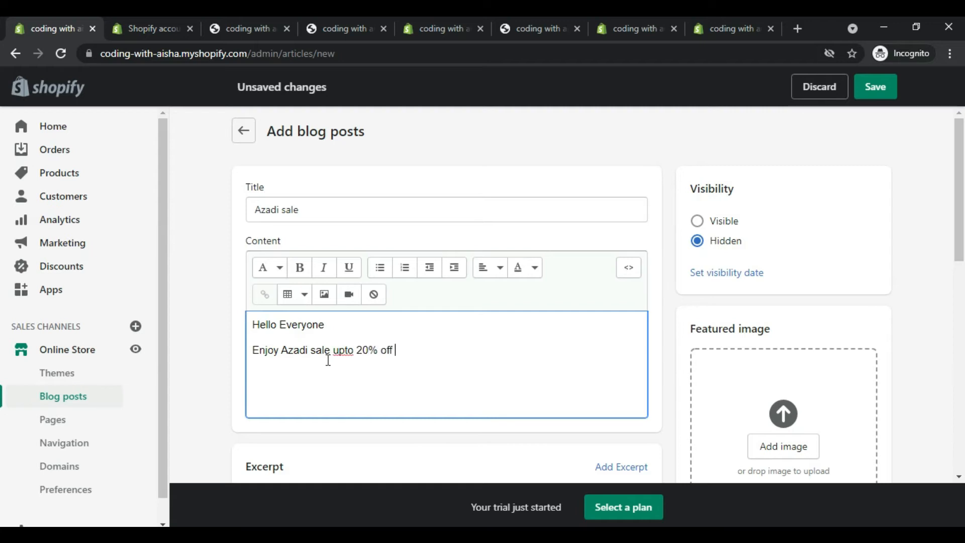
pyautogui.write('on all products')
pyautogui.press('Return')
pyautogui.write('Hu')
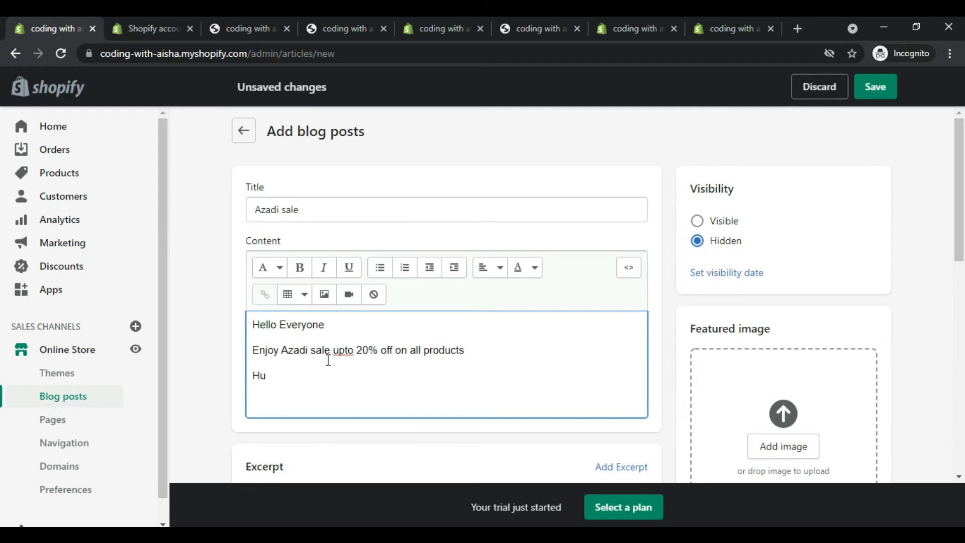
pyautogui.press('BackSpace')
pyautogui.press('BackSpace')
# Step: Add the closing line "So,Hurry Up" below the sale announcement in the blog post's content
pyautogui.write('So,Hurry Up')
pyautogui.press('Return')
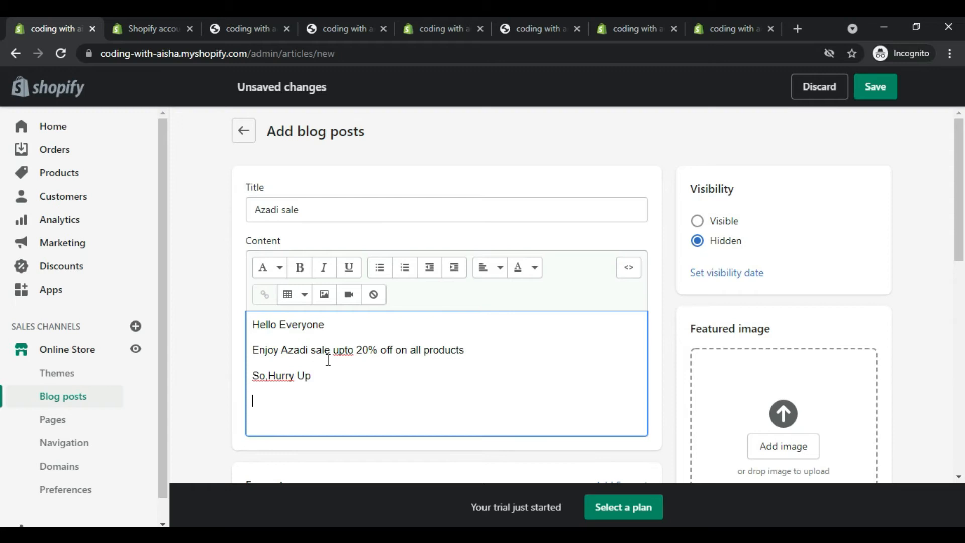
# Step: End the blog post's content with the line "Good Luck"
pyautogui.write('Good Luck')
# Step: Insert the line "Discount code :Azadi Sale" directly below the sale announcement in the blog post's content
pyautogui.click(269, 363)
pyautogui.click(469, 350)
pyautogui.press('Return')
pyautogui.write('D')
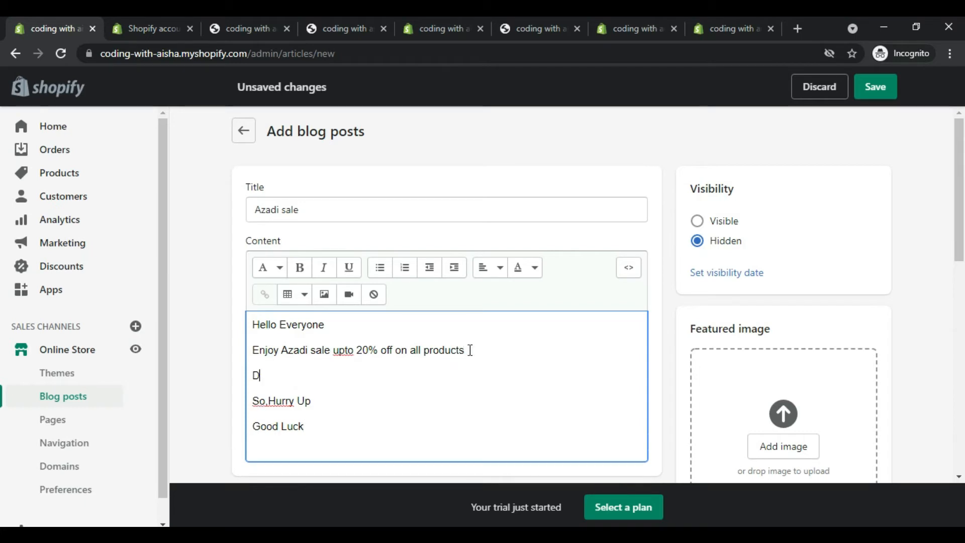
pyautogui.write('iscount code :Aza')
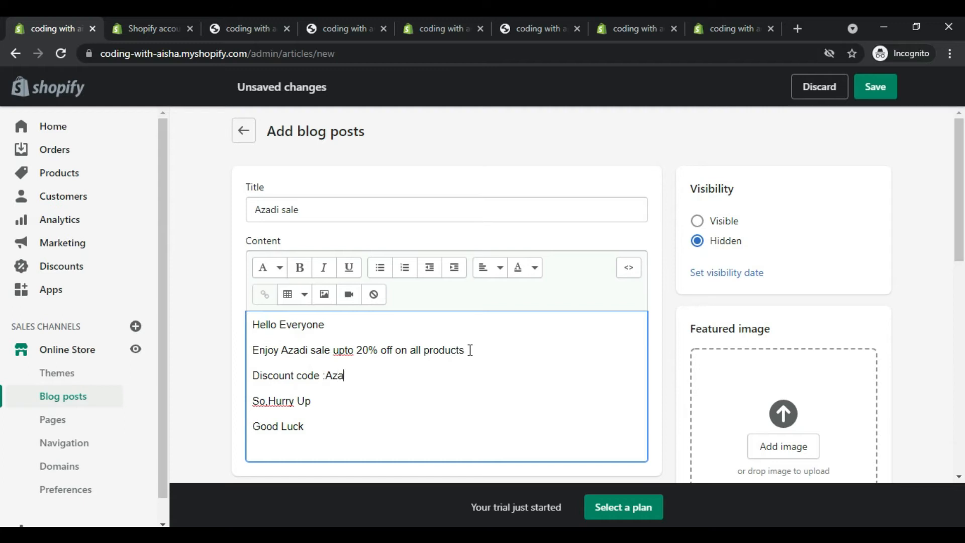
pyautogui.write('di Sale')
# Step: Keep the post assigned to the News blog with no tags and save the blog post
pyautogui.moveTo(959, 263); pyautogui.dragTo(961, 326)
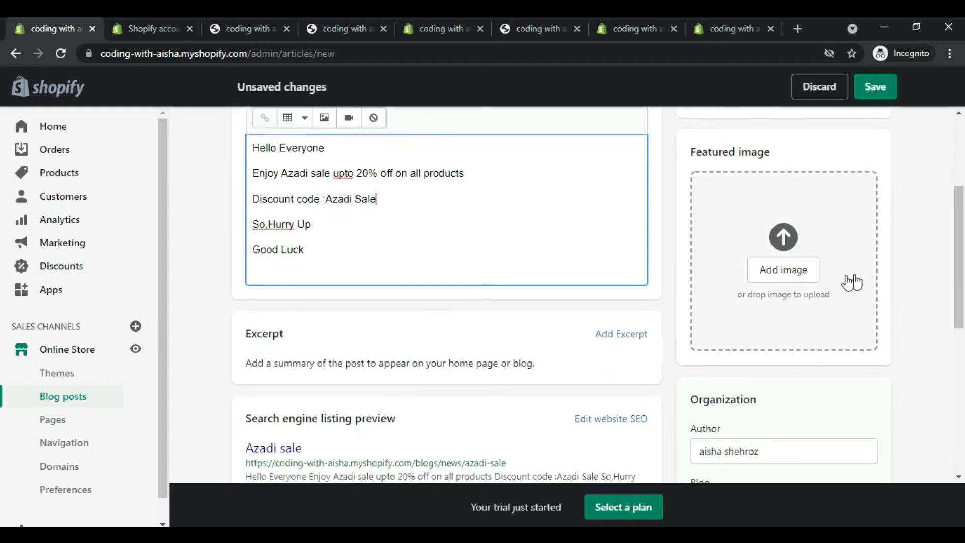
pyautogui.moveTo(961, 283); pyautogui.dragTo(961, 346)
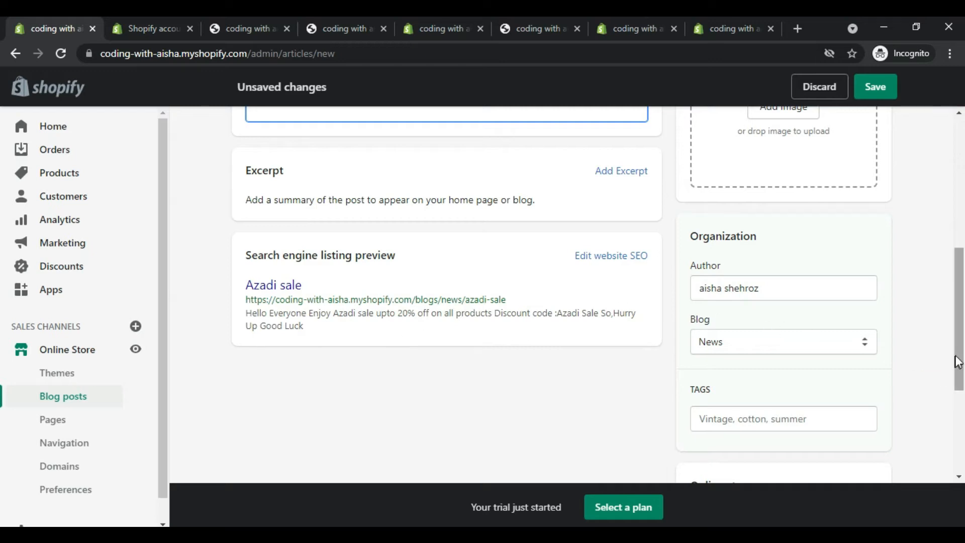
pyautogui.moveTo(959, 359); pyautogui.dragTo(961, 387)
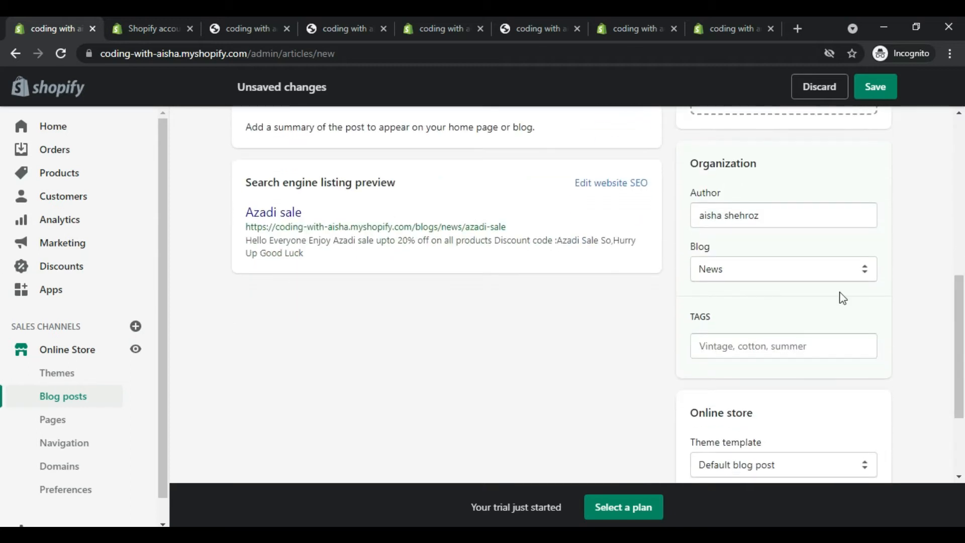
pyautogui.click(792, 273)
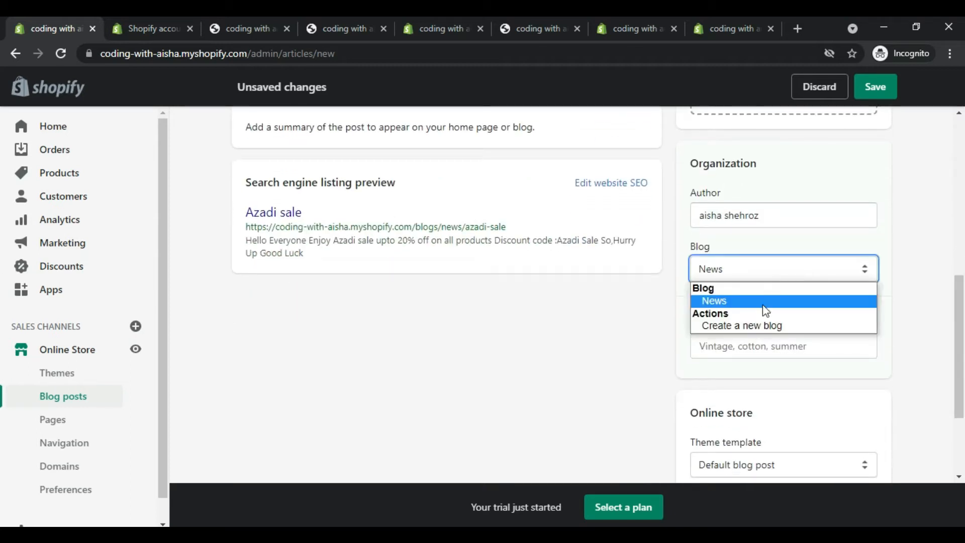
pyautogui.click(729, 301)
pyautogui.click(731, 345)
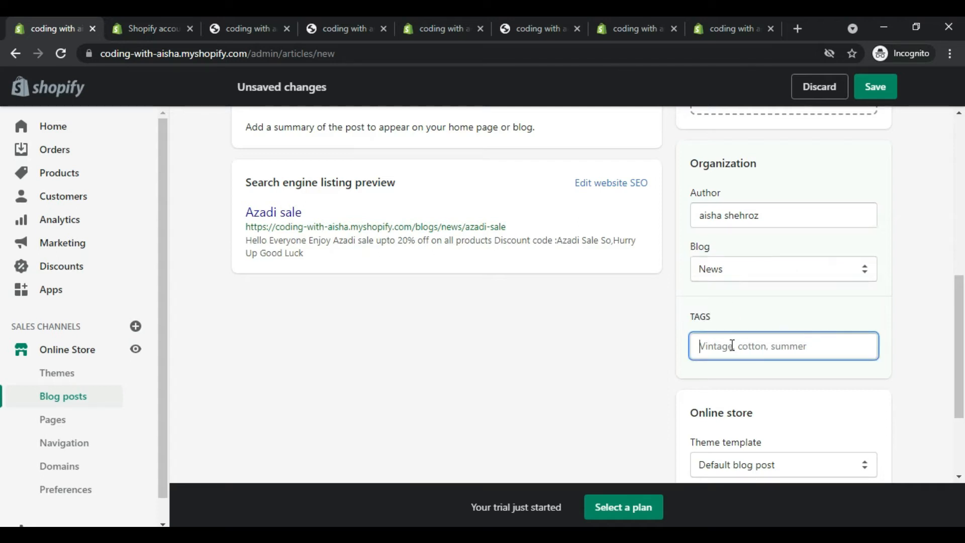
pyautogui.moveTo(958, 308); pyautogui.dragTo(962, 414)
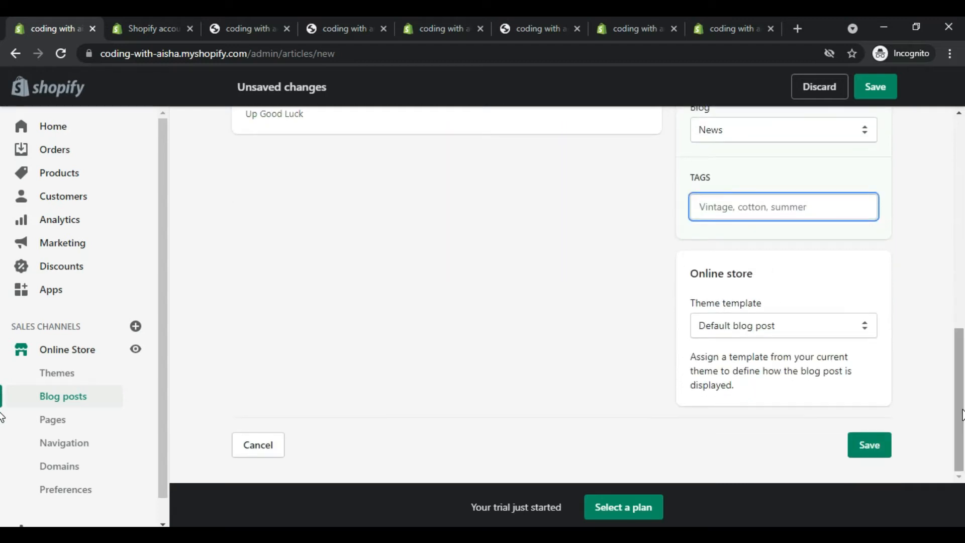
pyautogui.click(875, 442)
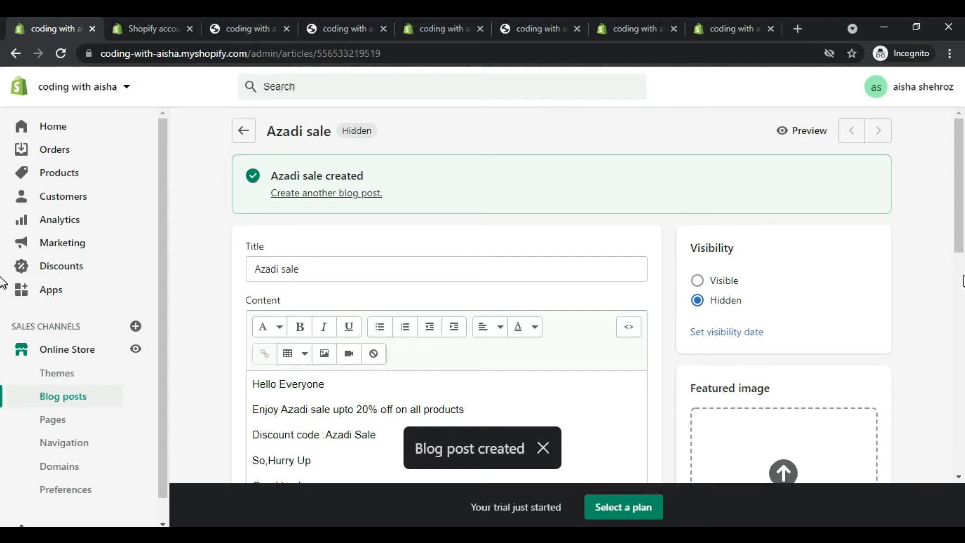
# Step: Preview the "Azadi sale" post on the storefront and examine its title and body text
pyautogui.click(804, 132)
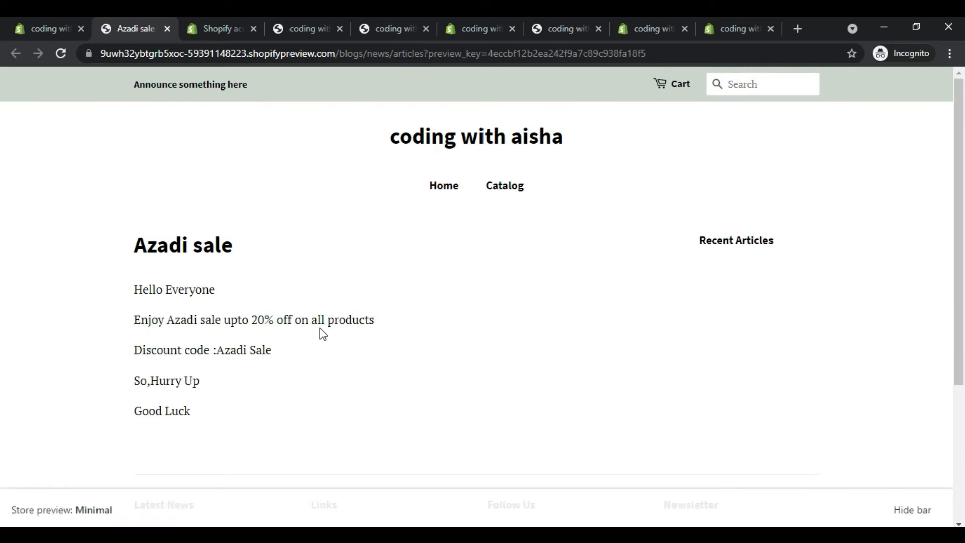
pyautogui.moveTo(135, 291); pyautogui.dragTo(251, 463)
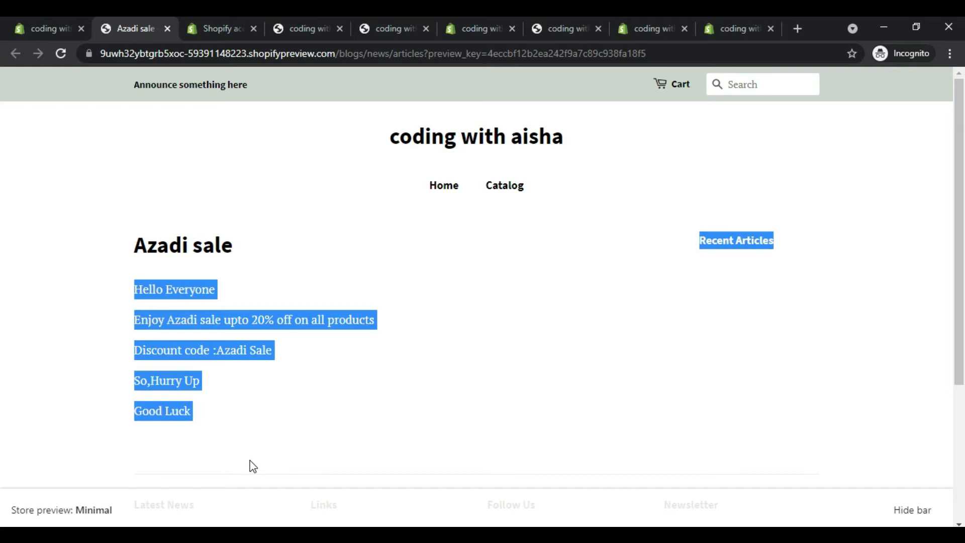
pyautogui.click(271, 426)
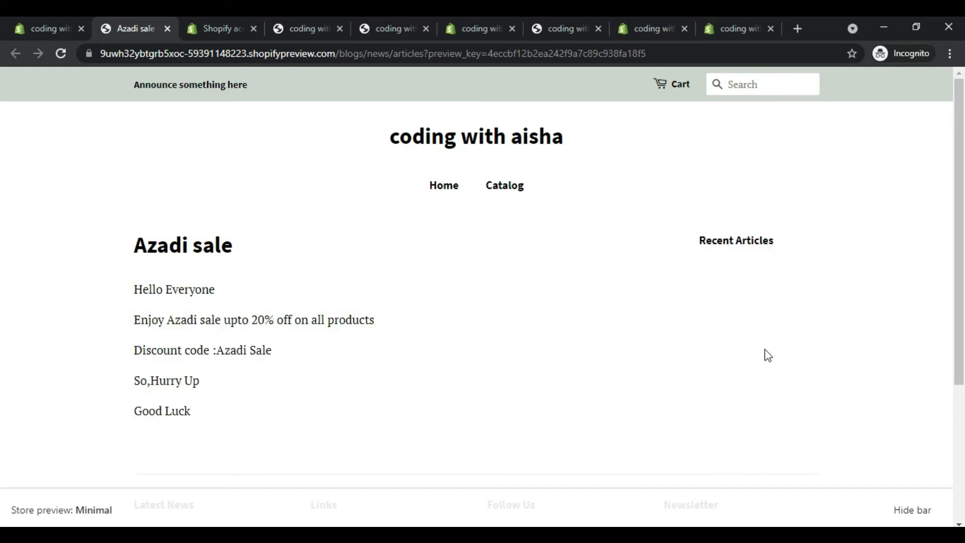
pyautogui.moveTo(960, 352); pyautogui.dragTo(963, 331)
pyautogui.moveTo(145, 238); pyautogui.dragTo(246, 245)
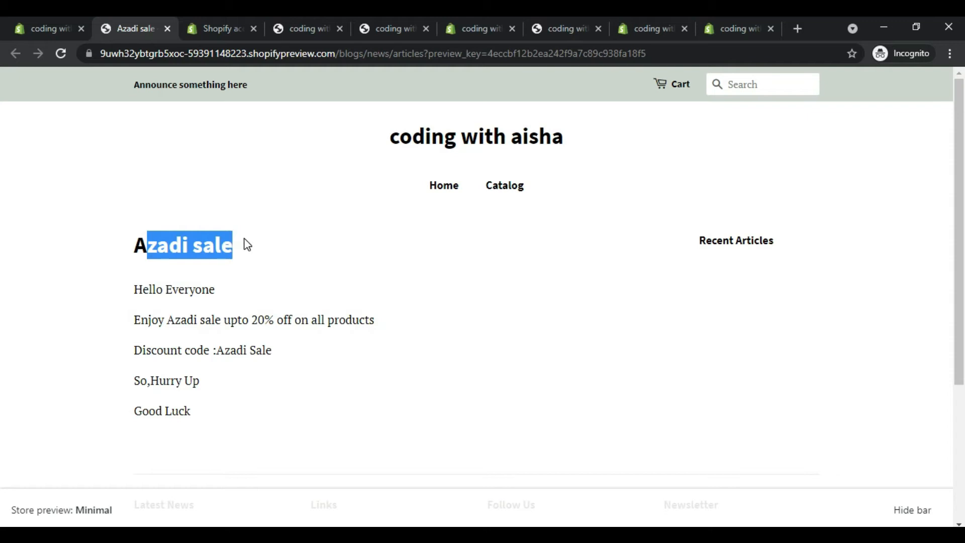
# Step: Create and save a visible store page titled "About Us" with empty content, and view it in the online store
pyautogui.click(55, 28)
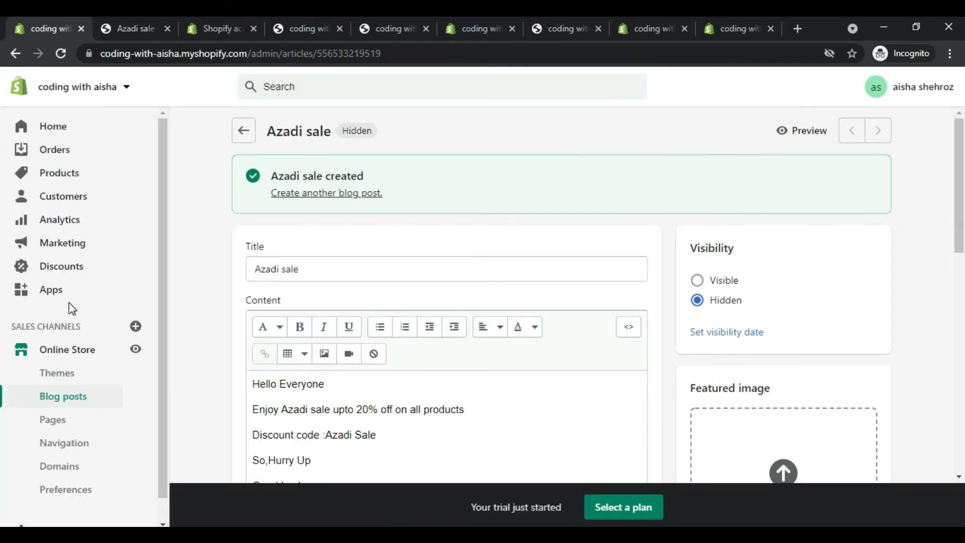
pyautogui.click(62, 422)
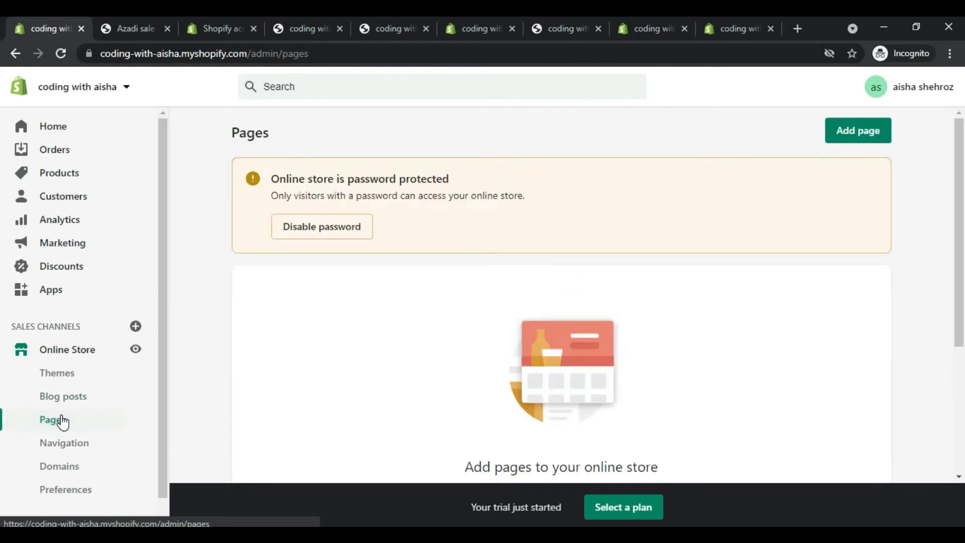
pyautogui.click(837, 142)
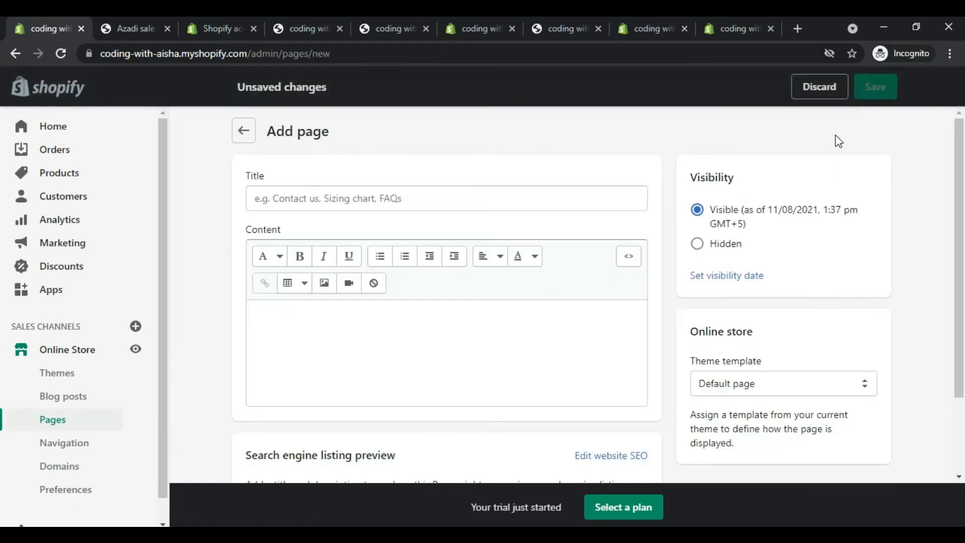
pyautogui.click(342, 199)
pyautogui.write('A')
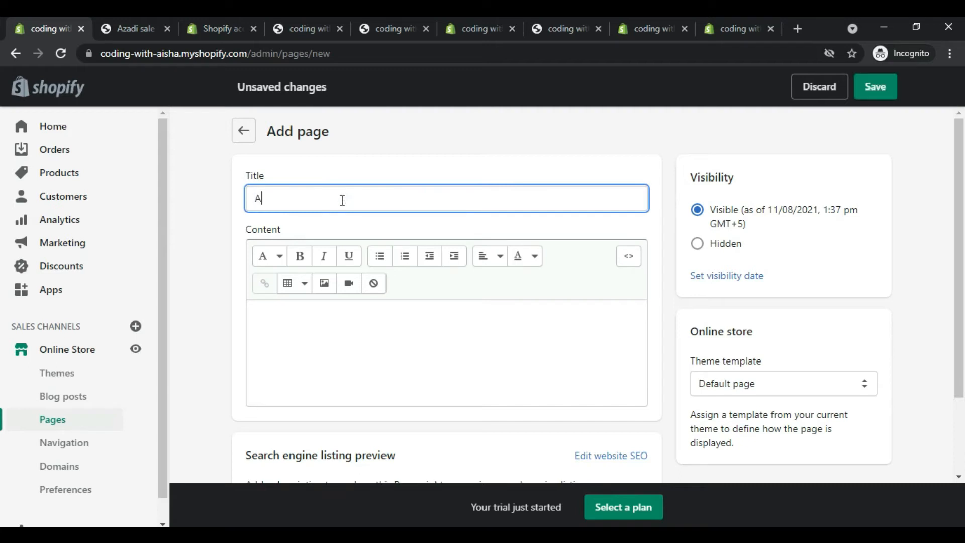
pyautogui.write('bout Us')
pyautogui.click(347, 335)
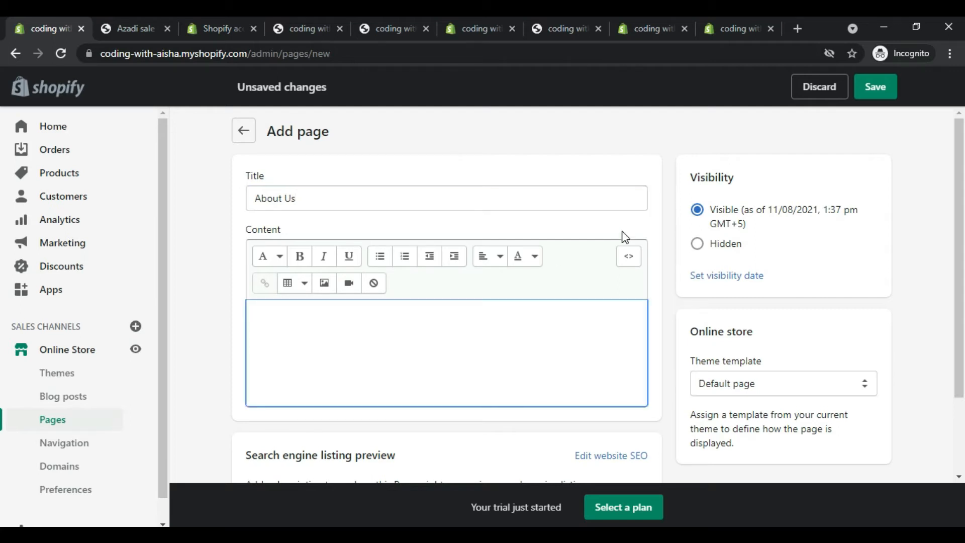
pyautogui.scroll(-2, 961, 236)
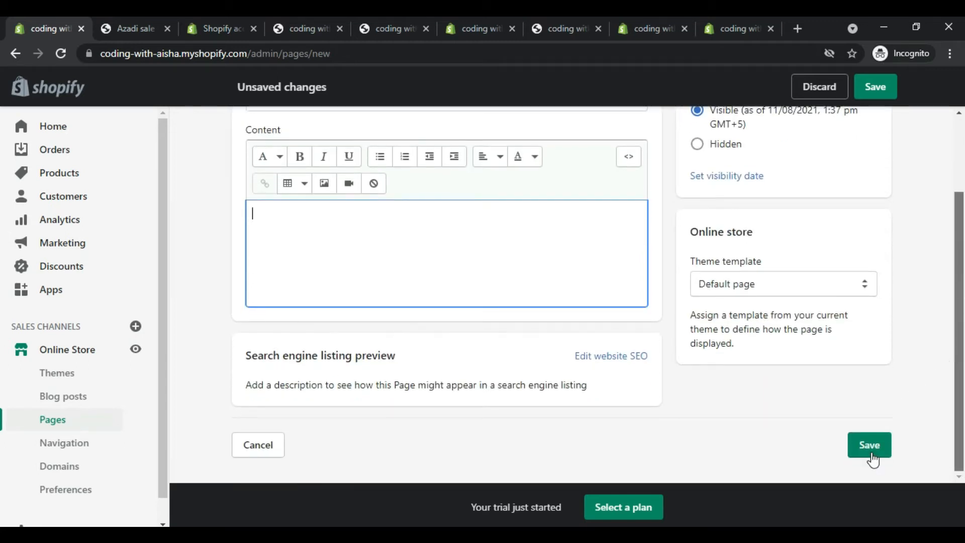
pyautogui.click(871, 459)
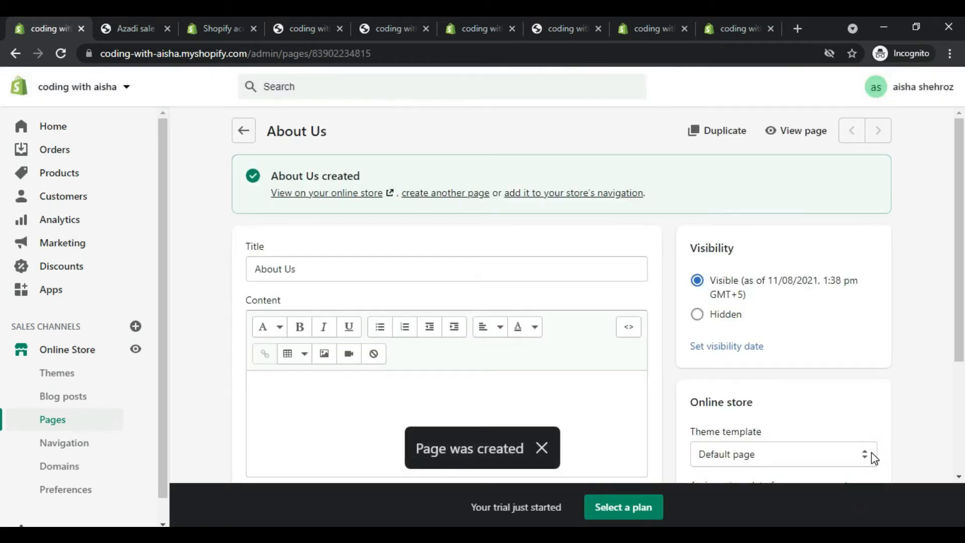
pyautogui.click(803, 131)
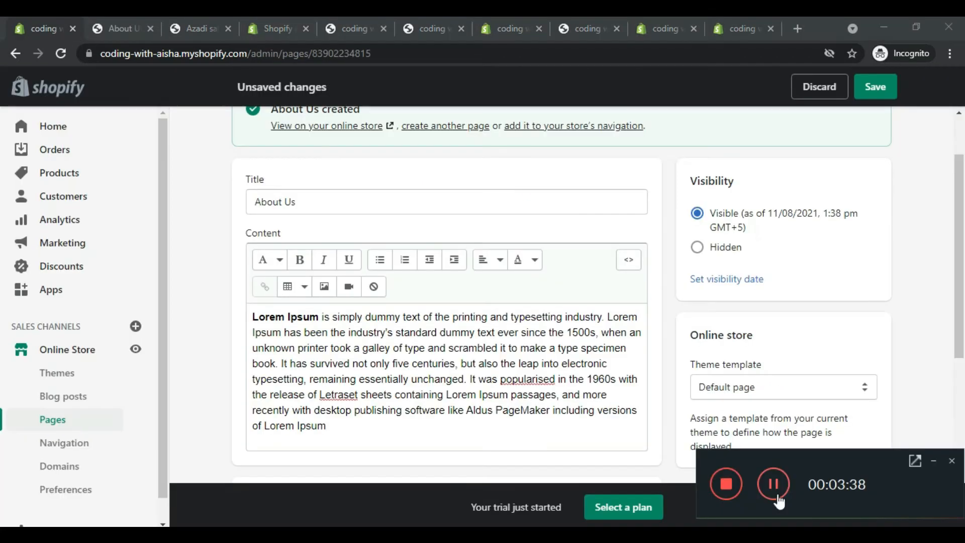
# Step: Save the About Us page with the Lorem Ipsum placeholder paragraph as its content, and view it in the online store
pyautogui.click(932, 459)
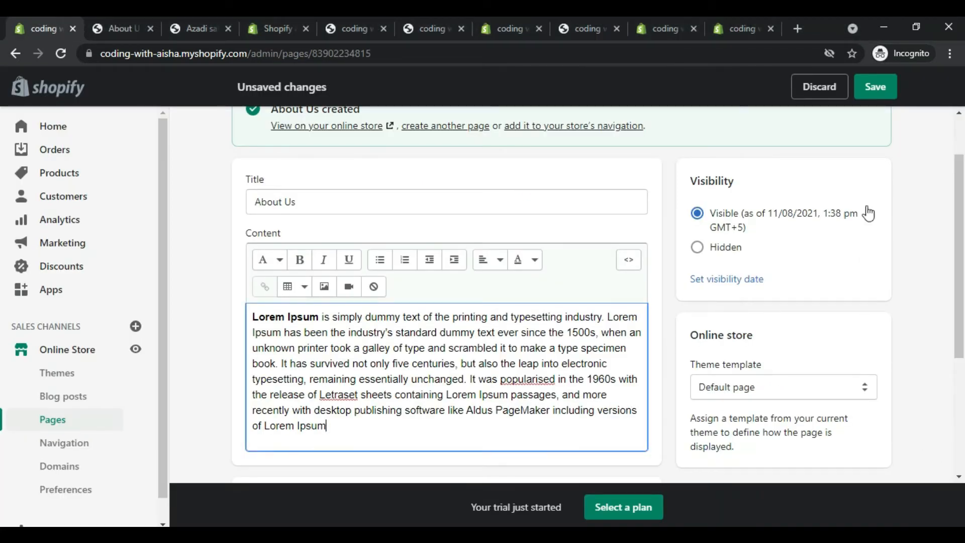
pyautogui.click(880, 93)
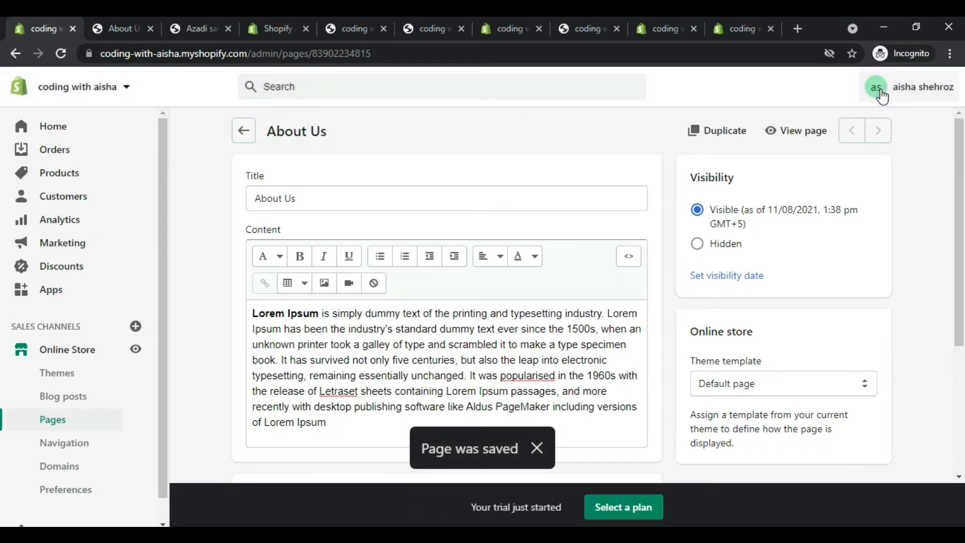
pyautogui.click(792, 132)
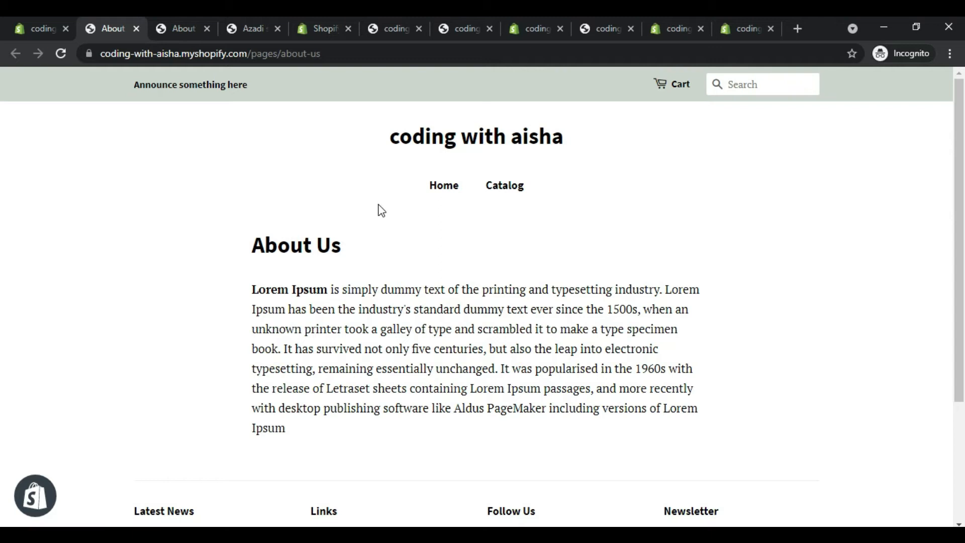
# Step: Return from the storefront to the store's list of pages and start adding another page
pyautogui.click(21, 19)
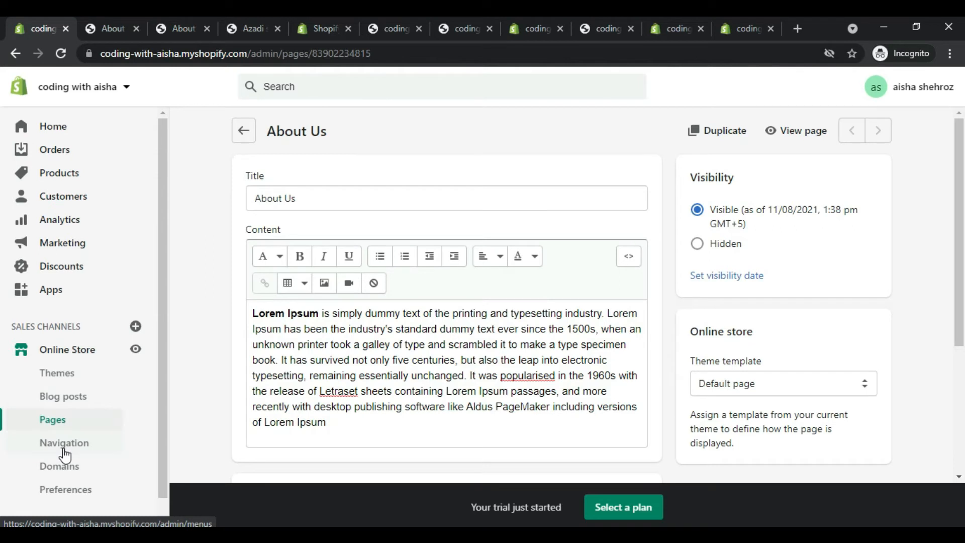
pyautogui.click(251, 142)
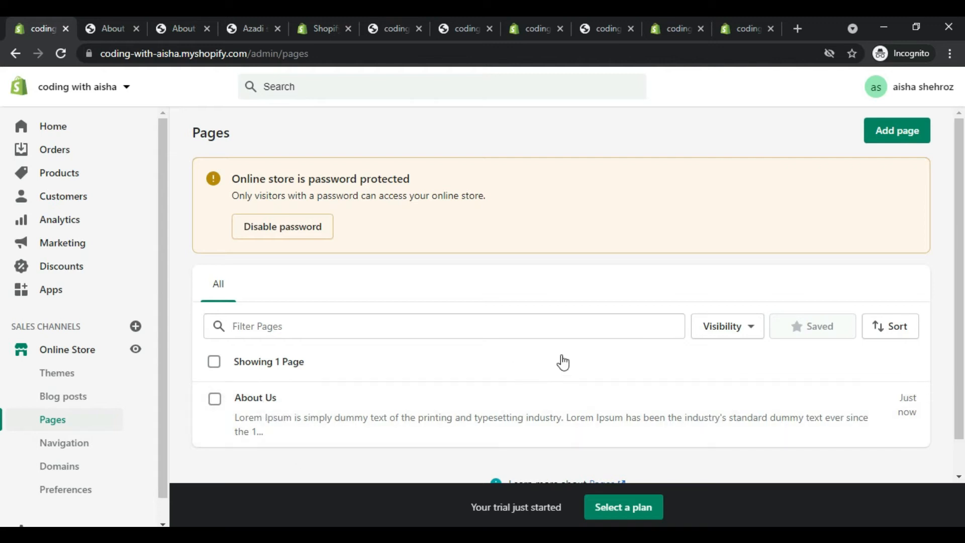
pyautogui.click(893, 133)
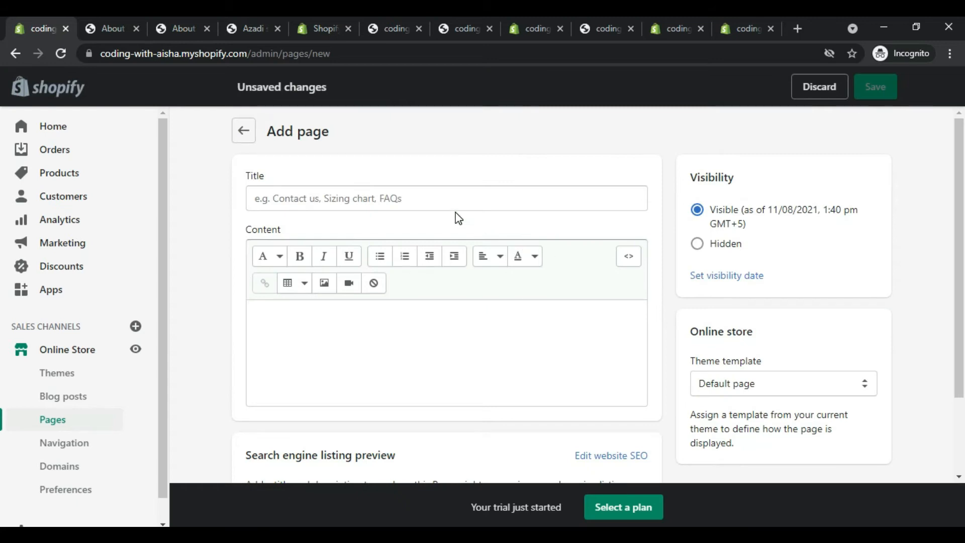
pyautogui.click(447, 199)
pyautogui.write('Contac')
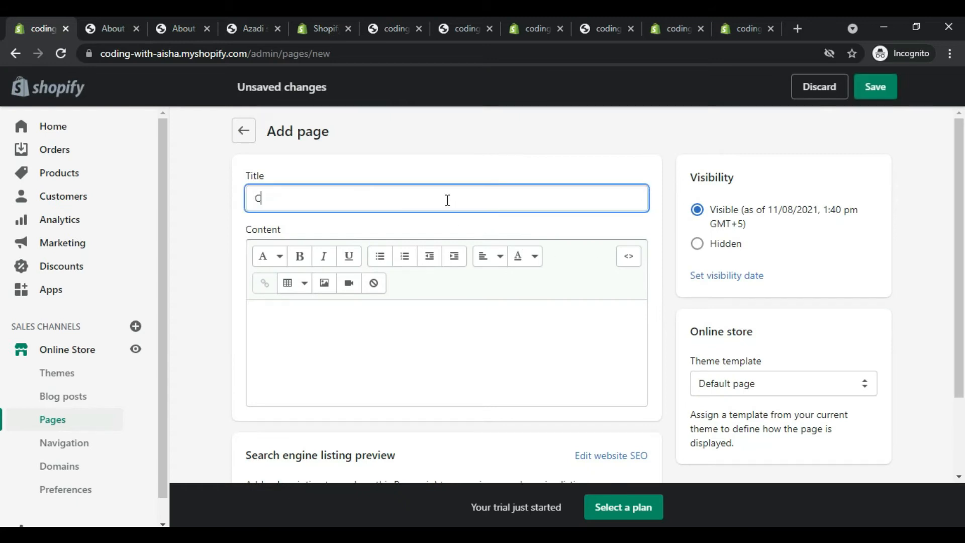
pyautogui.write('t Us')
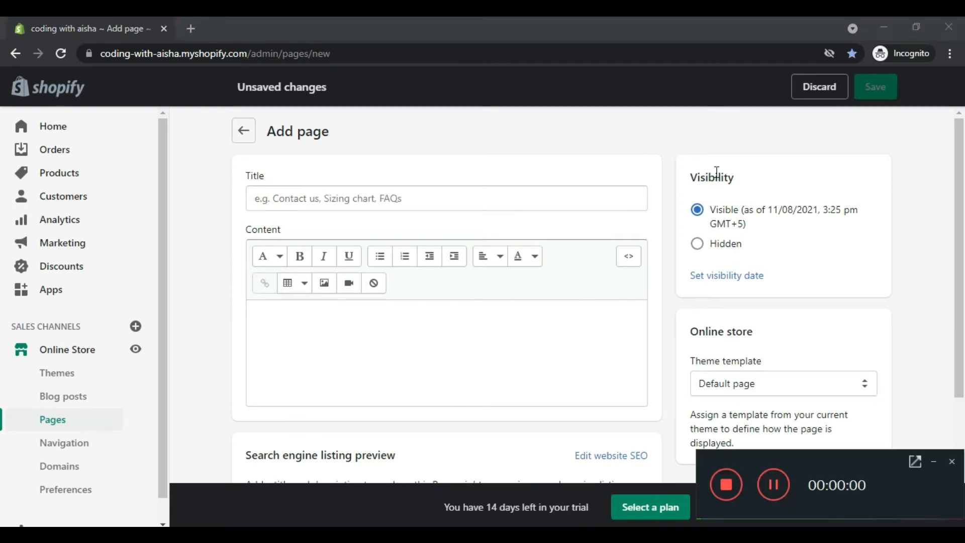
# Step: Create and save a visible store page titled "Contact Us" with empty content and the "contact" theme template
pyautogui.click(930, 462)
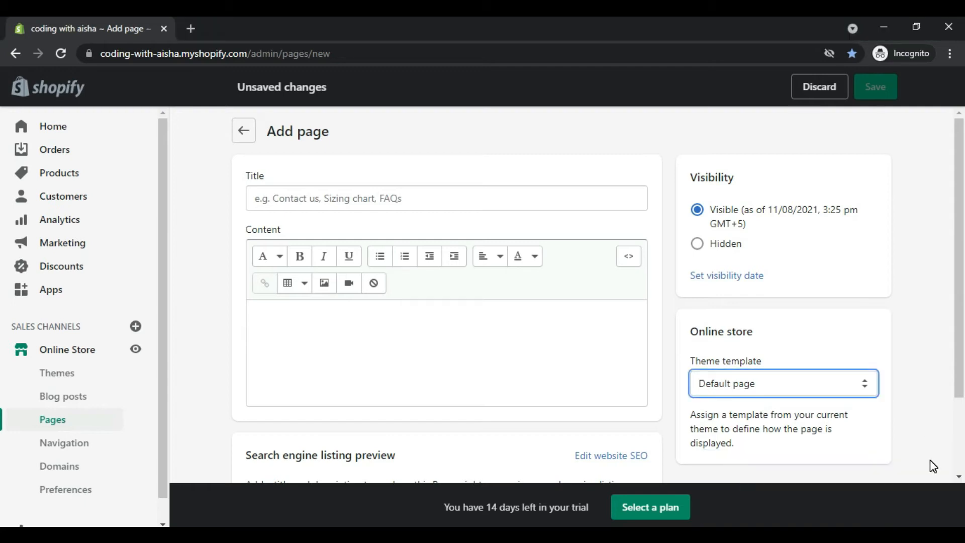
pyautogui.click(400, 206)
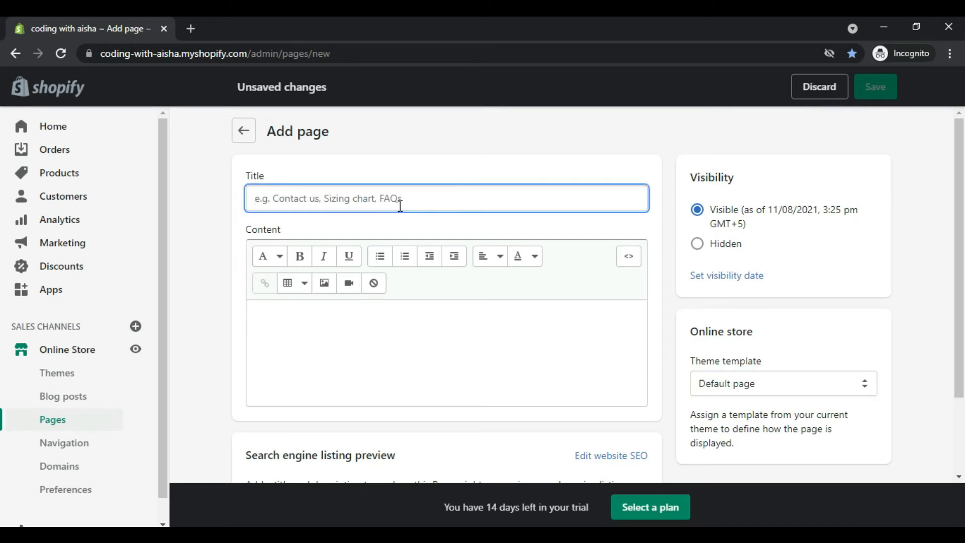
pyautogui.write('Cont')
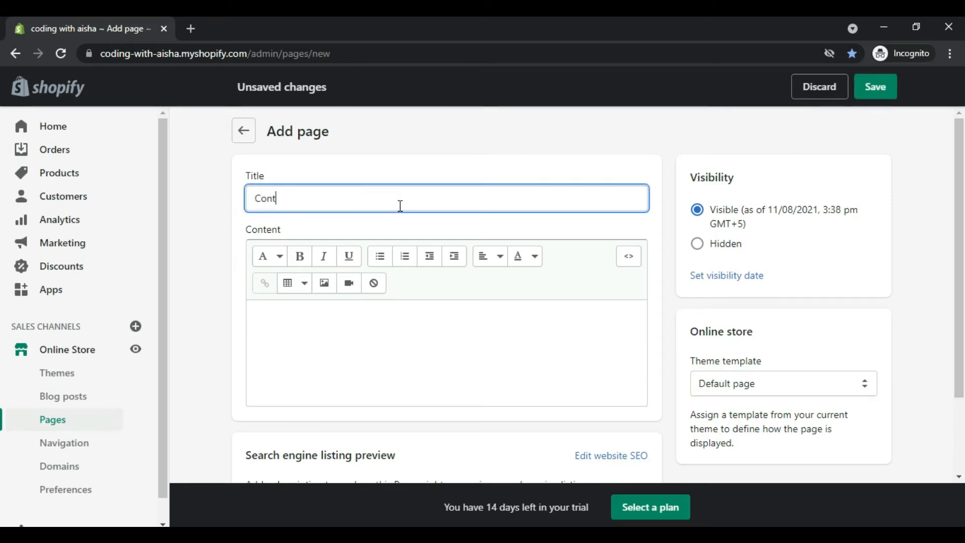
pyautogui.write('act Us')
pyautogui.click(776, 385)
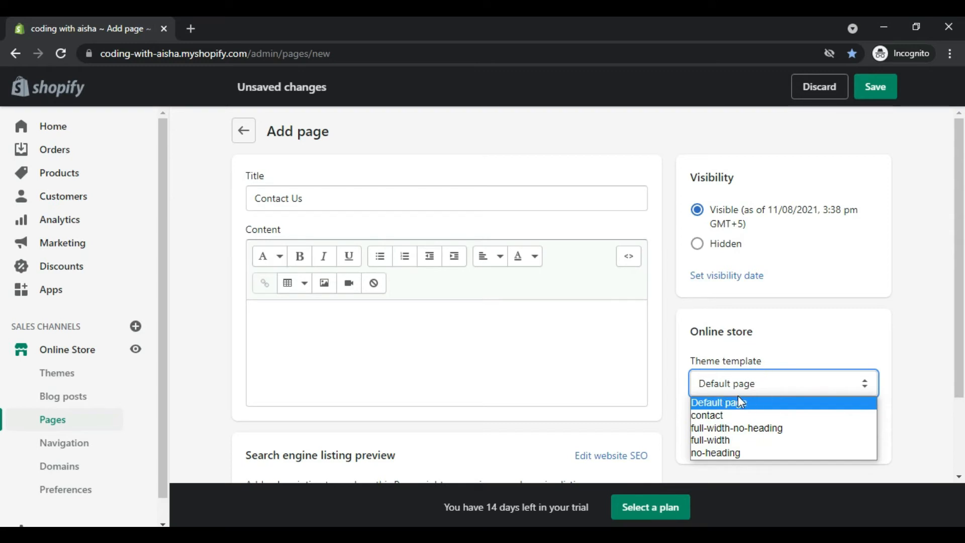
pyautogui.click(714, 415)
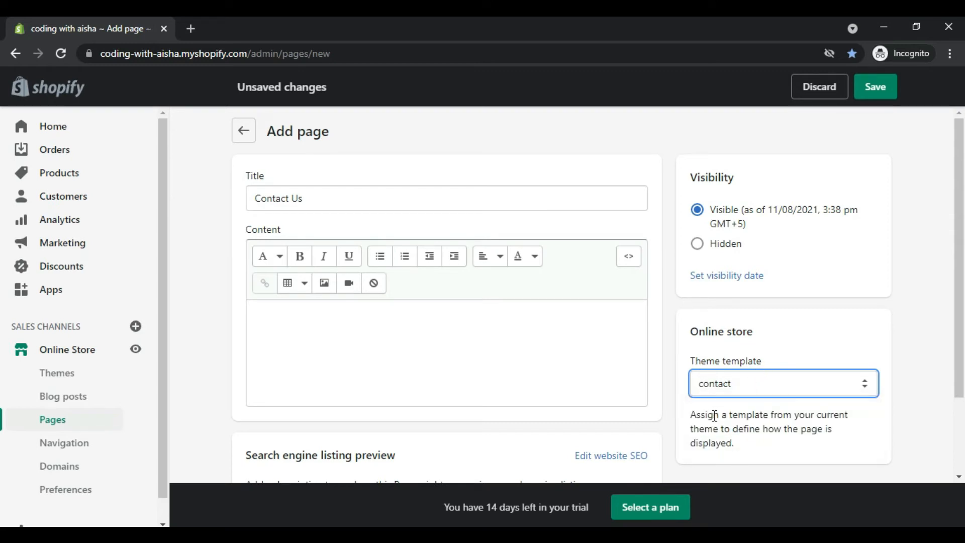
pyautogui.scroll(-2, 959, 374)
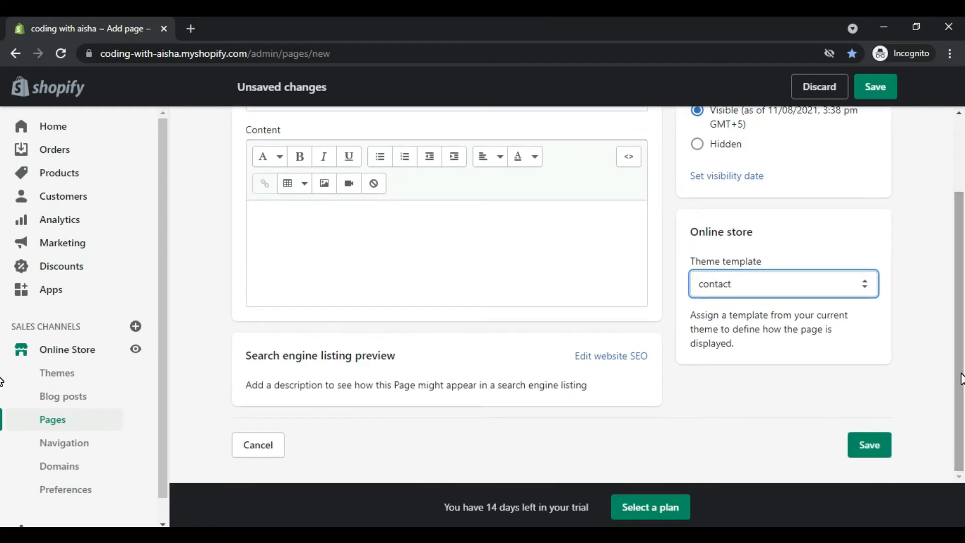
pyautogui.click(495, 254)
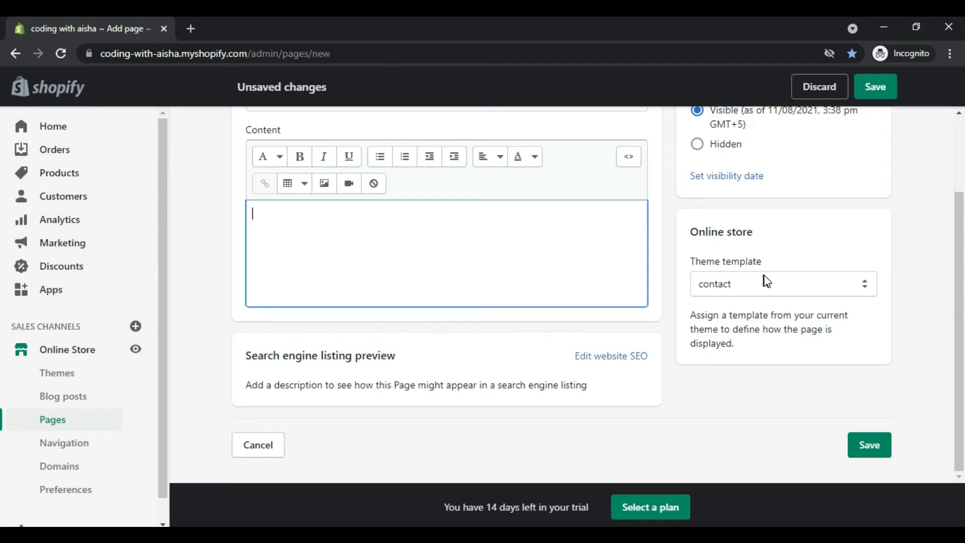
pyautogui.click(856, 440)
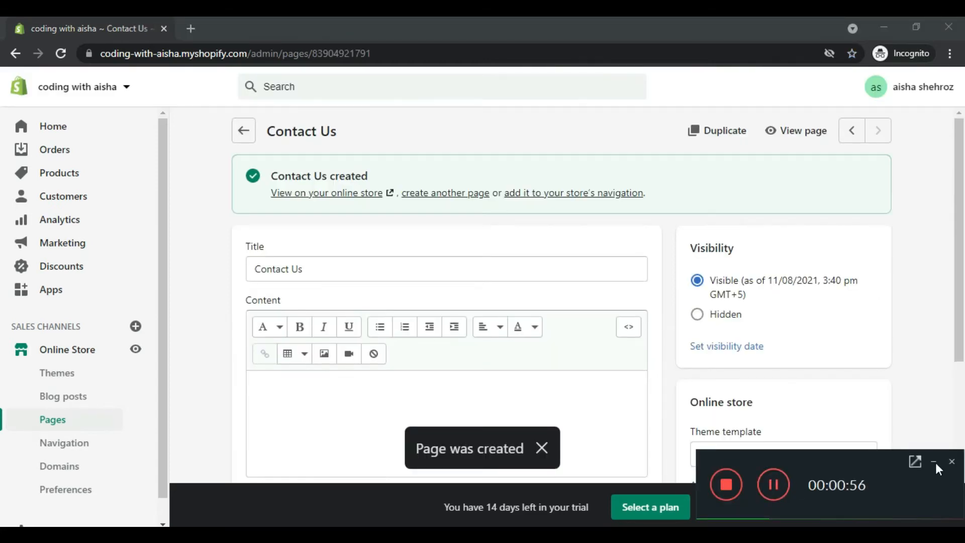
pyautogui.click(933, 461)
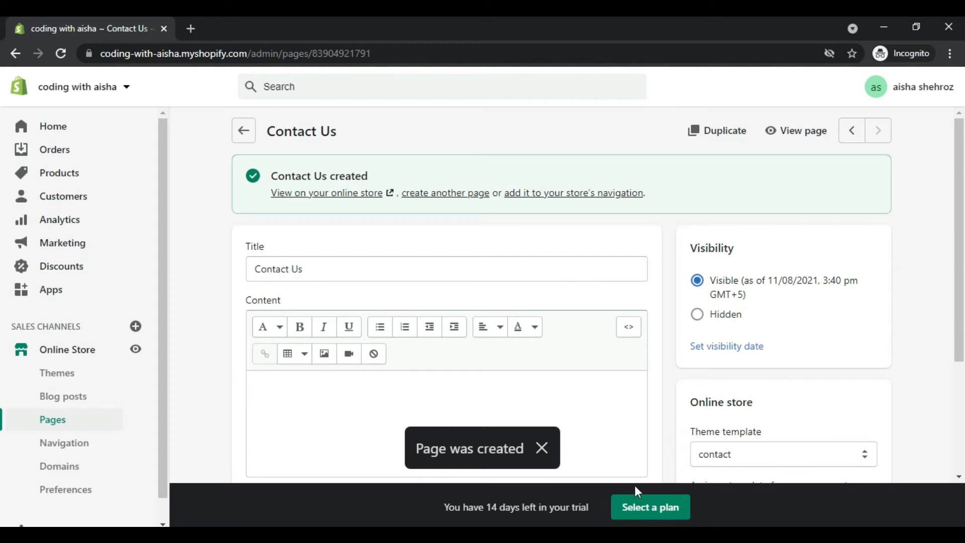
# Step: View the Contact Us page in the online store and examine its contact form and the header navigation links
pyautogui.click(792, 129)
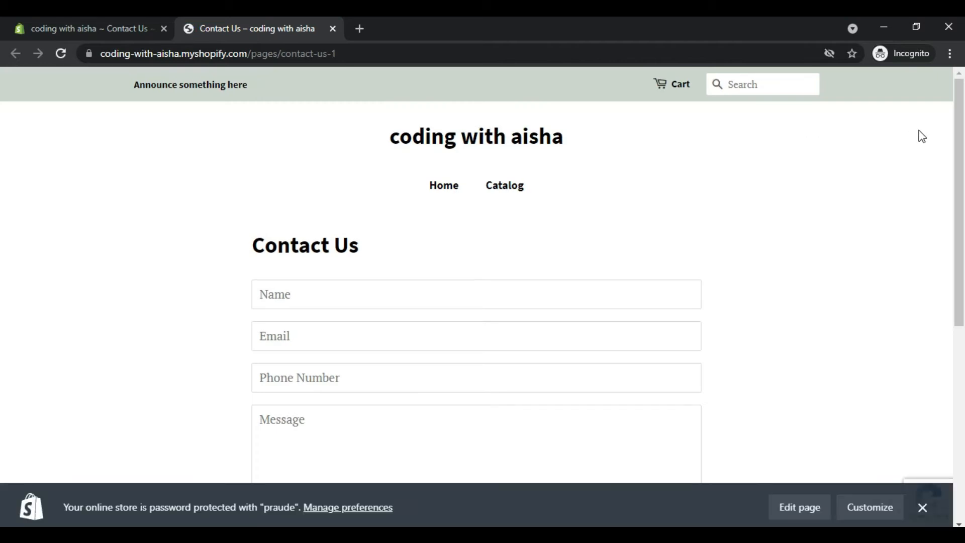
pyautogui.moveTo(963, 149); pyautogui.dragTo(963, 229)
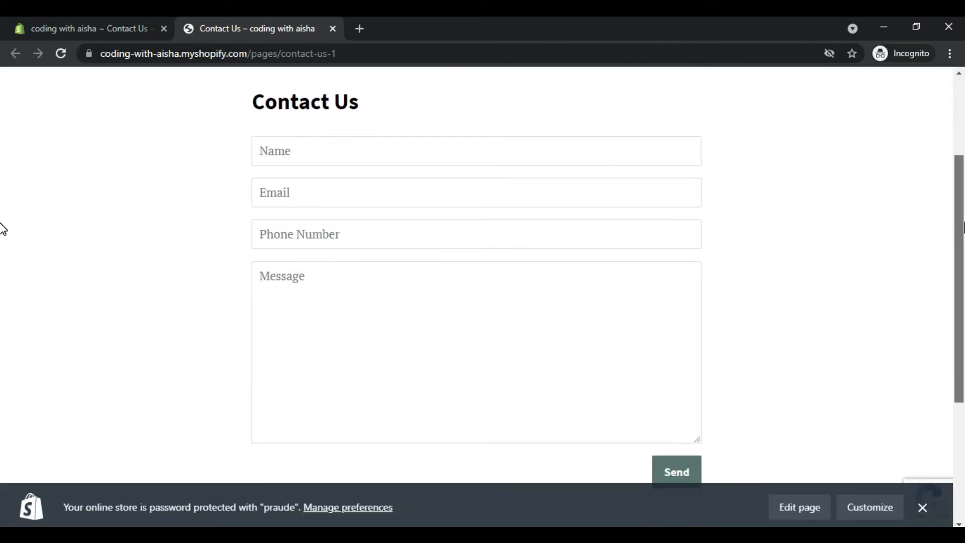
pyautogui.click(922, 508)
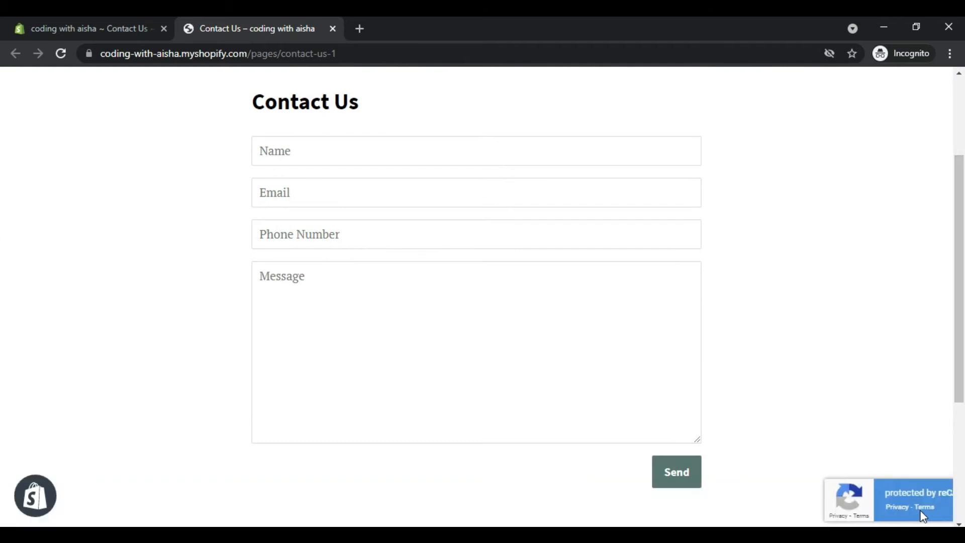
pyautogui.scroll(-1, 3, 314)
pyautogui.scroll(1, 2, 341)
pyautogui.scroll(-4, 2, 306)
pyautogui.scroll(5, 2, 351)
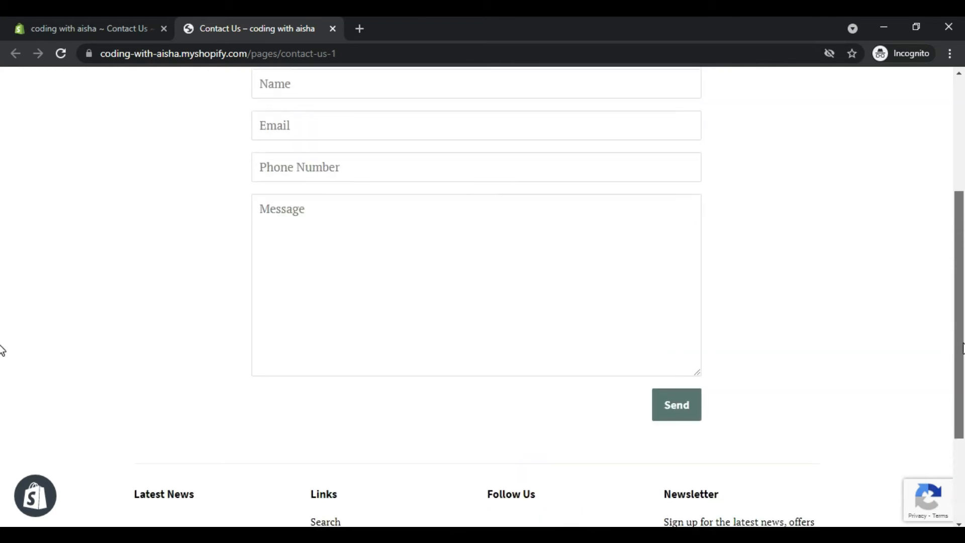
pyautogui.scroll(2, 959, 275)
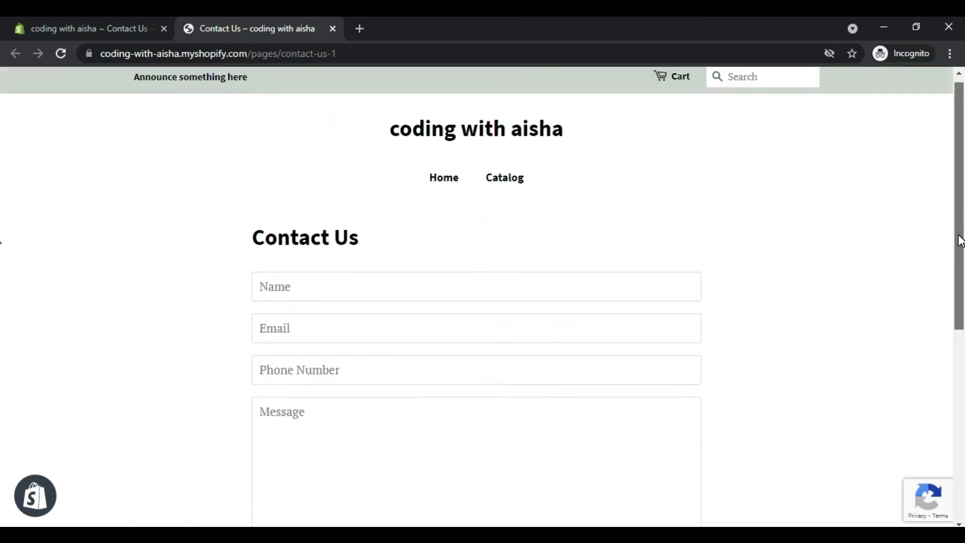
pyautogui.click(102, 23)
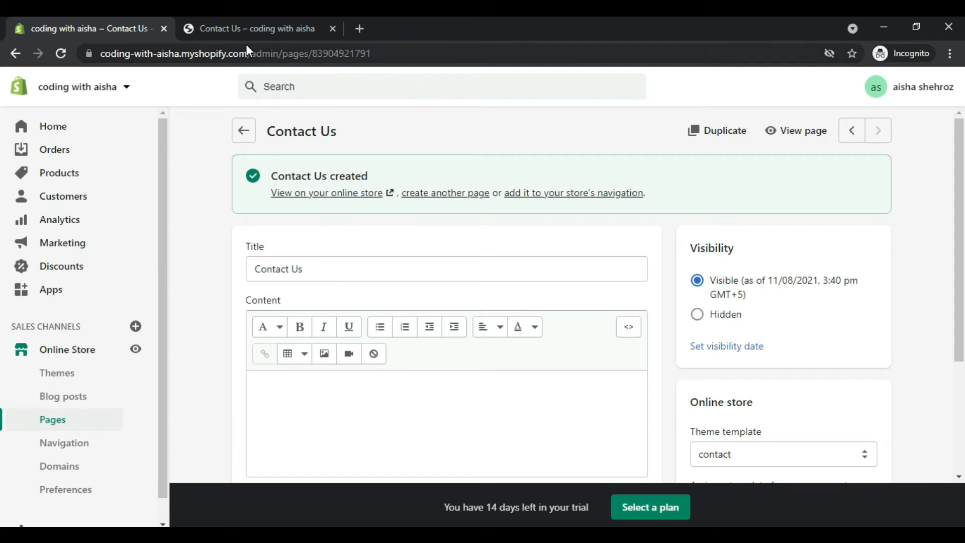
pyautogui.click(238, 23)
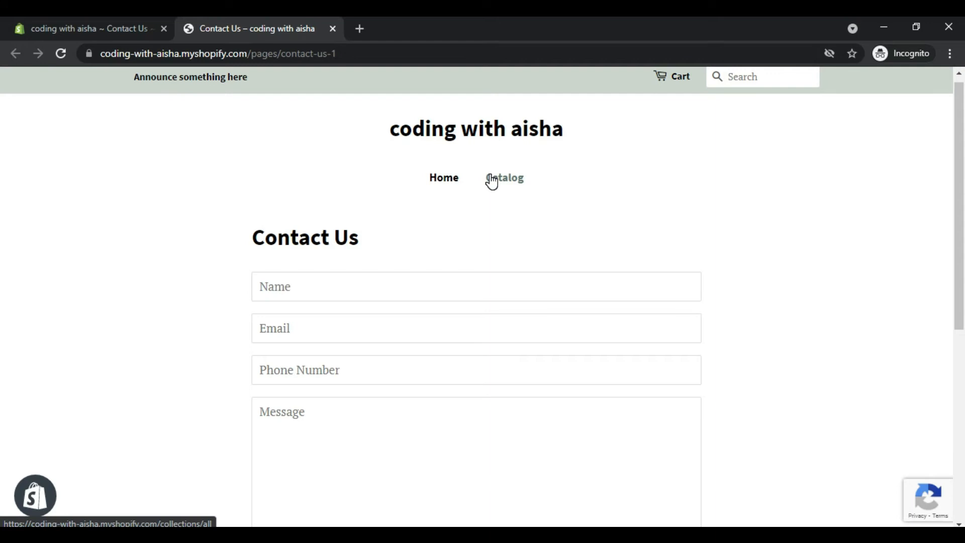
# Step: Open the store's Main menu in the navigation settings and remove its Catalog item
pyautogui.click(73, 20)
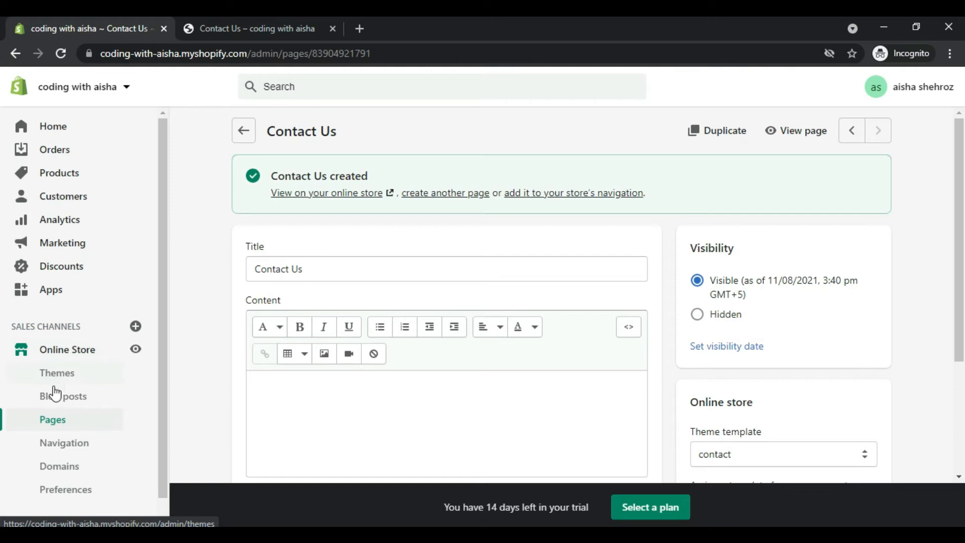
pyautogui.click(55, 452)
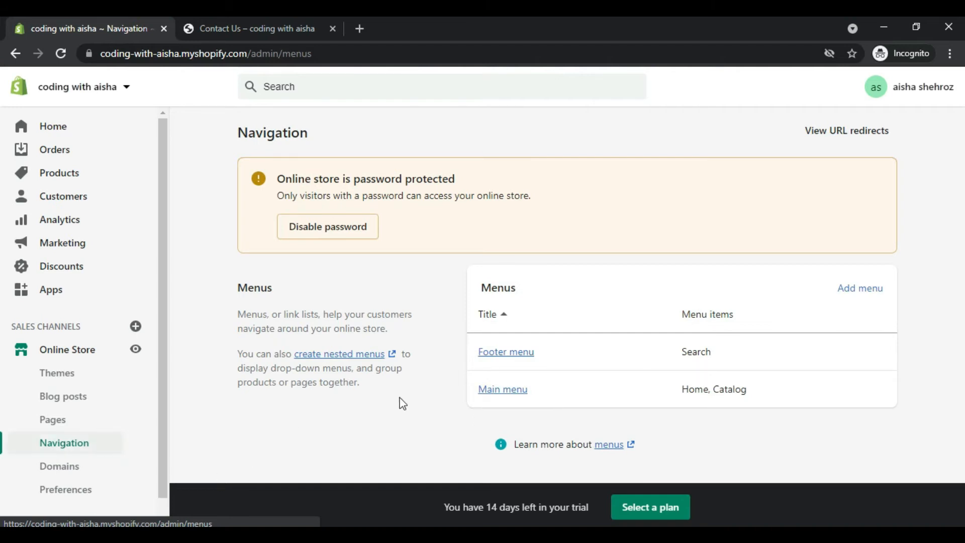
pyautogui.click(489, 390)
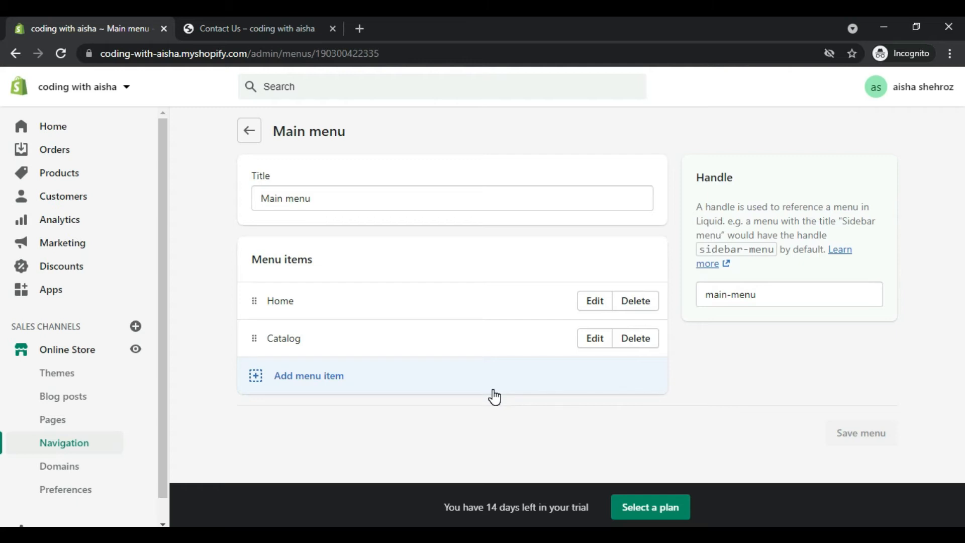
pyautogui.click(631, 343)
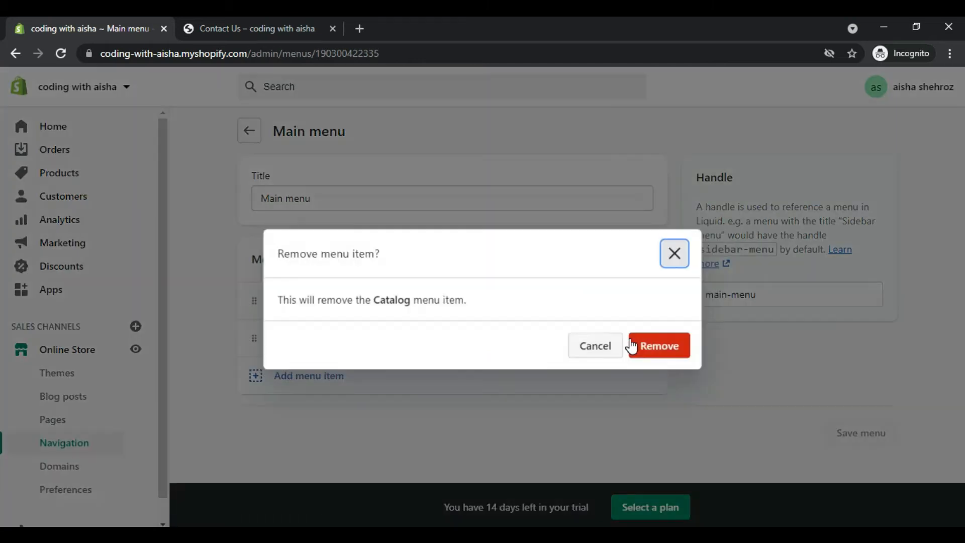
pyautogui.click(655, 343)
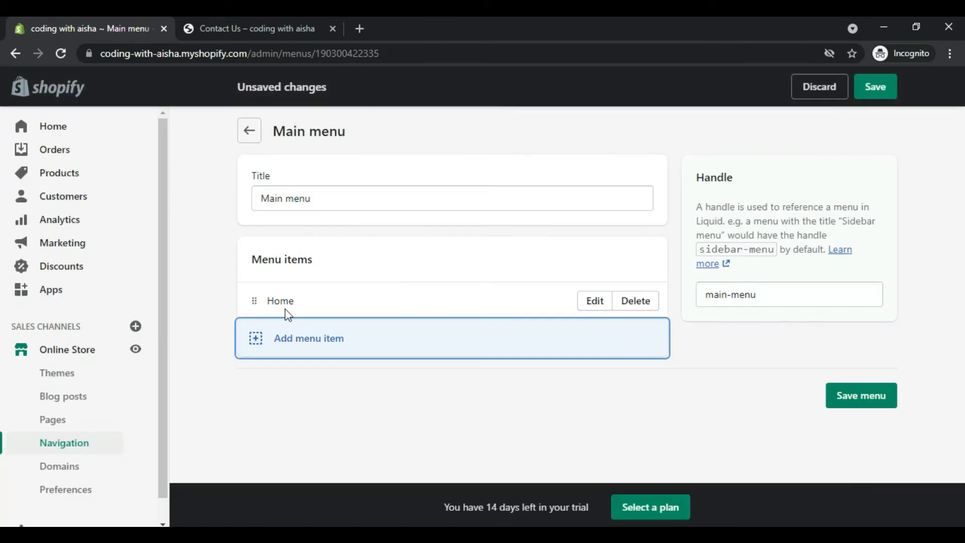
# Step: Add an "About Us" item to the Main menu, linked to the About Us page
pyautogui.click(309, 338)
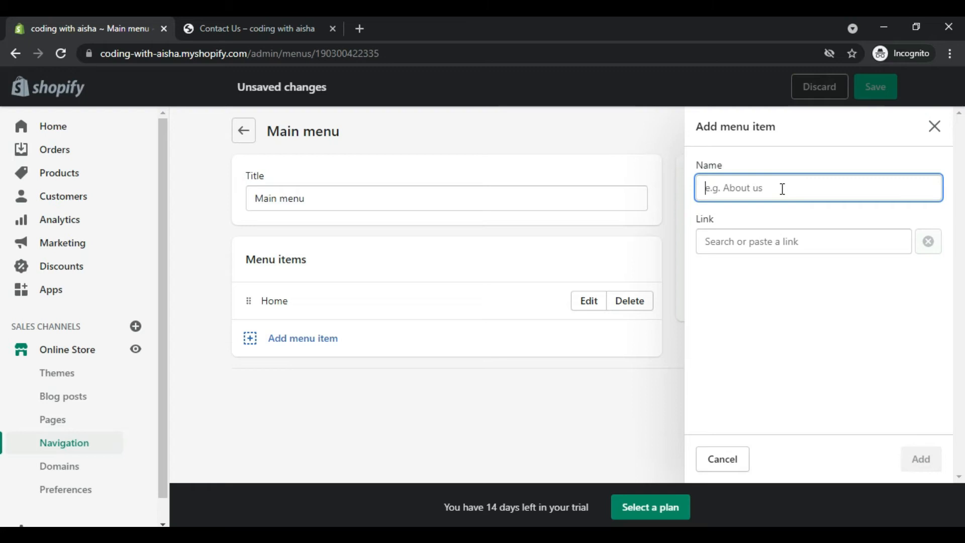
pyautogui.write('Abo')
pyautogui.write('Us')
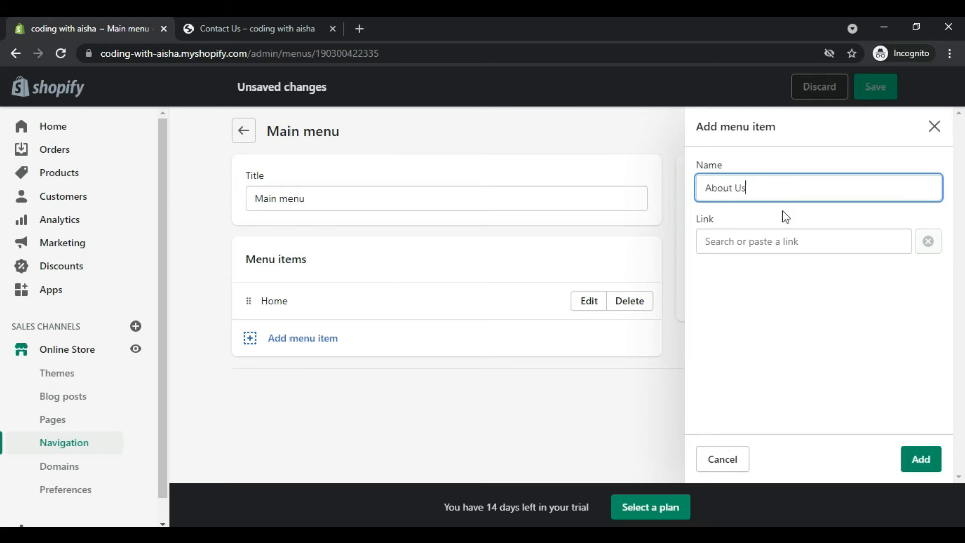
pyautogui.click(783, 242)
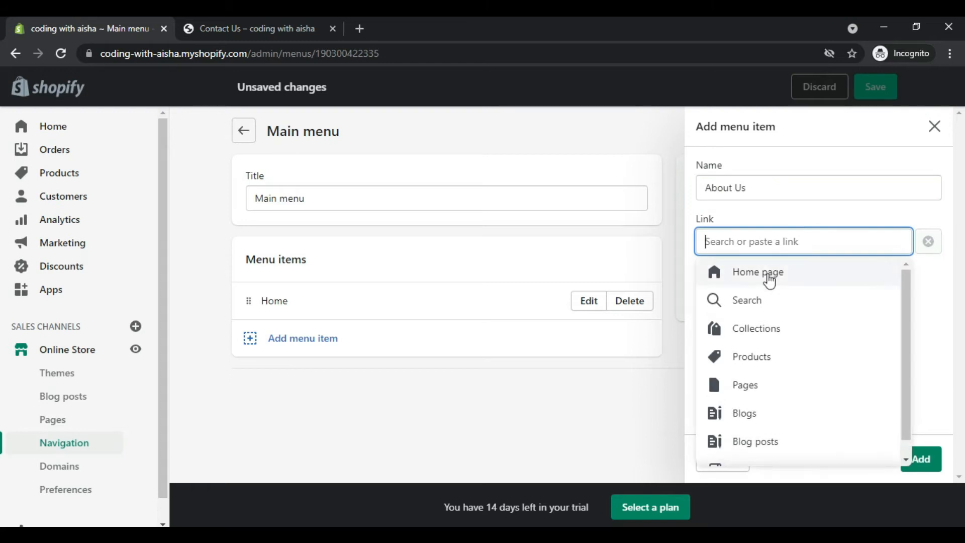
pyautogui.click(766, 382)
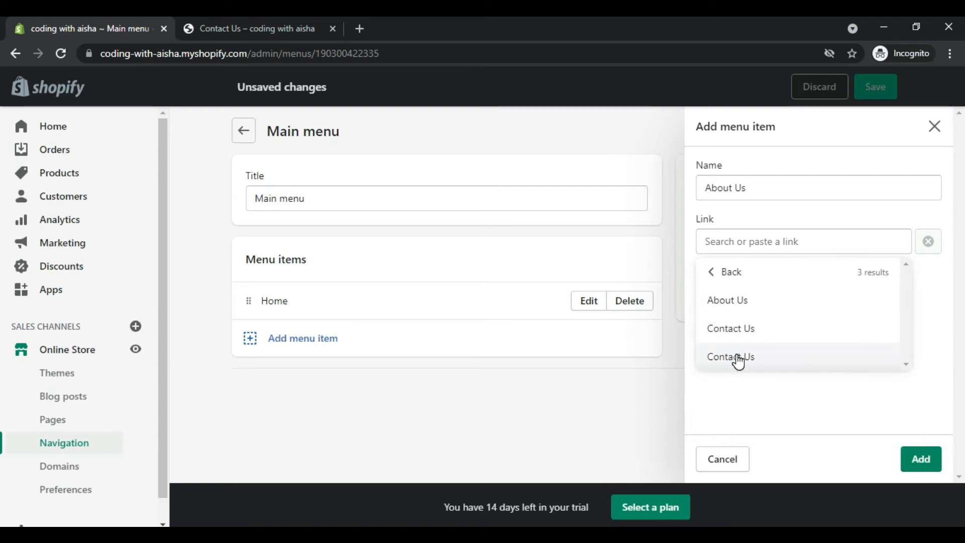
pyautogui.click(729, 298)
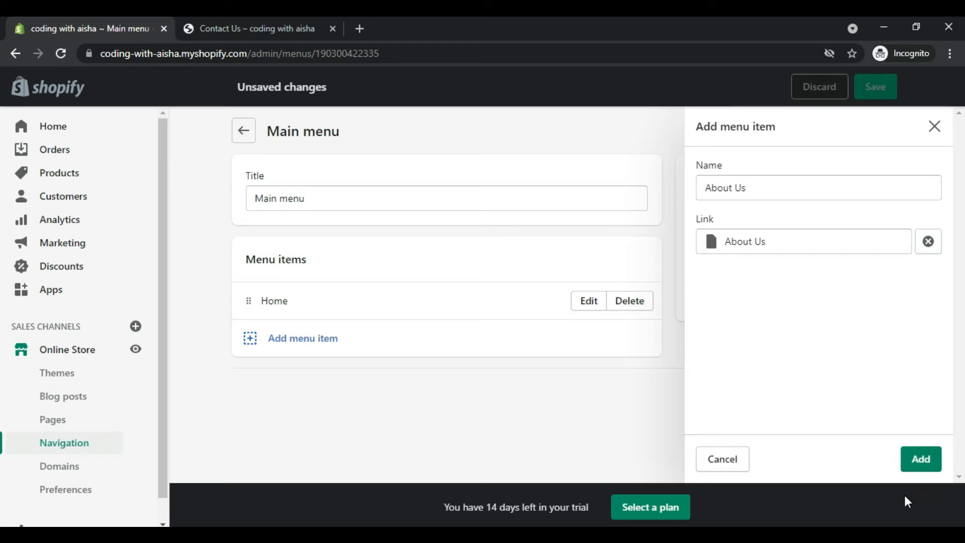
pyautogui.click(912, 472)
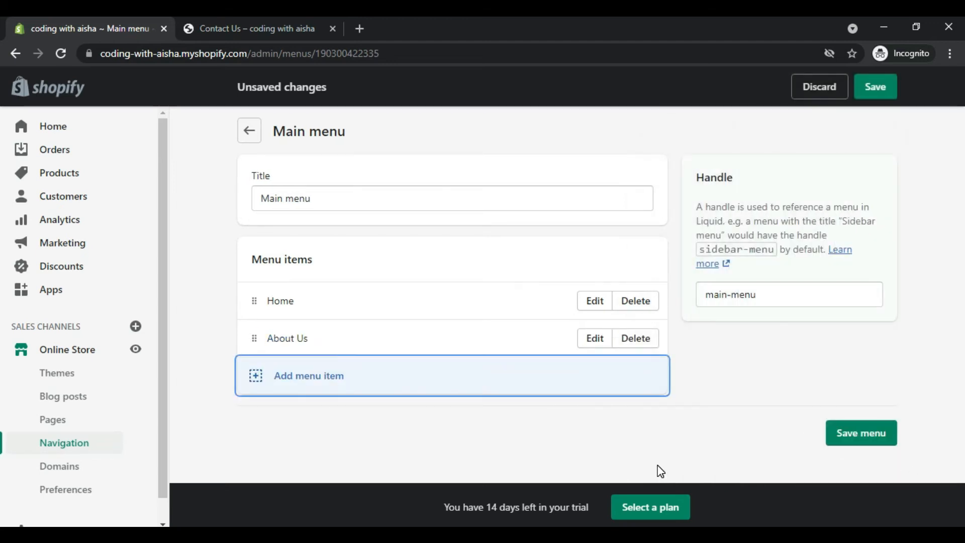
# Step: Add a "Contact Us" item to the Main menu, linked to the first Contact Us page in the page list
pyautogui.click(313, 378)
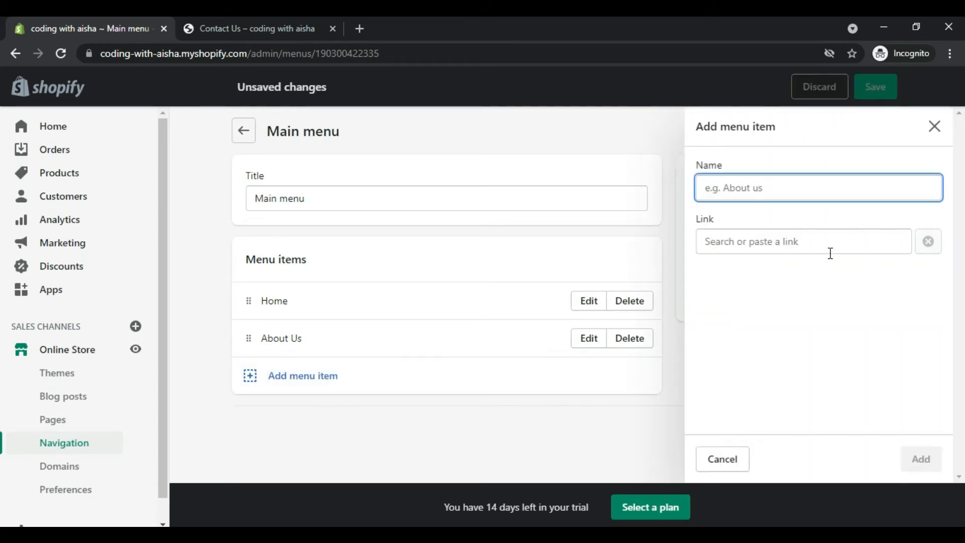
pyautogui.write('Contact U')
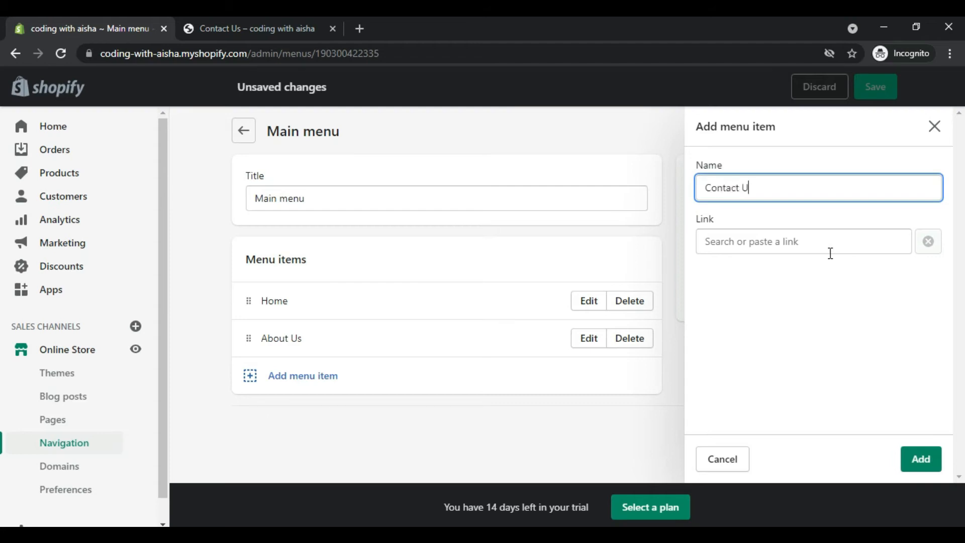
pyautogui.click(779, 242)
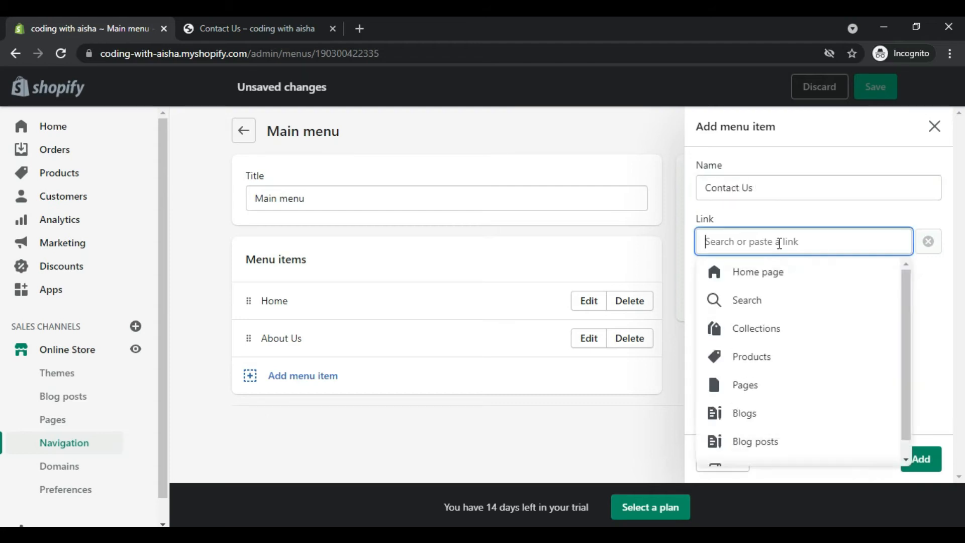
pyautogui.click(748, 385)
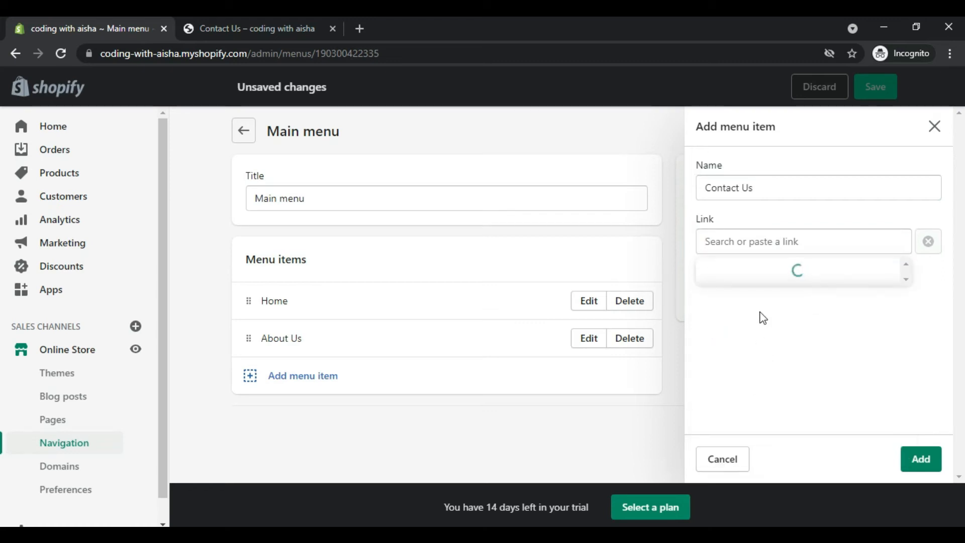
pyautogui.click(743, 328)
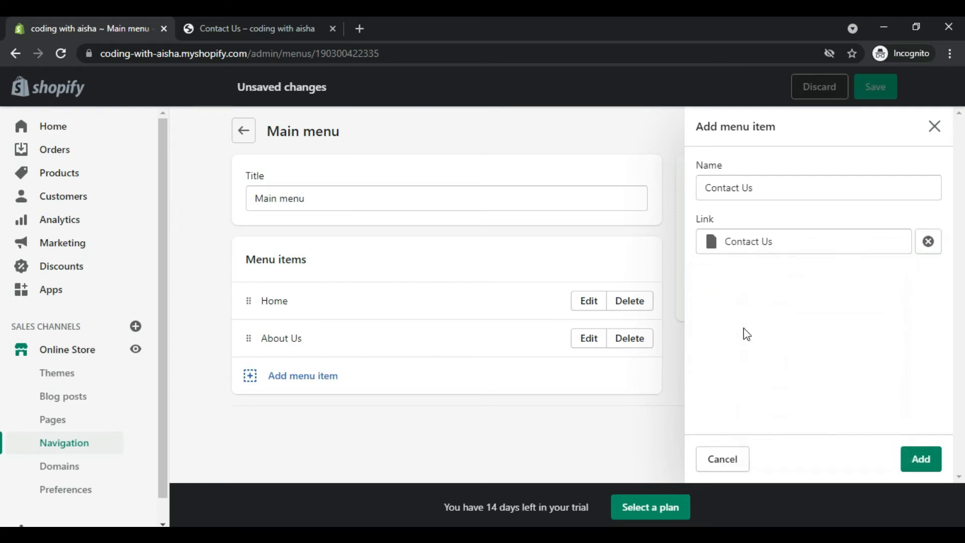
pyautogui.click(919, 459)
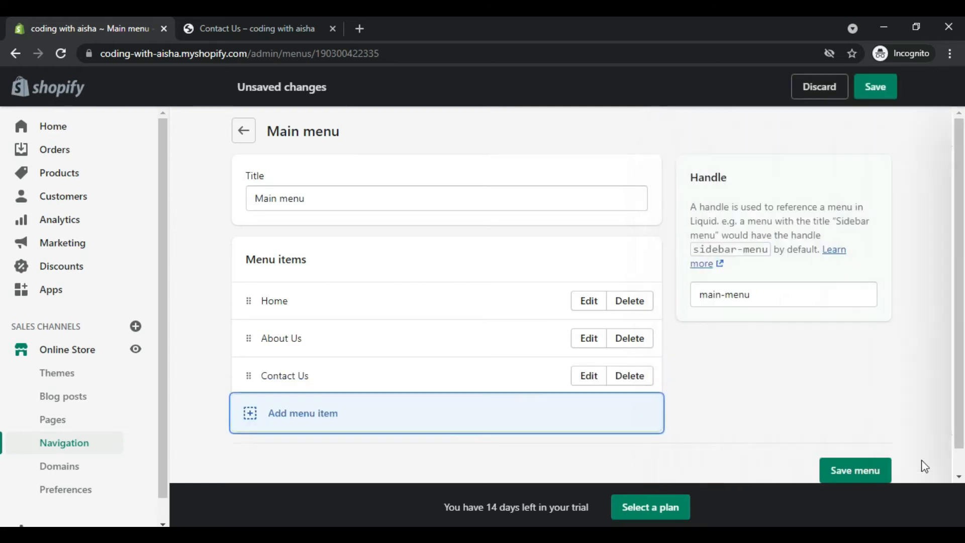
# Step: Save the Main menu changes and view the online store's home page
pyautogui.click(874, 477)
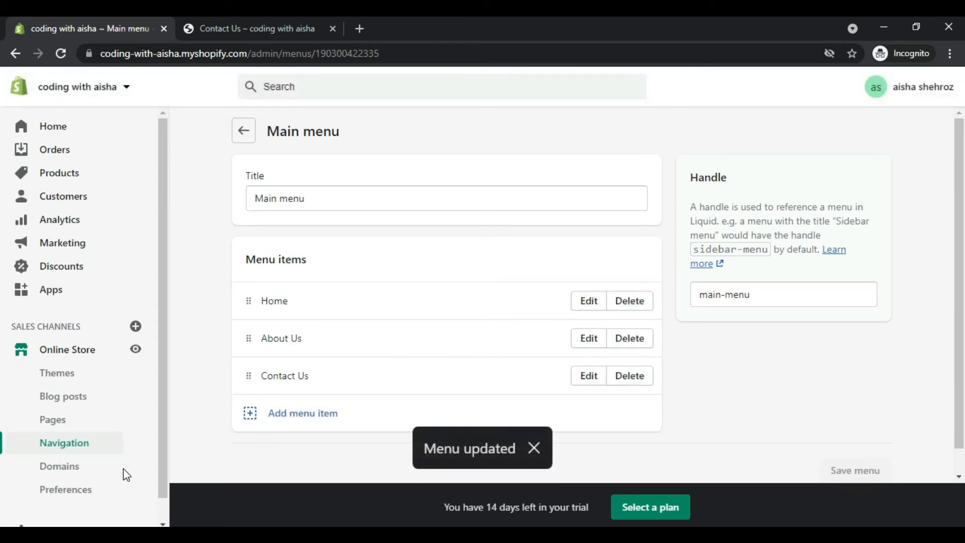
pyautogui.click(136, 349)
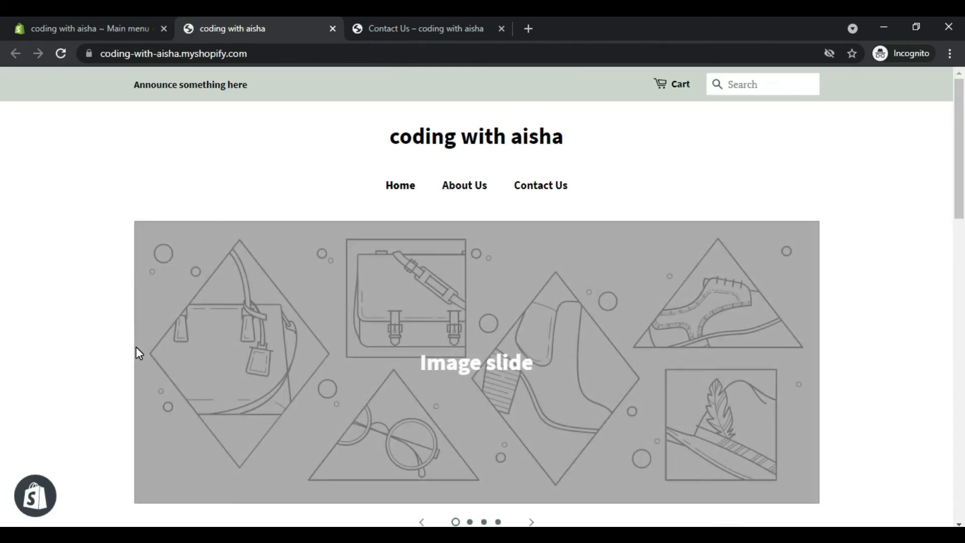
# Step: Check the About Us and Contact Us pages through the online store's main menu links
pyautogui.click(405, 188)
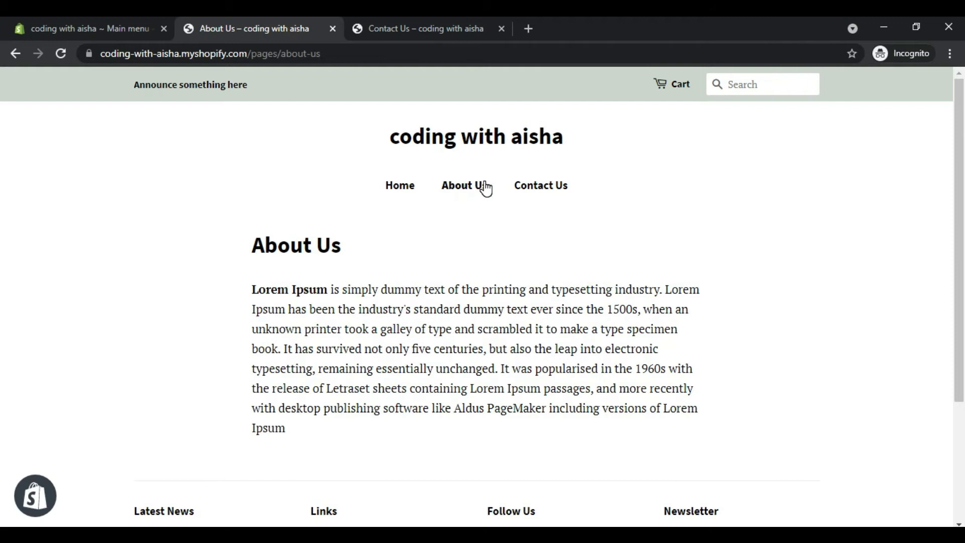
pyautogui.click(529, 187)
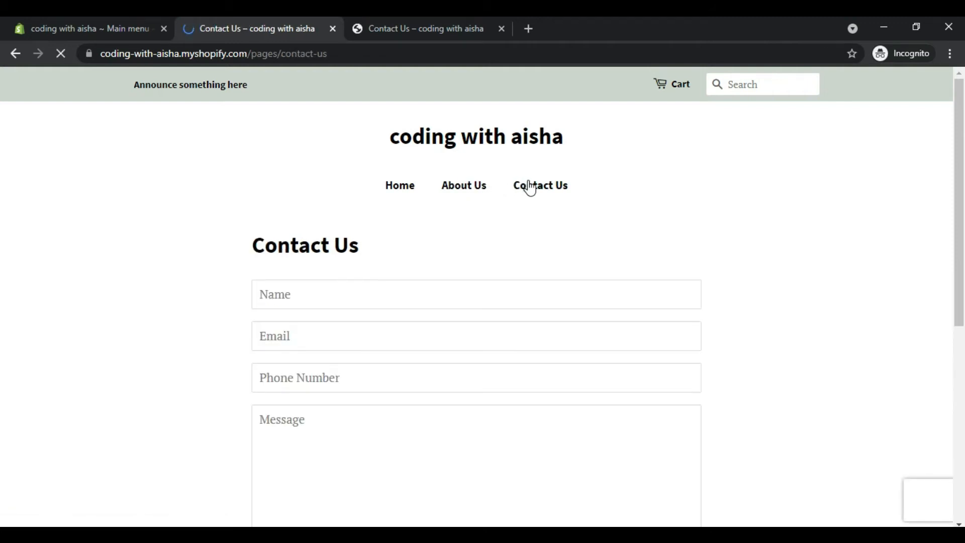
pyautogui.moveTo(959, 185); pyautogui.dragTo(945, 160)
# Step: Return to the store admin and view the online store's domain settings
pyautogui.click(145, 22)
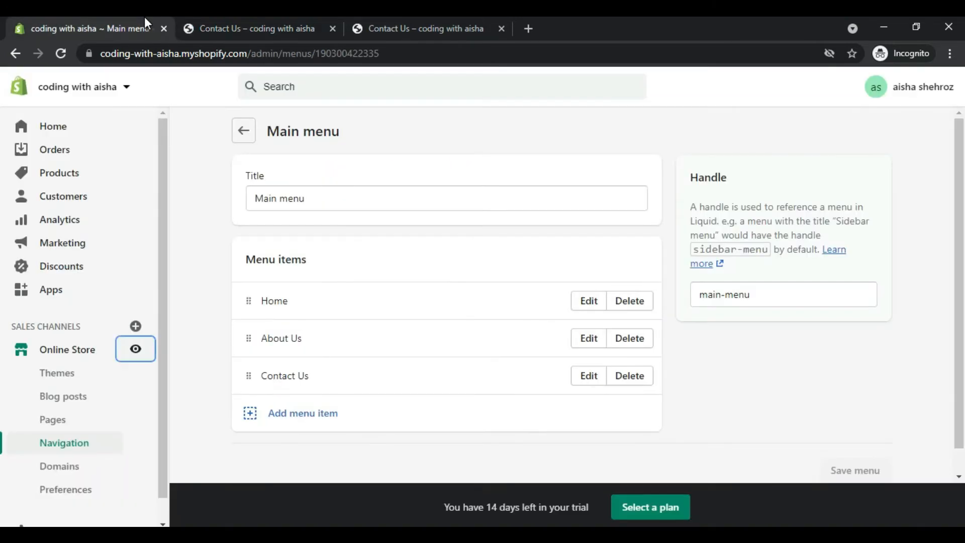
pyautogui.click(60, 466)
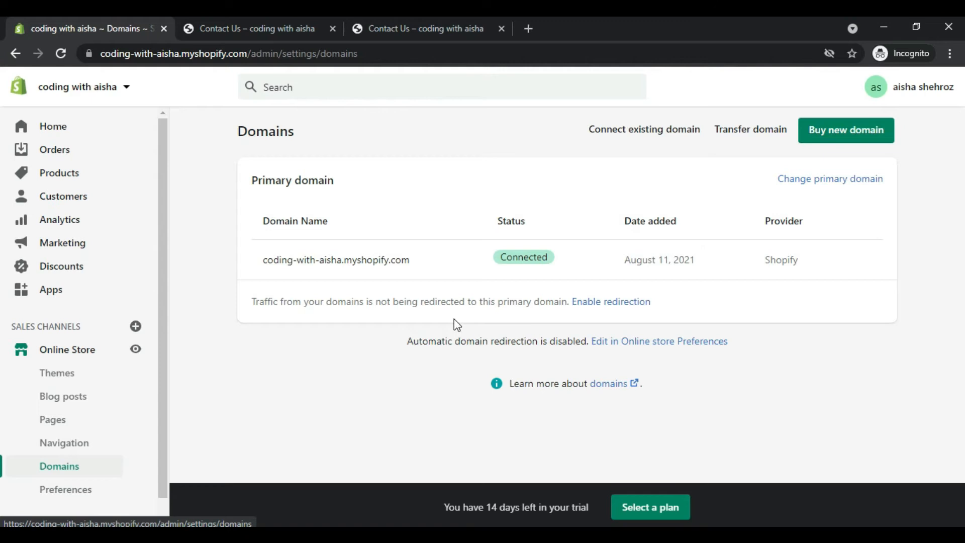
pyautogui.scroll(-1, 158, 426)
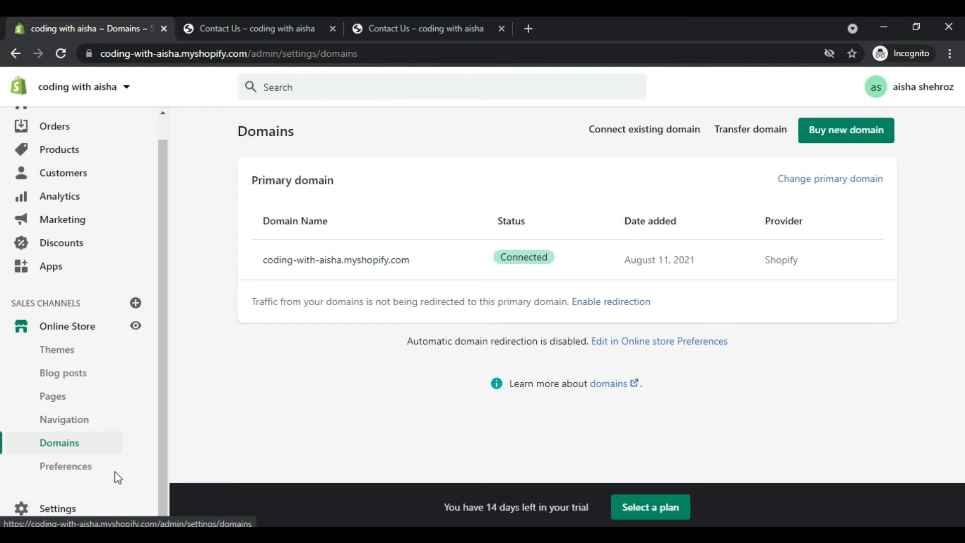
# Step: Open the store settings overview and view the General store details
pyautogui.click(59, 509)
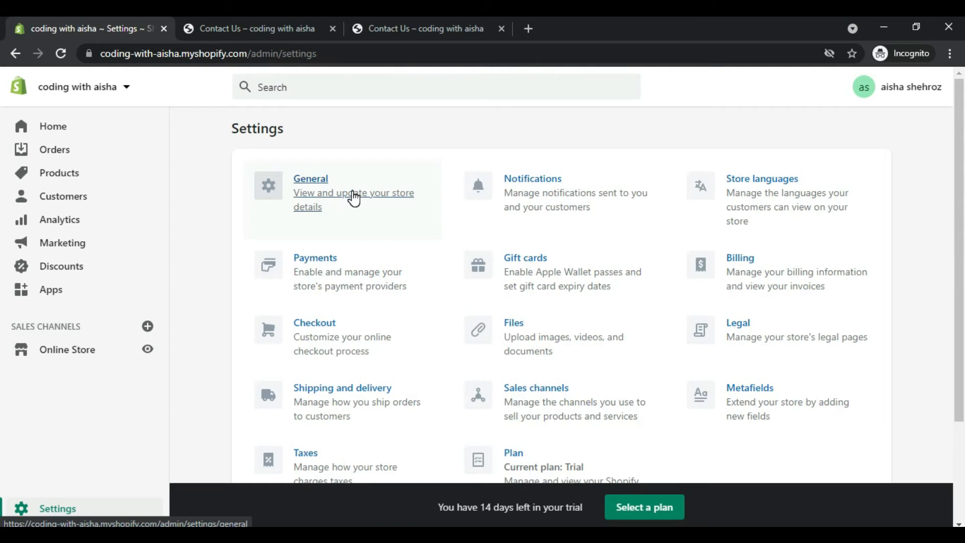
pyautogui.scroll(-1, 353, 198)
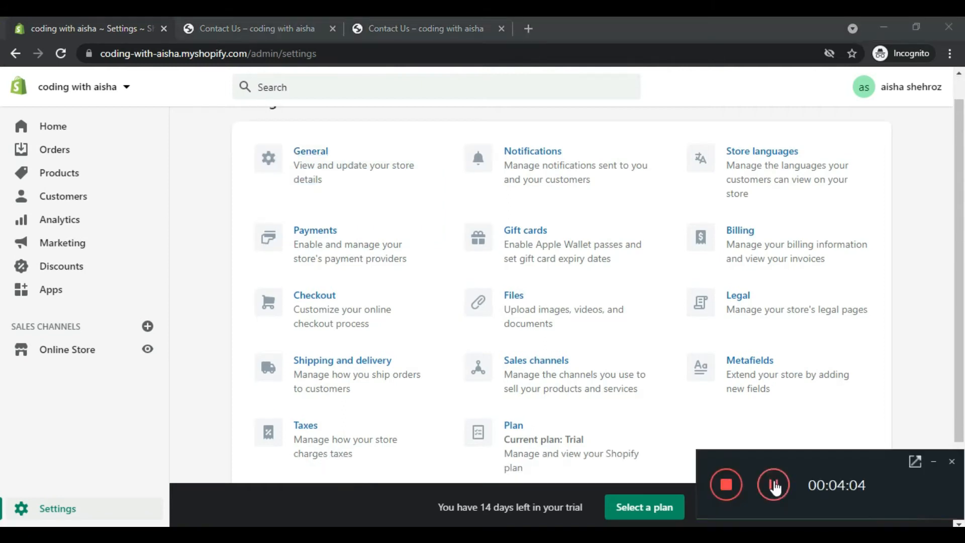
pyautogui.click(933, 459)
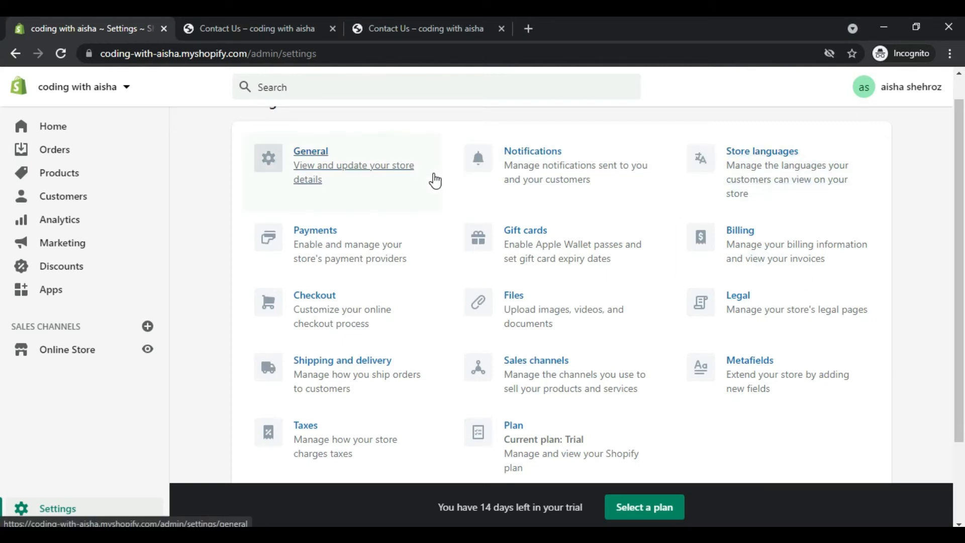
pyautogui.click(316, 175)
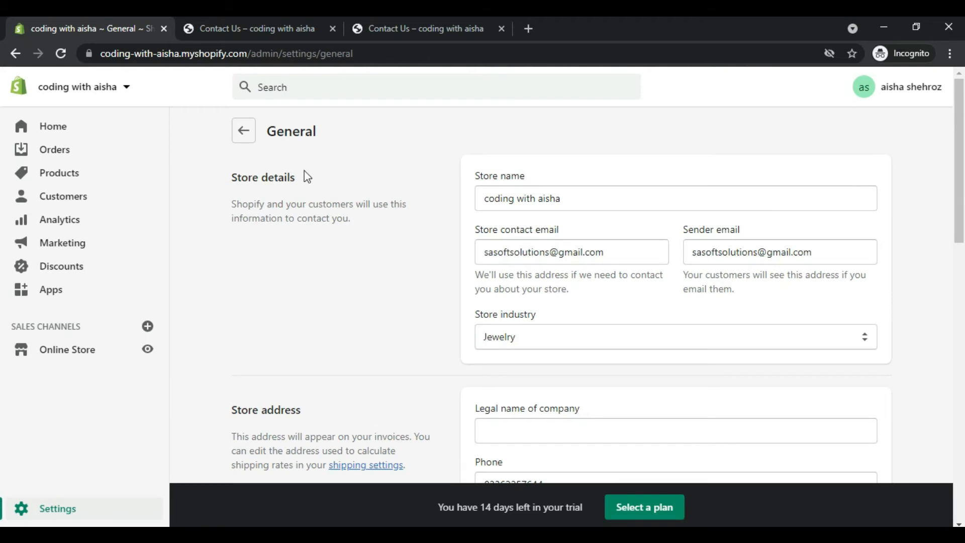
pyautogui.click(241, 141)
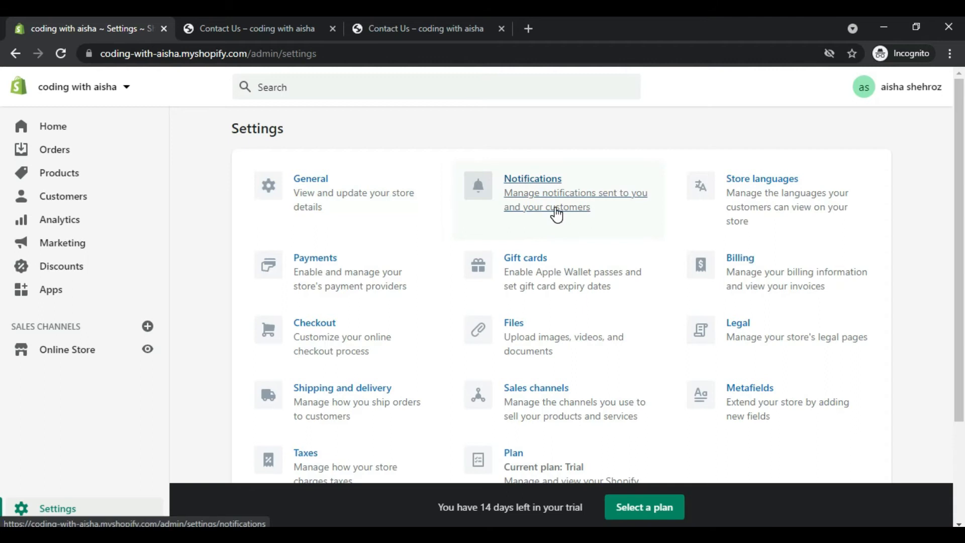
# Step: Review the customer notification templates in the Notifications settings and return to the settings overview
pyautogui.click(556, 215)
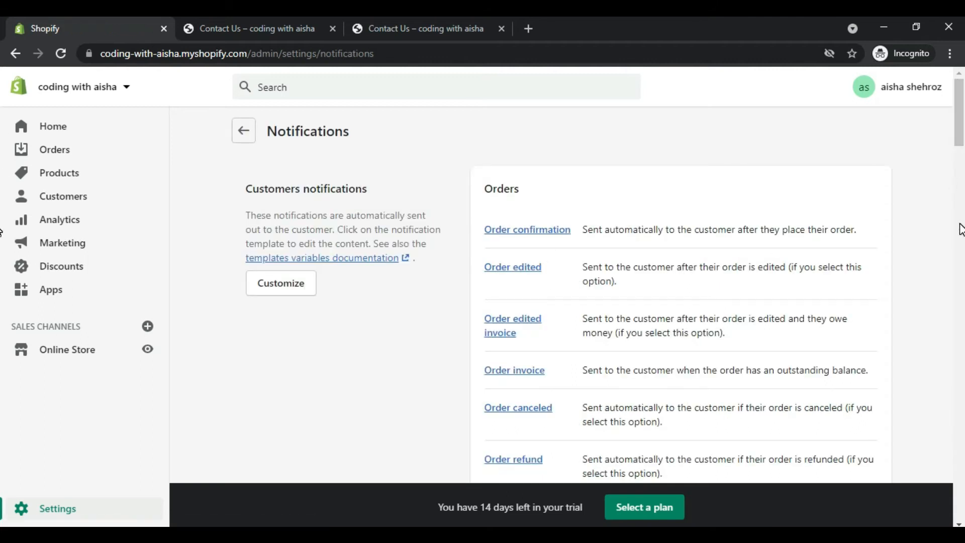
pyautogui.moveTo(960, 125)
pyautogui.mouseDown()
pyautogui.moveTo(951, 248)
pyautogui.moveTo(960, 314)
pyautogui.moveTo(960, 128)
pyautogui.mouseUp()
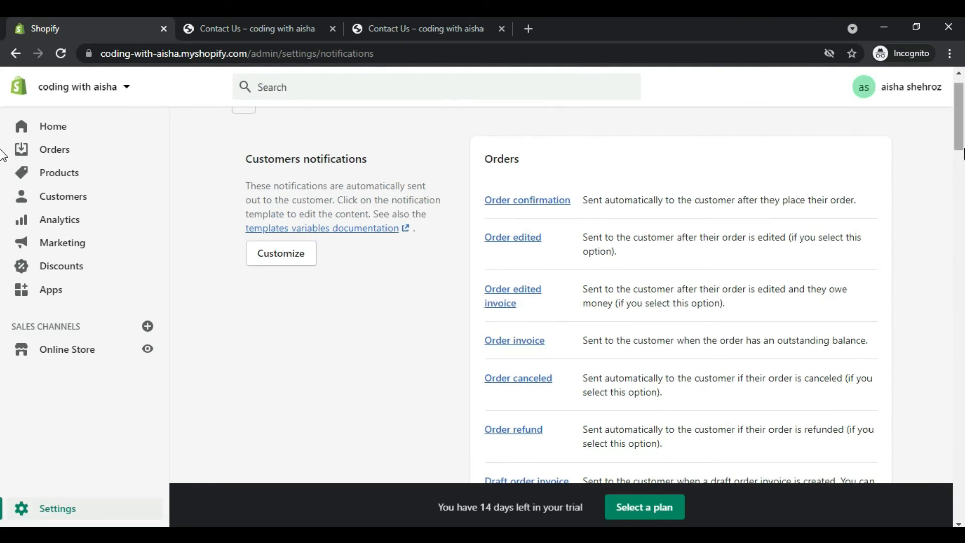
pyautogui.scroll(1, 3, 150)
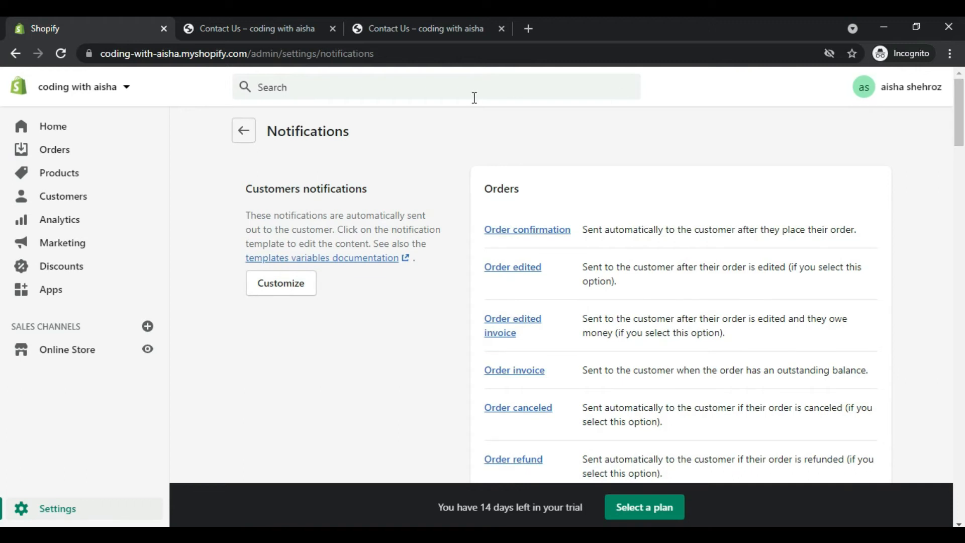
pyautogui.click(241, 140)
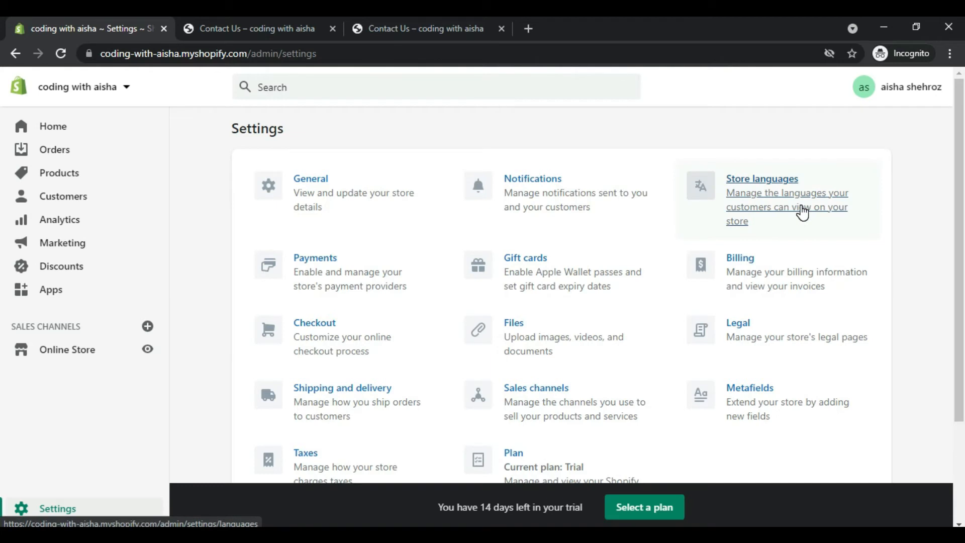
# Step: Review the payment provider settings and the Checkout settings, returning to the settings overview
pyautogui.click(366, 274)
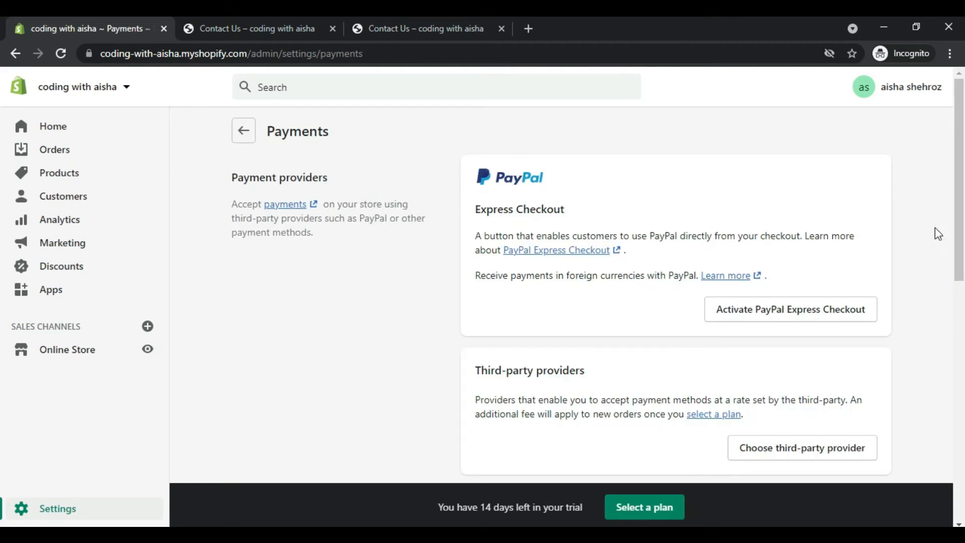
pyautogui.moveTo(959, 243); pyautogui.dragTo(962, 132)
pyautogui.click(247, 137)
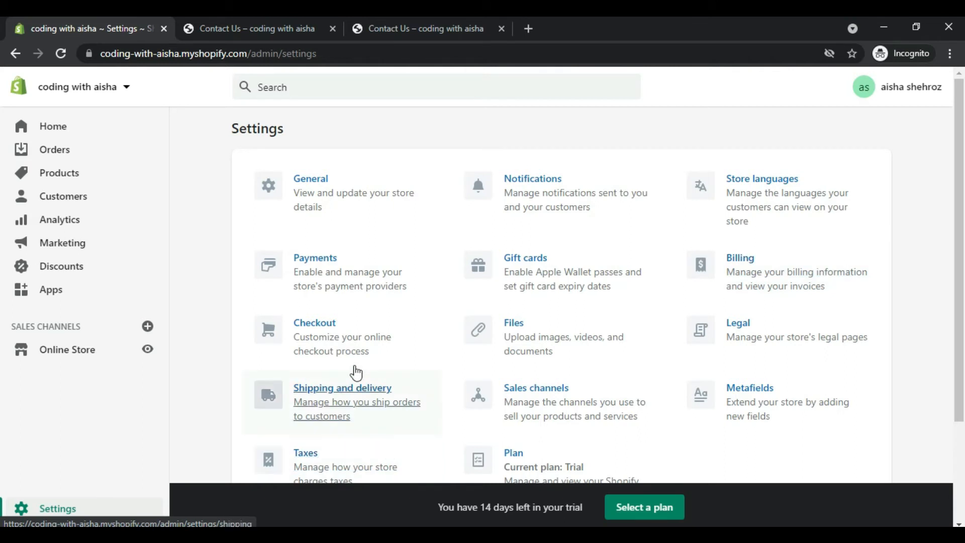
pyautogui.click(331, 343)
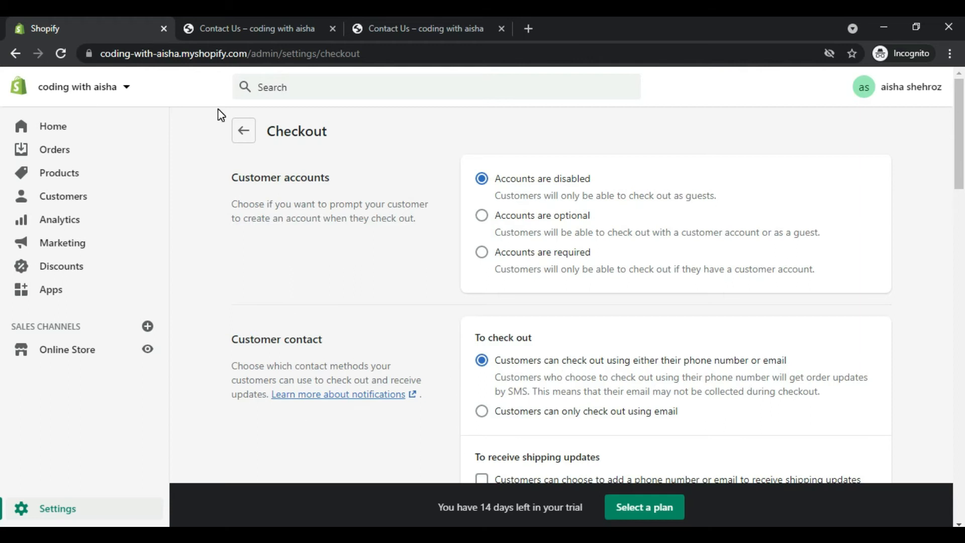
pyautogui.click(243, 131)
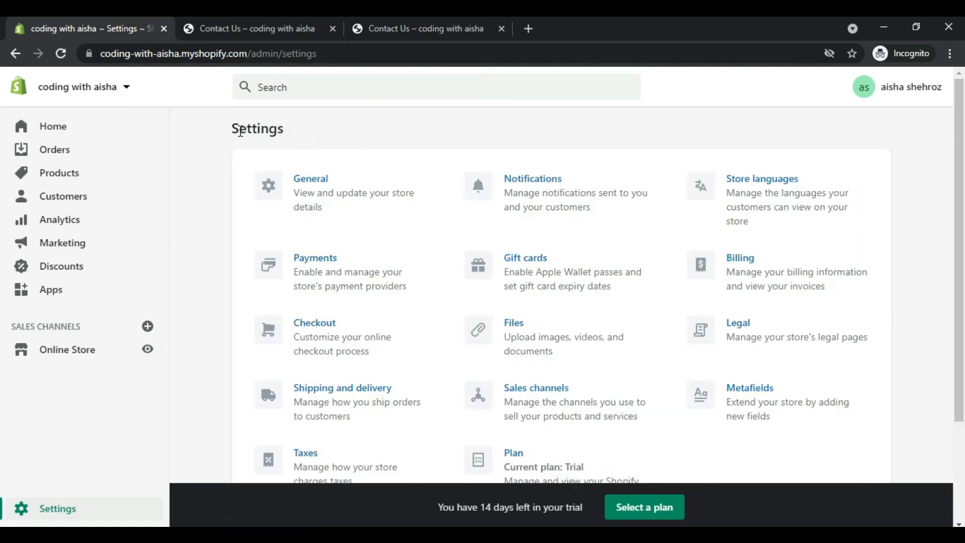
# Step: Start a new custom shipping profile in Shipping and delivery and add a shipping zone covering all of Asia
pyautogui.click(334, 395)
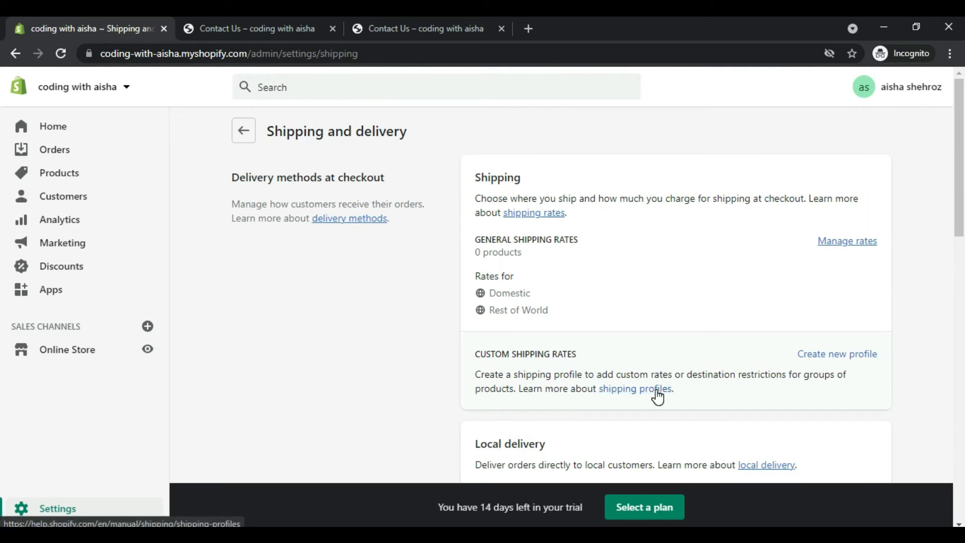
pyautogui.click(842, 355)
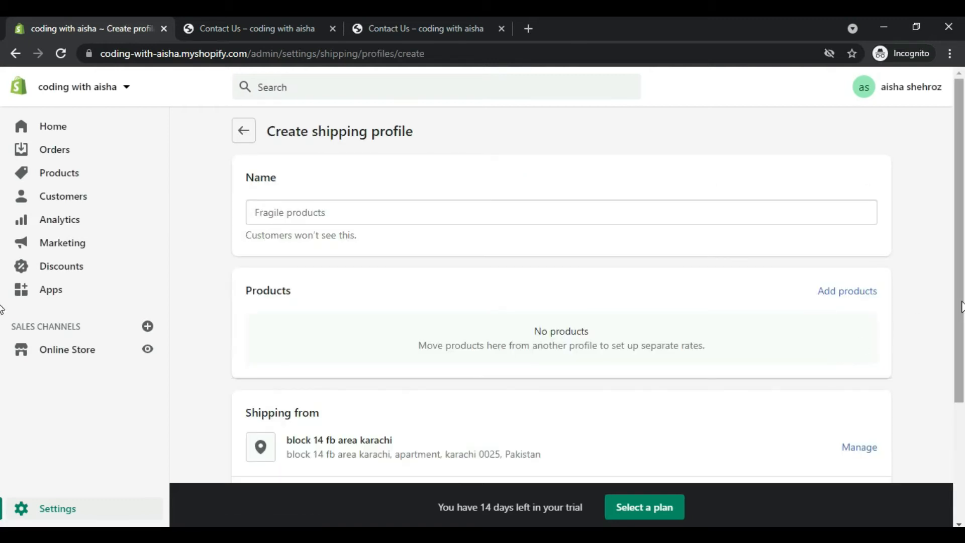
pyautogui.moveTo(962, 303); pyautogui.dragTo(957, 473)
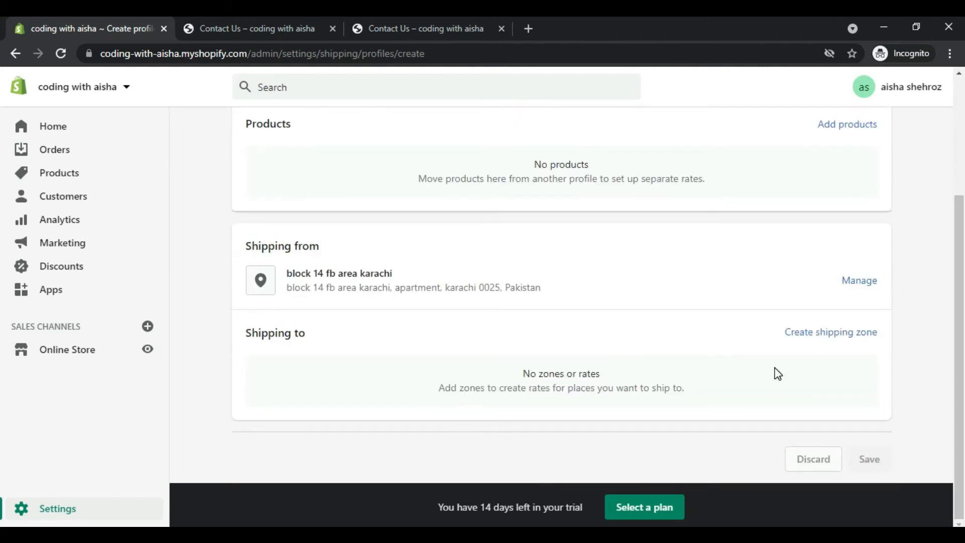
pyautogui.click(802, 333)
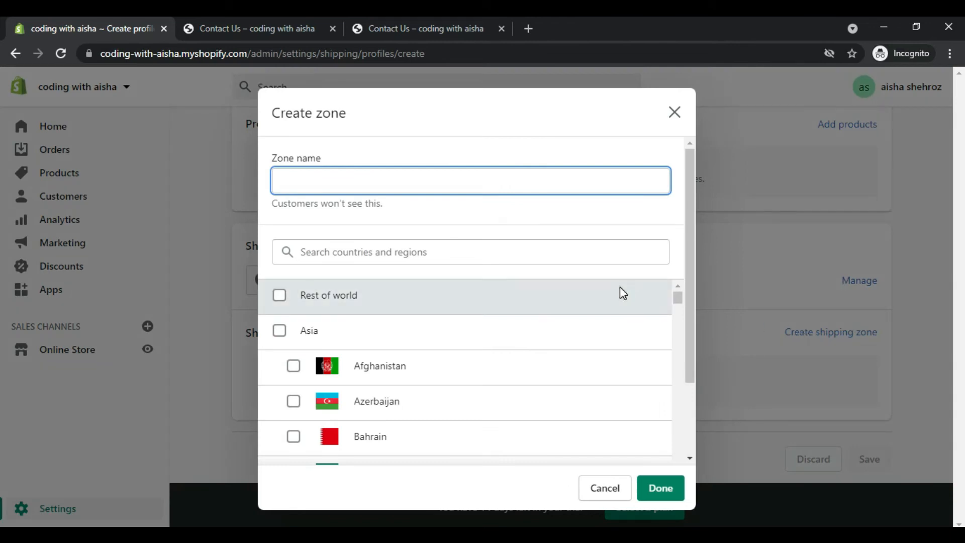
pyautogui.click(280, 331)
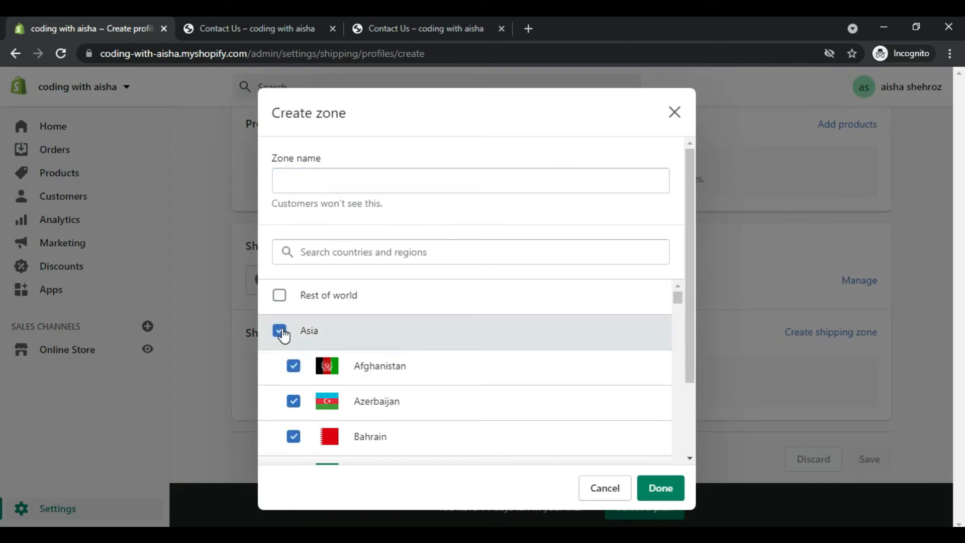
pyautogui.click(669, 492)
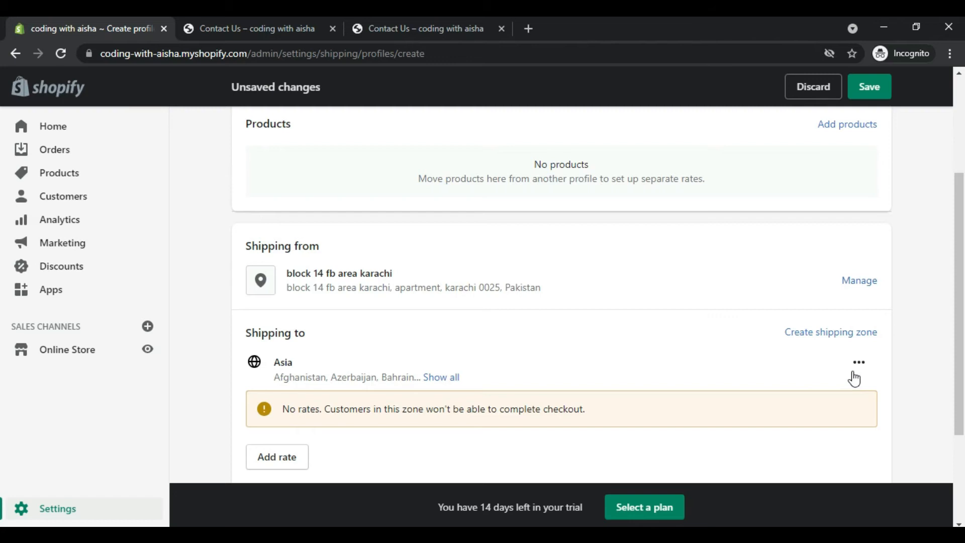
# Step: Add a rate named "free shipping" with a price of Rs 0.00 to the Asia shipping zone
pyautogui.click(288, 458)
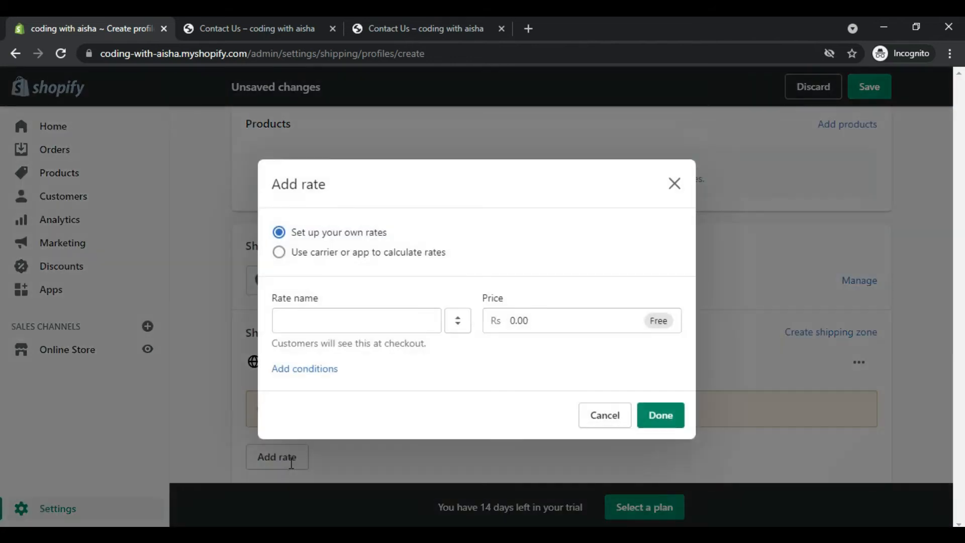
pyautogui.click(377, 324)
pyautogui.write('fre')
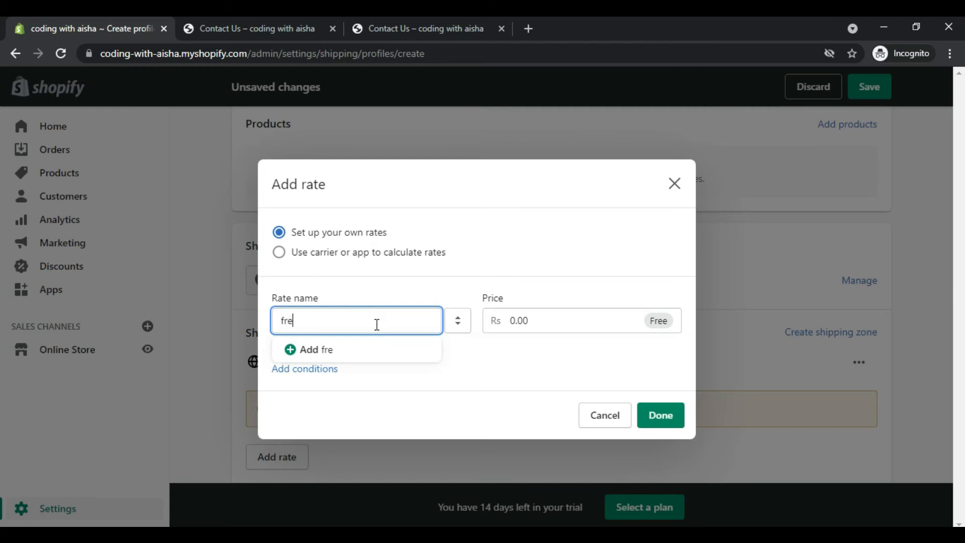
pyautogui.write('e shipping')
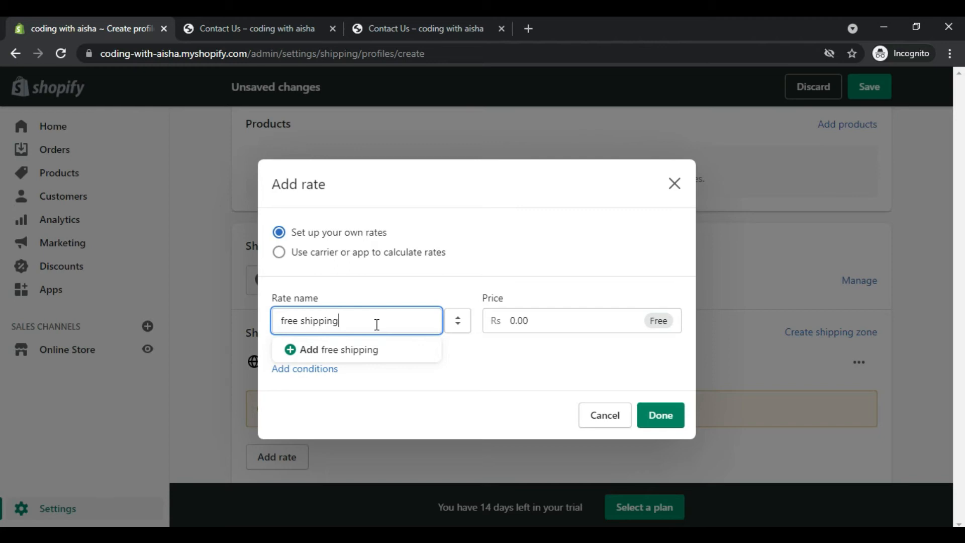
pyautogui.click(581, 315)
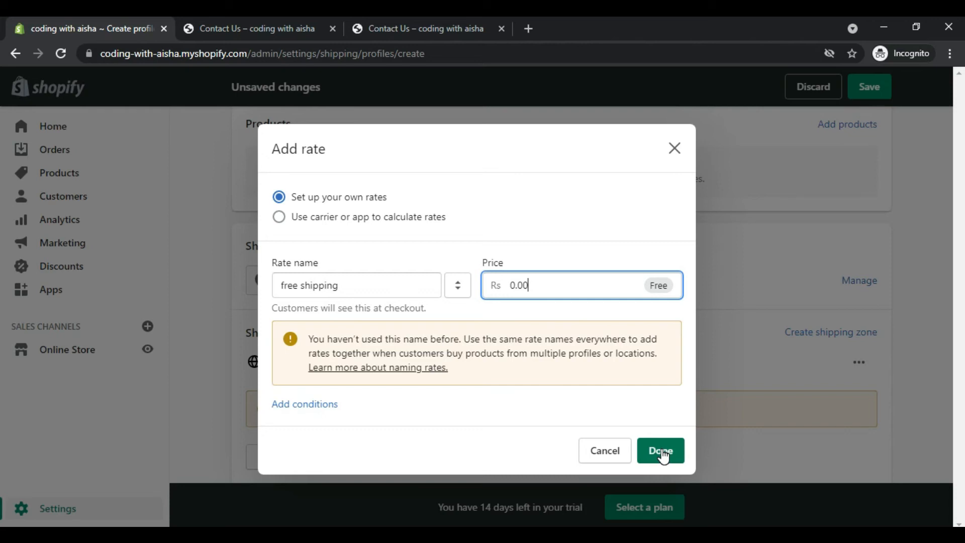
pyautogui.click(661, 451)
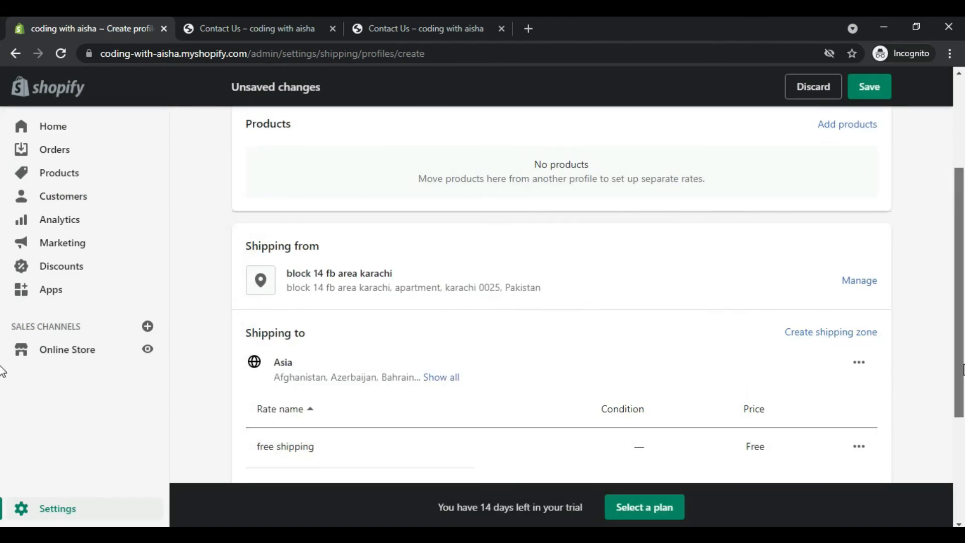
pyautogui.scroll(-4, 2, 372)
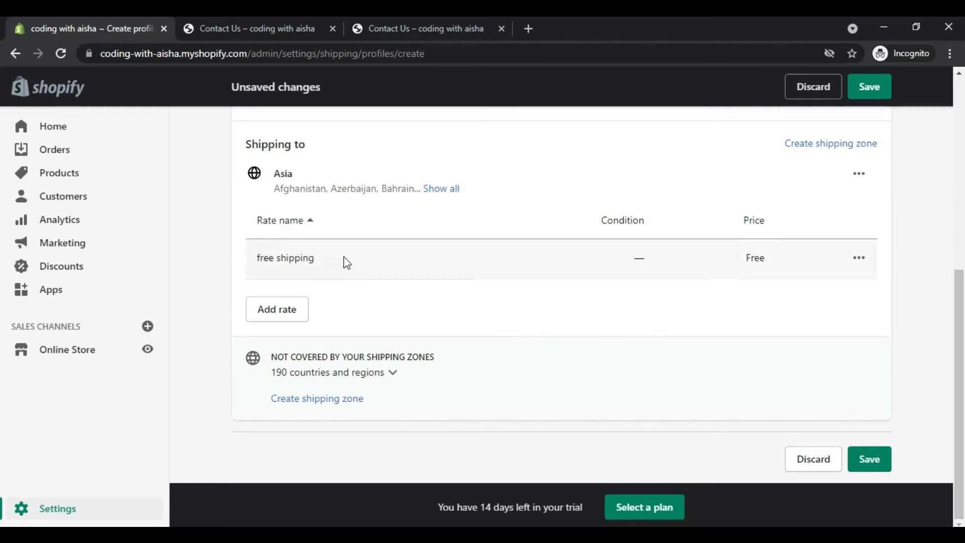
pyautogui.click(289, 320)
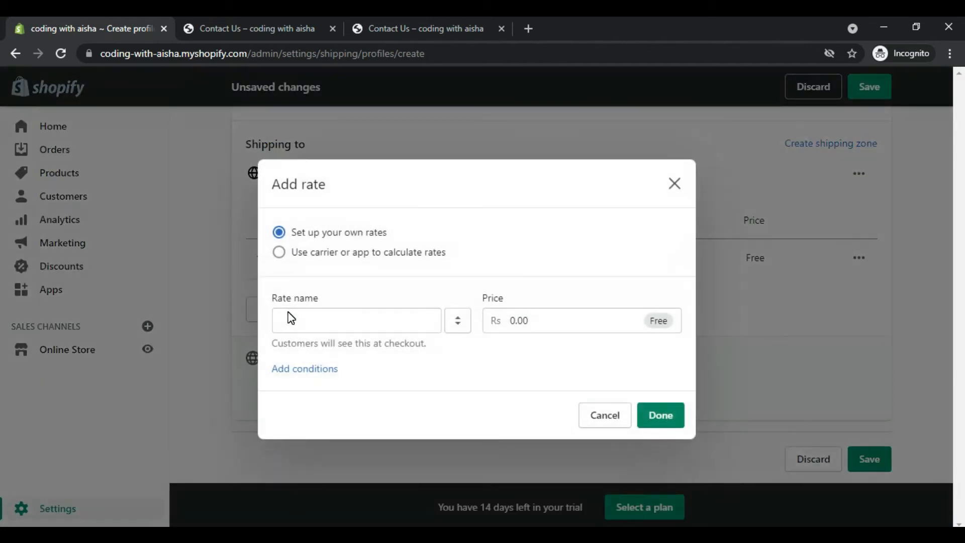
pyautogui.click(674, 187)
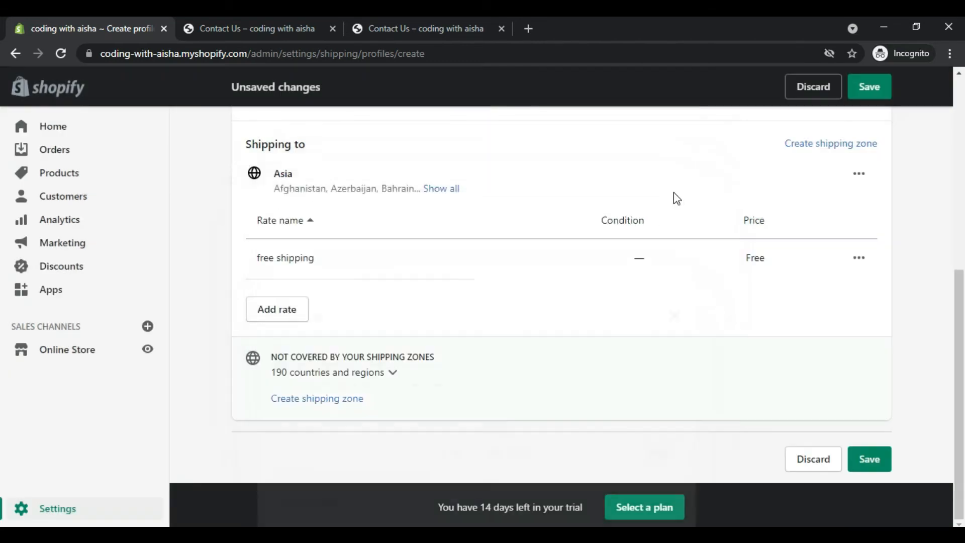
pyautogui.click(825, 153)
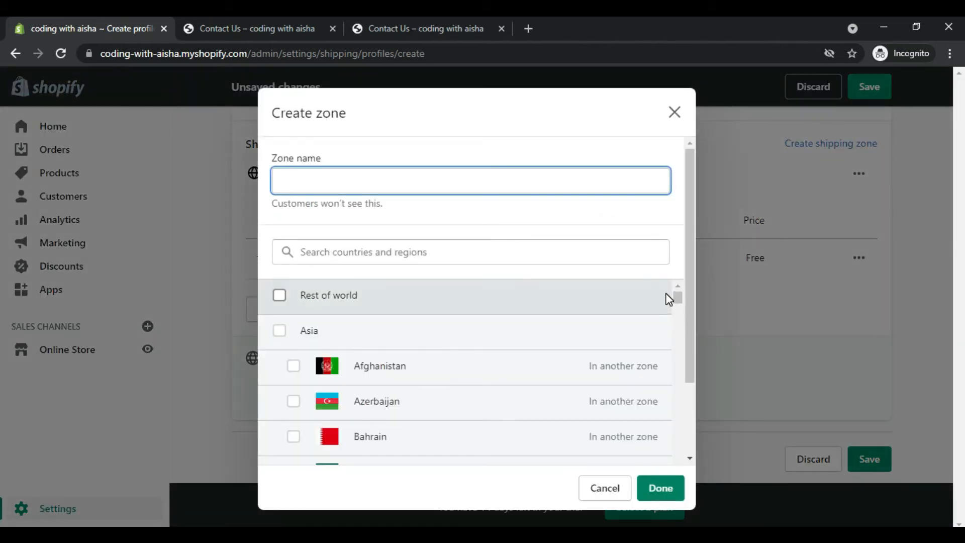
pyautogui.moveTo(676, 300); pyautogui.dragTo(640, 406)
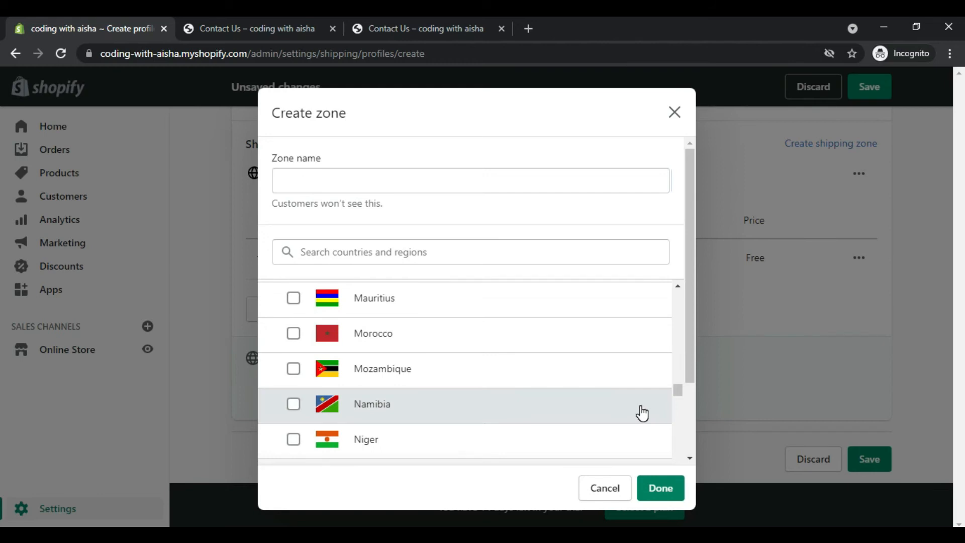
pyautogui.click(608, 492)
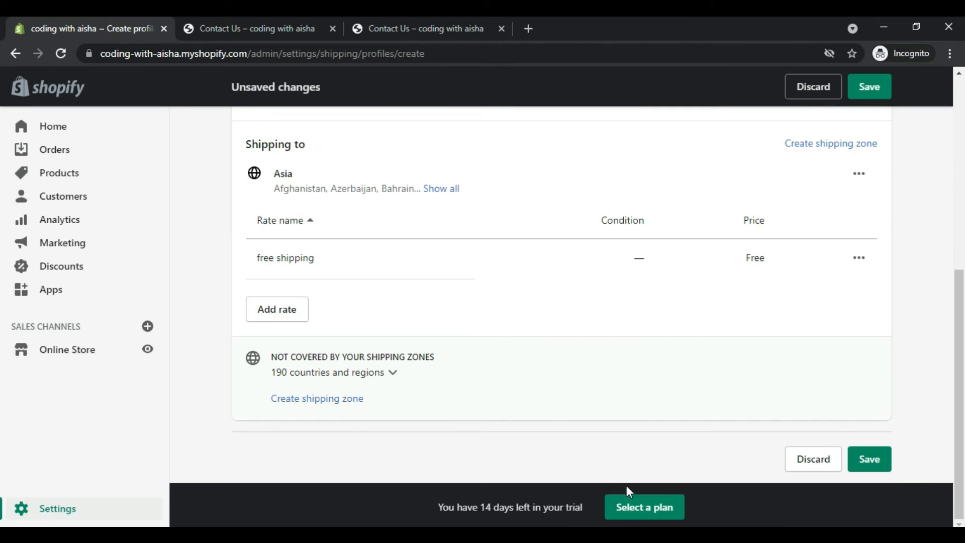
# Step: Try to save the unnamed custom shipping profile, then leave it without saving and return to the settings overview
pyautogui.click(872, 461)
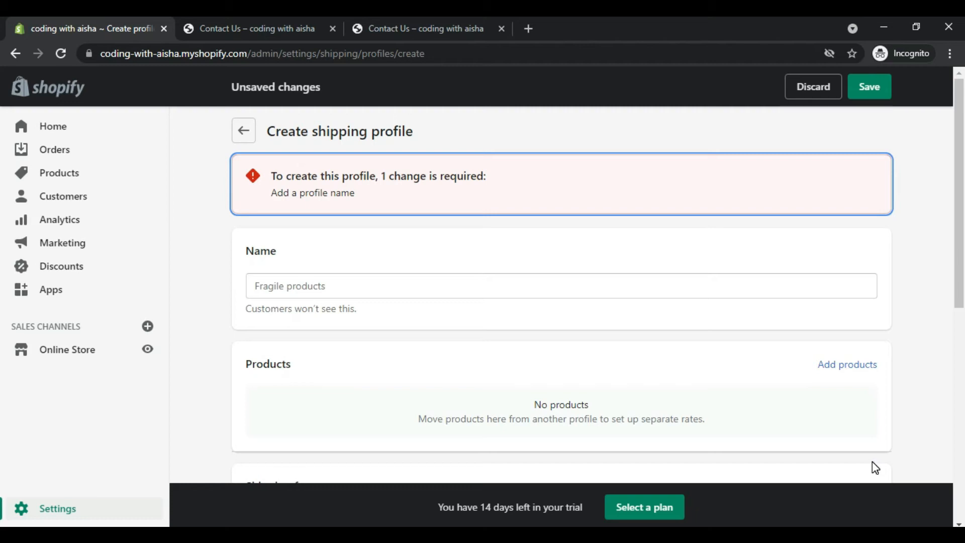
pyautogui.moveTo(961, 296); pyautogui.dragTo(960, 511)
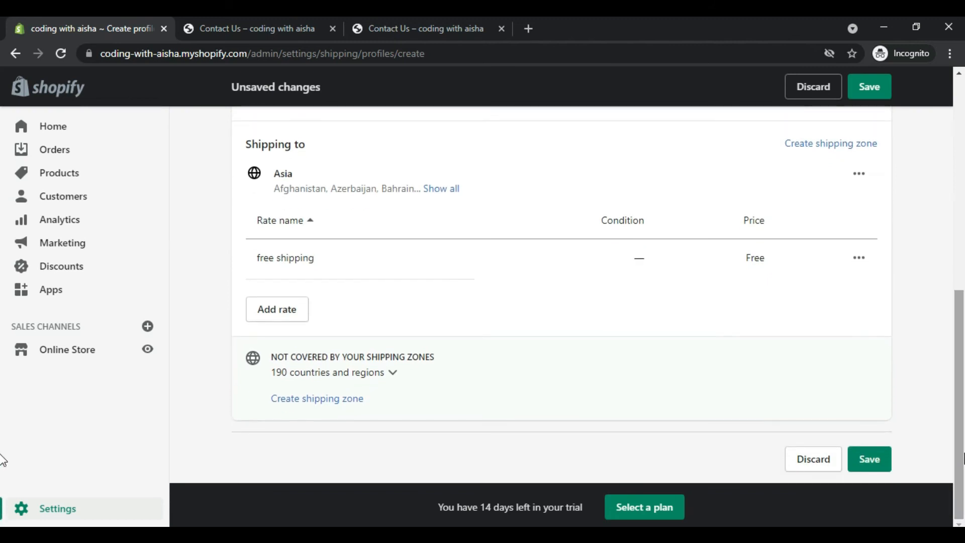
pyautogui.moveTo(964, 447); pyautogui.dragTo(963, 94)
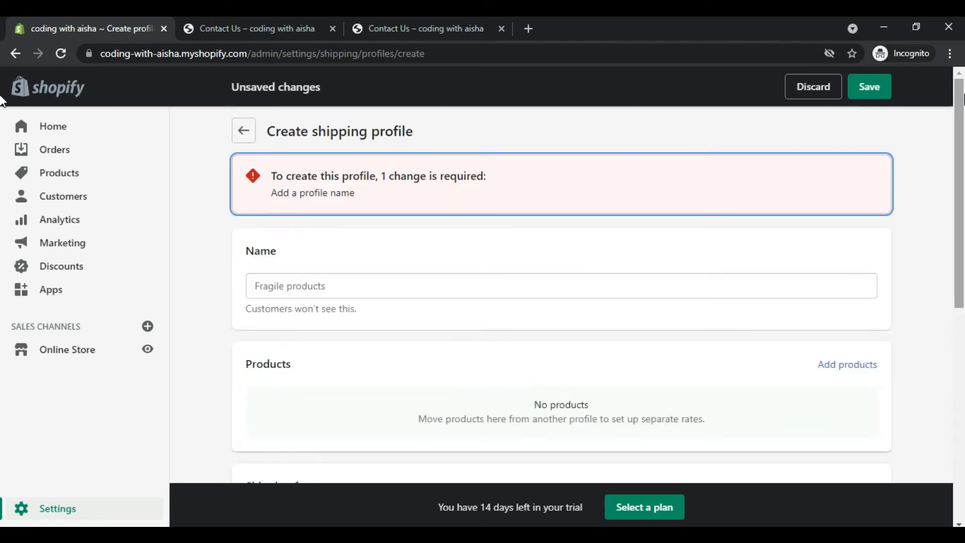
pyautogui.click(245, 133)
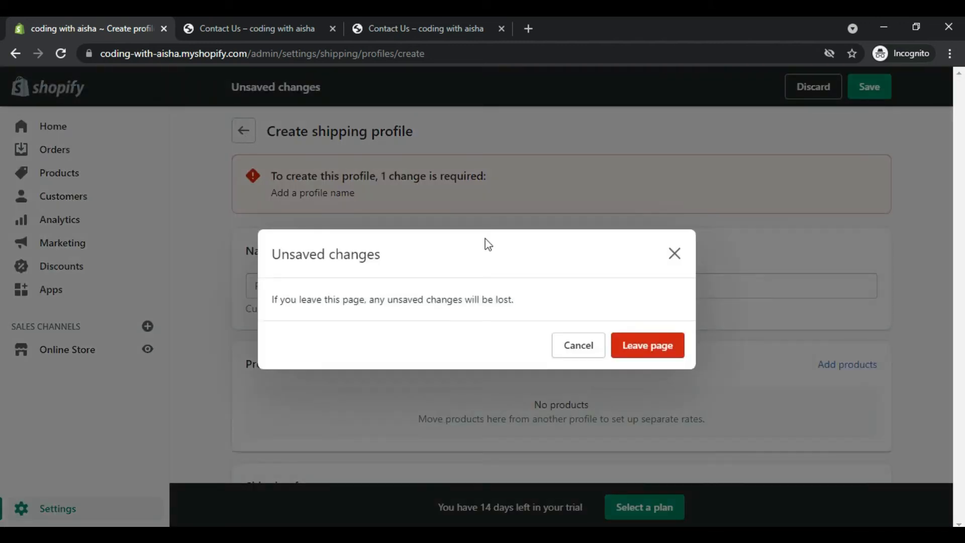
pyautogui.click(643, 354)
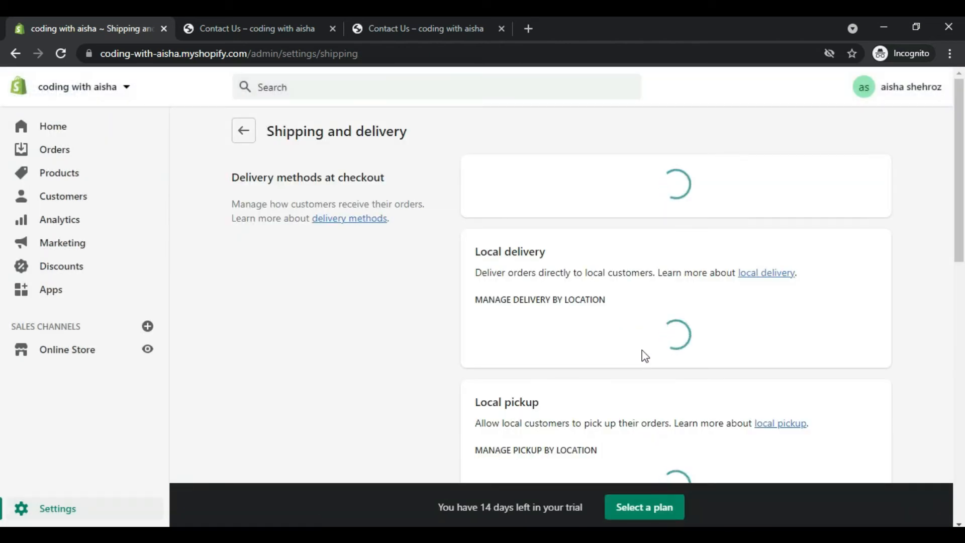
pyautogui.click(243, 131)
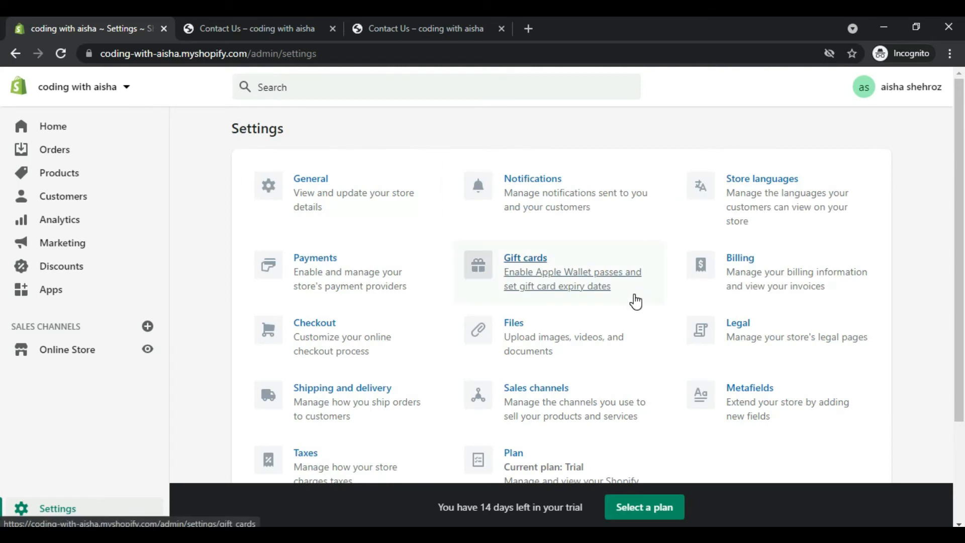
# Step: Create the privacy policy from its template in the Legal settings and save the legal pages
pyautogui.scroll(-2, 2, 352)
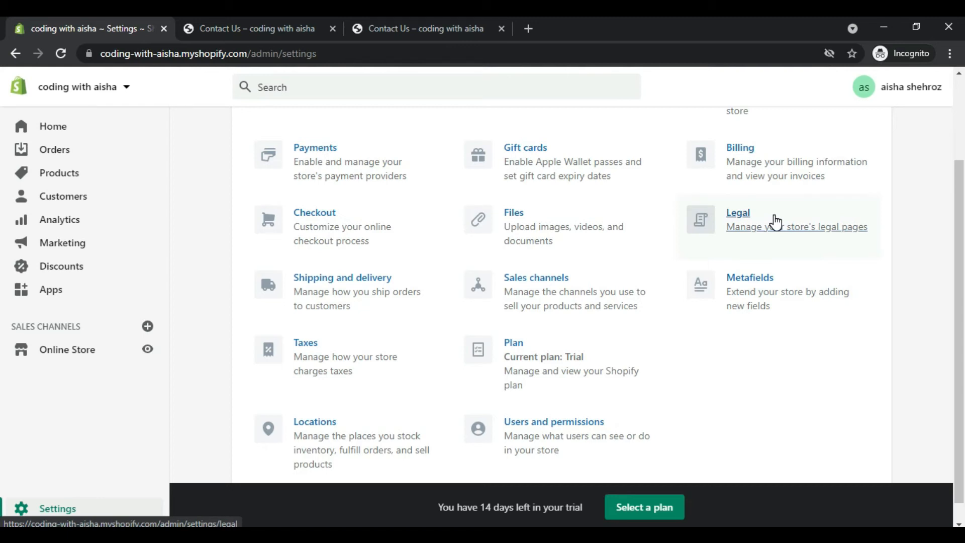
pyautogui.click(776, 222)
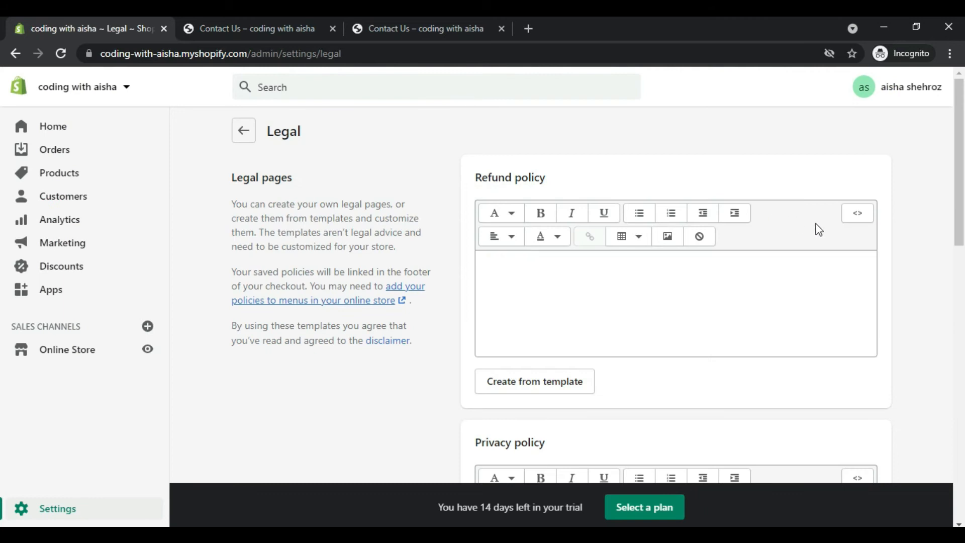
pyautogui.scroll(-2, 2, 276)
pyautogui.scroll(-8, 1, 275)
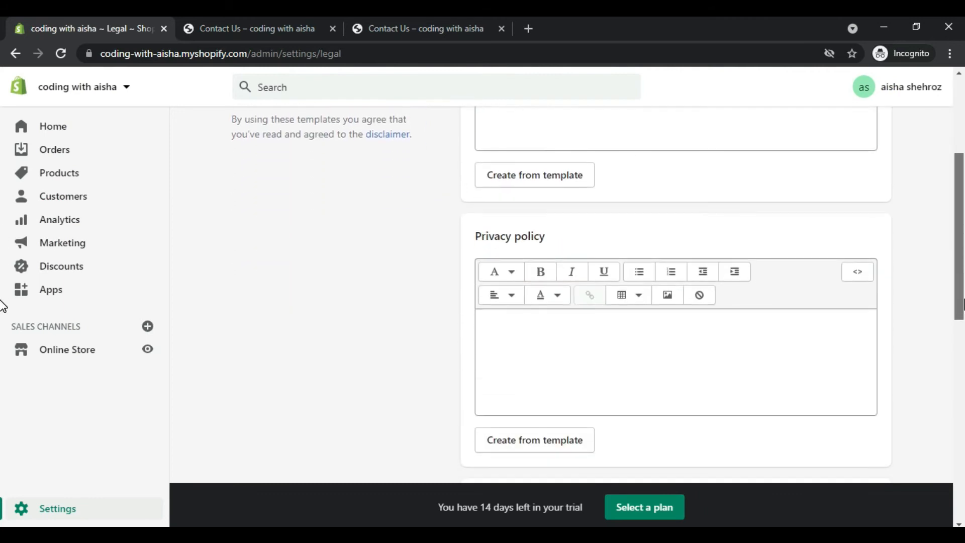
pyautogui.scroll(-5, 2, 417)
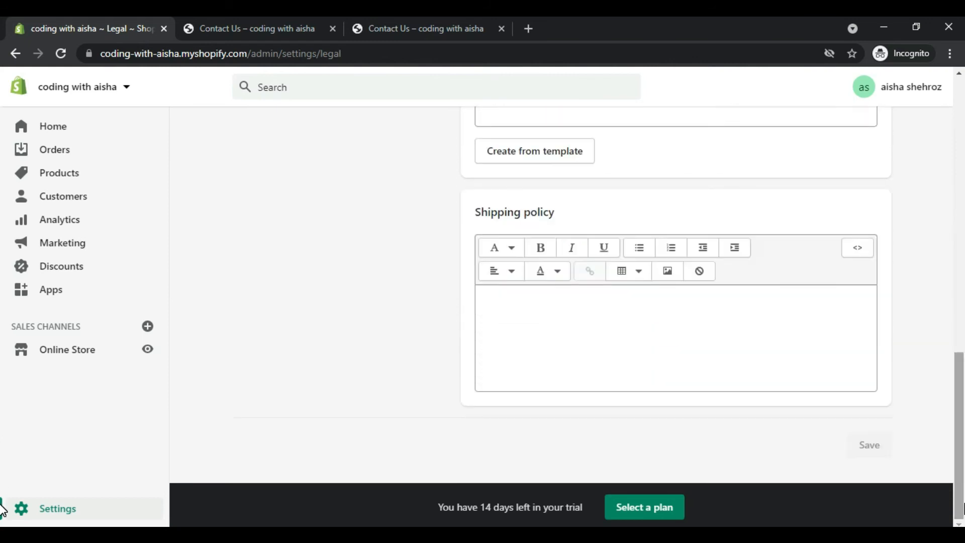
pyautogui.scroll(6, 2, 452)
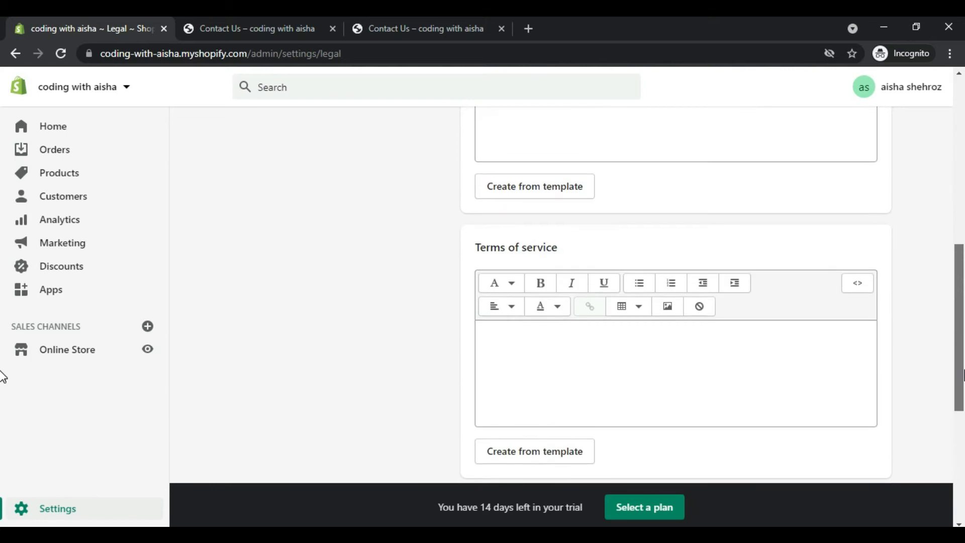
pyautogui.click(509, 197)
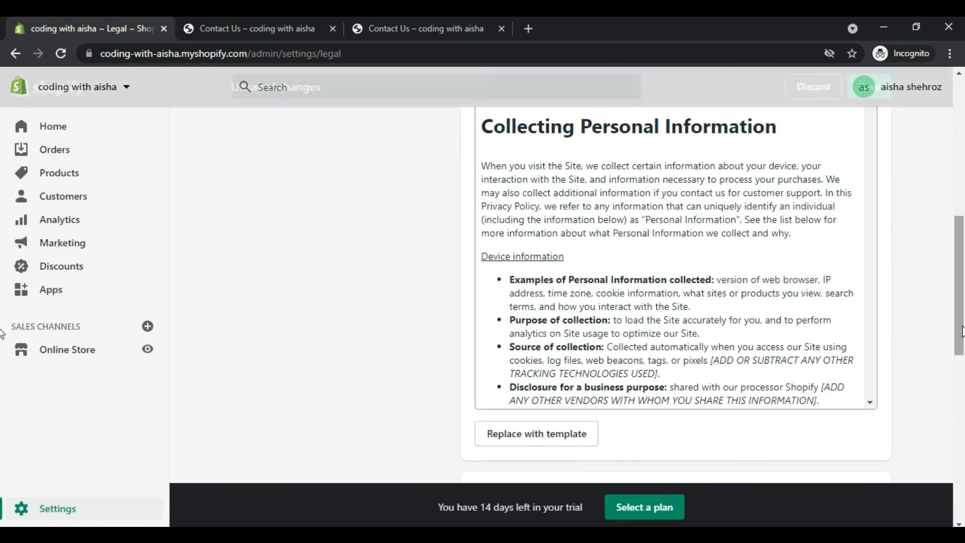
pyautogui.scroll(2, 2, 333)
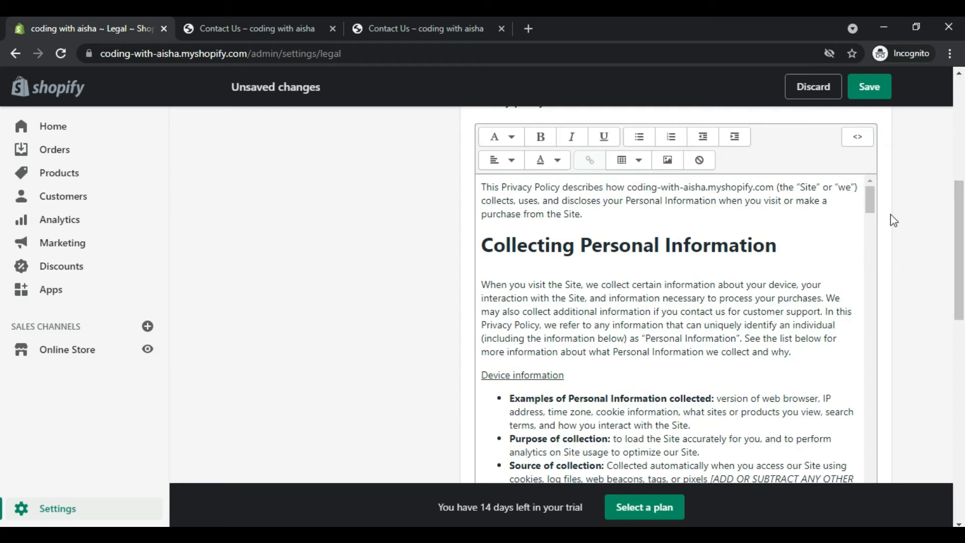
pyautogui.moveTo(874, 209); pyautogui.dragTo(881, 334)
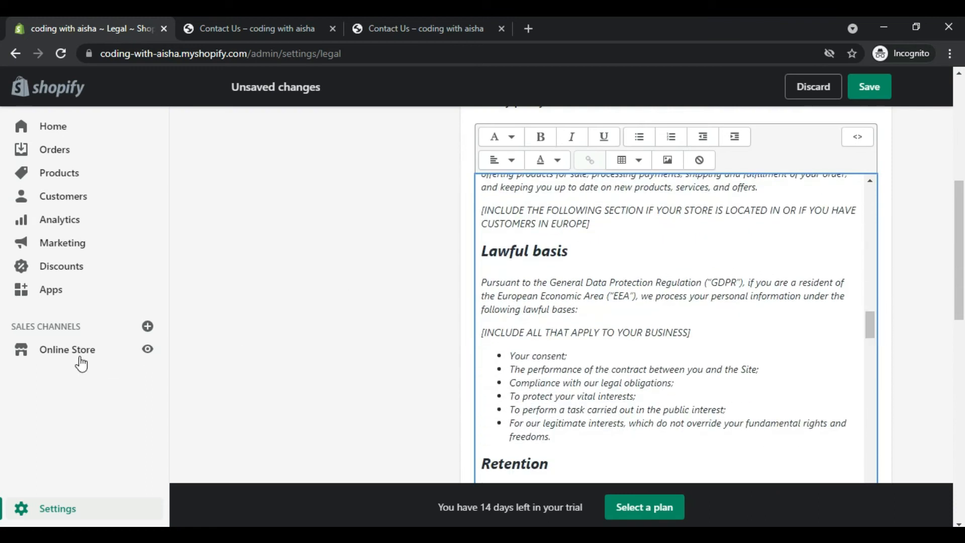
pyautogui.moveTo(963, 293); pyautogui.dragTo(963, 152)
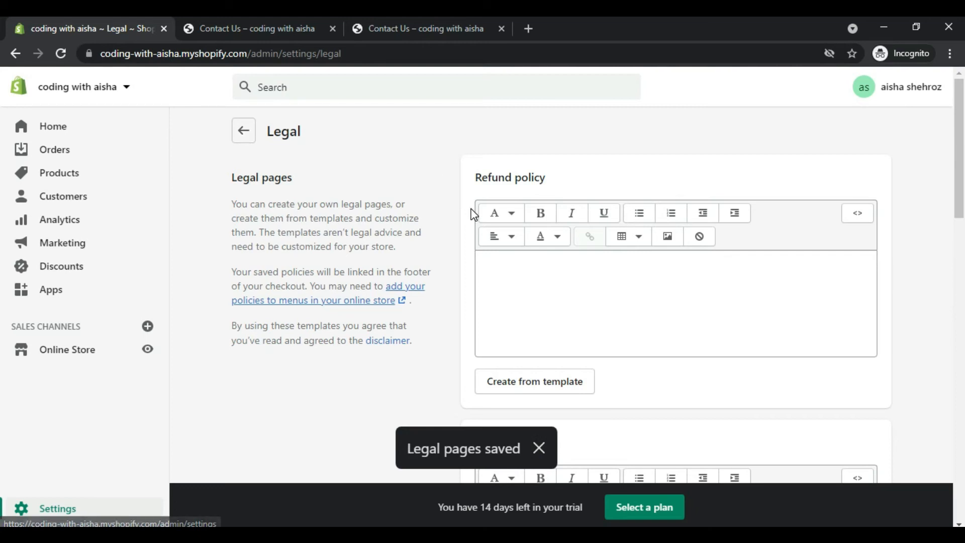
# Step: Create the refund policy from its template, save the legal pages and return to the settings overview
pyautogui.click(534, 381)
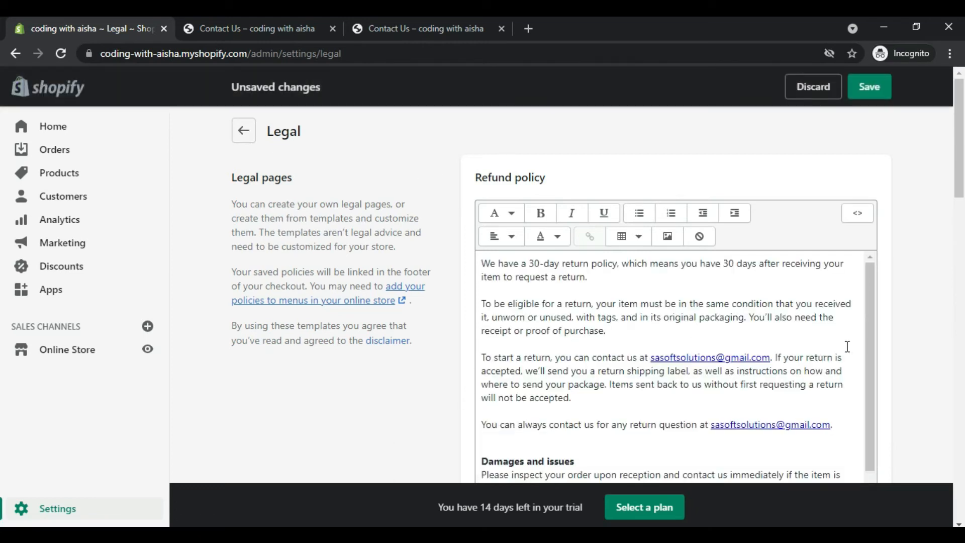
pyautogui.moveTo(872, 345); pyautogui.dragTo(856, 491)
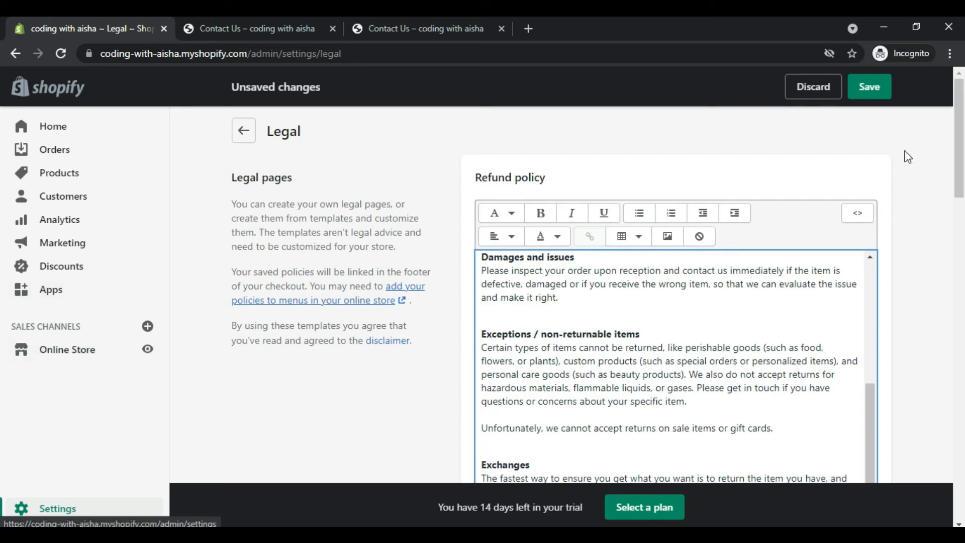
pyautogui.click(862, 83)
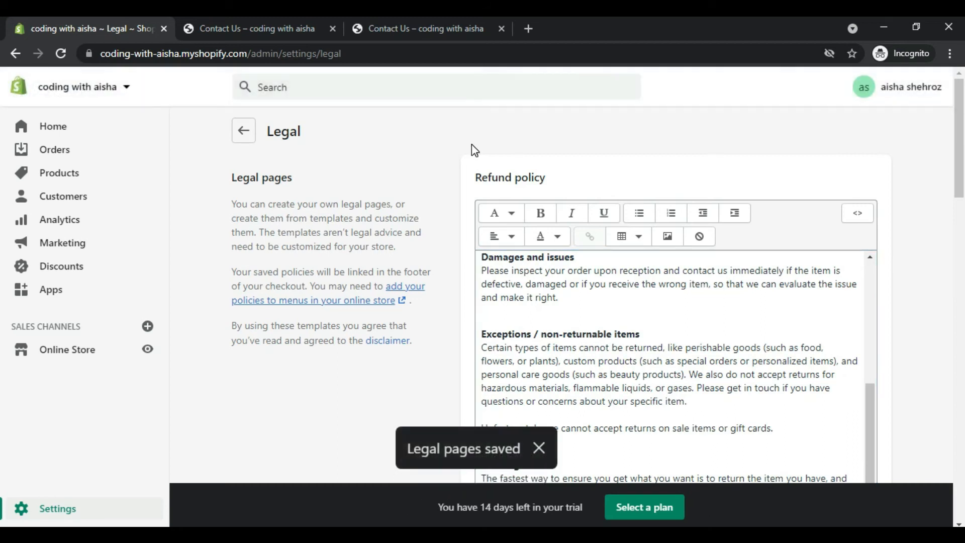
pyautogui.click(250, 134)
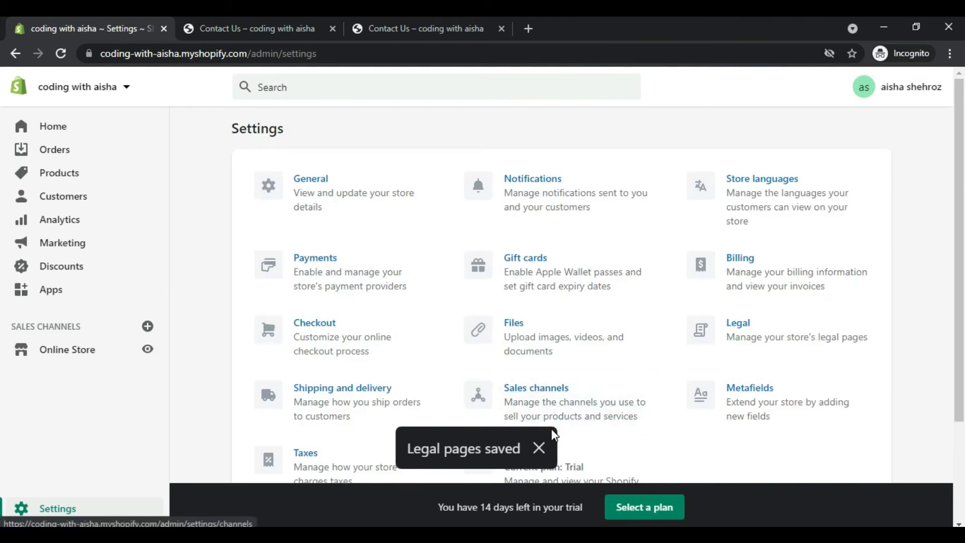
# Step: Dismiss the save notification and review the tax regions and calculations in the Taxes settings, returning to the settings overview
pyautogui.click(539, 449)
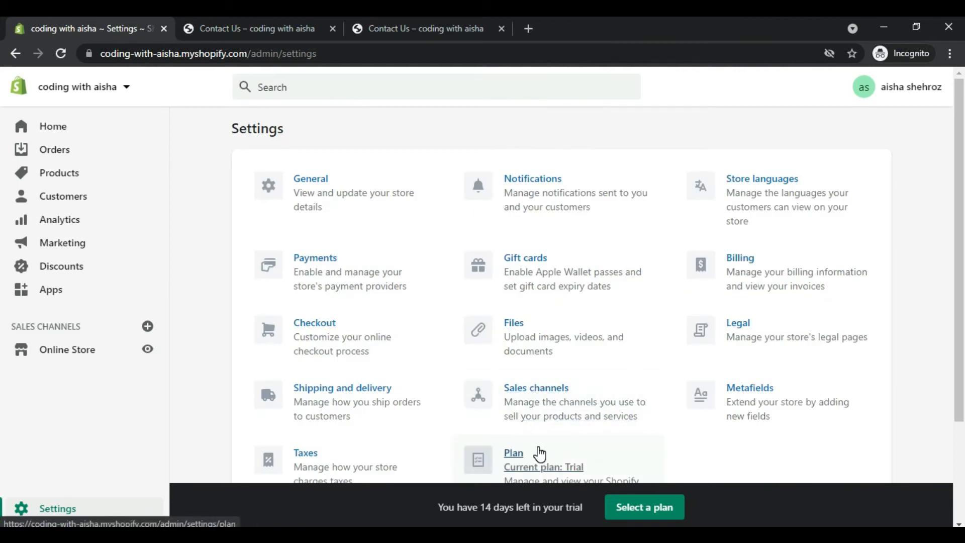
pyautogui.click(322, 475)
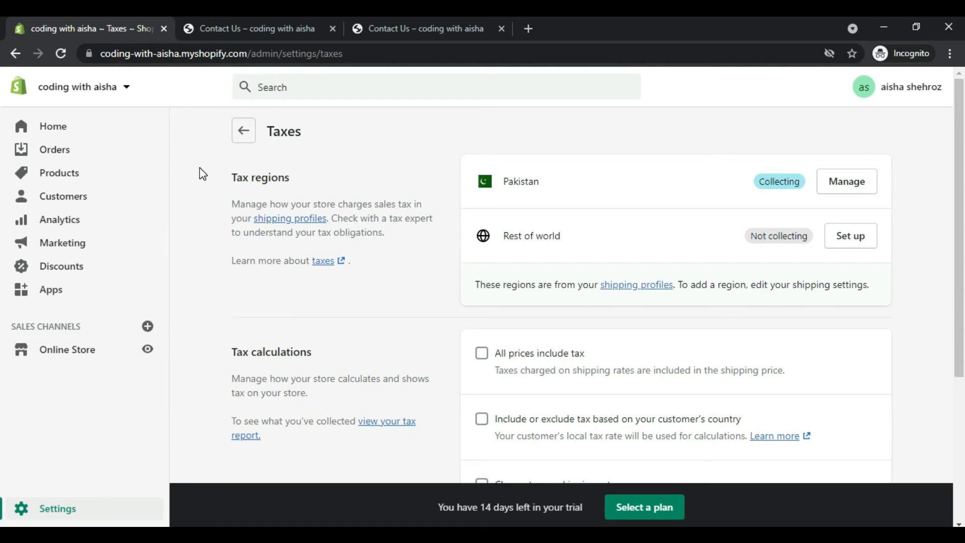
pyautogui.click(249, 135)
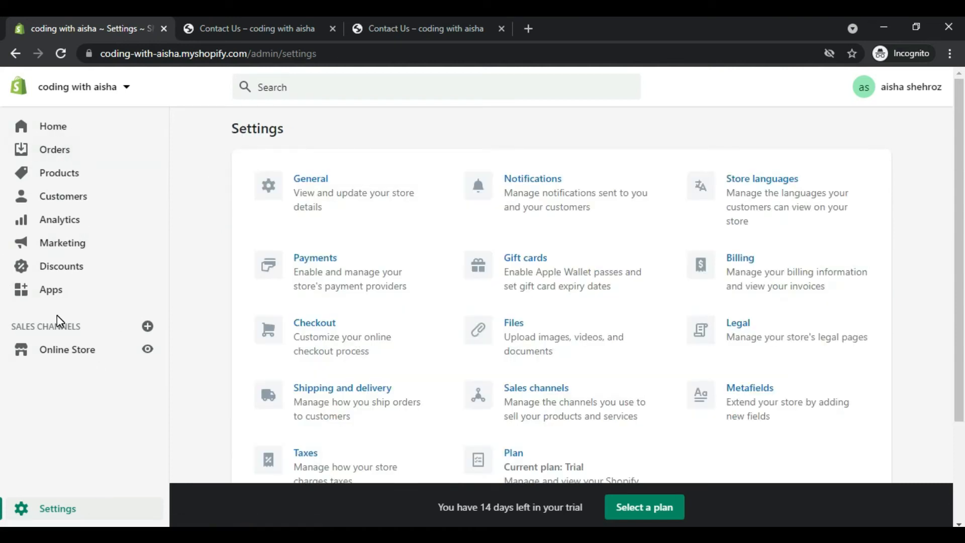
# Step: Go to the store's product list and start adding a new product
pyautogui.click(60, 348)
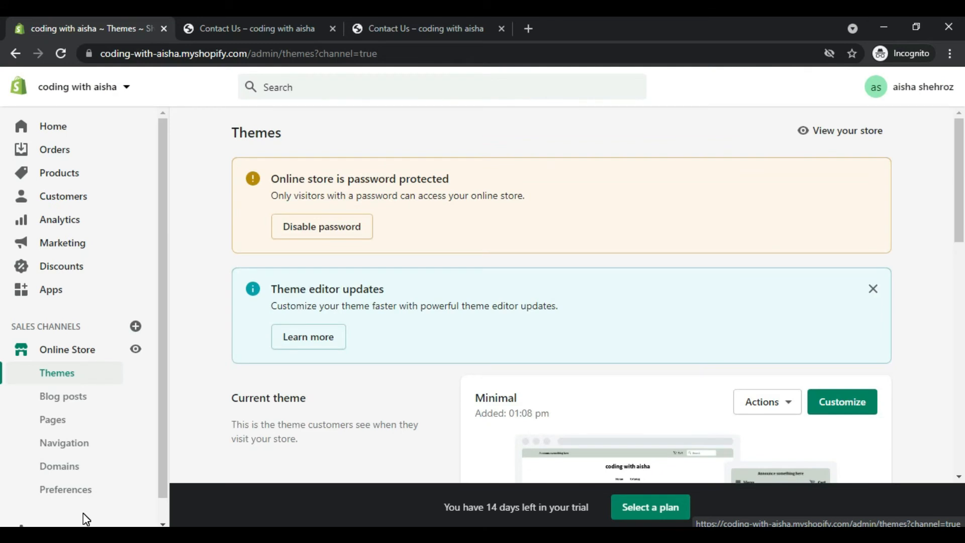
pyautogui.click(59, 173)
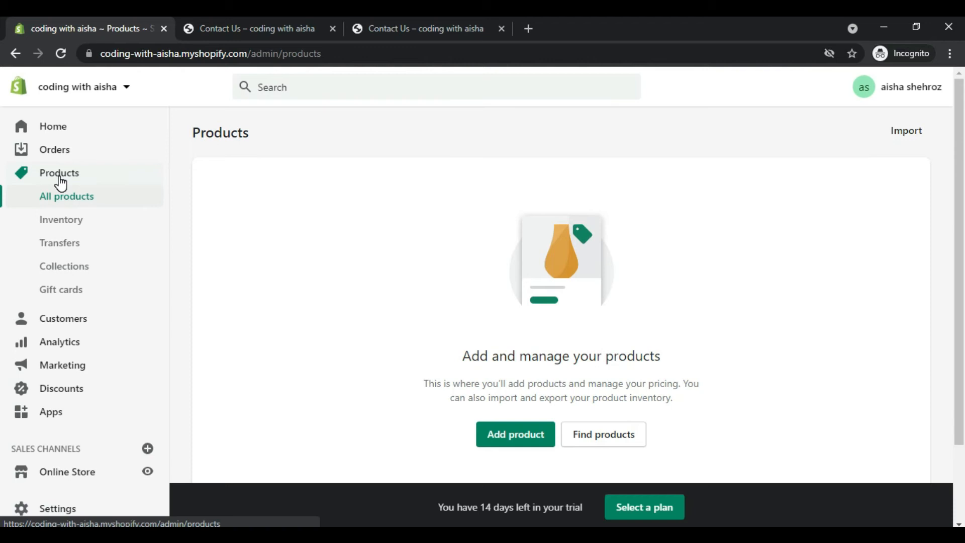
pyautogui.click(511, 437)
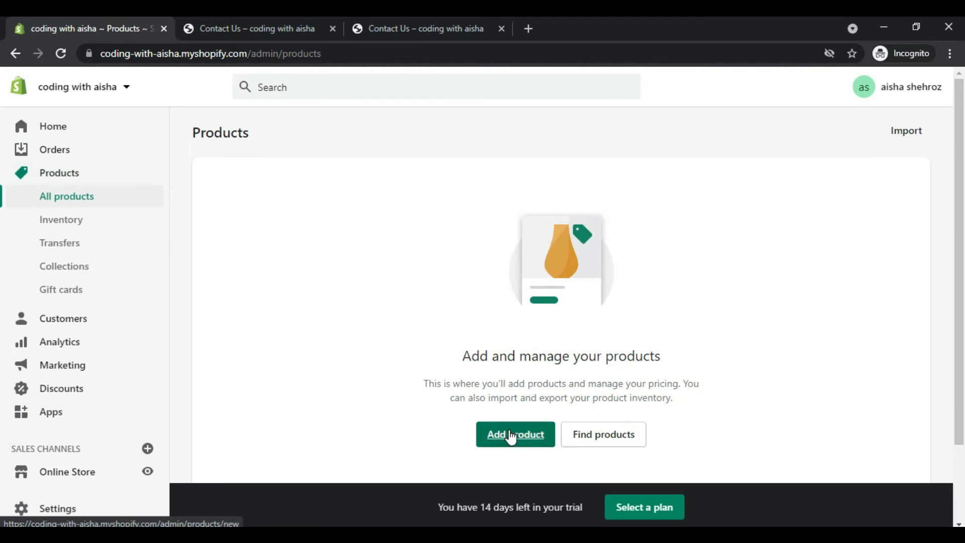
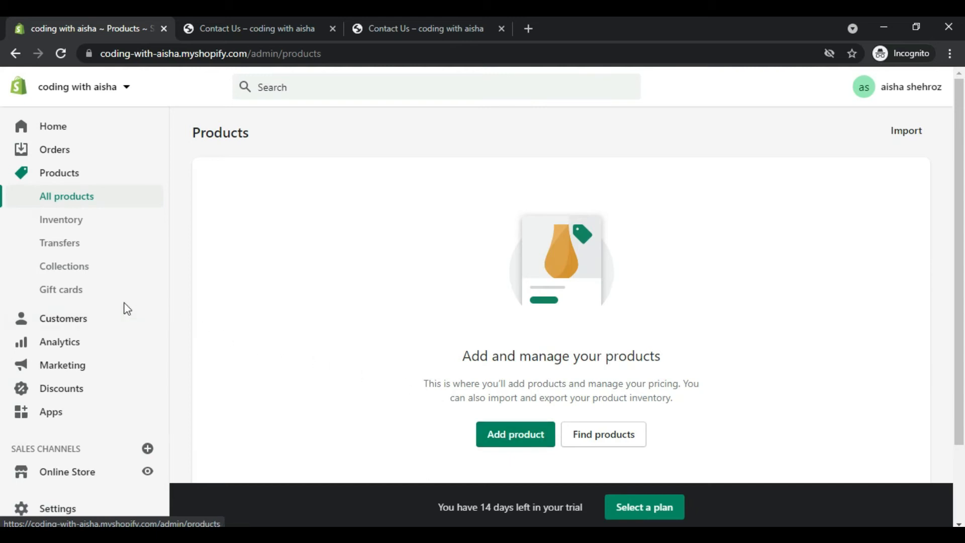
# Step: Create a new product collection titled "Artificial Jwellery"
pyautogui.click(77, 272)
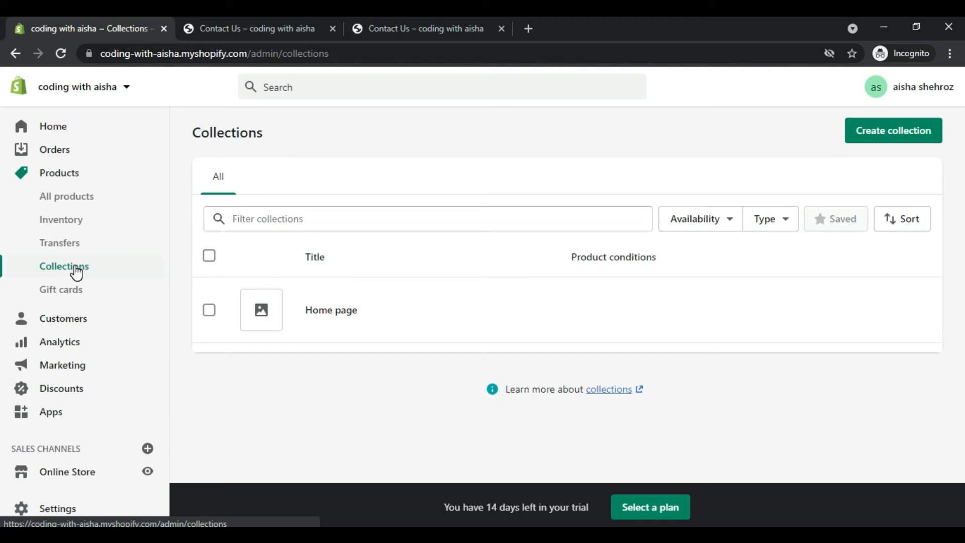
pyautogui.click(876, 134)
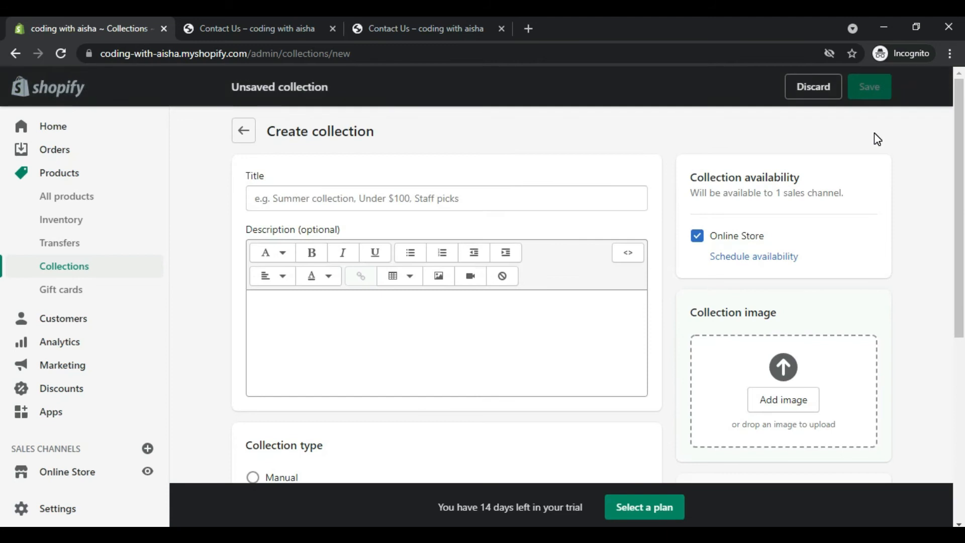
pyautogui.click(478, 195)
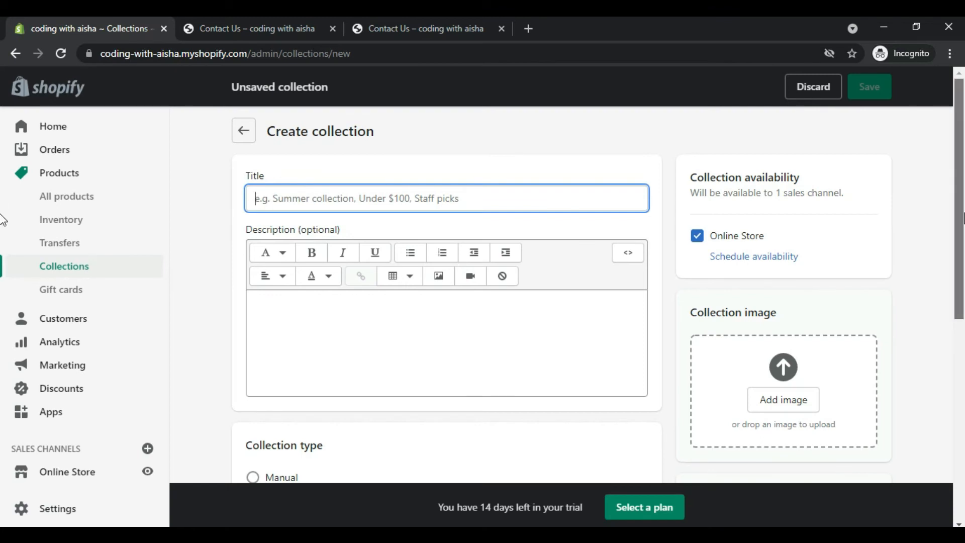
pyautogui.scroll(-6, 3, 220)
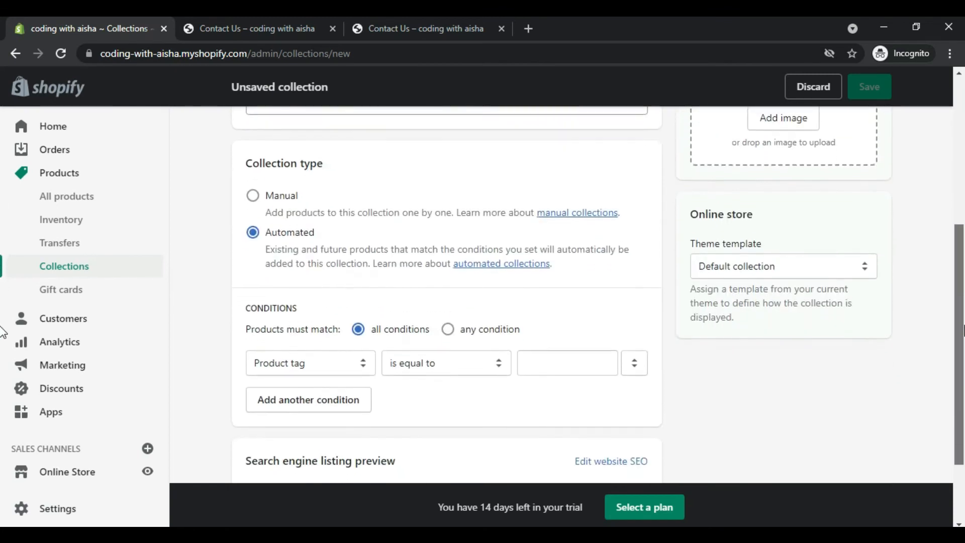
pyautogui.scroll(6, 2, 331)
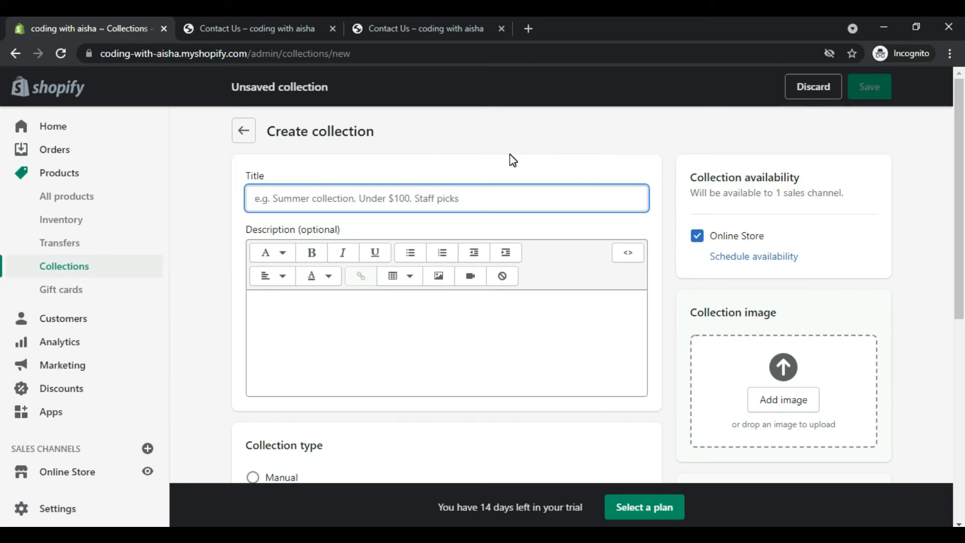
pyautogui.write('Artificial Jwellery')
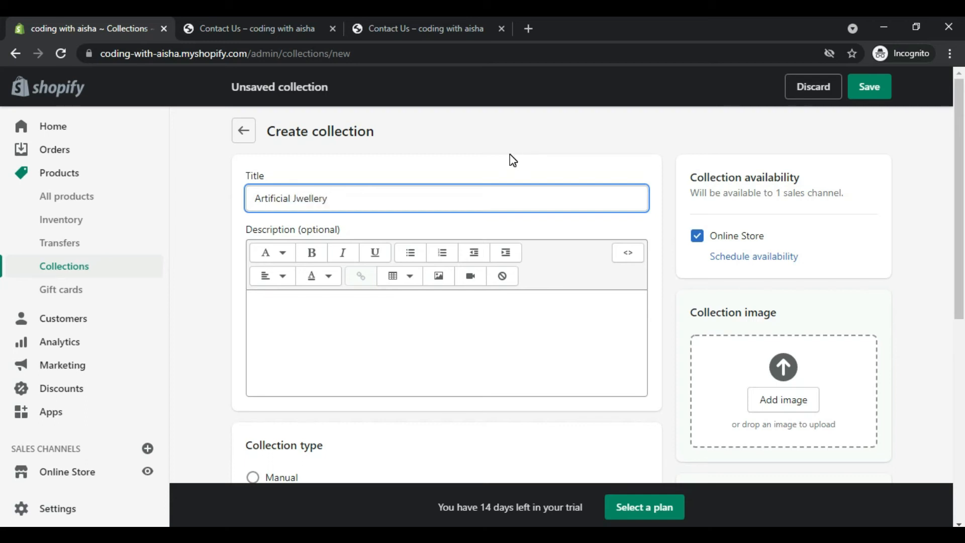
# Step: Set the automated collection's condition to product tag is equal to AJ and save the collection
pyautogui.scroll(-1, 2, 332)
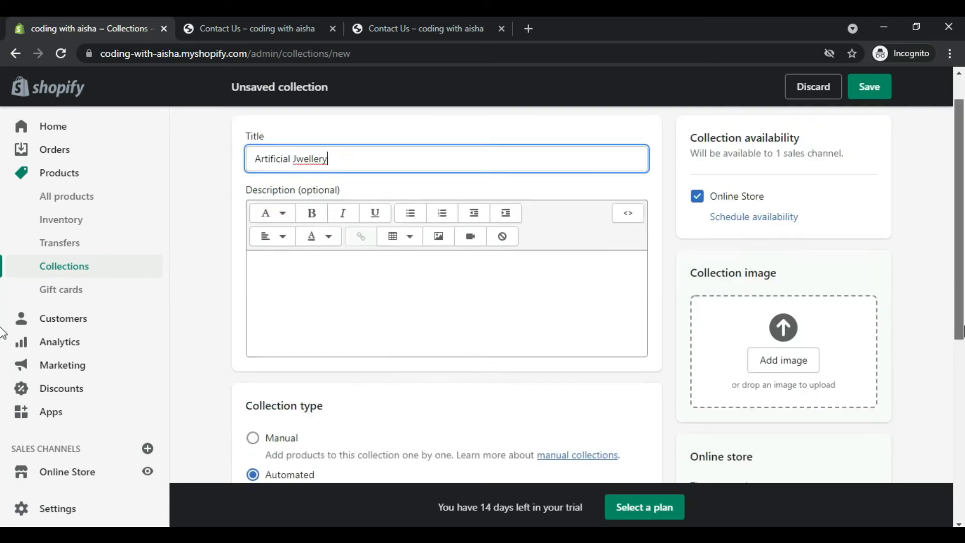
pyautogui.scroll(-5, 2, 332)
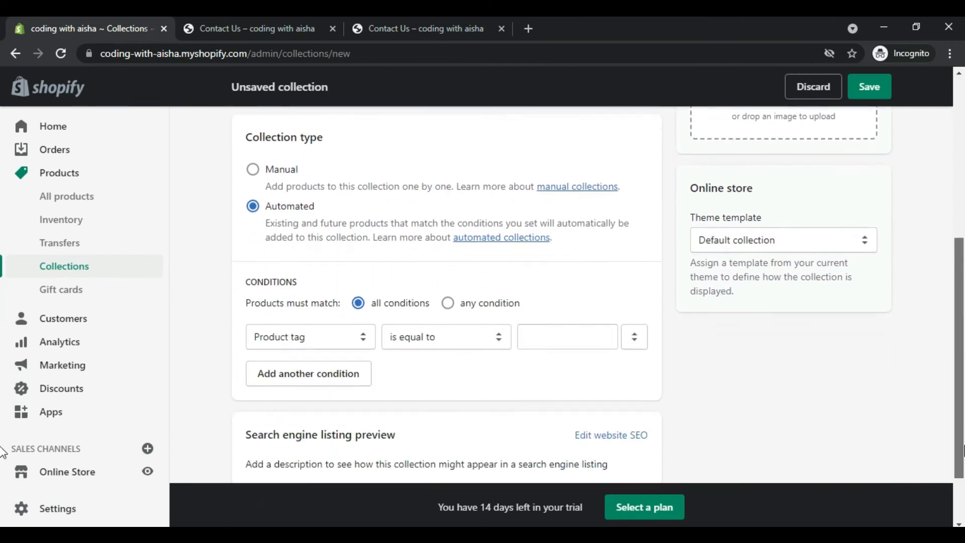
pyautogui.click(545, 332)
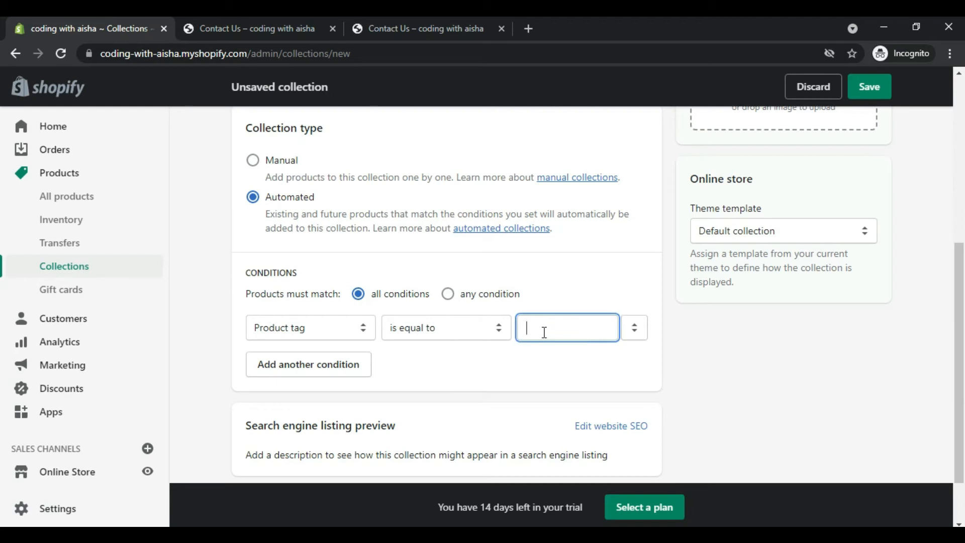
pyautogui.write('AJ')
pyautogui.moveTo(538, 327); pyautogui.dragTo(512, 335)
pyautogui.click(875, 83)
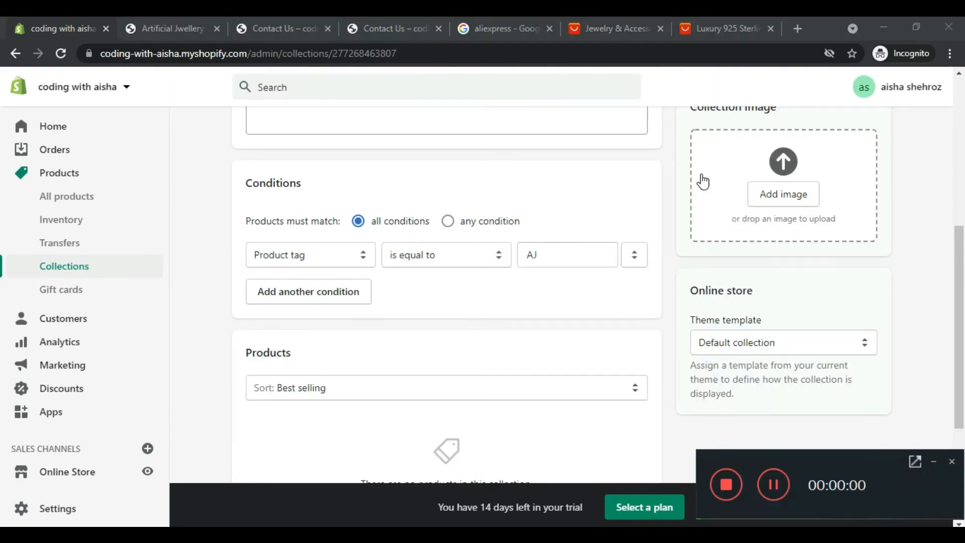
# Step: Open the store's Apps page, and switch to AliExpress to open the Luxury 925 Sterling Silver wedding ring listing in a new tab
pyautogui.click(933, 461)
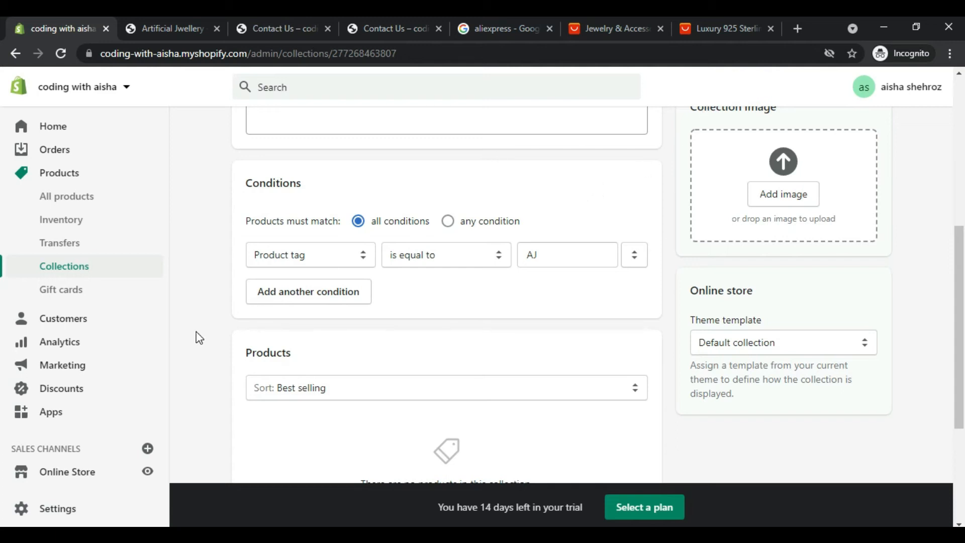
pyautogui.click(67, 418)
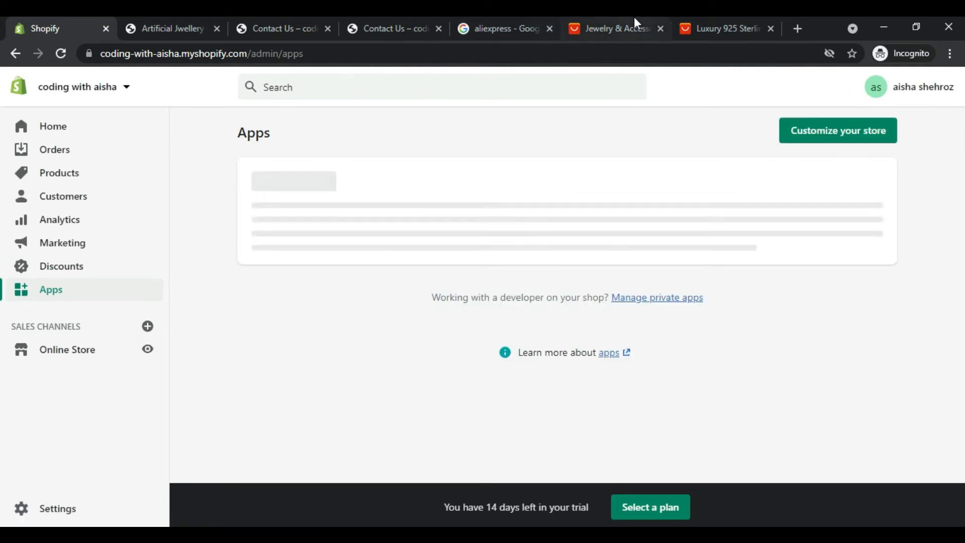
pyautogui.click(635, 21)
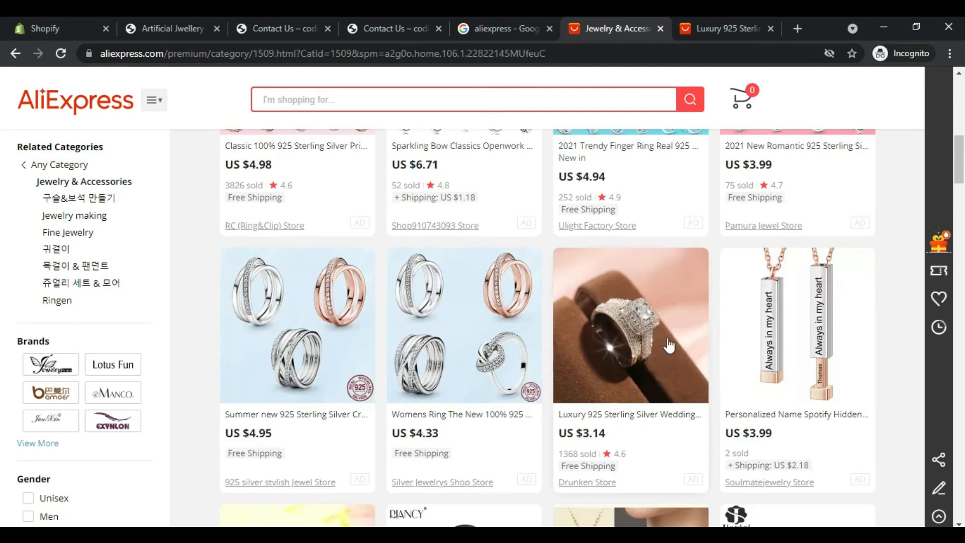
pyautogui.rightClick(640, 360)
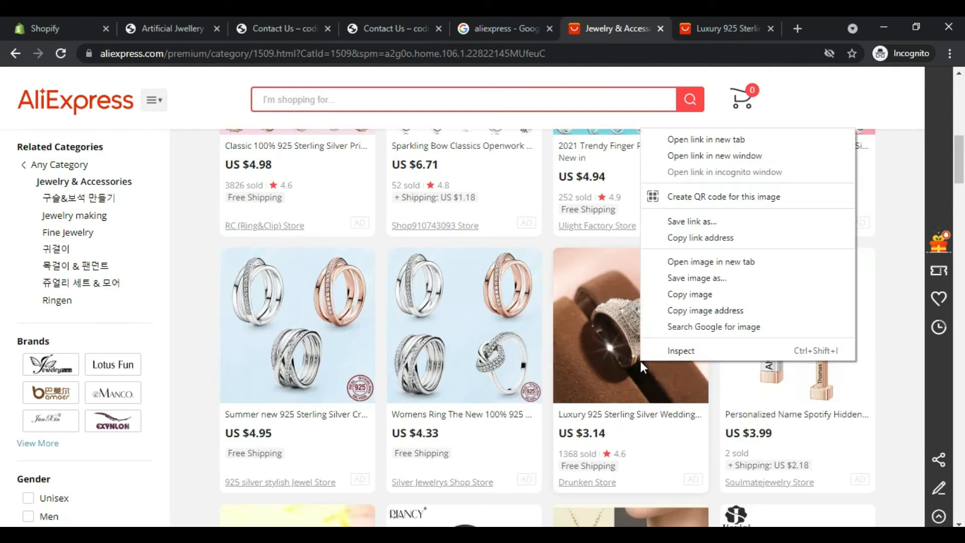
pyautogui.click(674, 139)
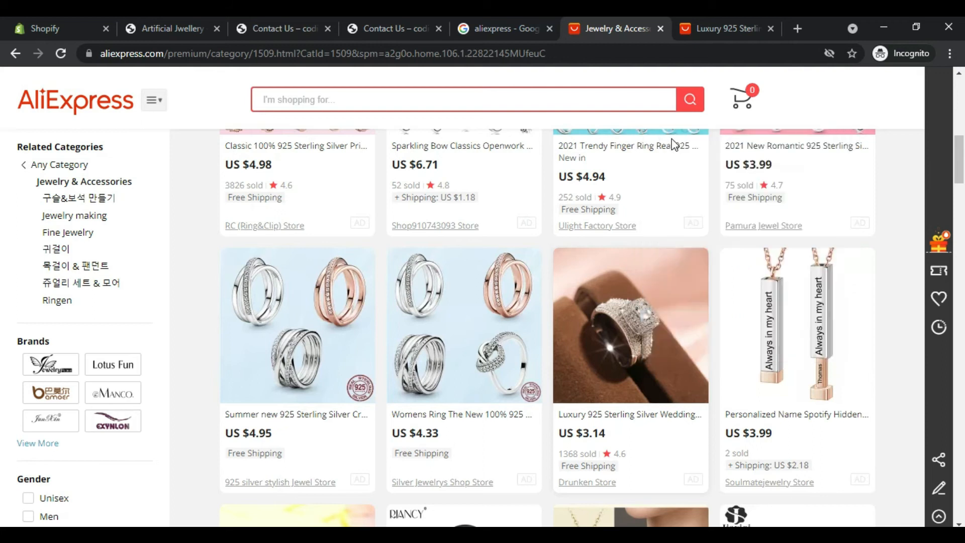
pyautogui.click(607, 20)
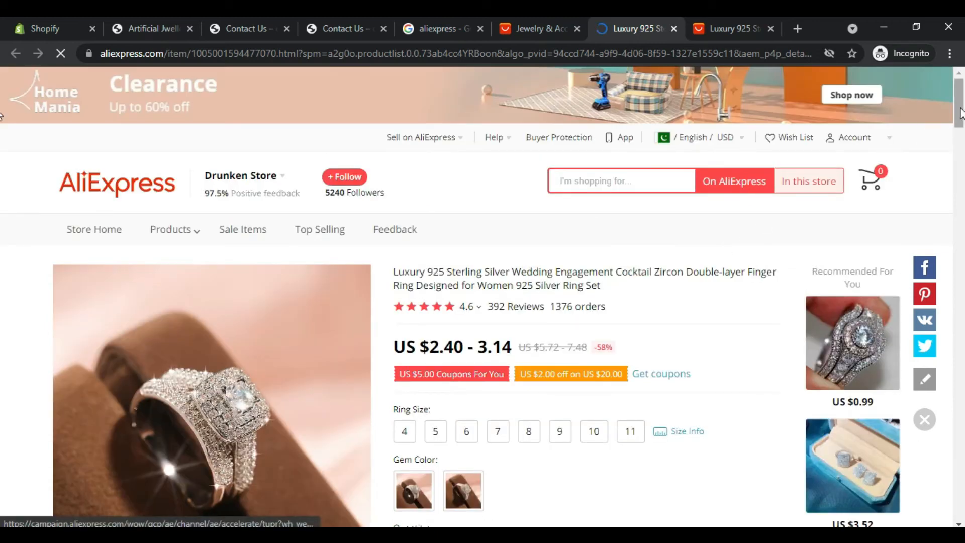
# Step: Review the ring's product page on AliExpress, the store's Artificial Jwellery collection page and the AliExpress jewelry category
pyautogui.scroll(-4, 2, 133)
pyautogui.moveTo(964, 132); pyautogui.dragTo(963, 153)
pyautogui.scroll(2, 2, 159)
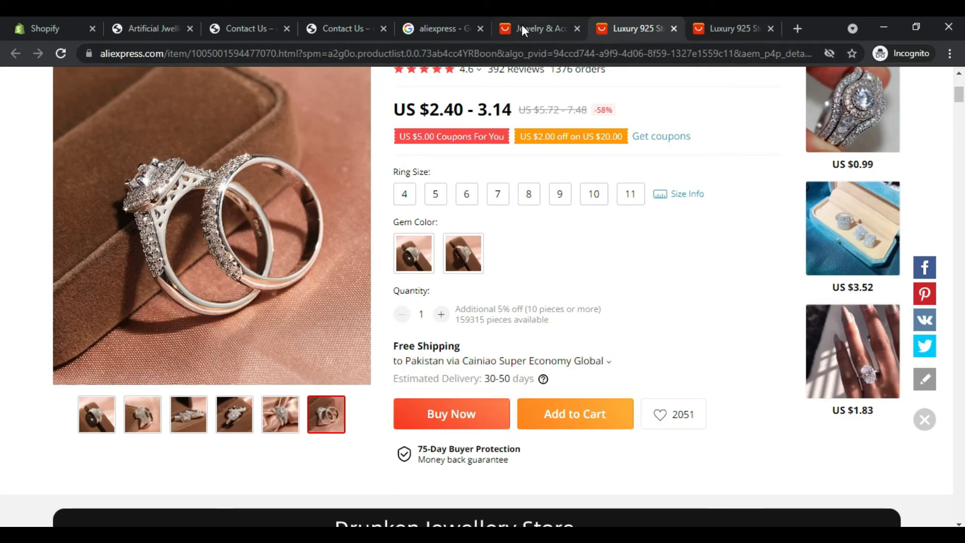
pyautogui.click(140, 19)
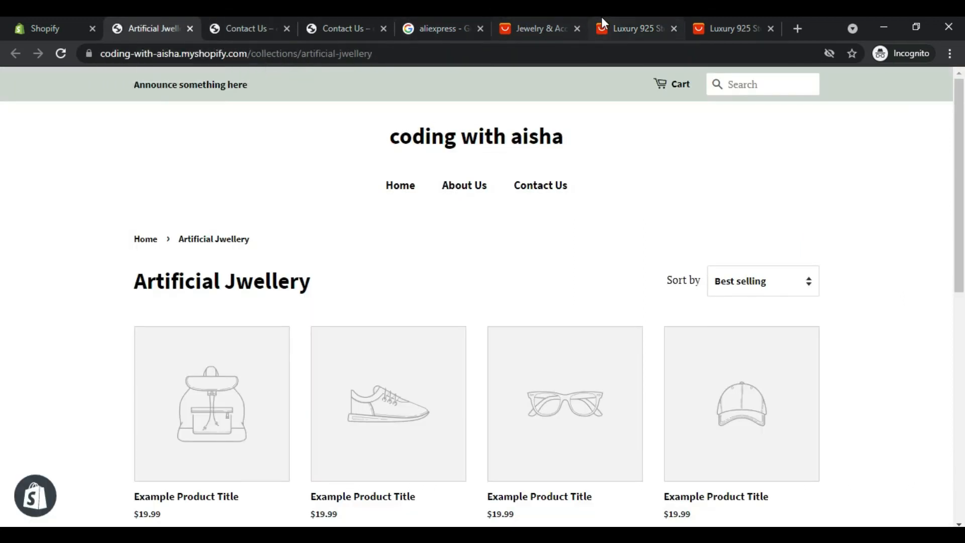
pyautogui.click(548, 20)
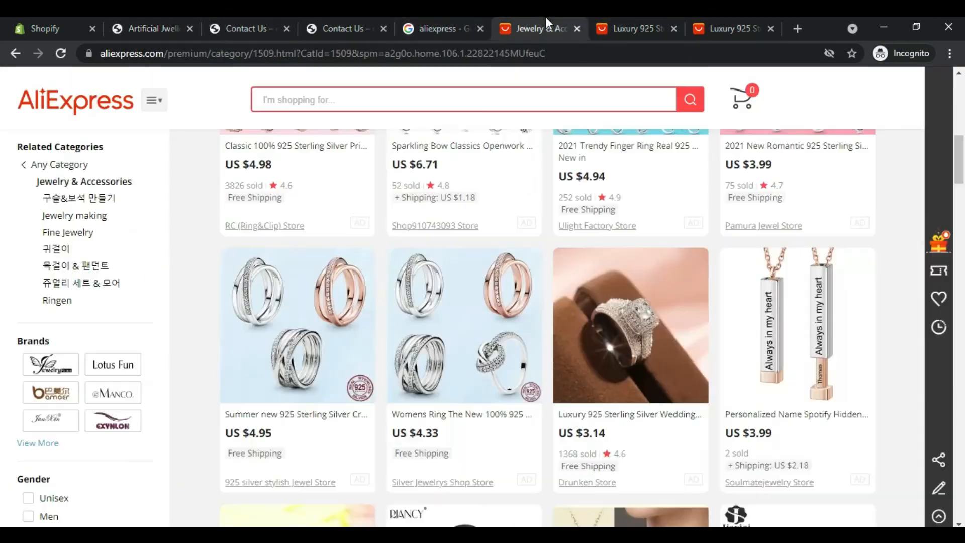
pyautogui.click(617, 20)
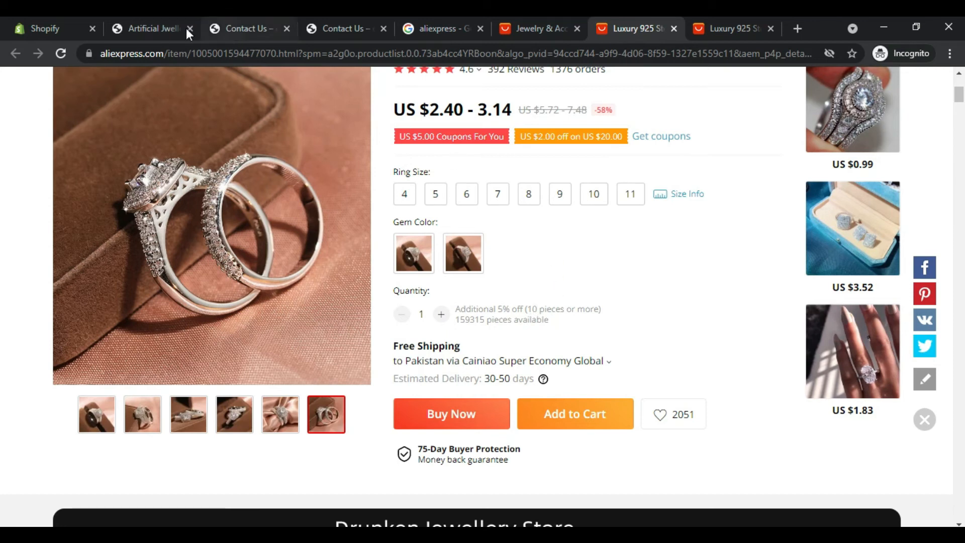
# Step: Install the Oberlo - Dropshipping App from the store's Apps page and start registering a new Oberlo account
pyautogui.click(27, 23)
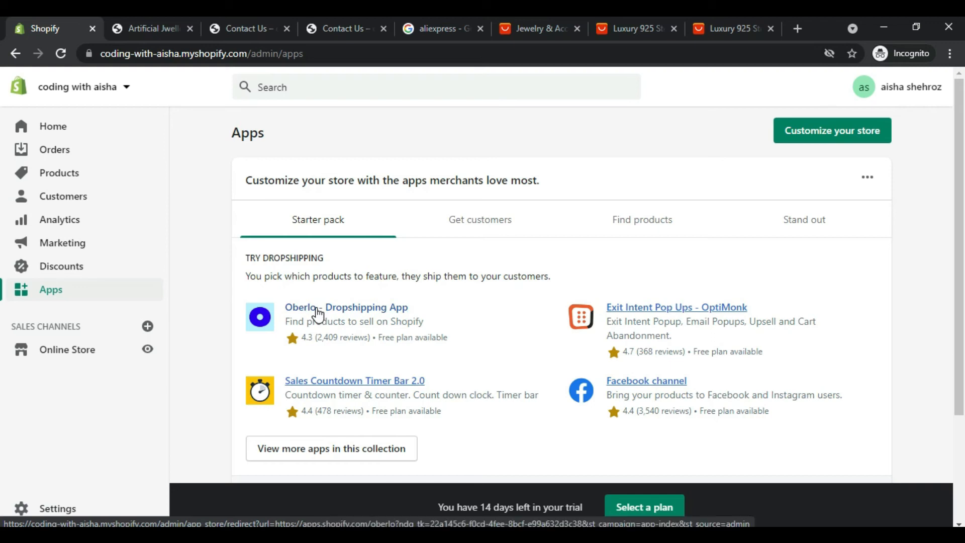
pyautogui.click(317, 313)
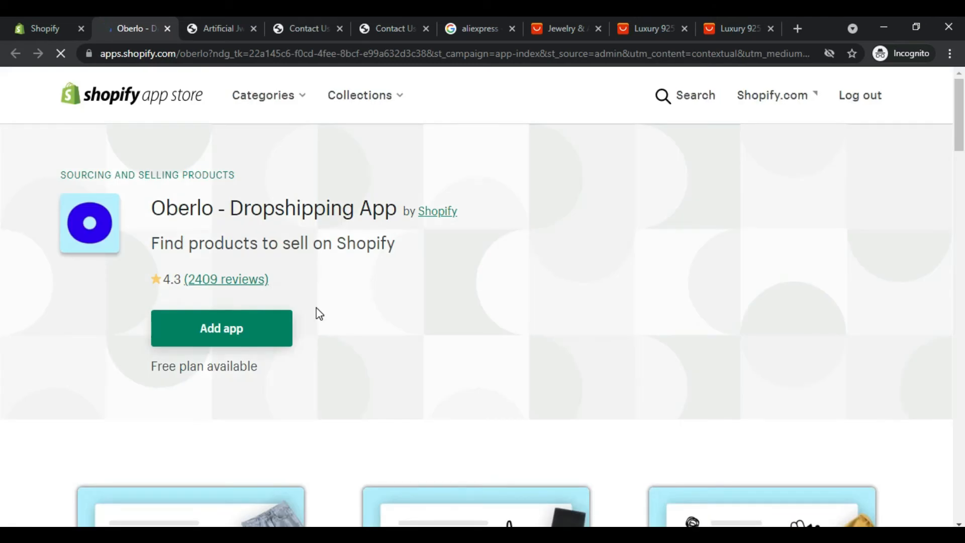
pyautogui.click(231, 332)
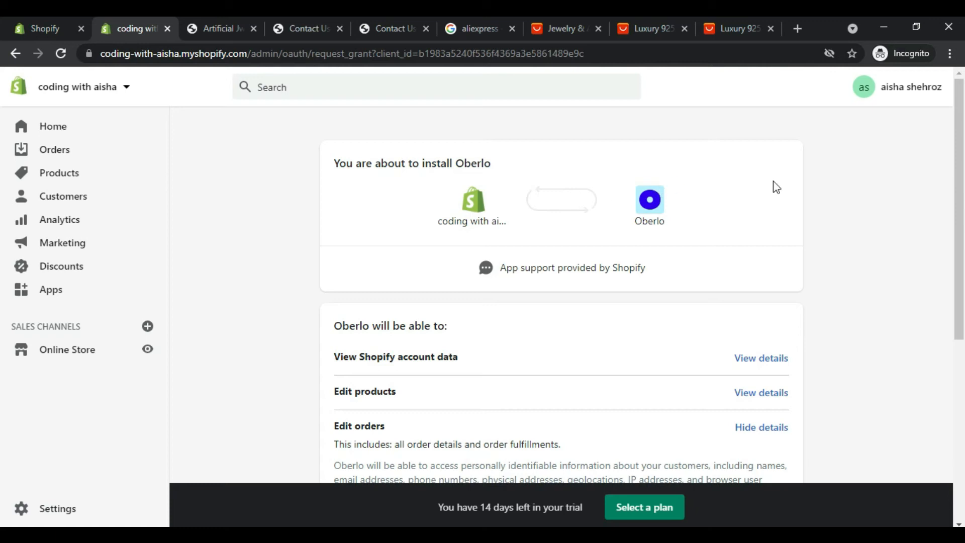
pyautogui.moveTo(962, 211); pyautogui.dragTo(963, 362)
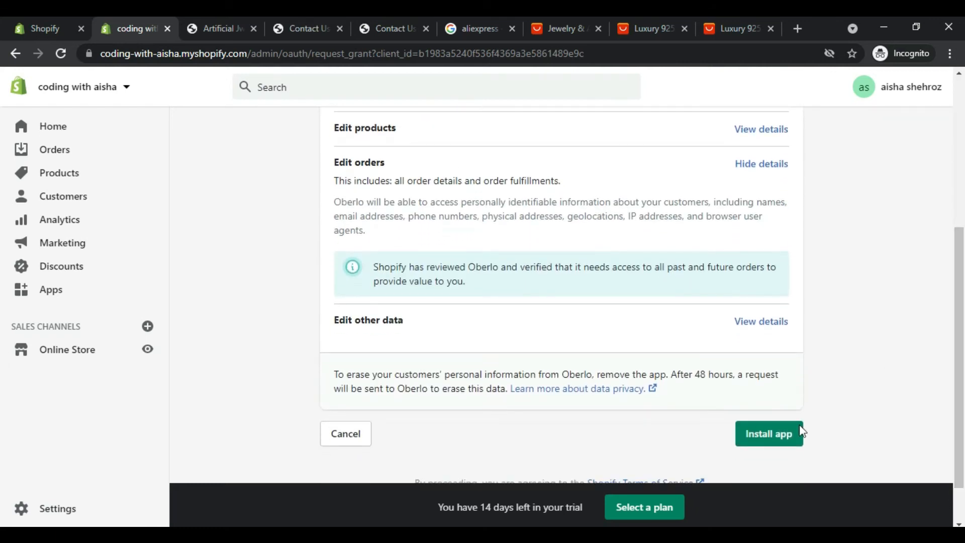
pyautogui.click(778, 441)
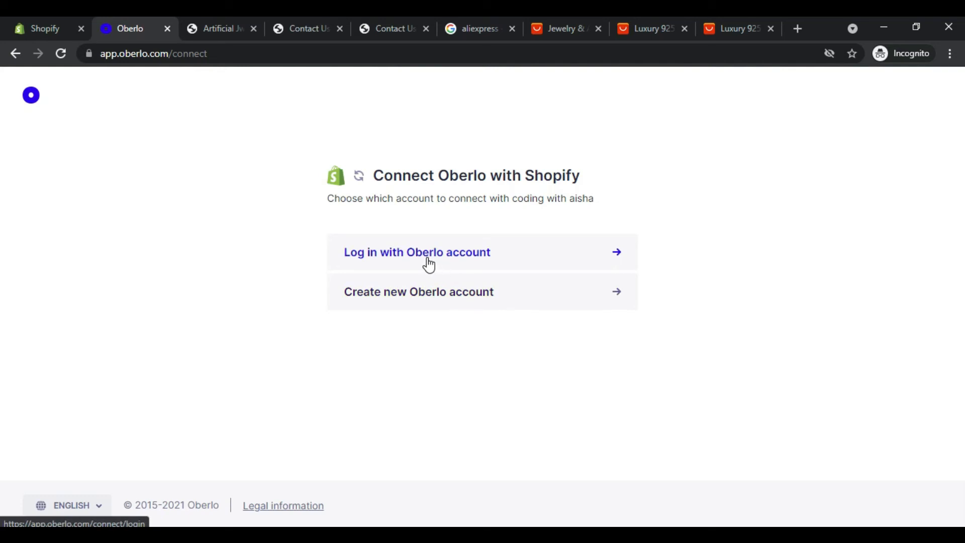
pyautogui.click(429, 300)
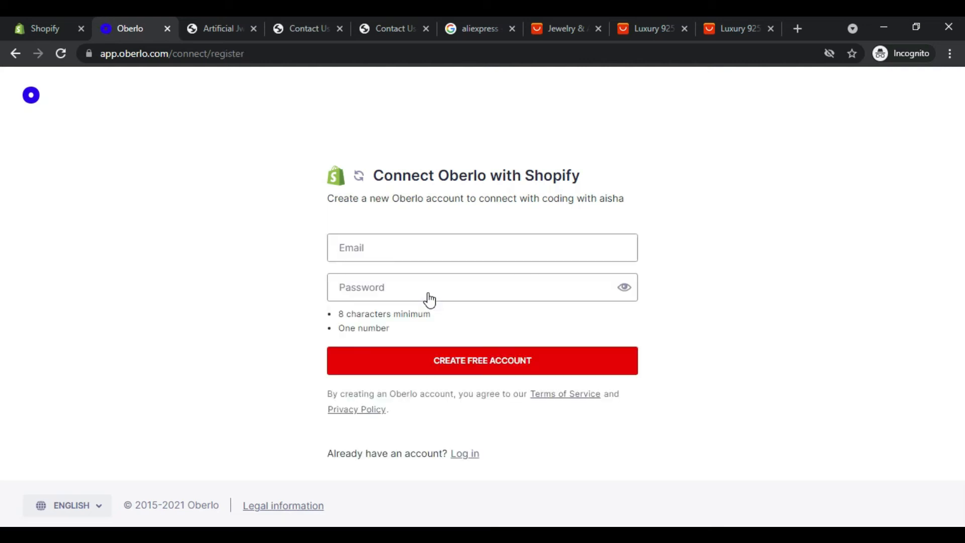
pyautogui.click(385, 246)
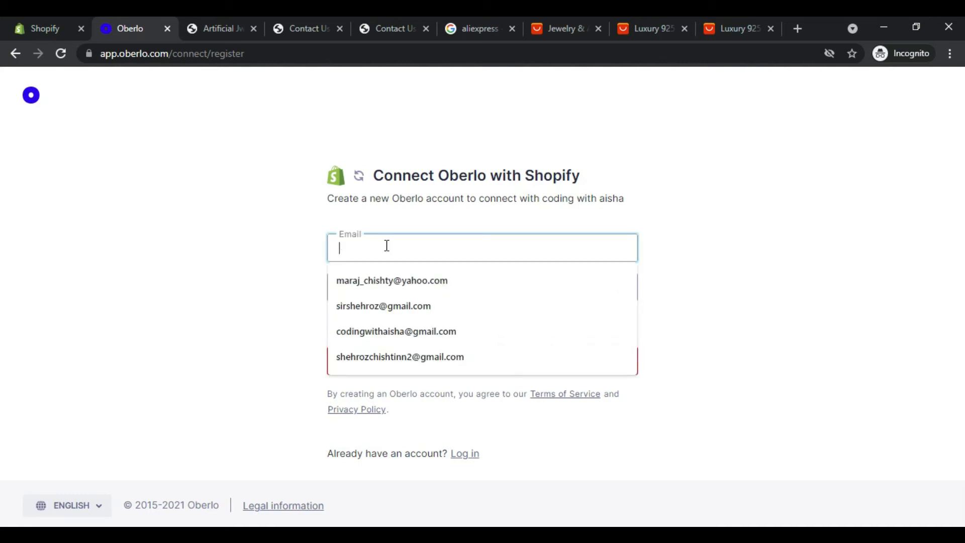
pyautogui.click(392, 331)
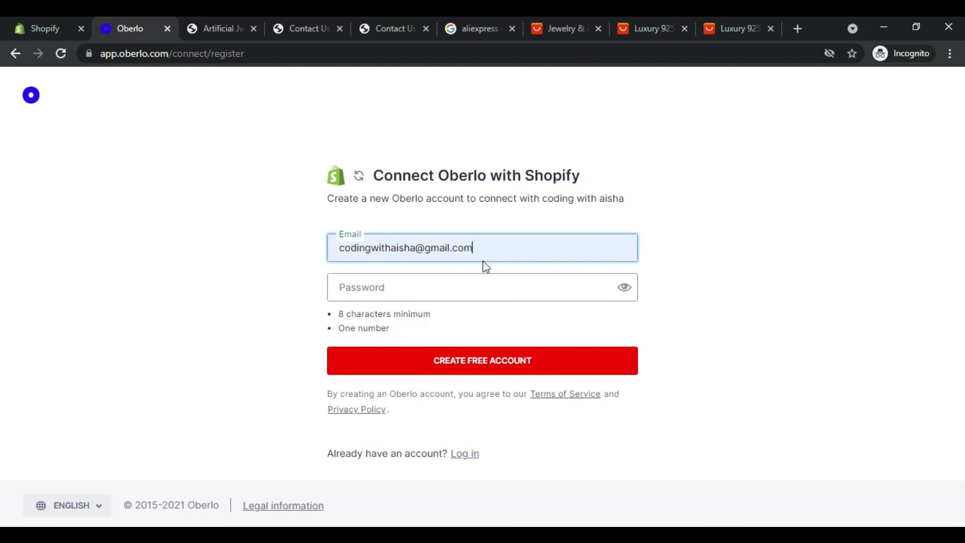
pyautogui.moveTo(488, 252); pyautogui.dragTo(281, 271)
pyautogui.press('BackSpace')
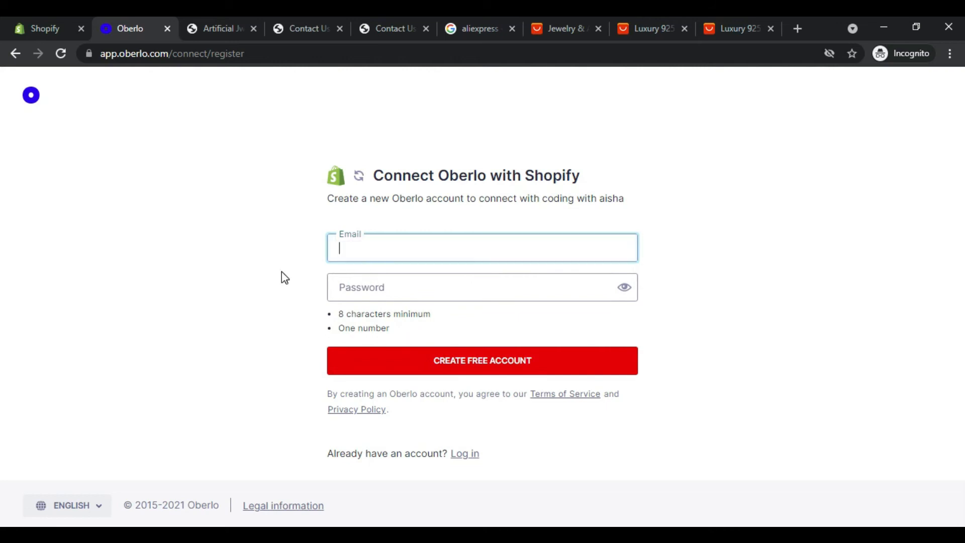
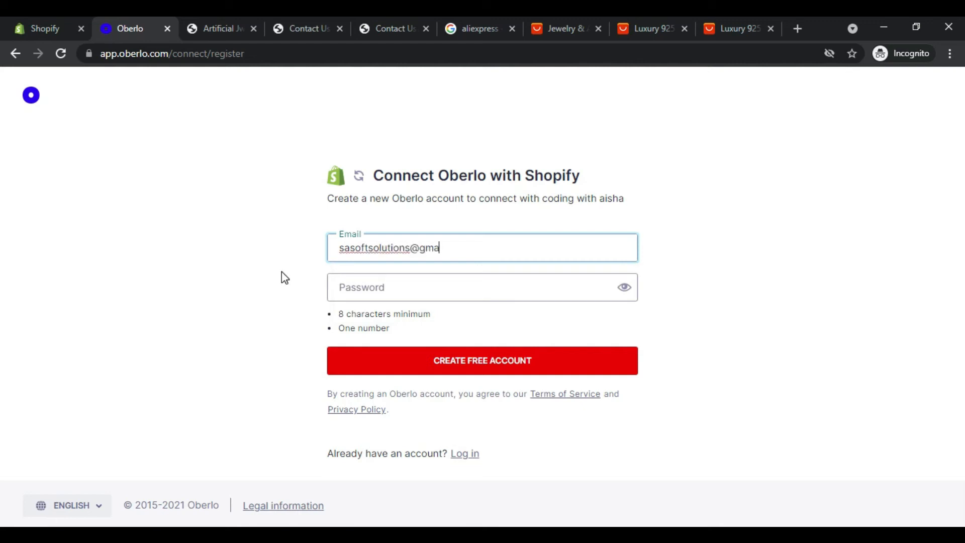
# Step: Enter the account password and create the free Oberlo account connected to the store
pyautogui.click(361, 289)
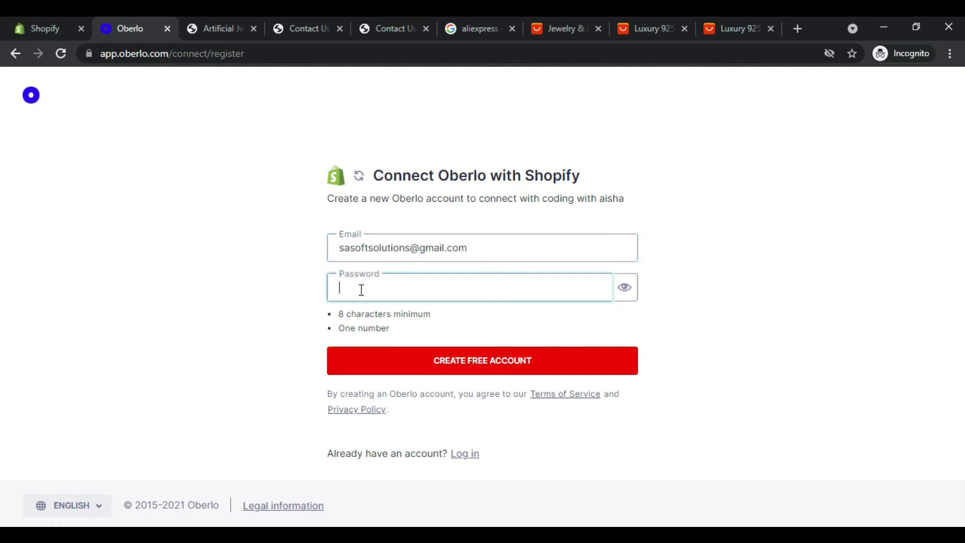
pyautogui.write('•••')
pyautogui.press('BackSpace')
pyautogui.press('BackSpace')
pyautogui.write('•••••••••')
pyautogui.click(424, 358)
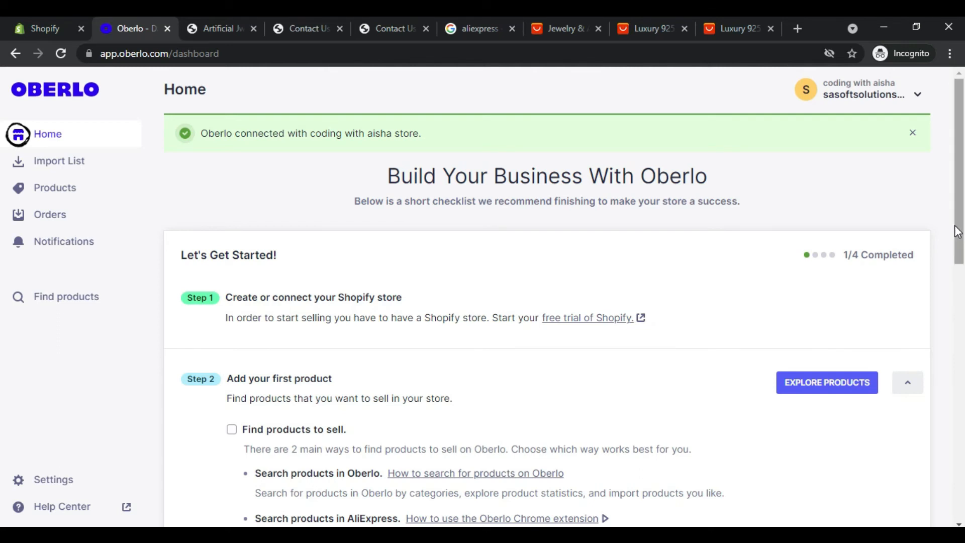
# Step: Dismiss the Oberlo welcome message and review the getting-started checklist on the dashboard
pyautogui.moveTo(956, 234); pyautogui.dragTo(961, 425)
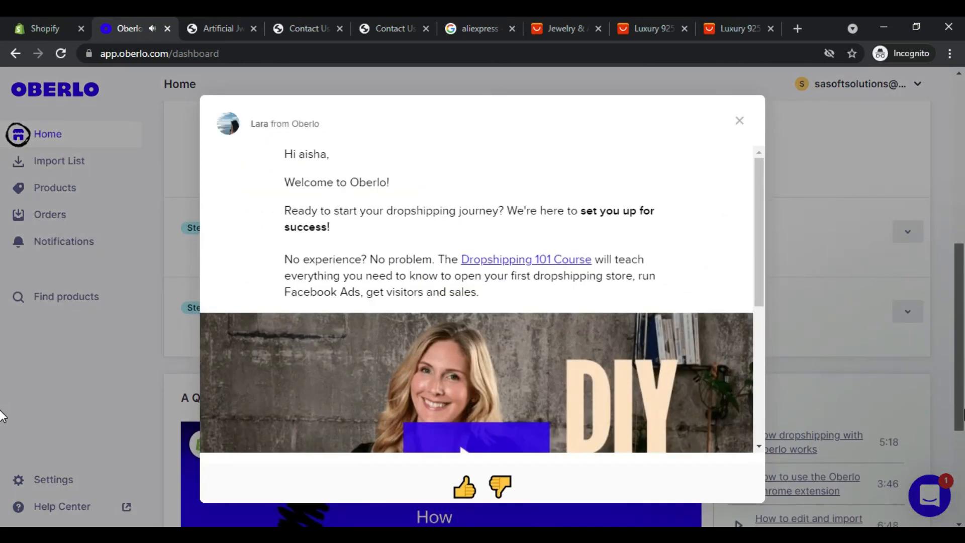
pyautogui.click(739, 121)
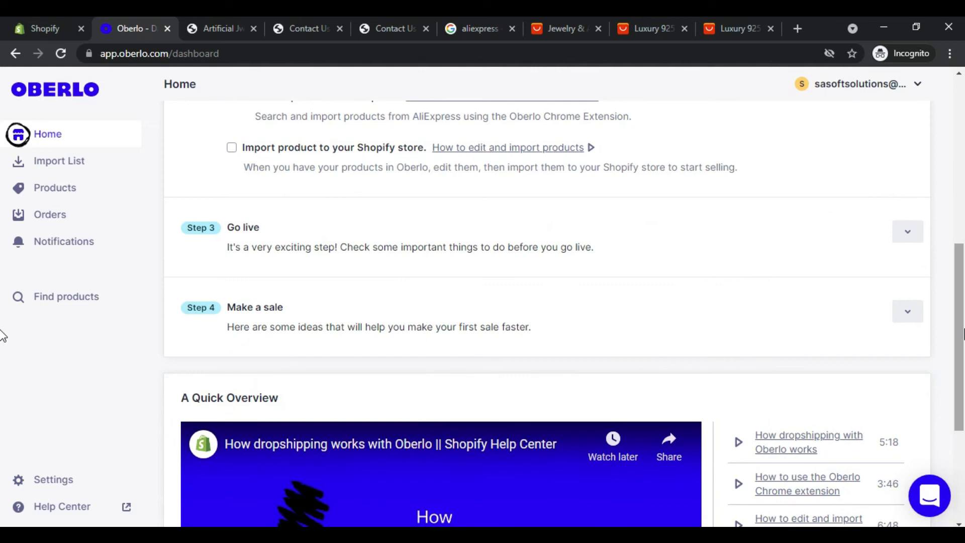
pyautogui.scroll(3, 2, 262)
pyautogui.scroll(4, 3, 256)
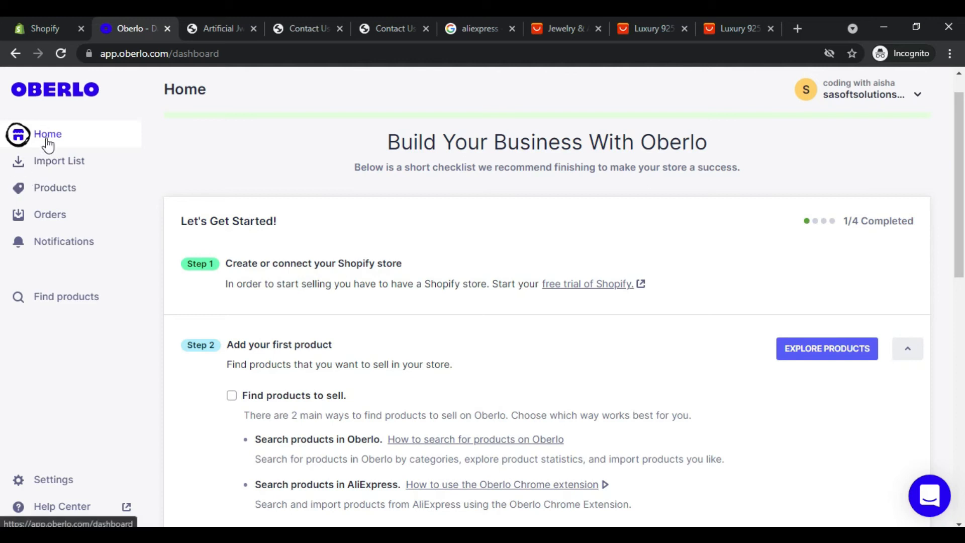
# Step: Check the Oberlo product list, the AliExpress ring product page and the Jewelry & Accessories listings
pyautogui.click(53, 200)
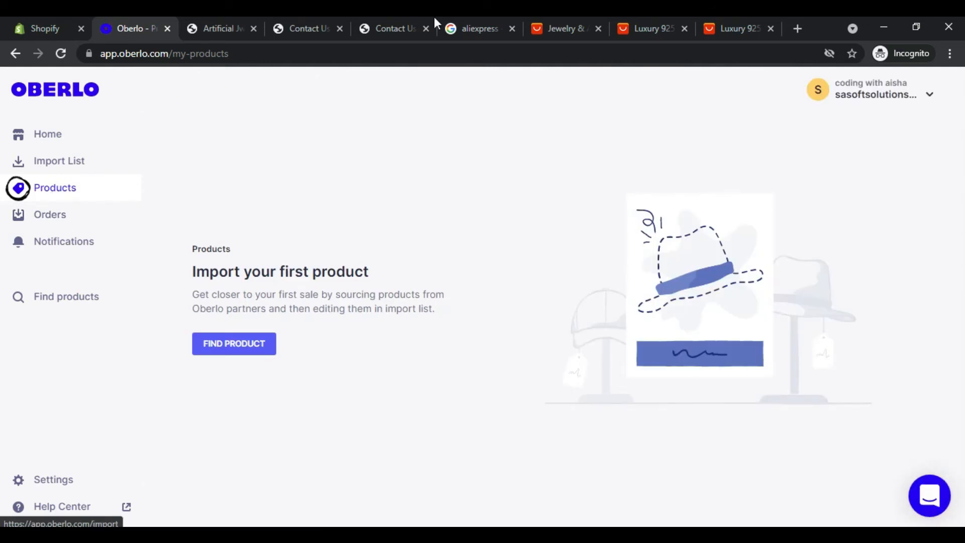
pyautogui.click(567, 17)
pyautogui.click(629, 17)
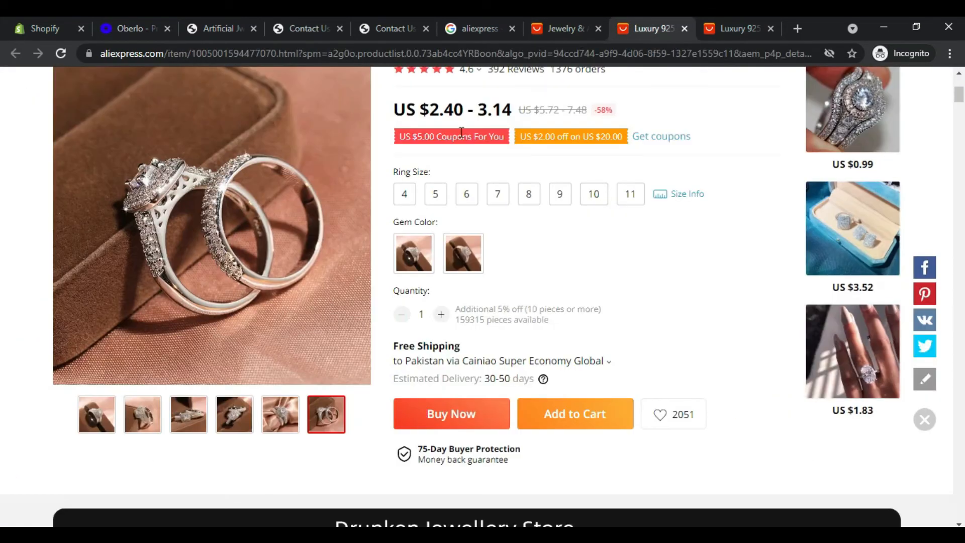
pyautogui.click(561, 16)
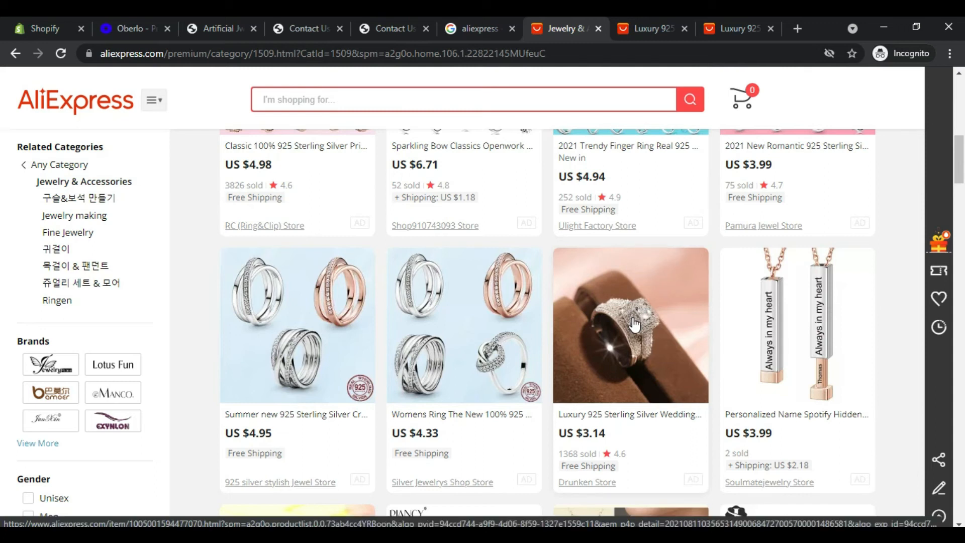
# Step: Search the web for "oberlo extension" in a new browser tab
pyautogui.click(795, 29)
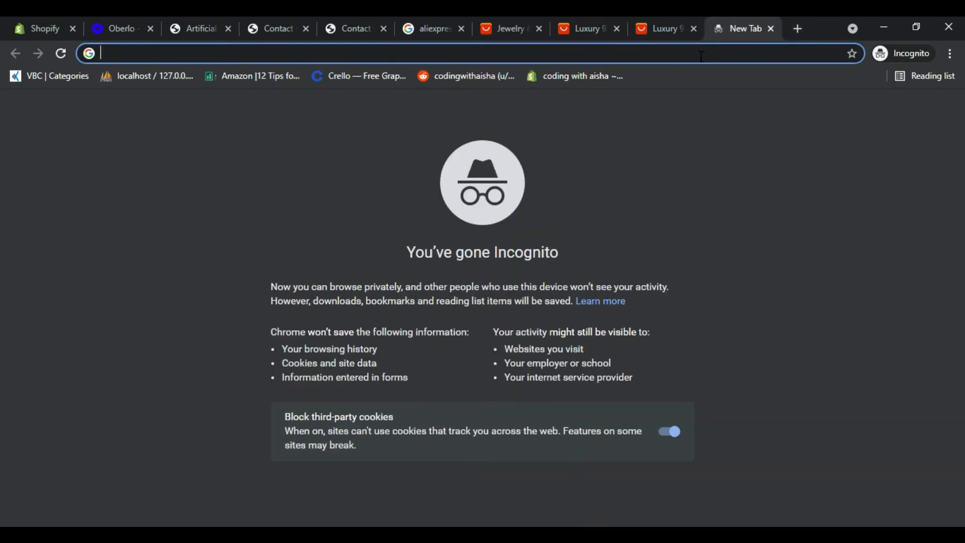
pyautogui.write('oberlo')
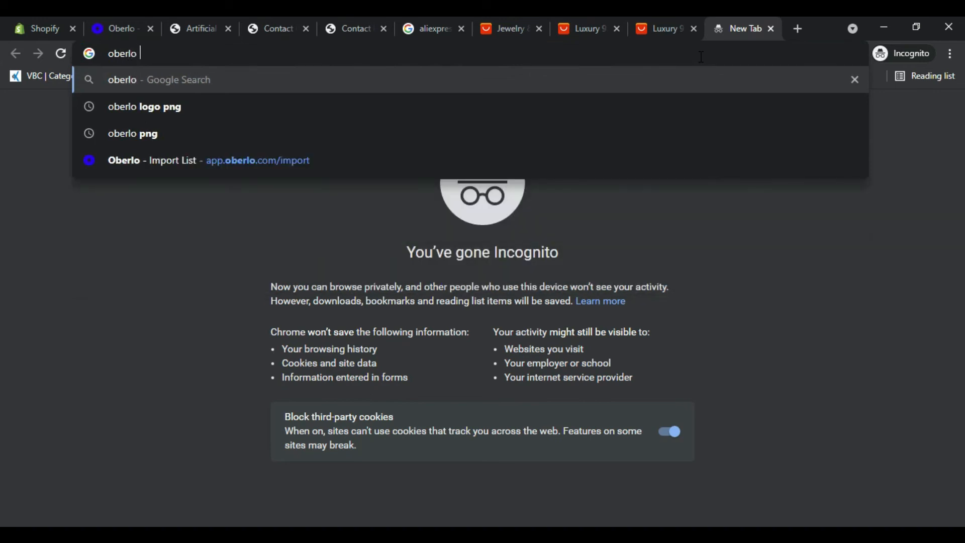
pyautogui.write(' exten')
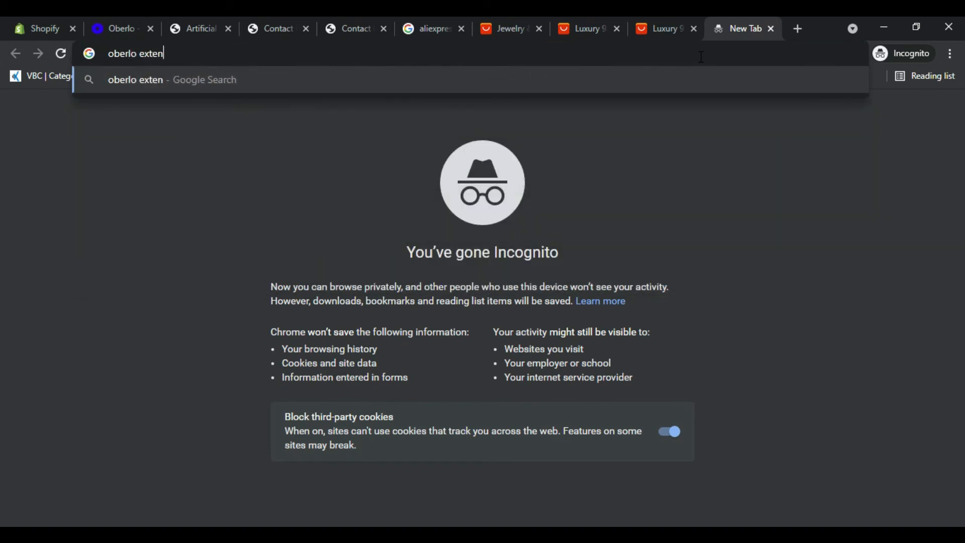
pyautogui.write('sion')
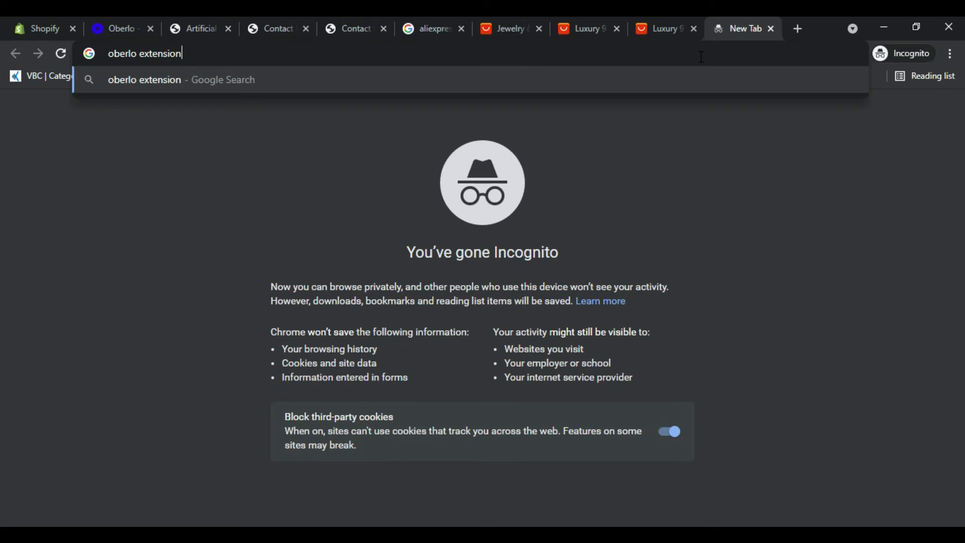
pyautogui.press('Return')
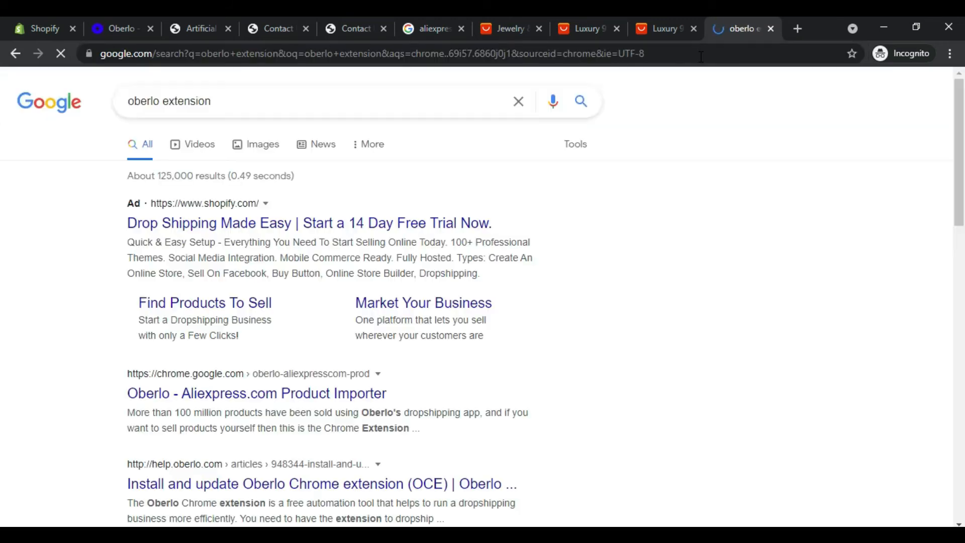
# Step: Open the Chrome Web Store page of "Oberlo - Aliexpress.com Product Importer" in a new tab and review its overview
pyautogui.rightClick(255, 385)
pyautogui.click(275, 396)
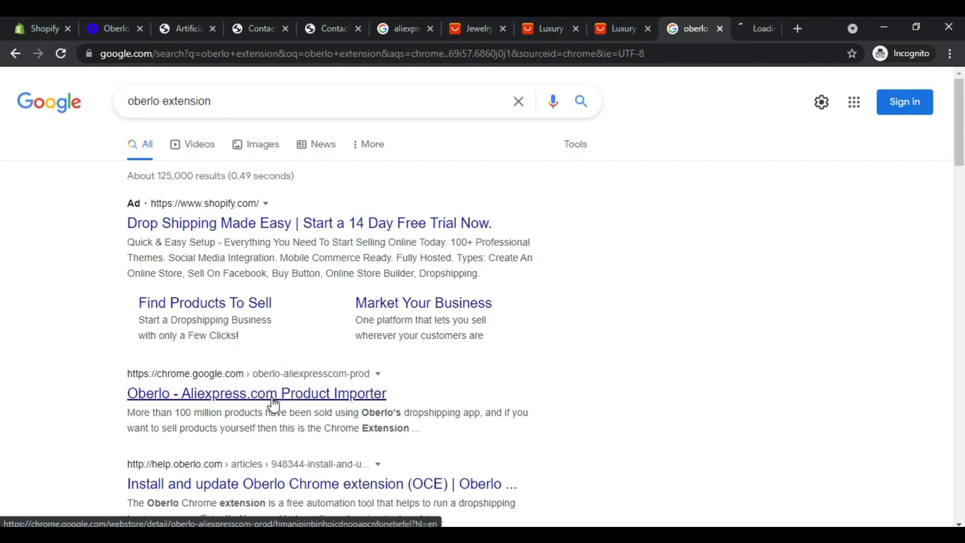
pyautogui.click(738, 24)
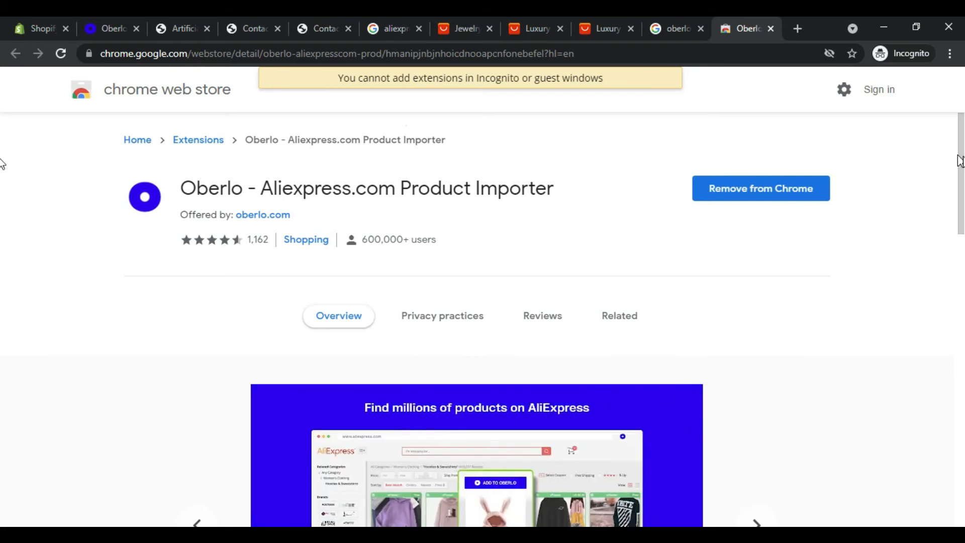
pyautogui.scroll(-10, 3, 165)
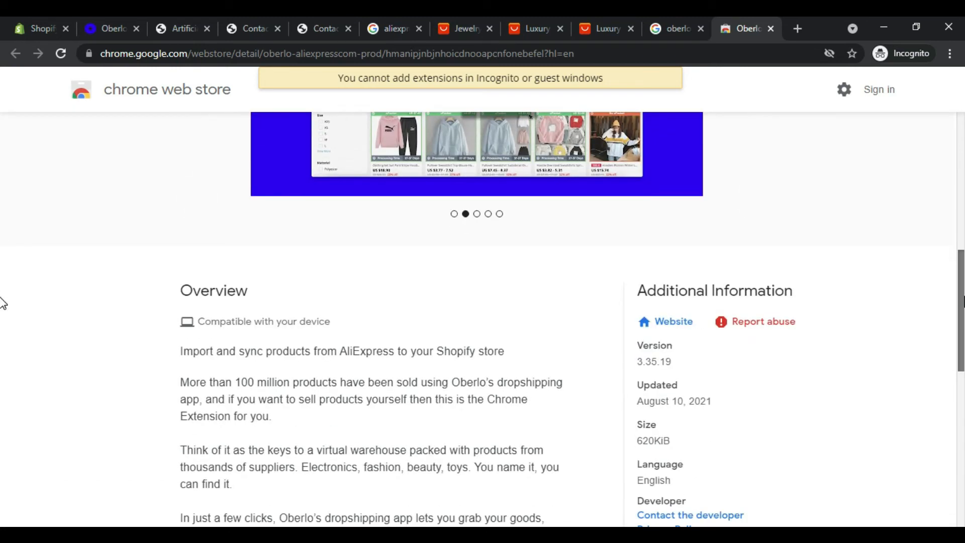
pyautogui.scroll(-7, 3, 332)
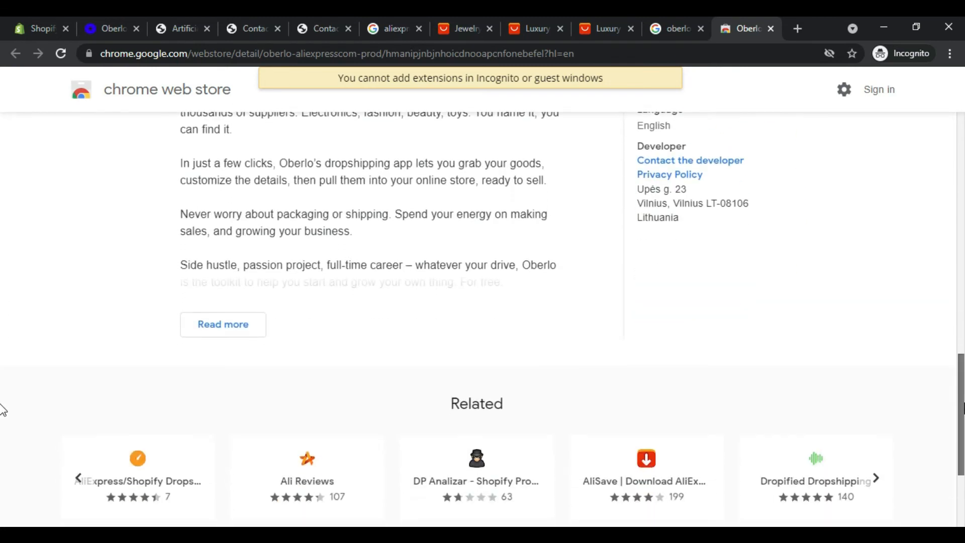
pyautogui.scroll(15, 2, 427)
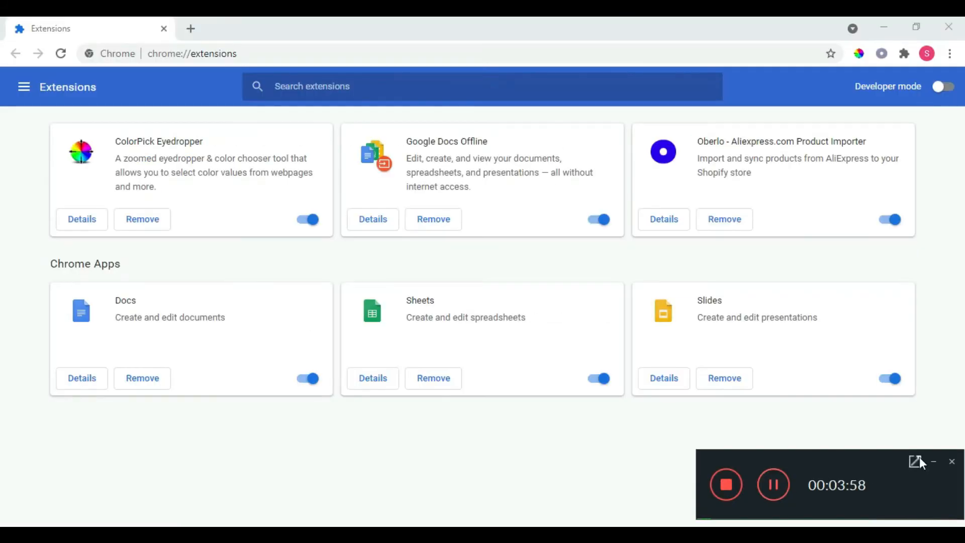
# Step: Try to log in to Oberlo through its browser extension, using the saved account email and the account password
pyautogui.click(932, 461)
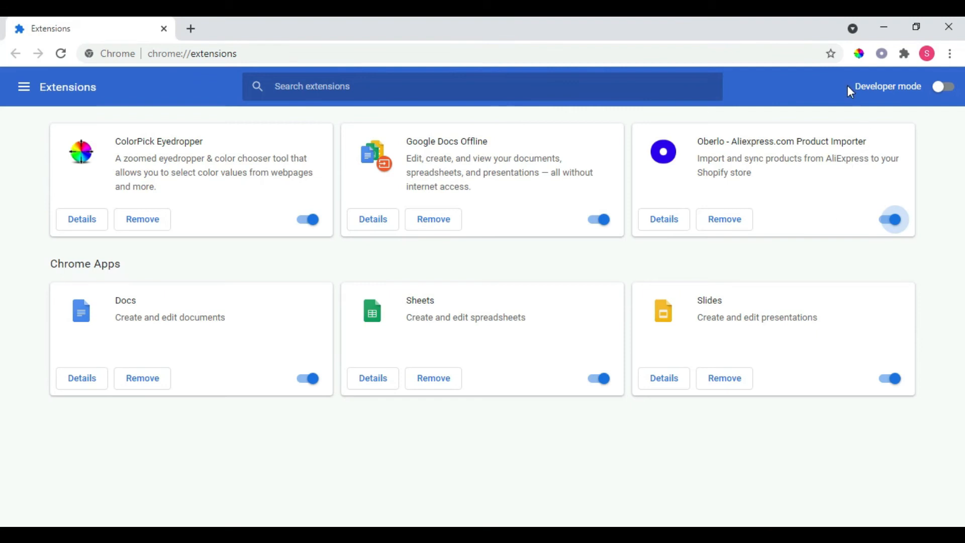
pyautogui.click(880, 55)
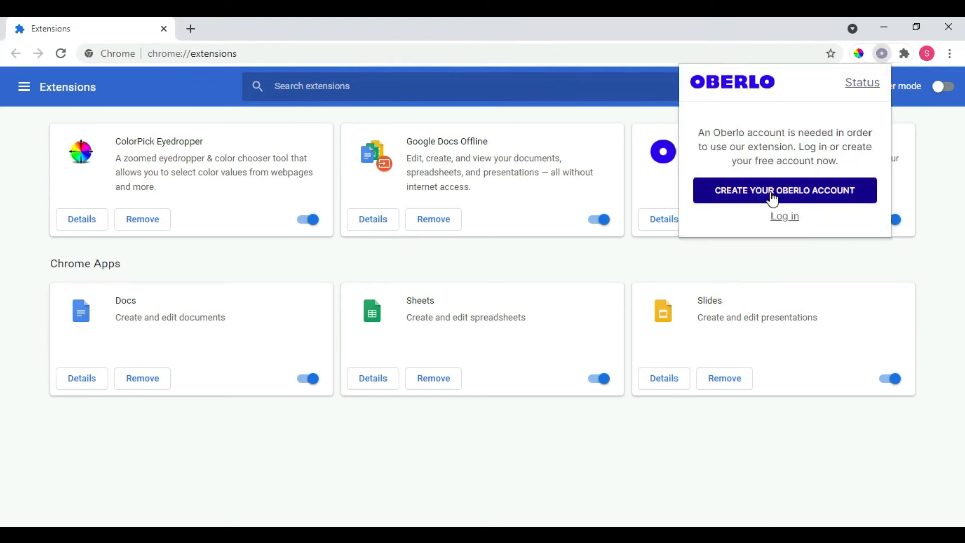
pyautogui.click(783, 217)
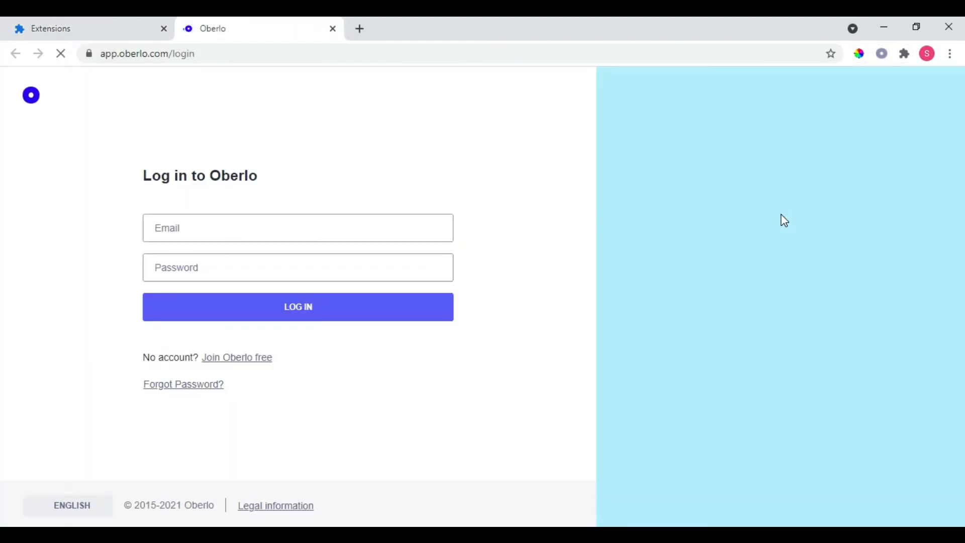
pyautogui.click(338, 237)
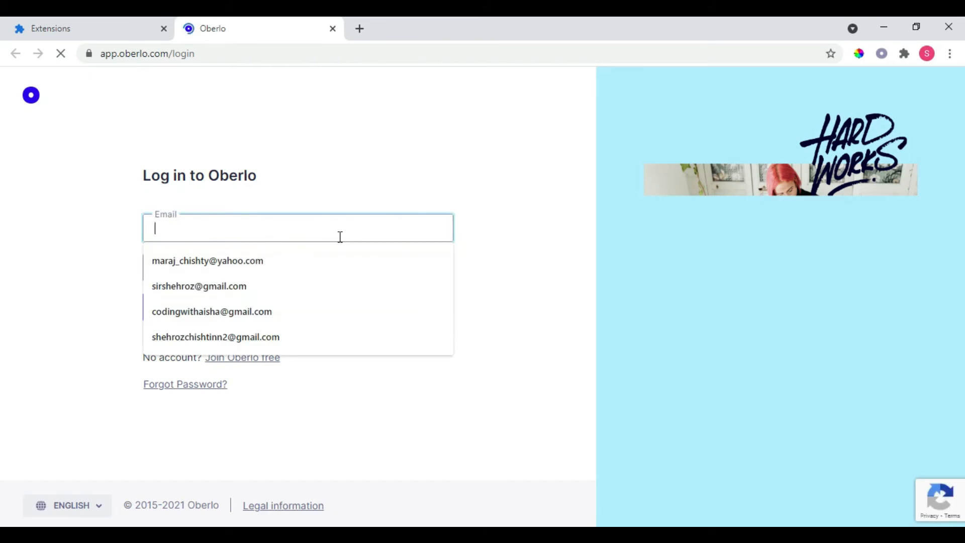
pyautogui.click(272, 321)
pyautogui.click(248, 271)
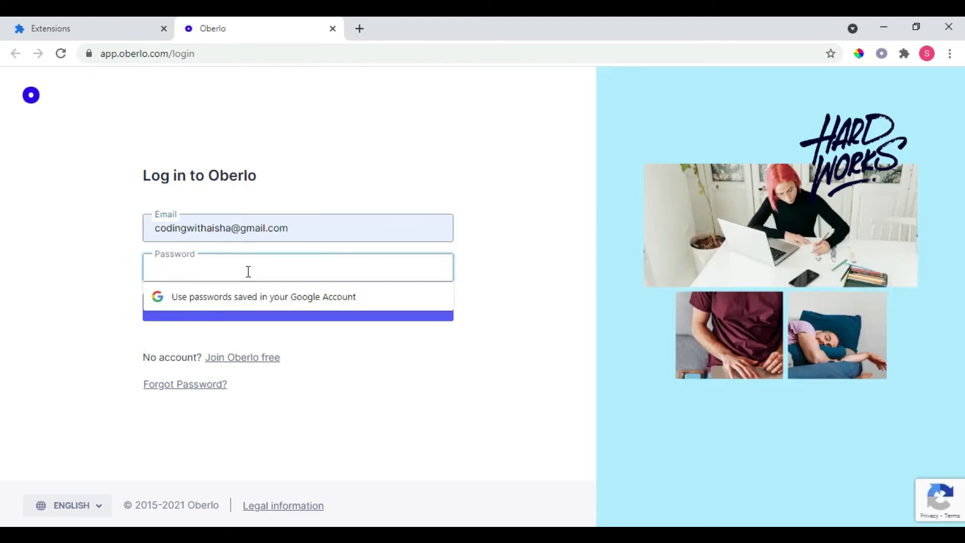
pyautogui.write('•••••••')
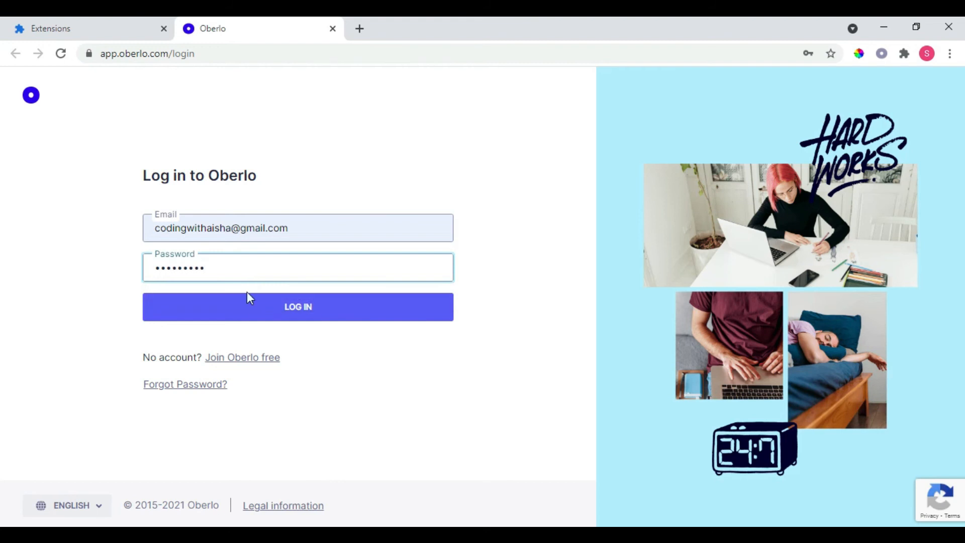
pyautogui.click(255, 315)
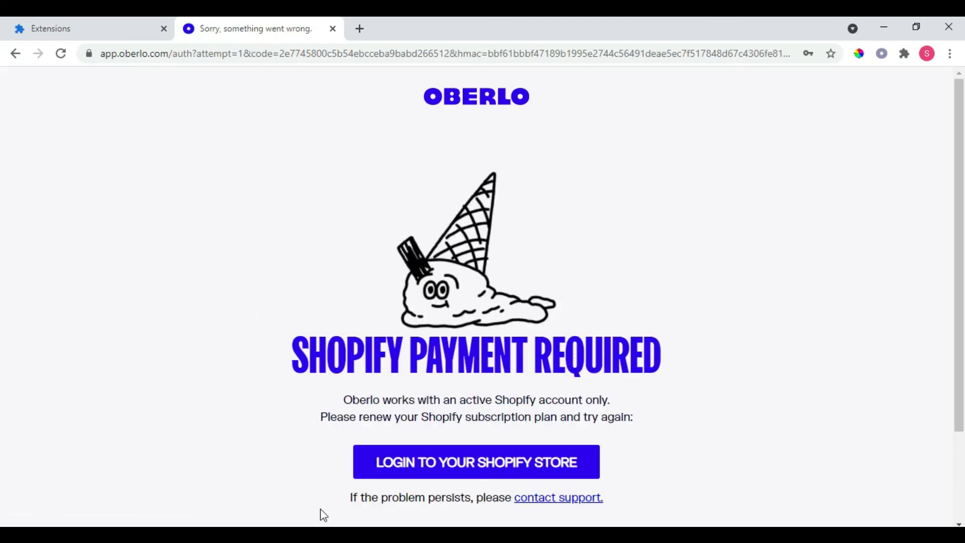
# Step: Try to add the Fashion Gold Pearl Tassel Earrings from the AliExpress jewelry listing to Oberlo, and retry once
pyautogui.moveTo(259, 535)
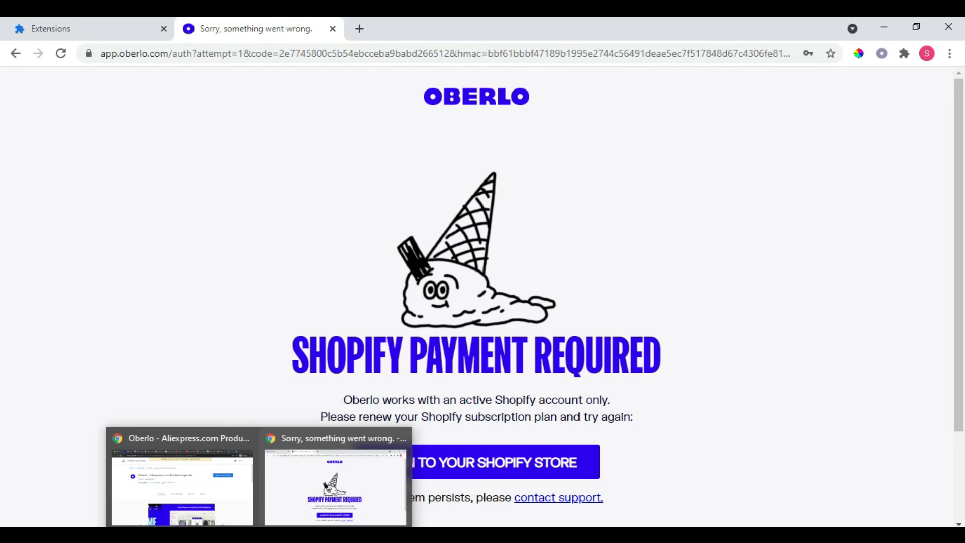
pyautogui.click(182, 482)
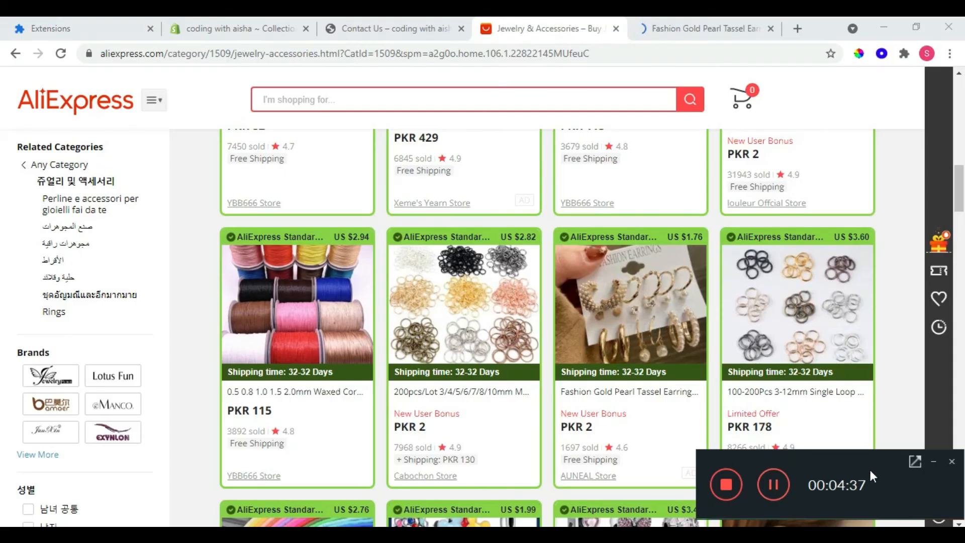
pyautogui.click(933, 461)
pyautogui.moveTo(935, 465)
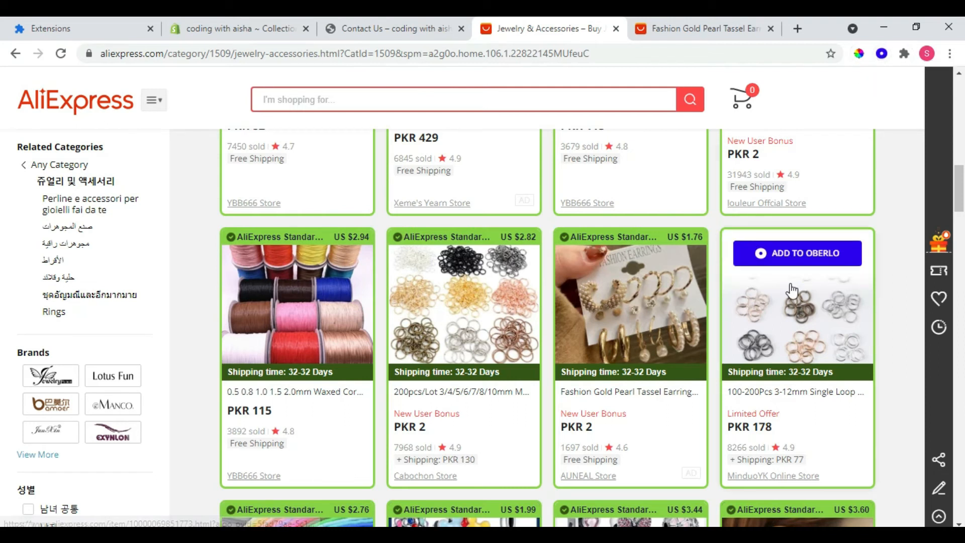
pyautogui.moveTo(661, 352)
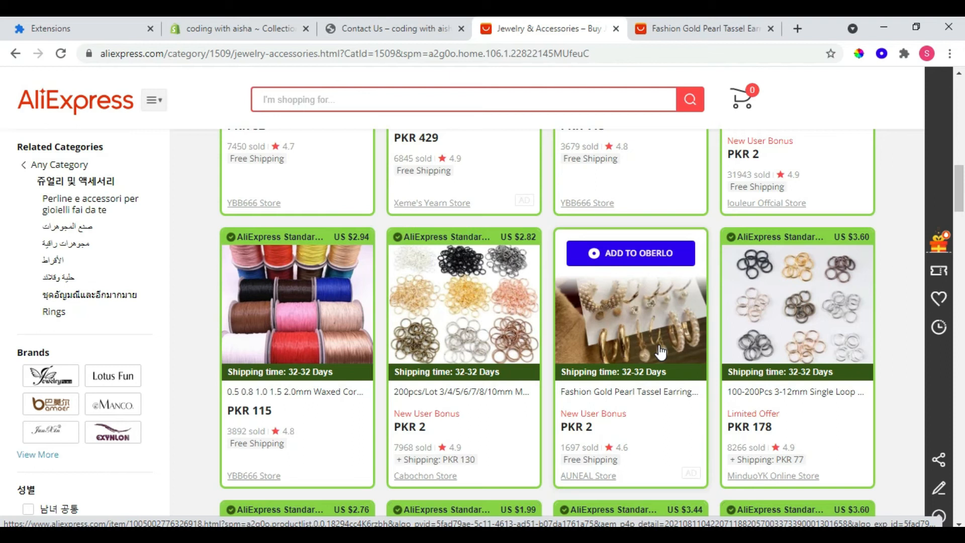
pyautogui.click(625, 255)
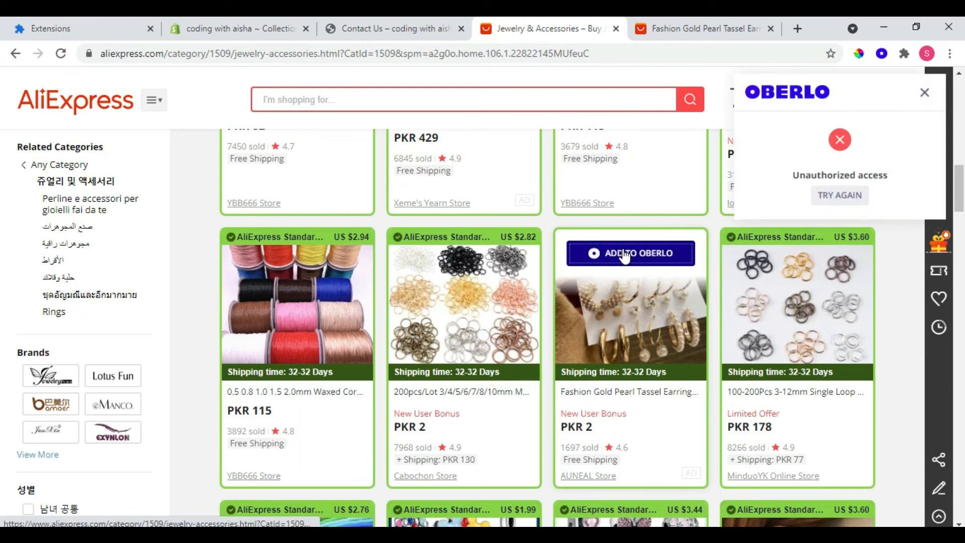
pyautogui.click(826, 200)
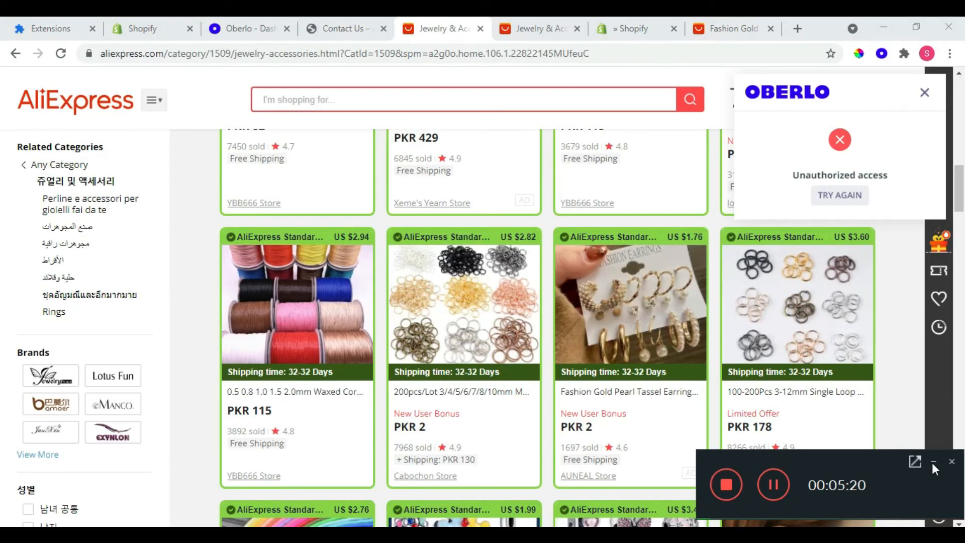
# Step: Add the Fashion Gold Pearl Tassel Earrings from the AliExpress listing to the Oberlo import list and dismiss the extension's notices
pyautogui.click(932, 461)
pyautogui.click(668, 254)
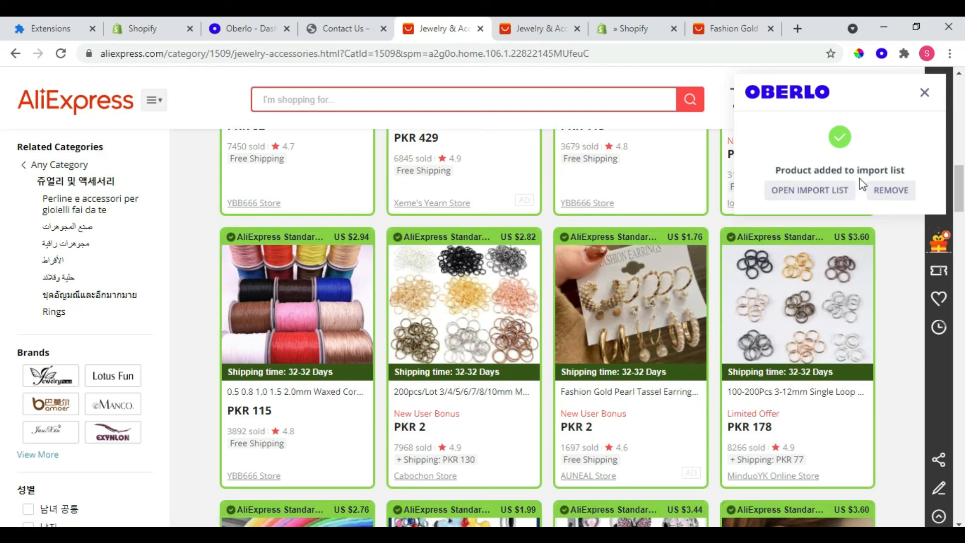
pyautogui.click(925, 95)
pyautogui.moveTo(628, 289)
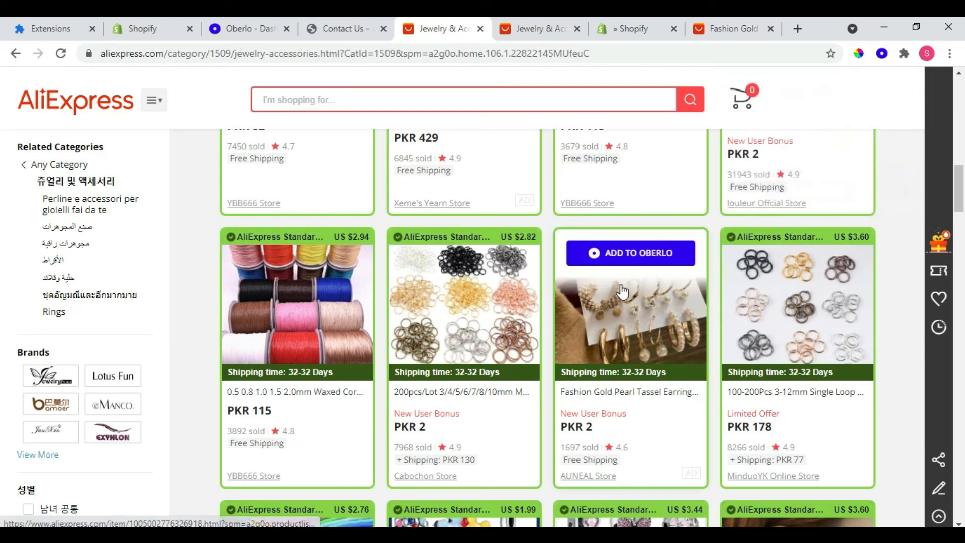
pyautogui.click(632, 261)
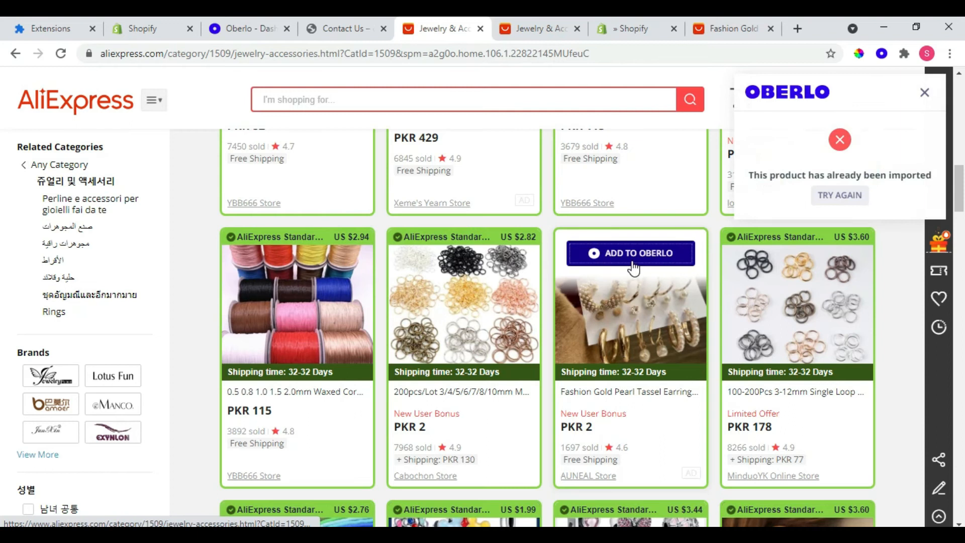
pyautogui.click(924, 93)
# Step: Switch to Oberlo's import list and examine the earrings product's details, description, variants with pricing, and images
pyautogui.click(254, 23)
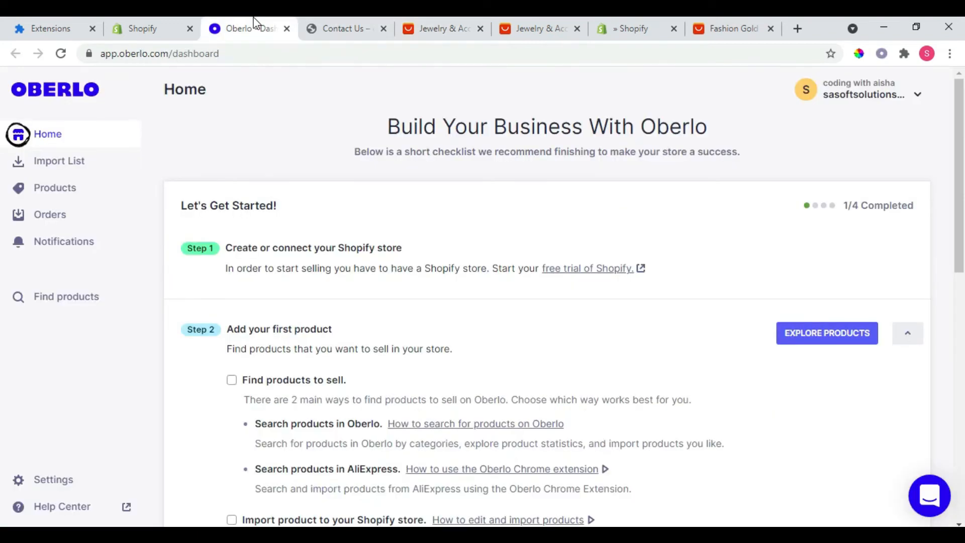
pyautogui.click(71, 174)
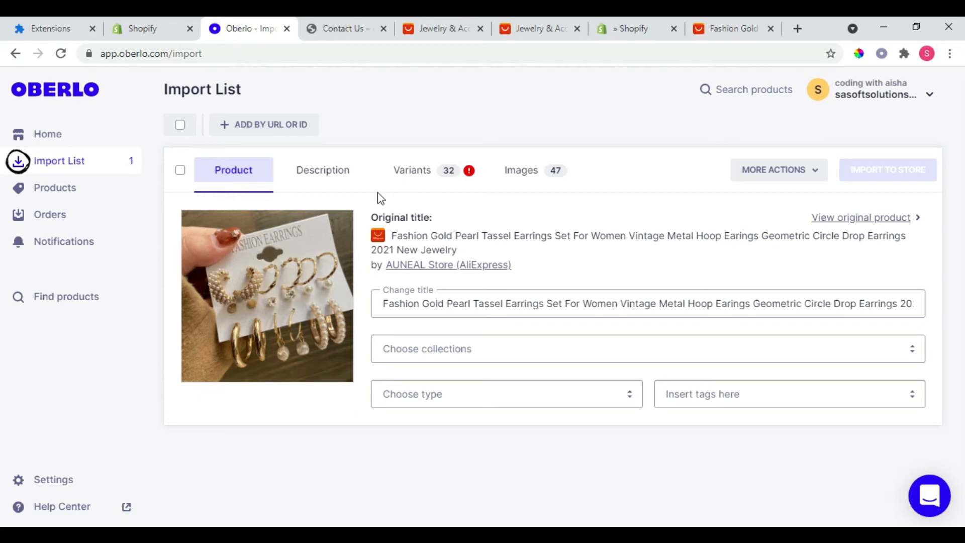
pyautogui.click(338, 184)
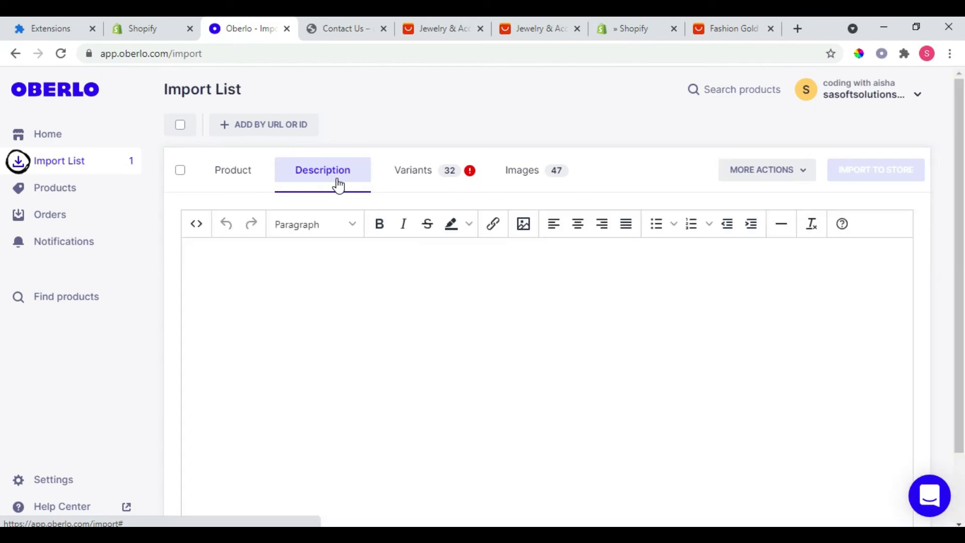
pyautogui.click(441, 182)
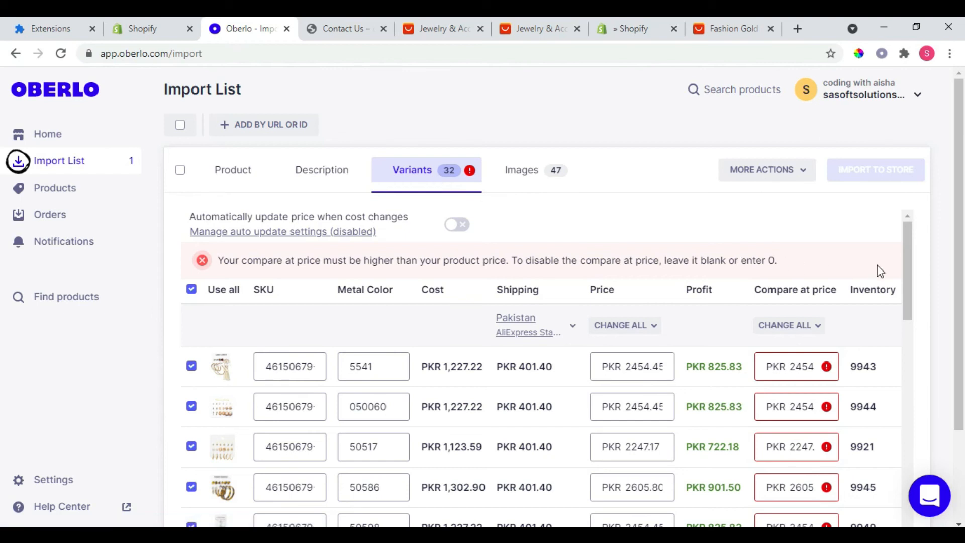
pyautogui.moveTo(905, 264)
pyautogui.mouseDown()
pyautogui.moveTo(910, 352)
pyautogui.moveTo(899, 272)
pyautogui.mouseUp()
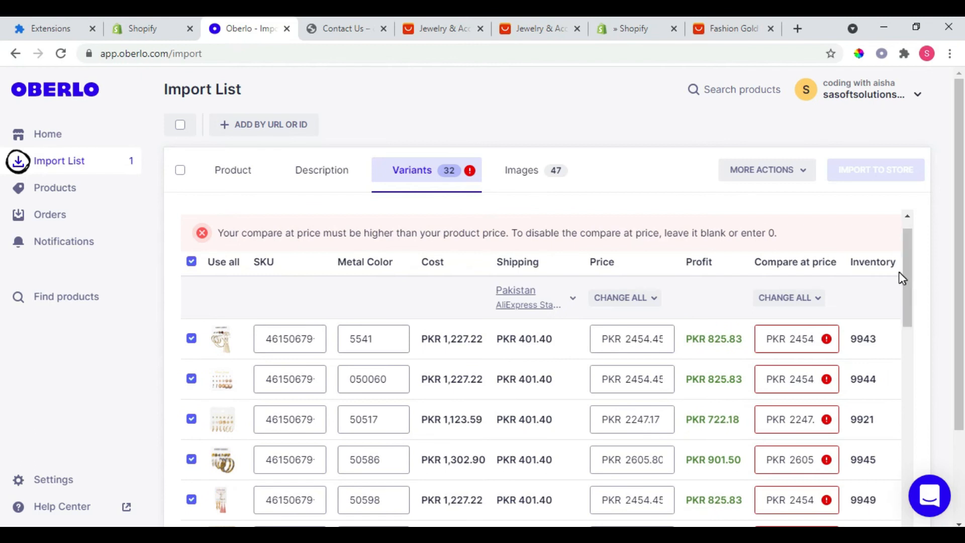
pyautogui.click(525, 182)
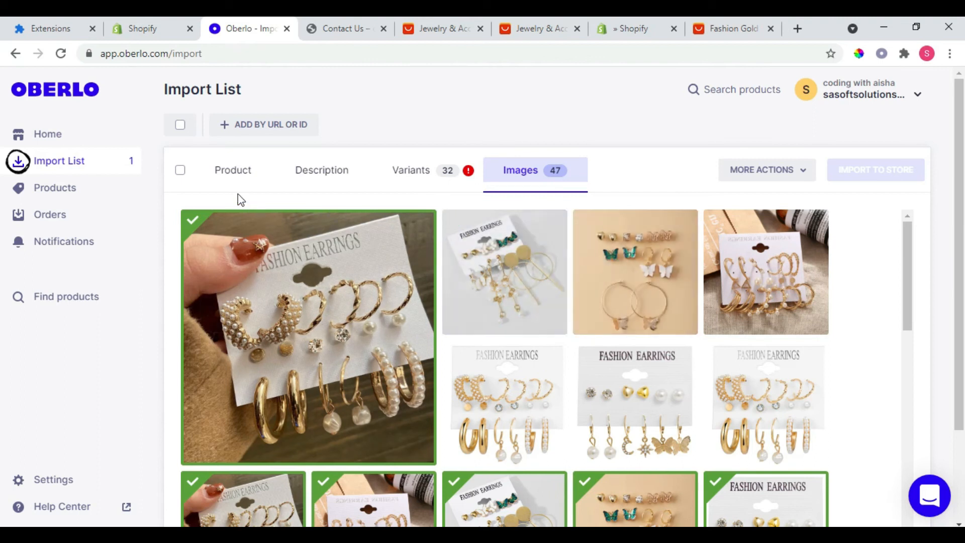
# Step: Open the earrings' product details and search the collections for "Artificial"
pyautogui.click(234, 171)
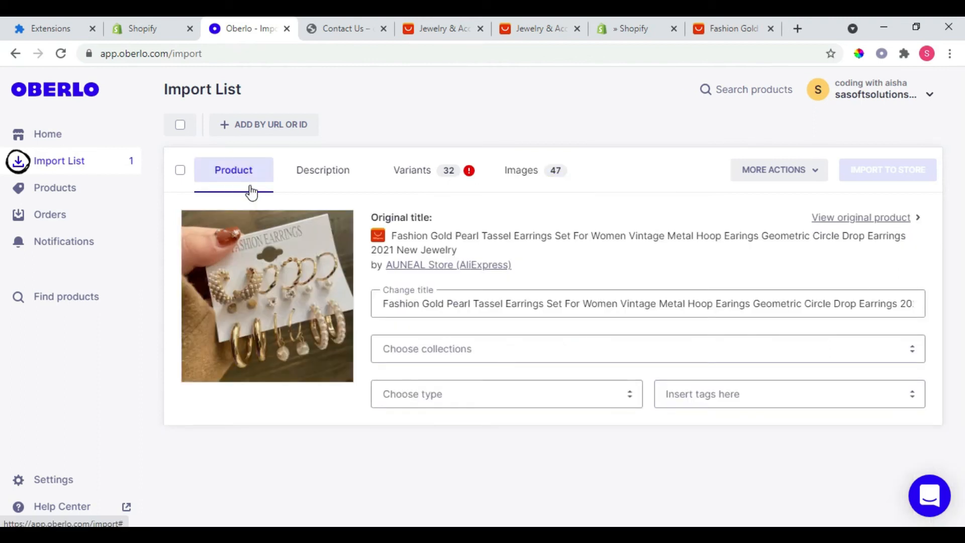
pyautogui.click(465, 304)
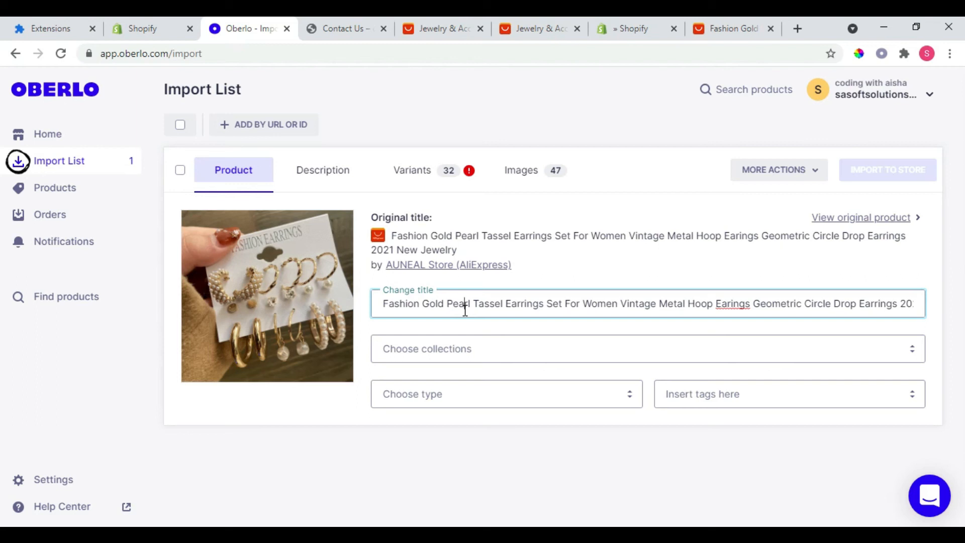
pyautogui.click(452, 349)
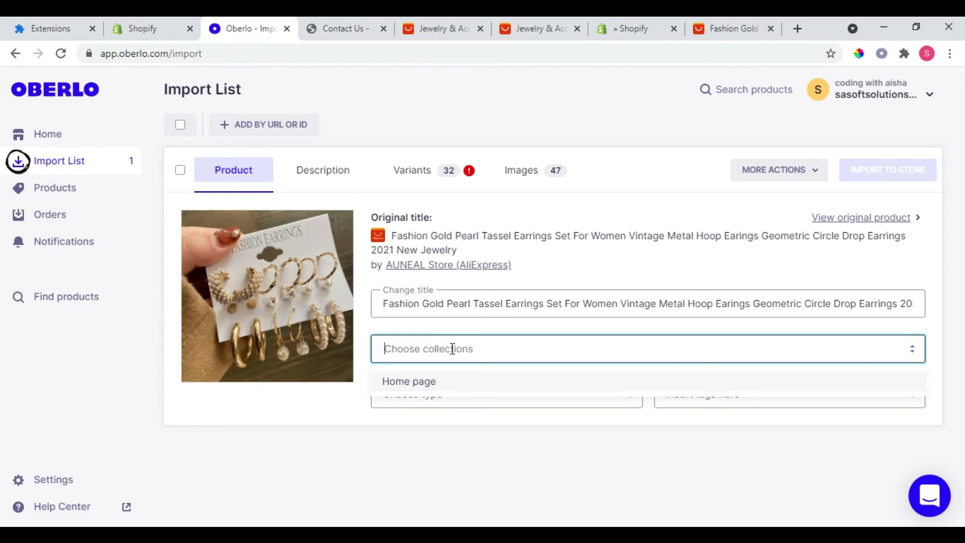
pyautogui.write('Artifici')
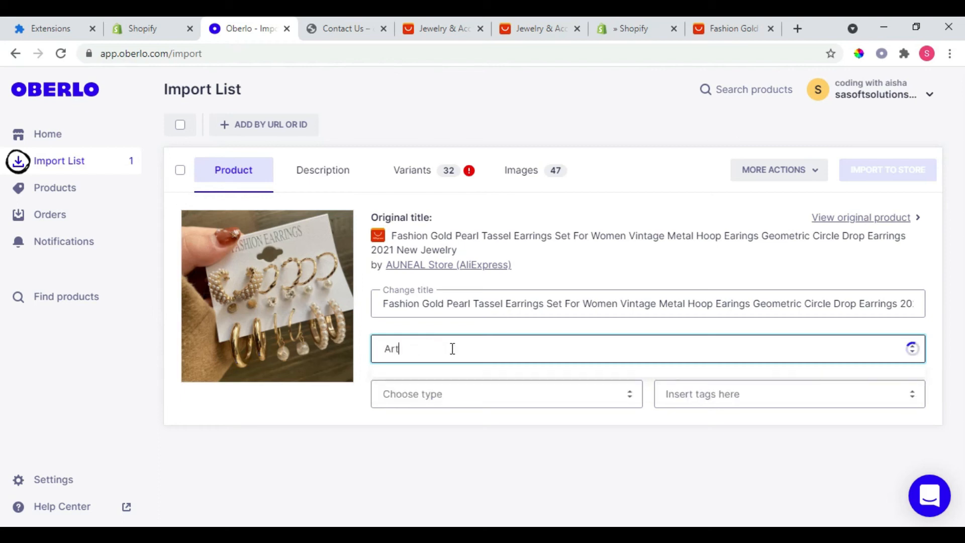
pyautogui.write('al')
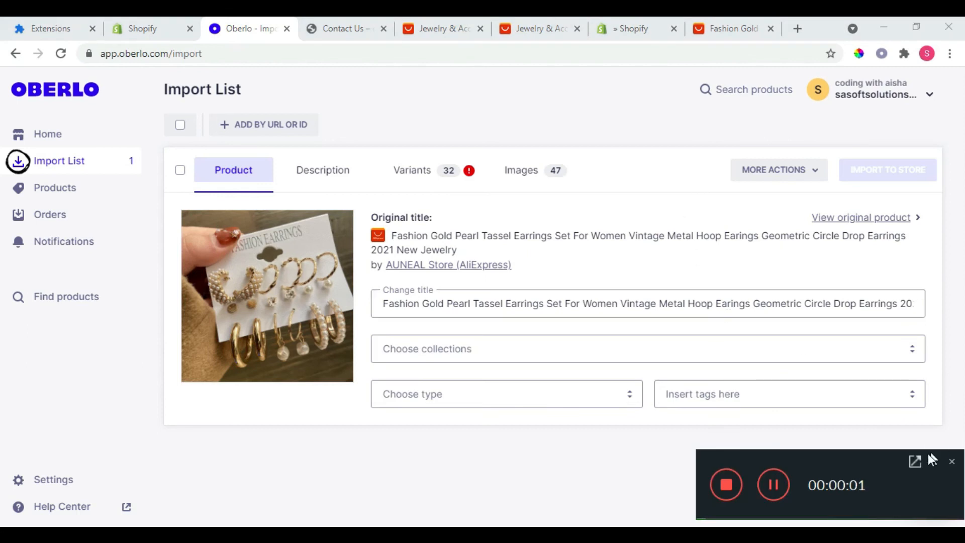
pyautogui.click(936, 462)
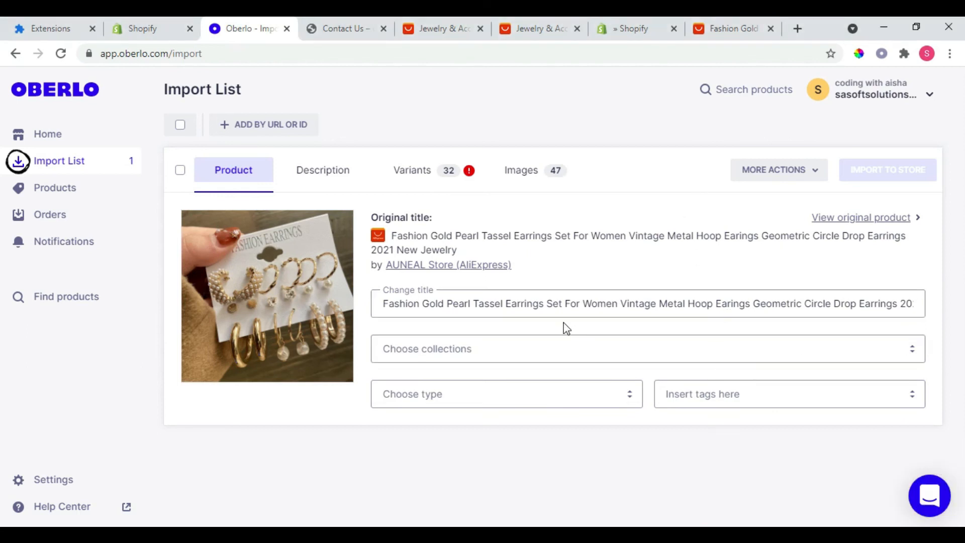
# Step: Replace the imported product's title with "Fashion Earings"
pyautogui.click(536, 308)
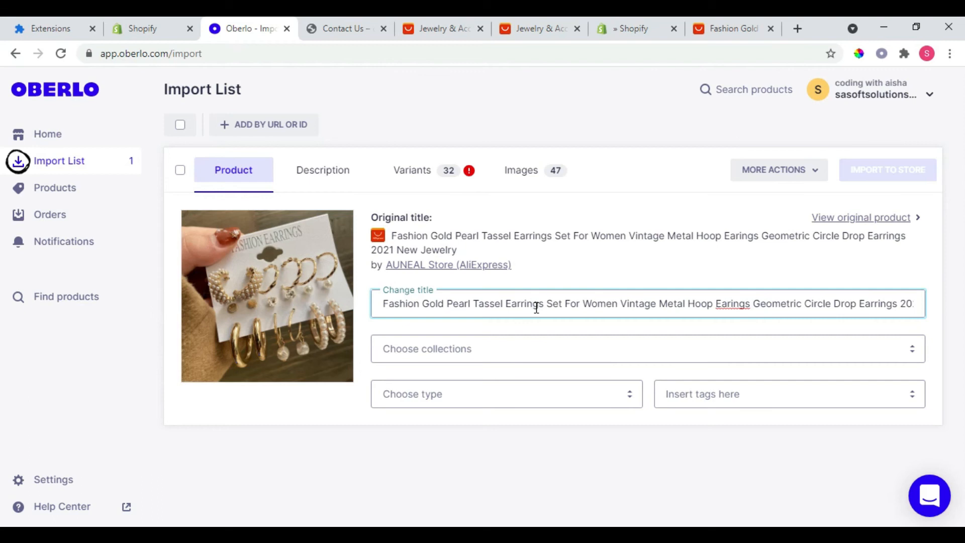
pyautogui.hotkey('ctrl', 'a')
pyautogui.press('BackSpace')
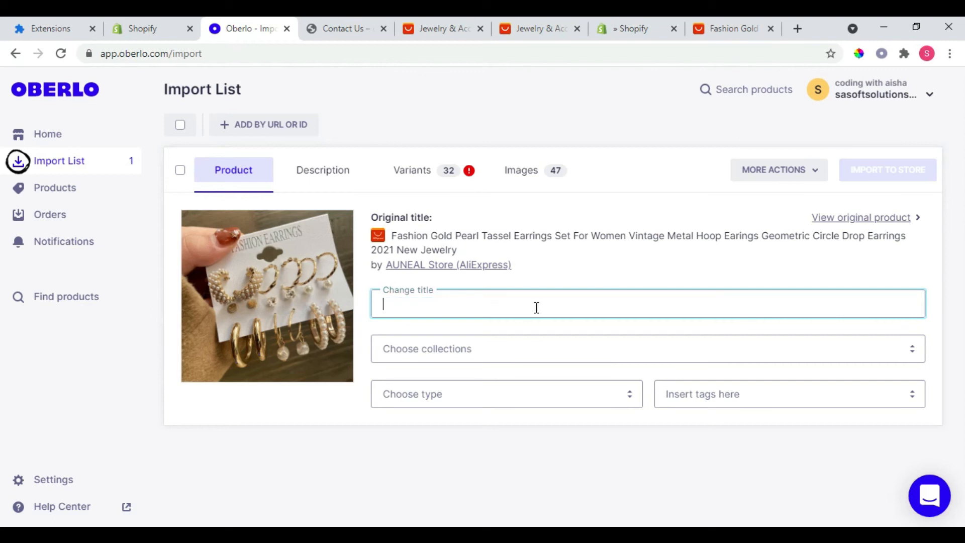
pyautogui.write('Fashion Earings')
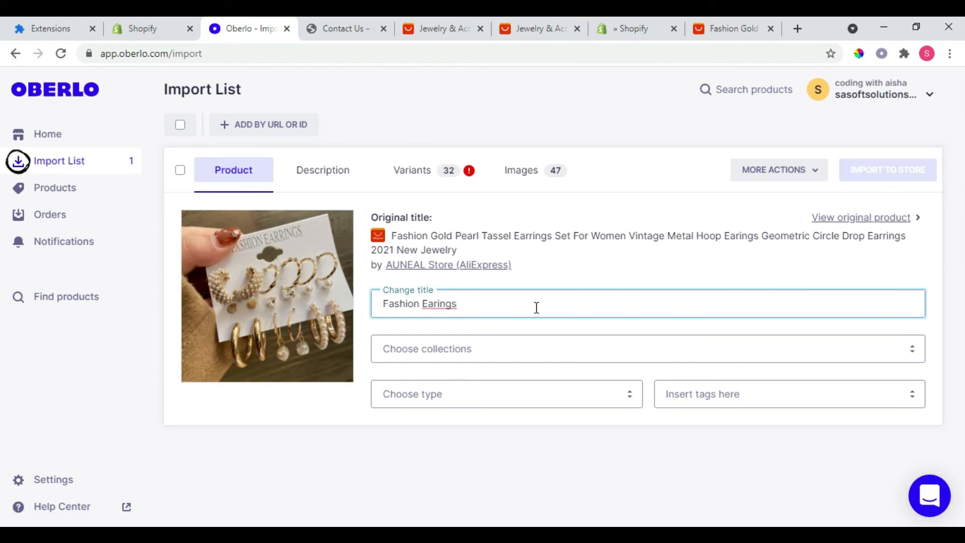
# Step: Try to find an "Artificial Jwellery" collection for the Fashion Earings product, leaving the collection unset
pyautogui.click(494, 355)
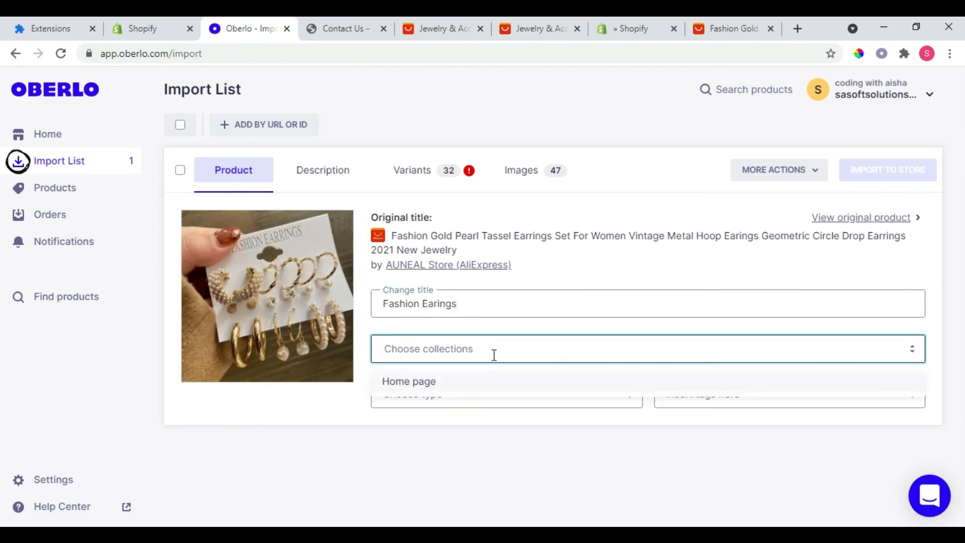
pyautogui.write('Artif')
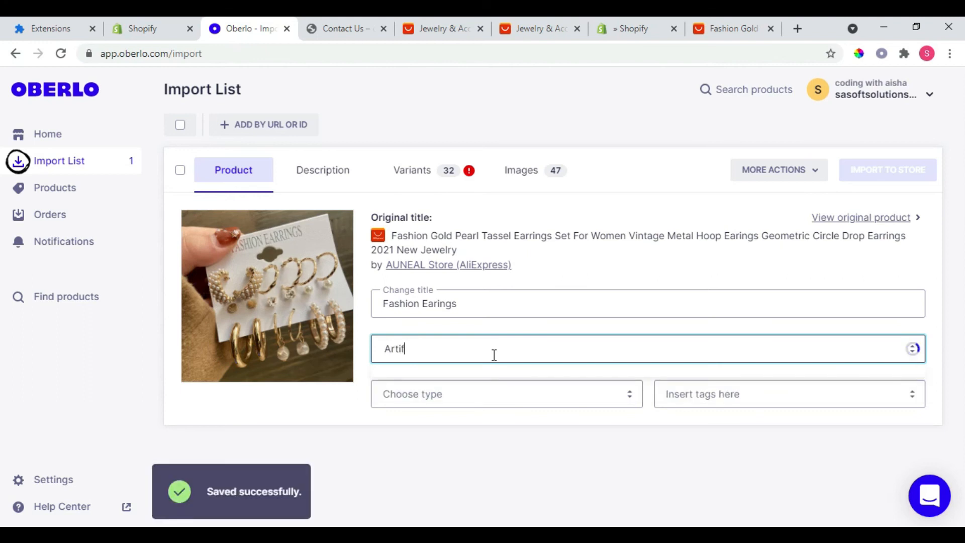
pyautogui.write('icial Jwellery')
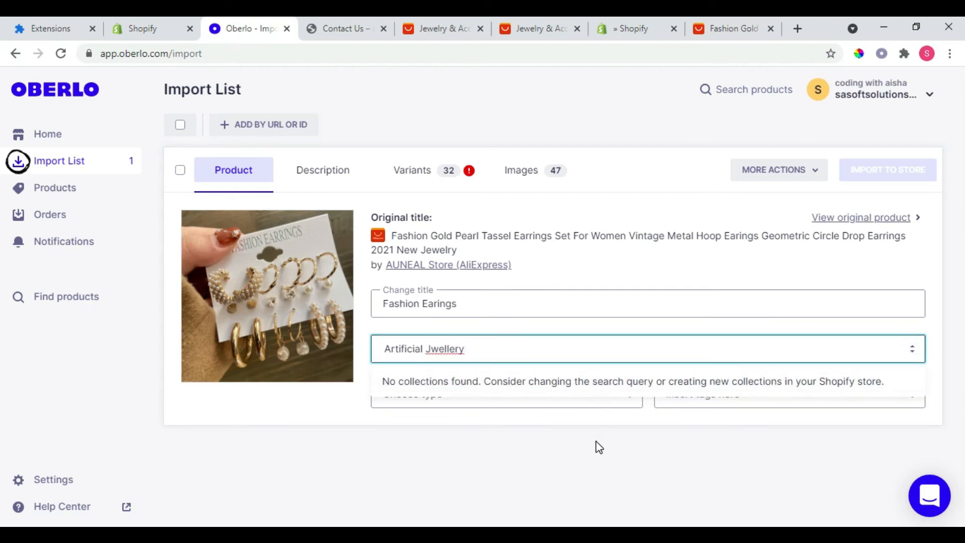
pyautogui.click(599, 447)
# Step: Create the tag "AJ" and assign it to the Fashion Earings product
pyautogui.click(695, 402)
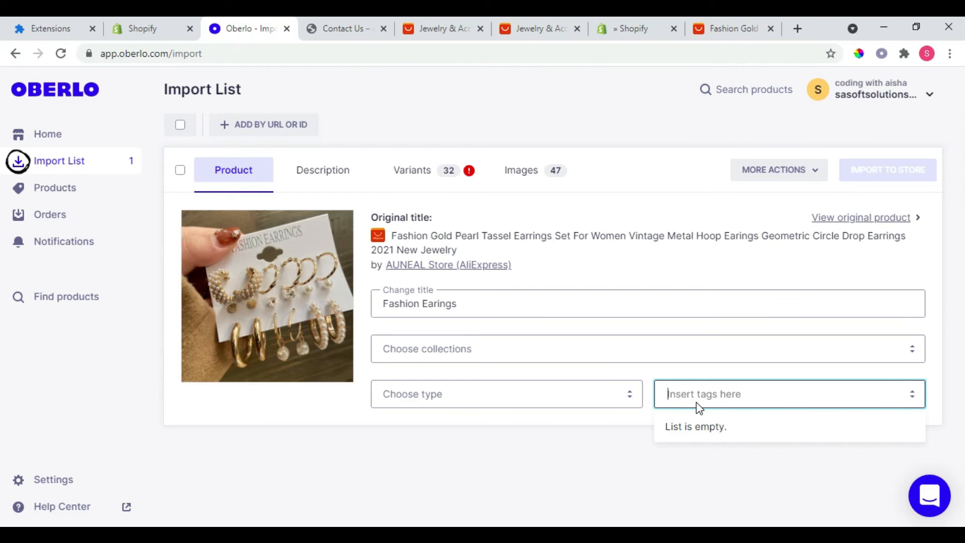
pyautogui.write('AJ')
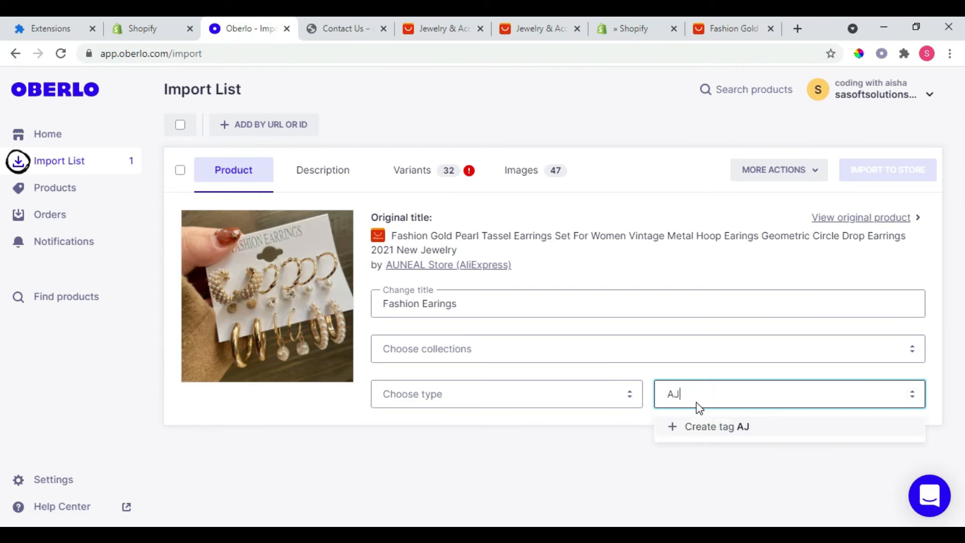
pyautogui.click(704, 430)
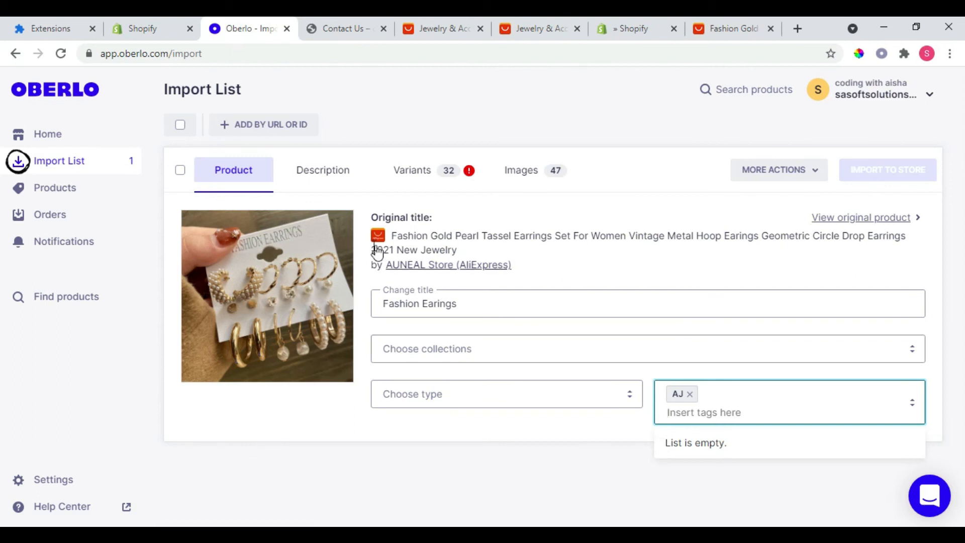
# Step: Examine the Fashion Earings product's description, variant prices, images and additional product actions
pyautogui.click(335, 185)
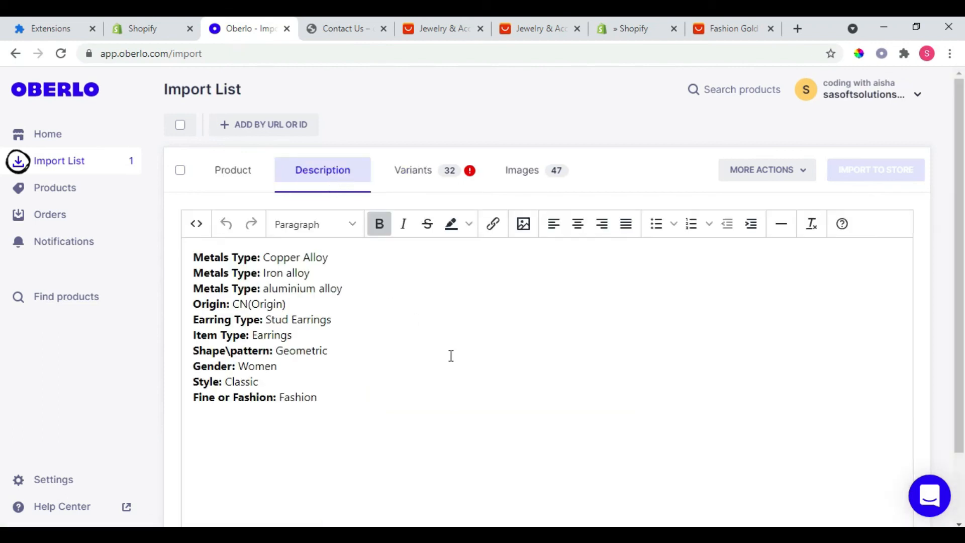
pyautogui.scroll(-2, 3, 302)
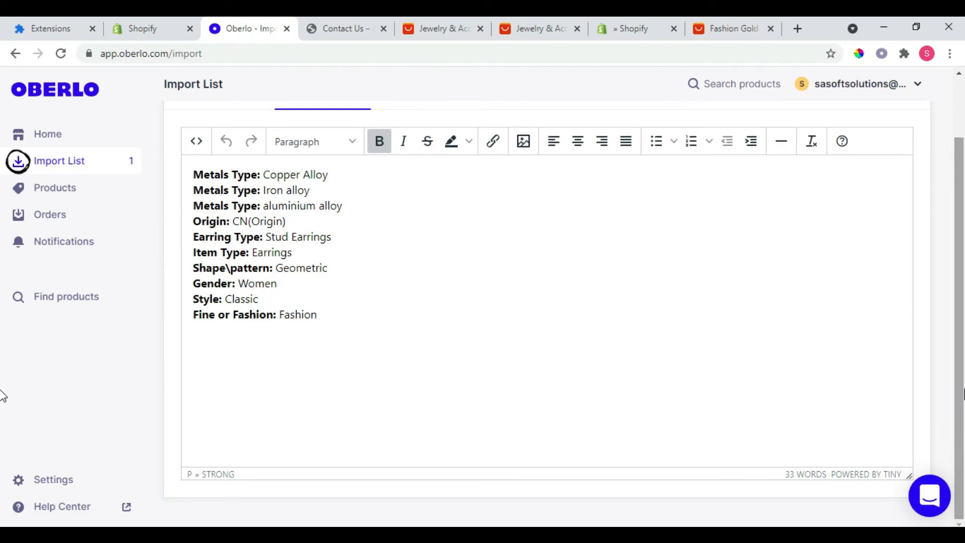
pyautogui.scroll(2, 2, 347)
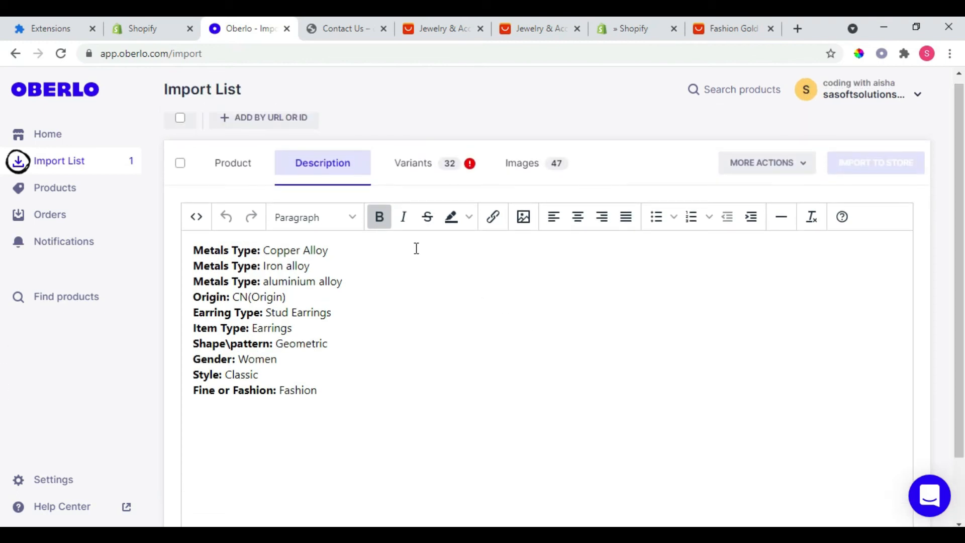
pyautogui.click(397, 166)
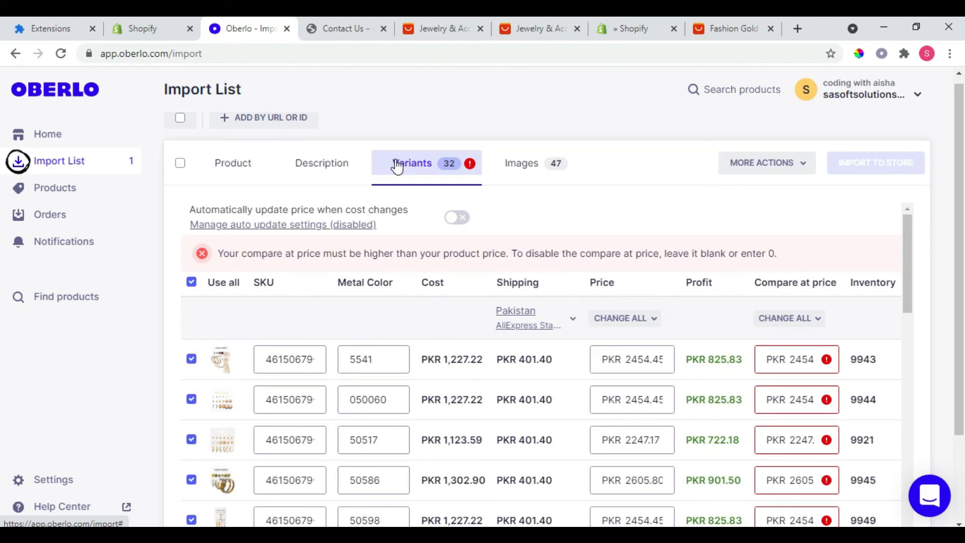
pyautogui.click(640, 362)
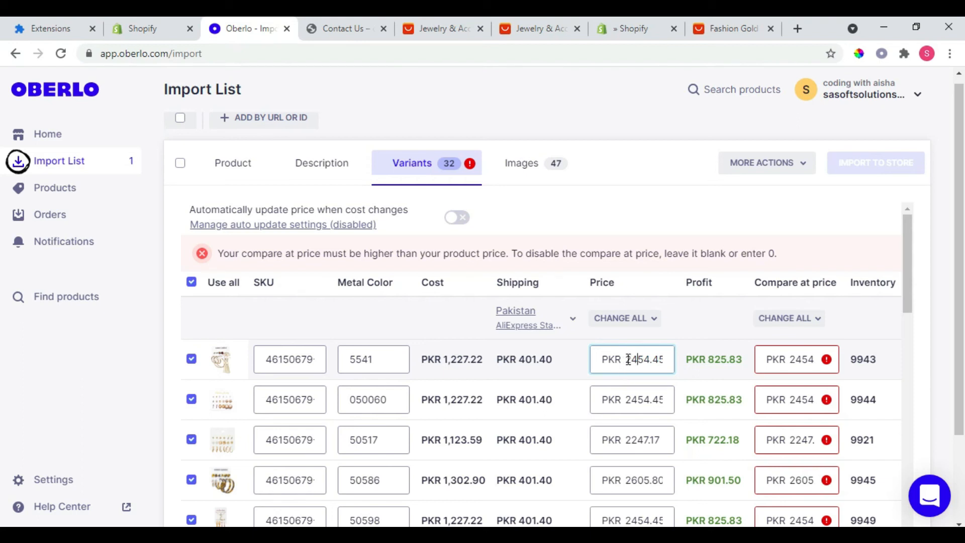
pyautogui.moveTo(625, 360); pyautogui.dragTo(653, 362)
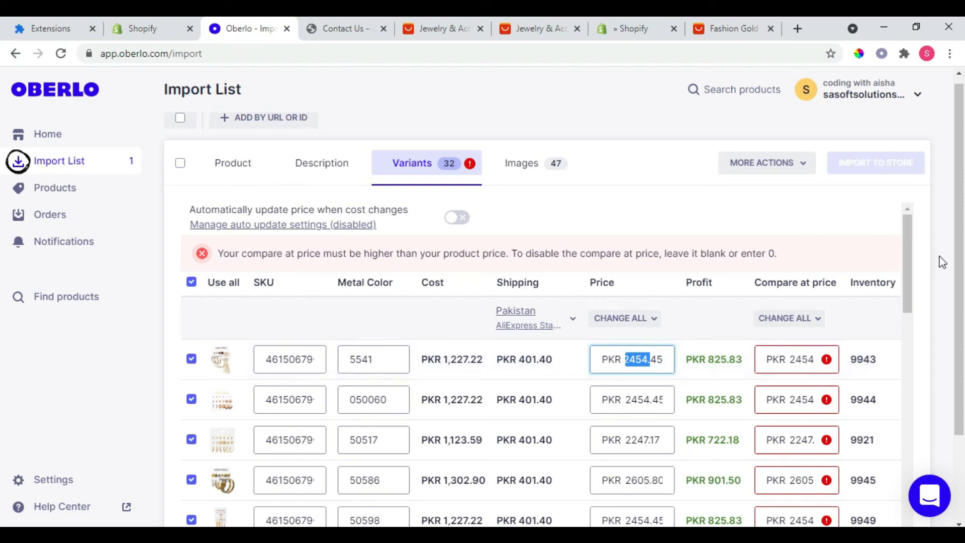
pyautogui.scroll(-3, 905, 272)
pyautogui.moveTo(901, 388); pyautogui.dragTo(907, 526)
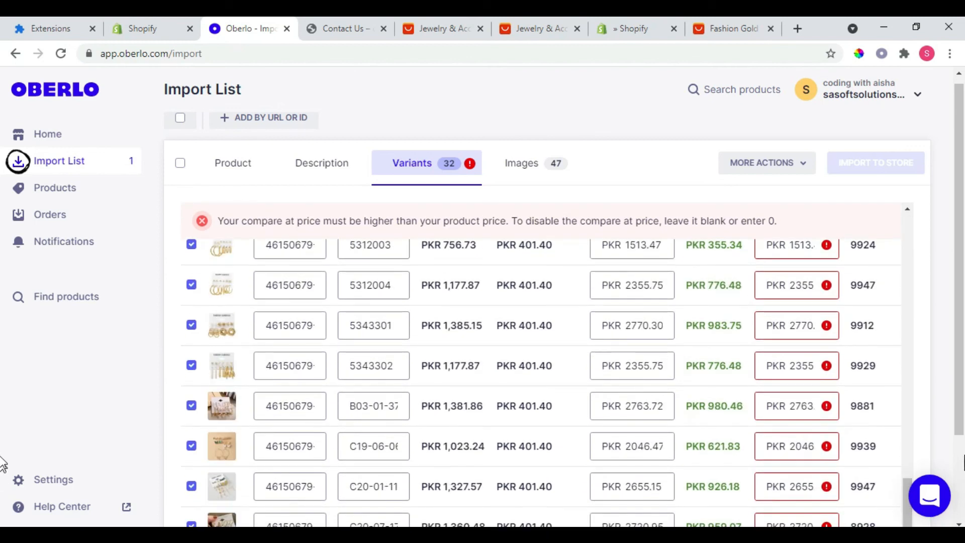
pyautogui.scroll(-2, 2, 402)
pyautogui.scroll(2, 4, 519)
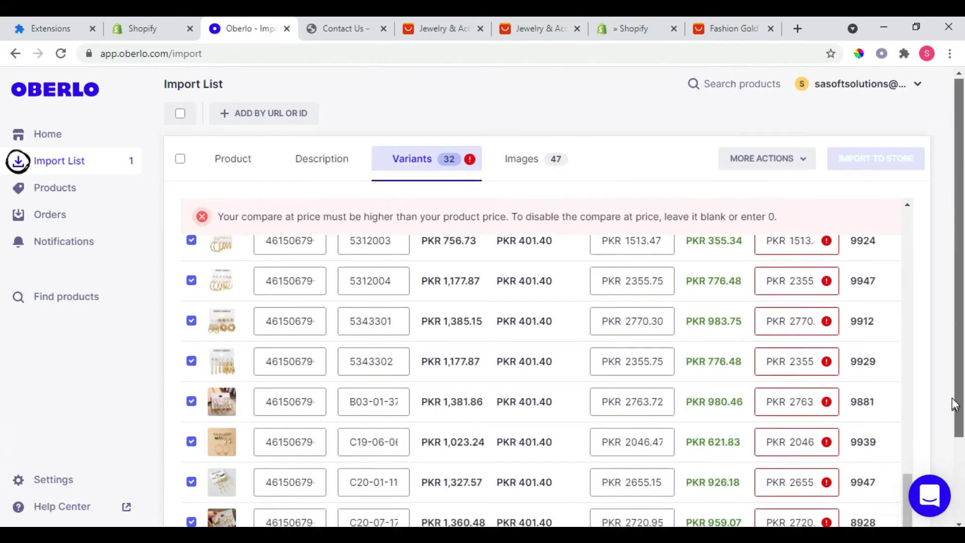
pyautogui.click(555, 167)
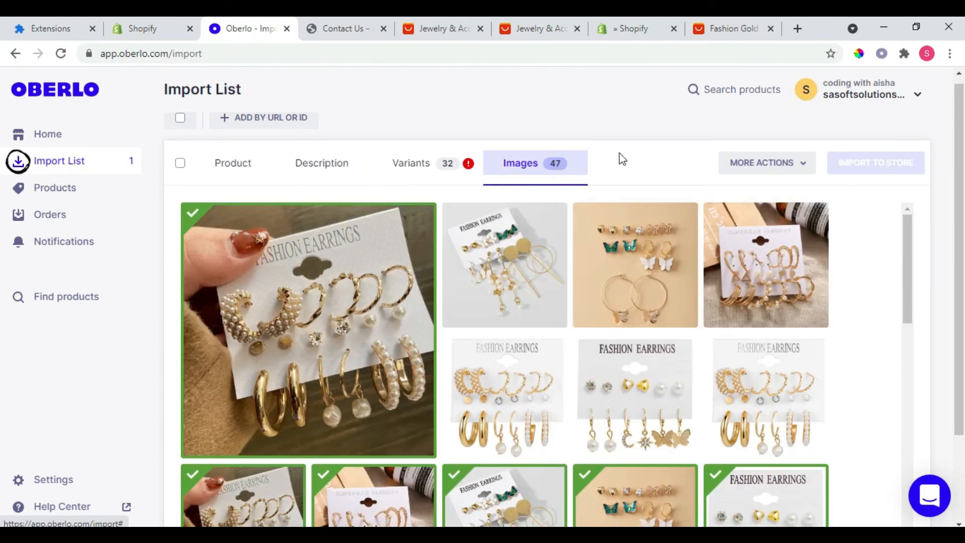
pyautogui.click(738, 167)
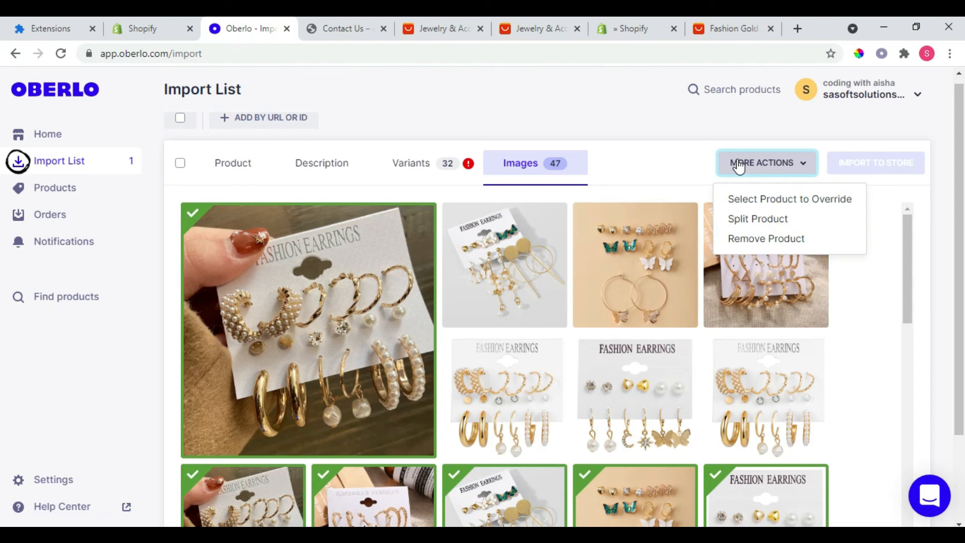
pyautogui.click(234, 179)
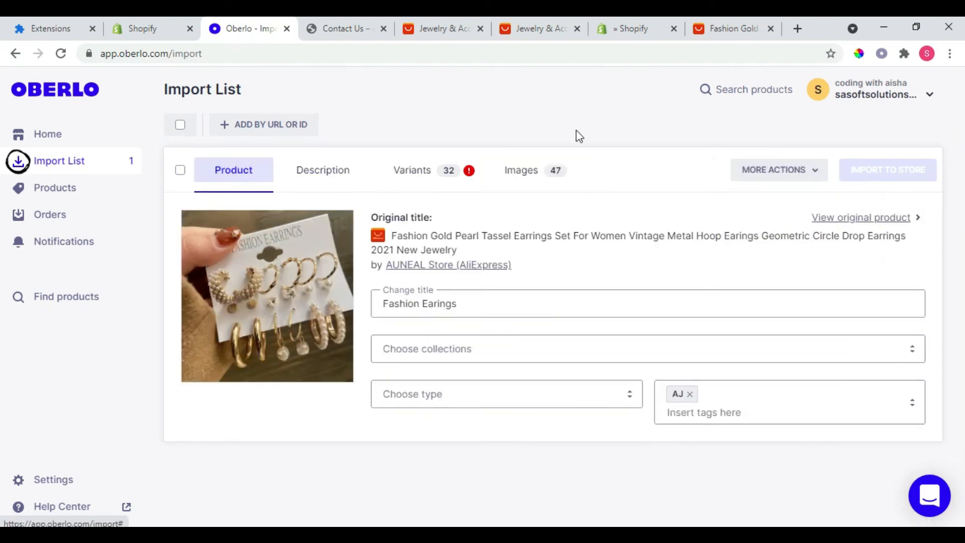
pyautogui.click(748, 174)
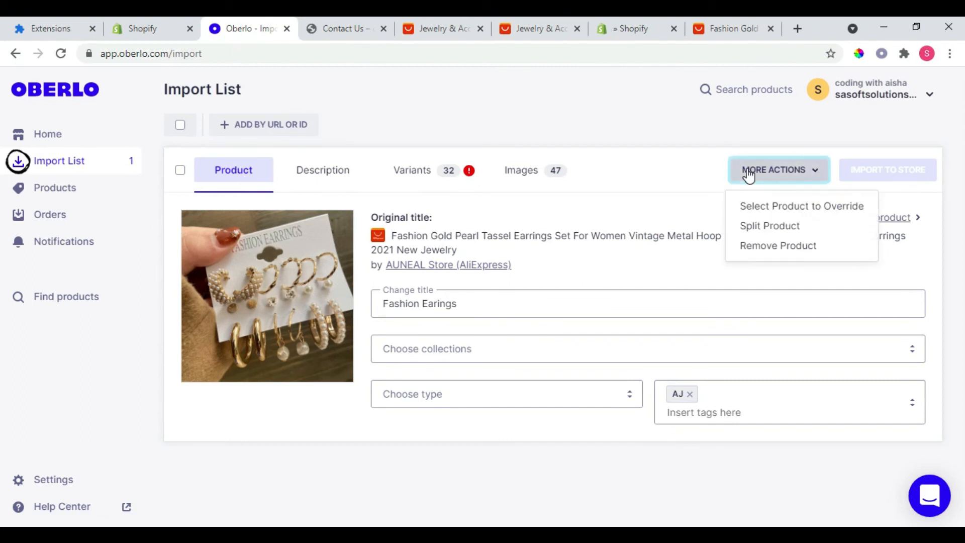
pyautogui.click(748, 171)
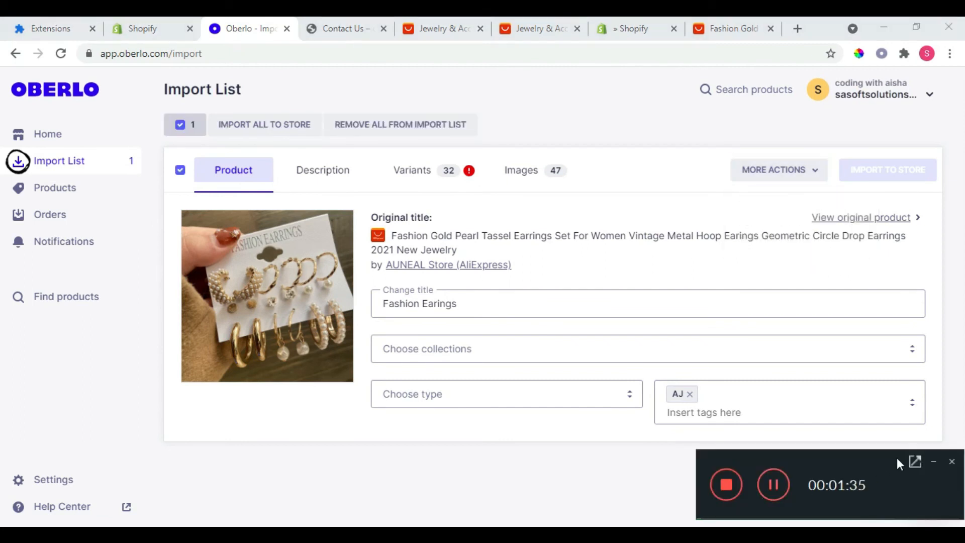
# Step: Import the selected Fashion Earings product to the Shopify store and confirm pushing it
pyautogui.click(933, 462)
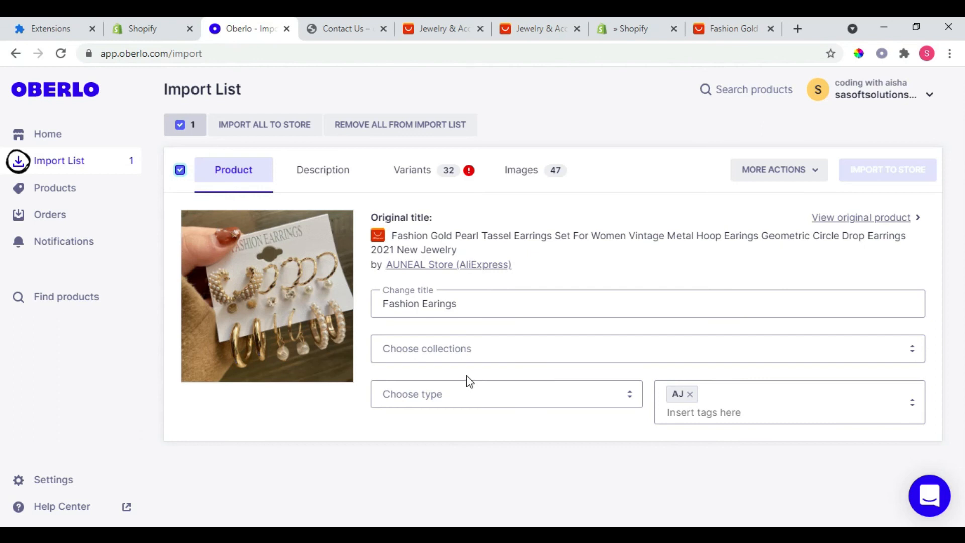
pyautogui.click(253, 128)
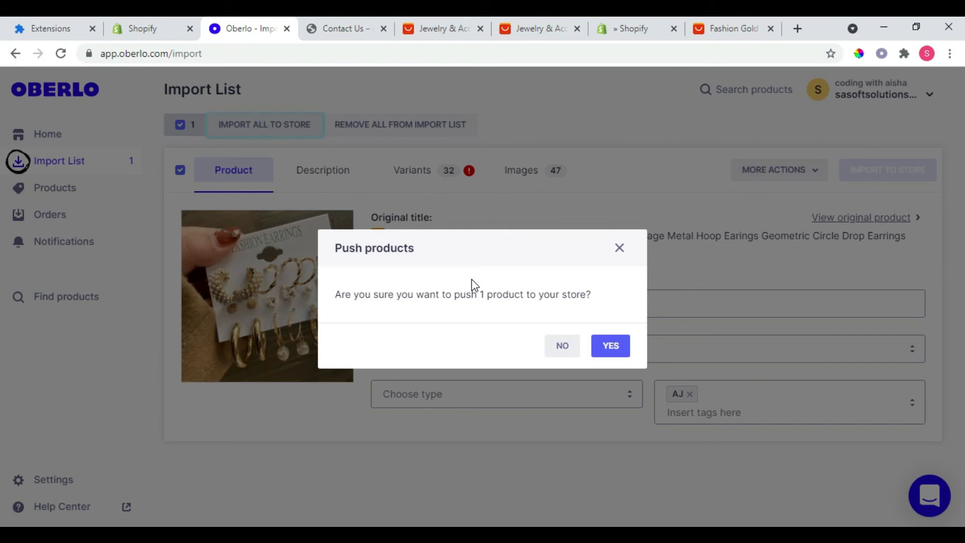
pyautogui.click(611, 351)
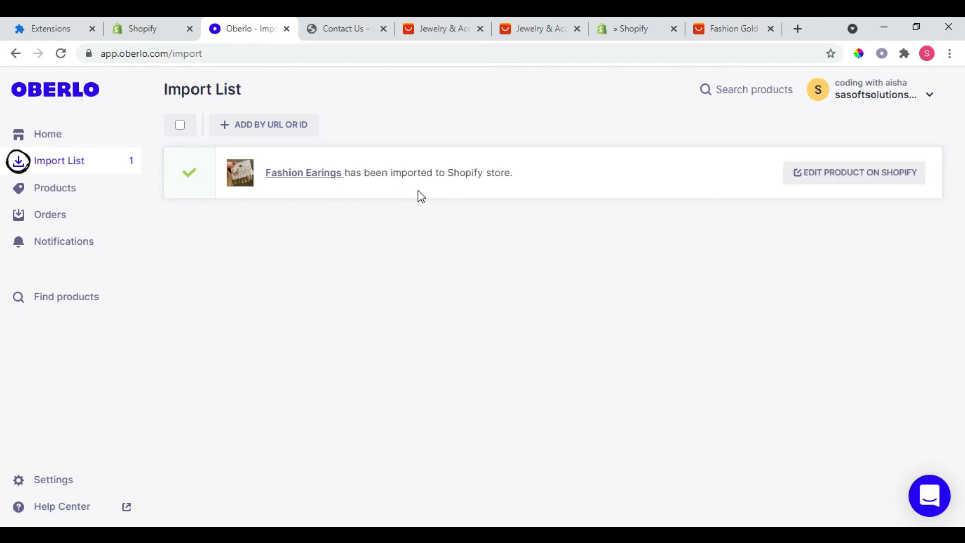
# Step: Switch to the Shopify admin, check the product list and open the online store's navigation settings
pyautogui.click(139, 23)
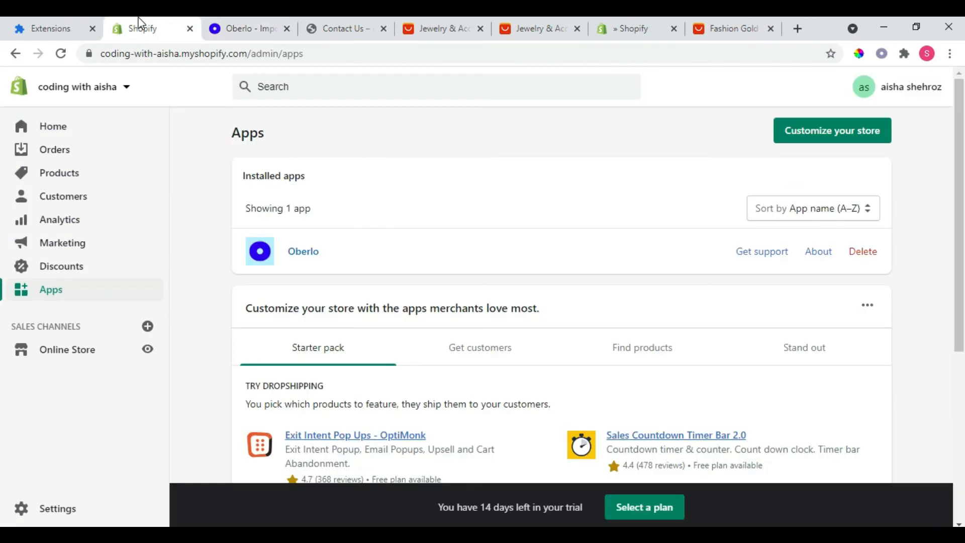
pyautogui.click(78, 182)
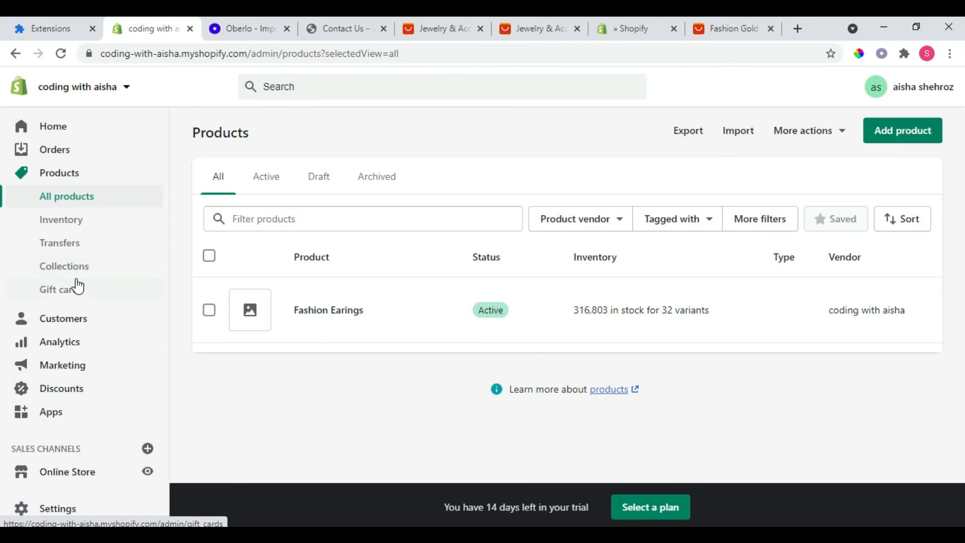
pyautogui.click(73, 472)
pyautogui.click(68, 447)
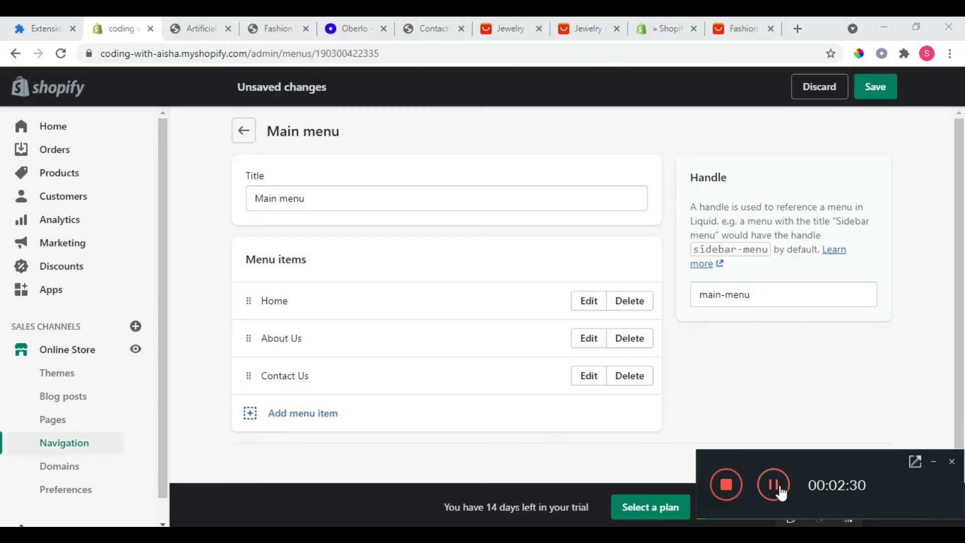
pyautogui.click(930, 461)
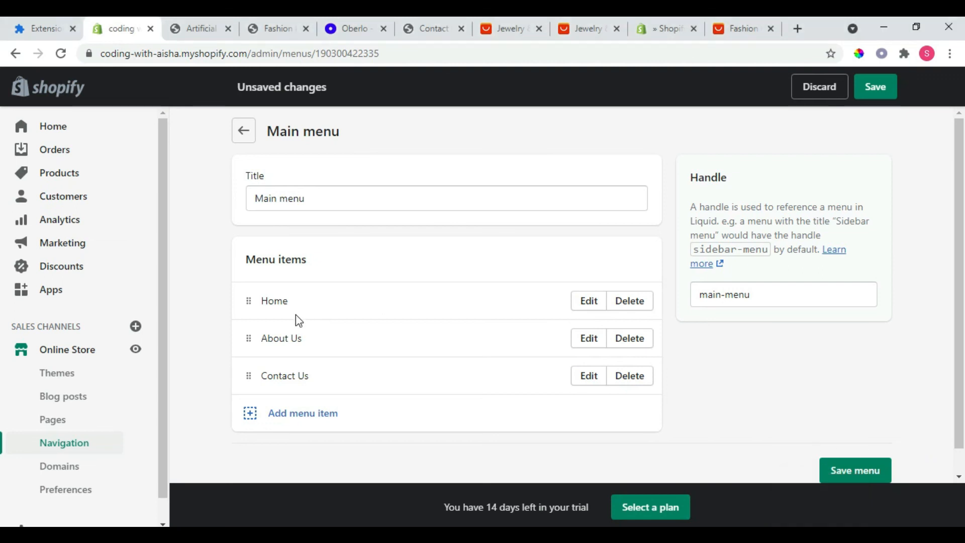
# Step: Start a new item in the main menu and name it "Jwellery products"
pyautogui.click(287, 415)
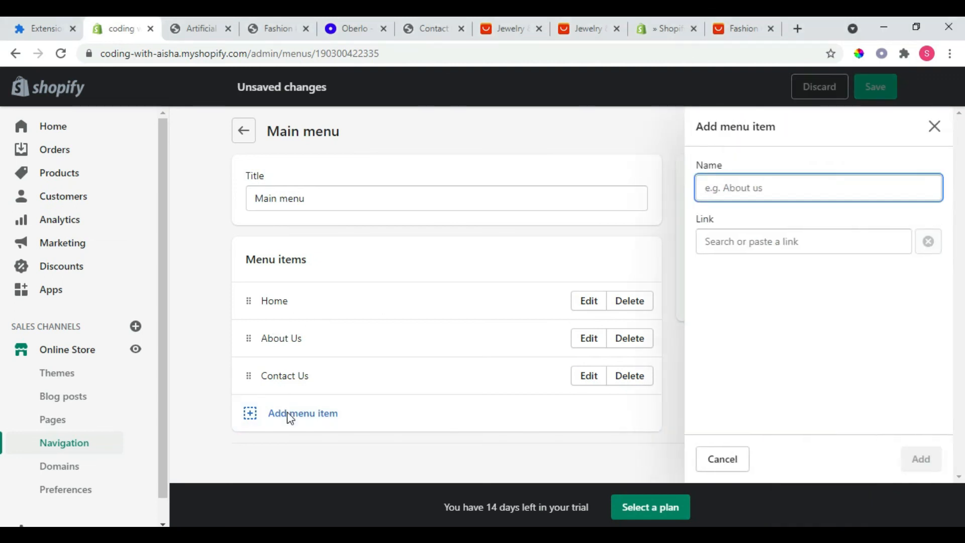
pyautogui.write('Ar')
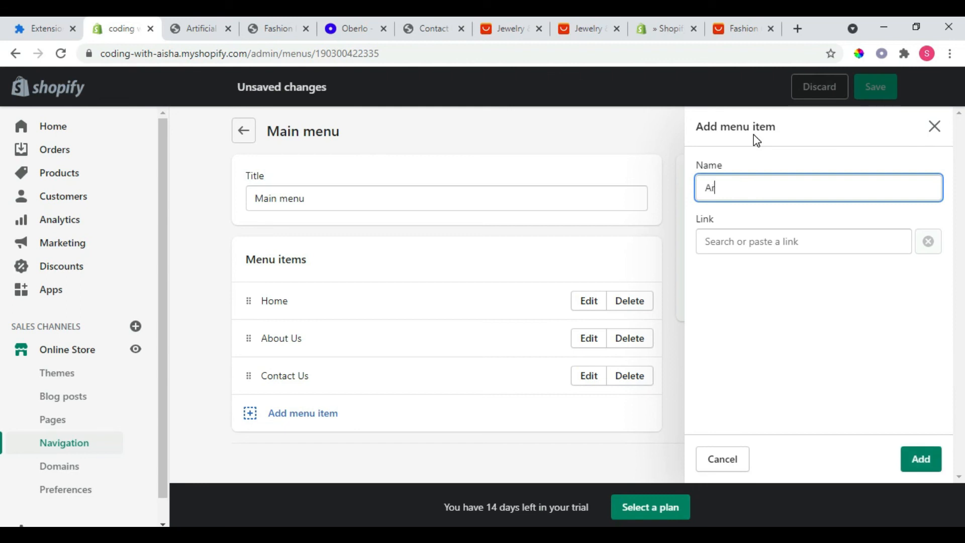
pyautogui.press('BackSpace')
pyautogui.press('BackSpace')
pyautogui.write('Jwellery products')
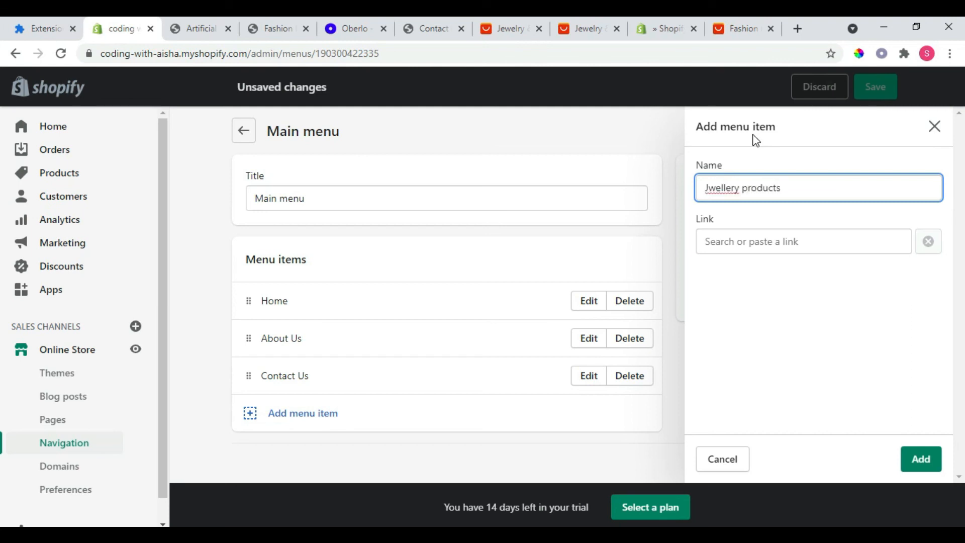
# Step: Link the new menu item to the Artificial Jwellery collection filtered by the tag AJ, add it and save the menu
pyautogui.click(717, 239)
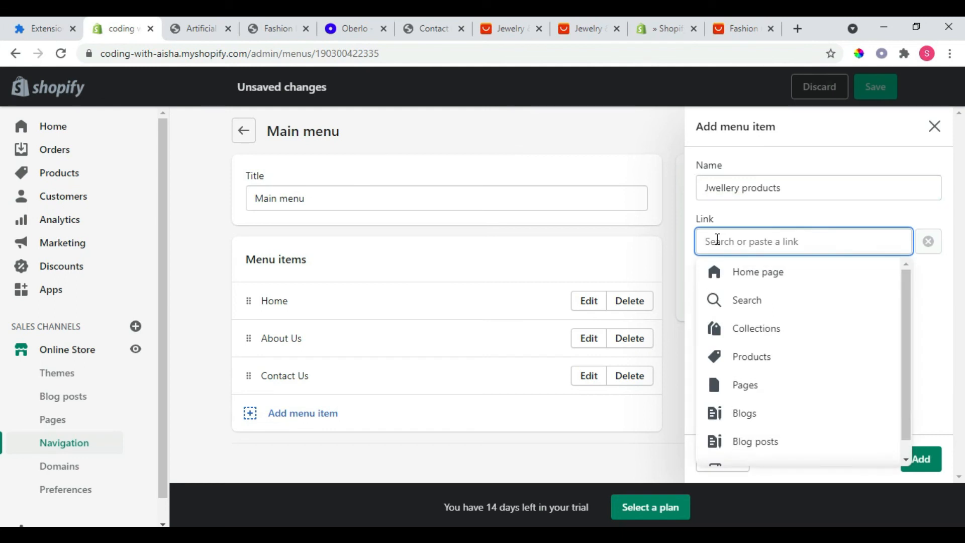
pyautogui.click(733, 331)
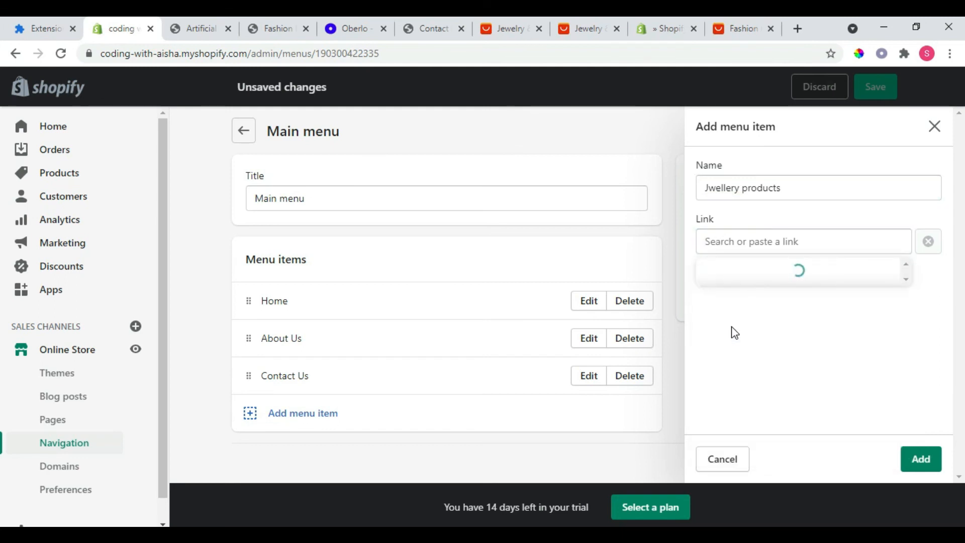
pyautogui.click(733, 330)
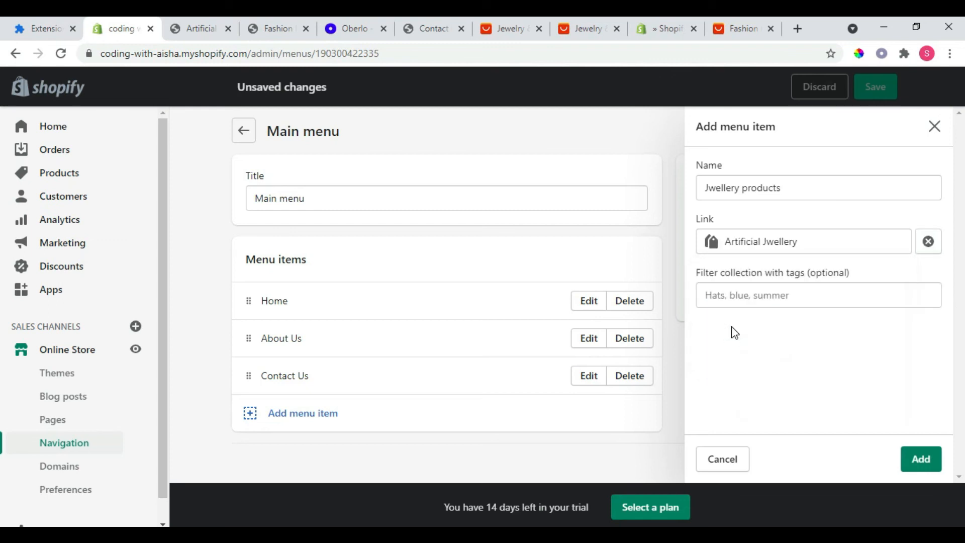
pyautogui.click(740, 298)
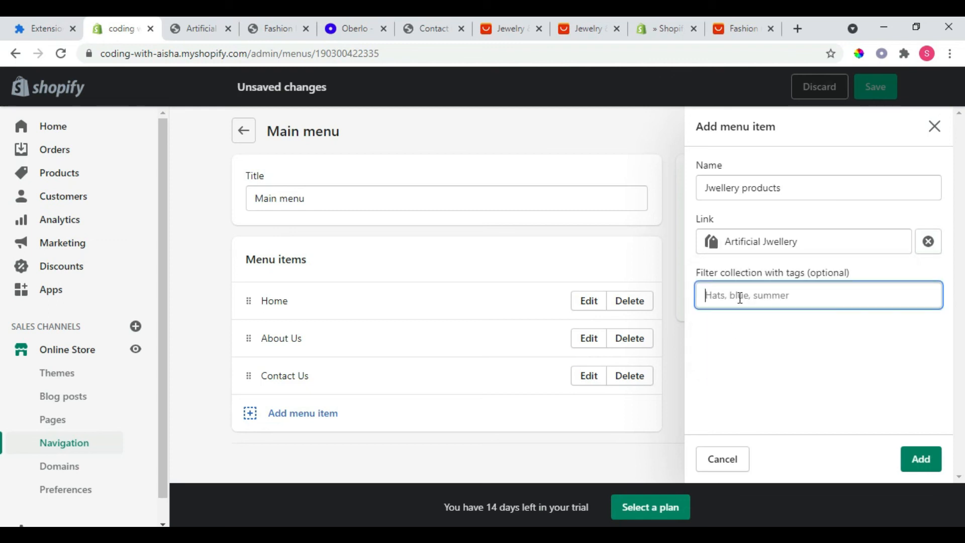
pyautogui.write('AJ')
pyautogui.click(914, 459)
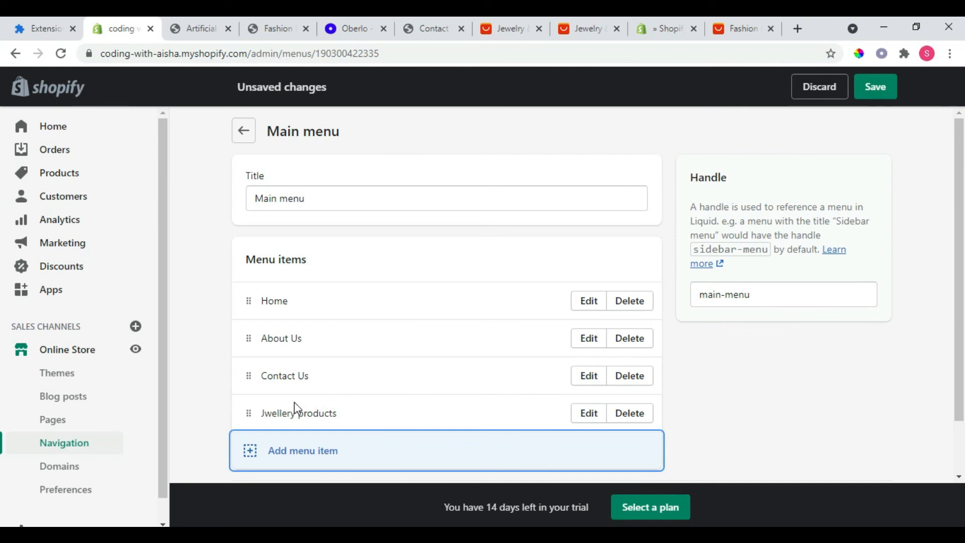
pyautogui.click(875, 89)
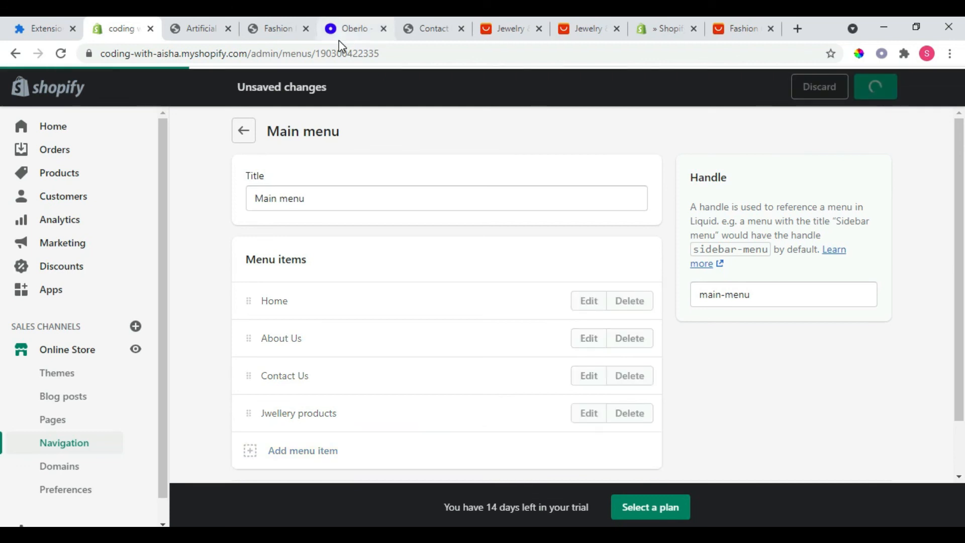
# Step: Preview the online store and view the Jwellery products page, dismissing the store password notice
pyautogui.click(136, 349)
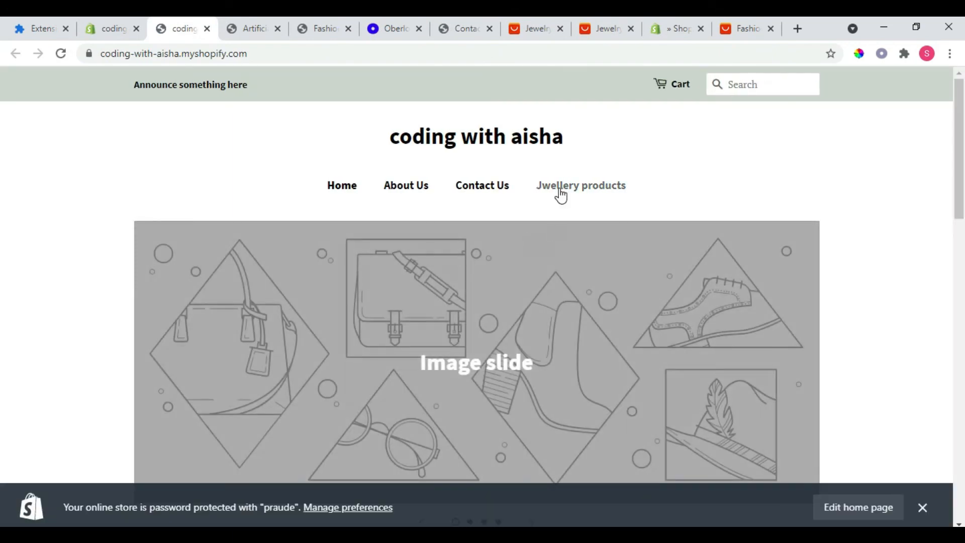
pyautogui.click(560, 195)
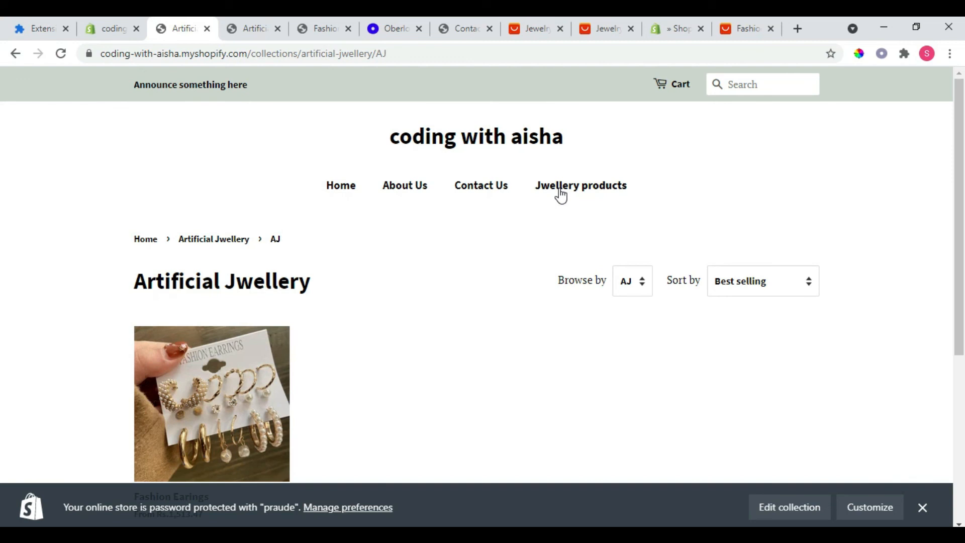
pyautogui.moveTo(956, 162); pyautogui.dragTo(961, 233)
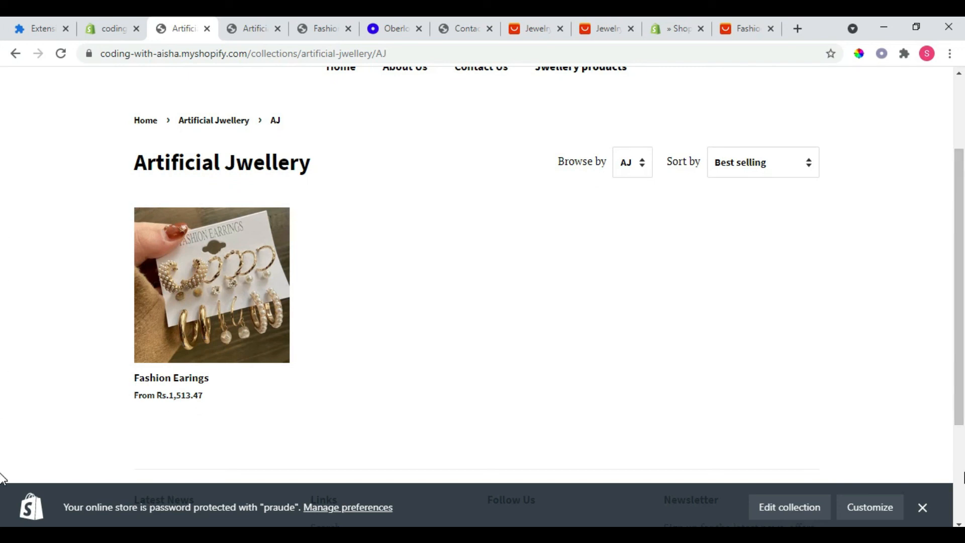
pyautogui.click(923, 507)
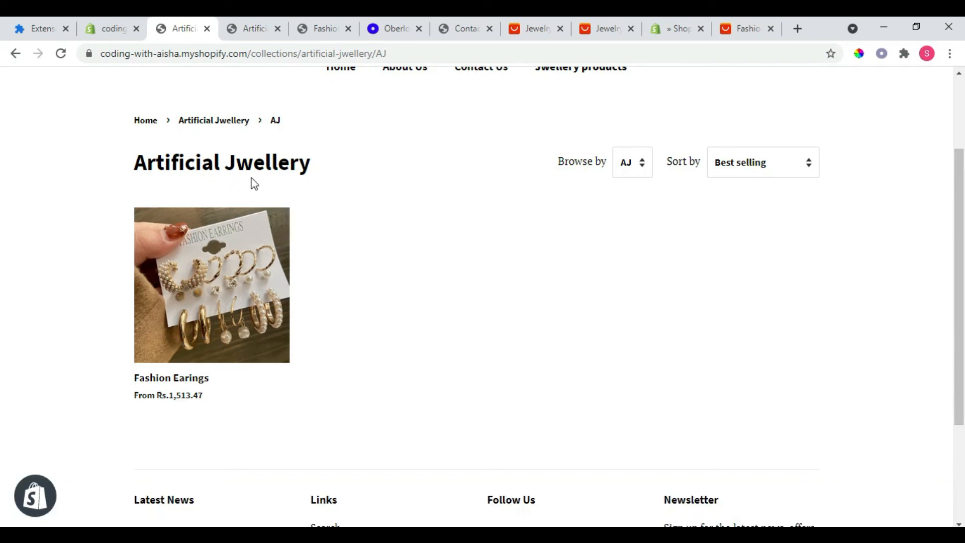
# Step: Open the Fashion Earings product page in a separate tab and examine its images and details
pyautogui.rightClick(182, 277)
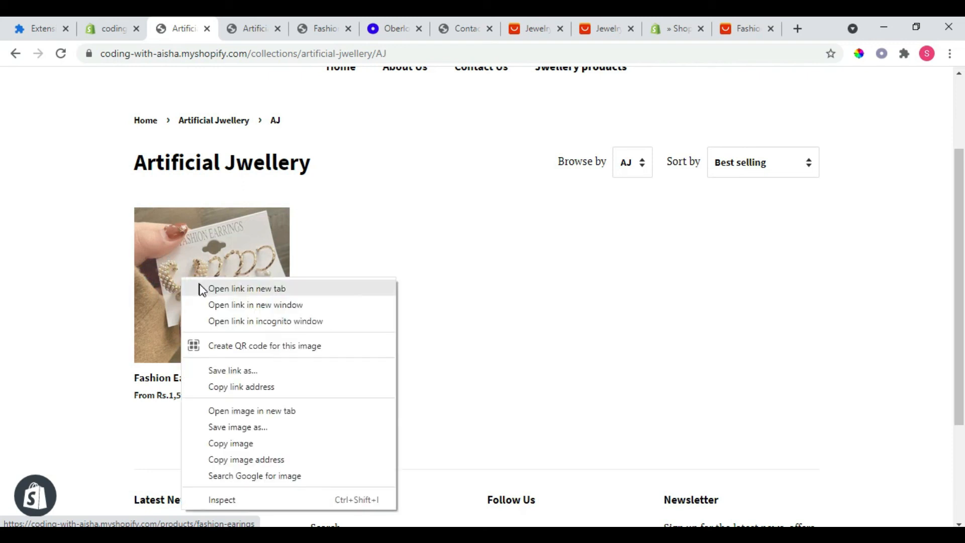
pyautogui.click(199, 286)
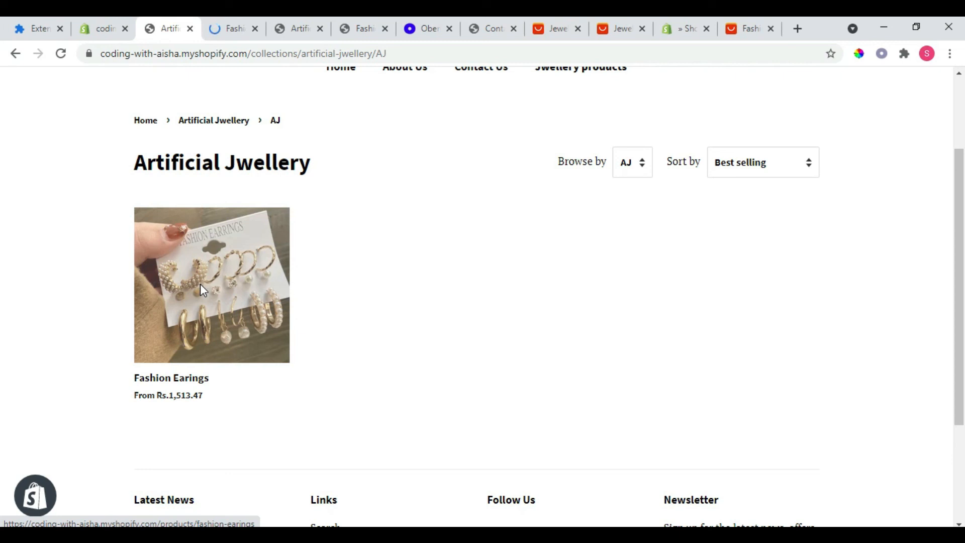
pyautogui.click(225, 29)
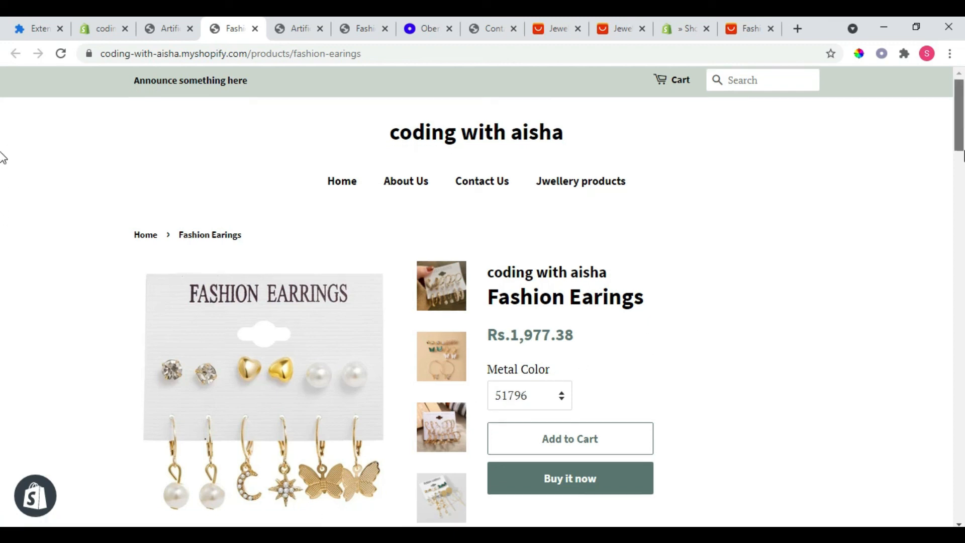
pyautogui.scroll(-12, 2, 190)
pyautogui.scroll(-9, 3, 237)
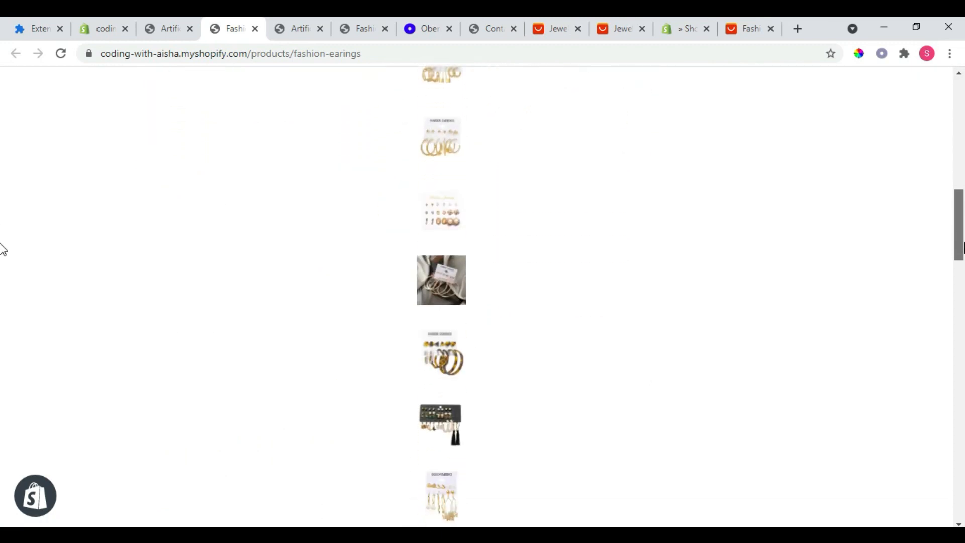
pyautogui.scroll(-7, 2, 303)
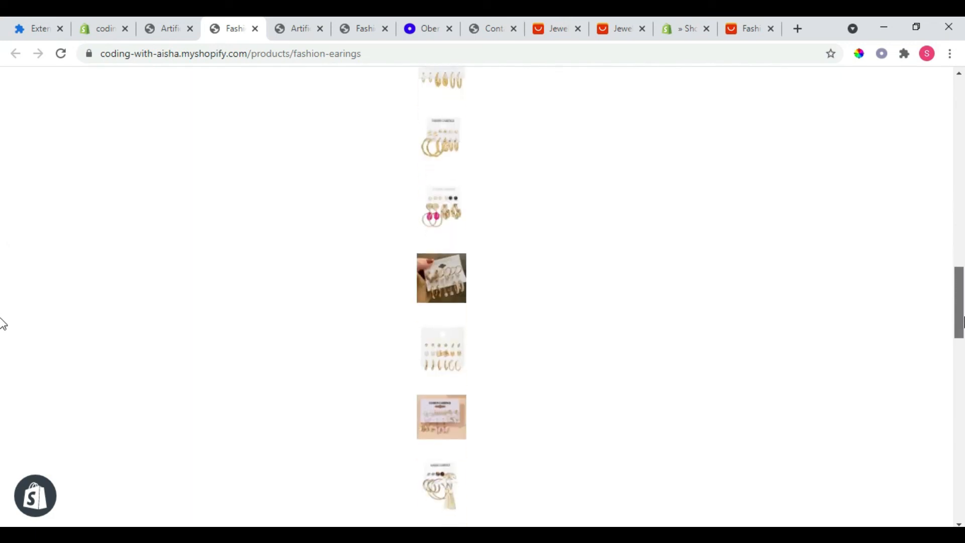
pyautogui.scroll(-3, 3, 372)
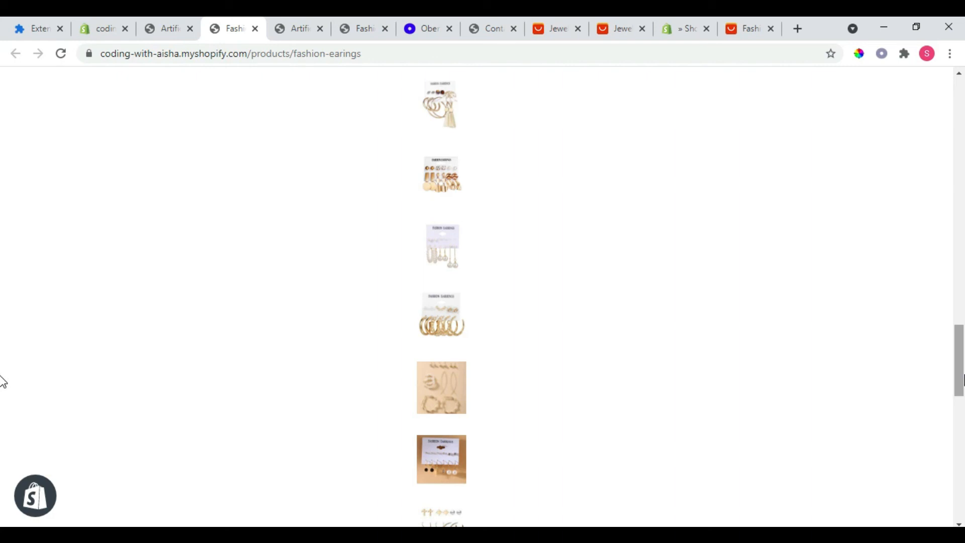
pyautogui.scroll(-12, 2, 382)
# Step: Add the Fashion Earings product in metal color 51796 to the cart
pyautogui.scroll(5, 2, 467)
pyautogui.moveTo(961, 464); pyautogui.dragTo(961, 129)
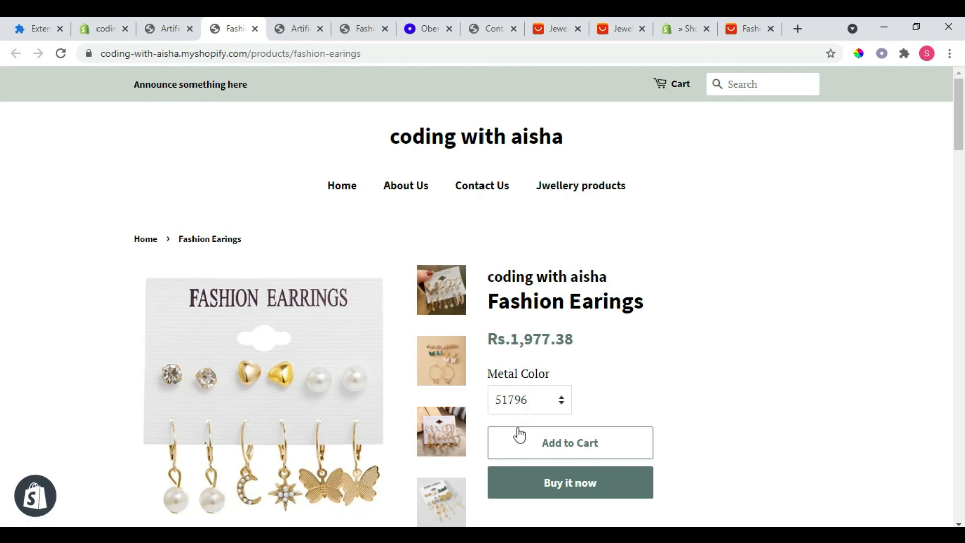
pyautogui.click(521, 458)
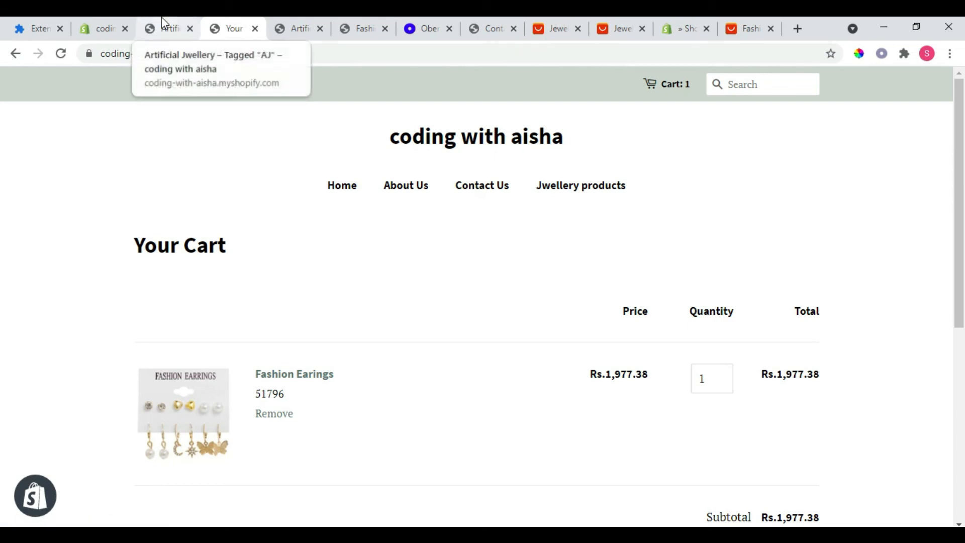
# Step: In the store admin's themes, add the free theme with the wristwatch preview to the theme library and publish it
pyautogui.click(95, 23)
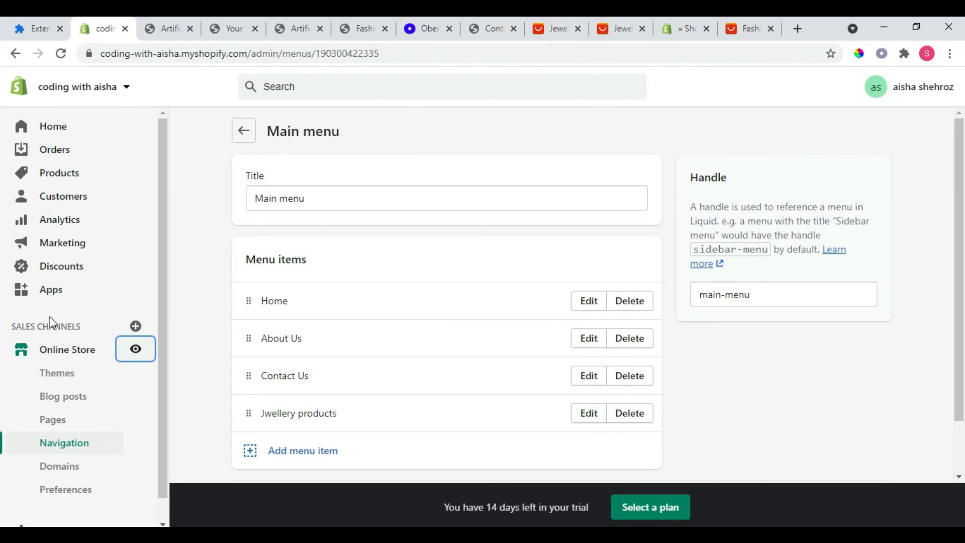
pyautogui.click(55, 380)
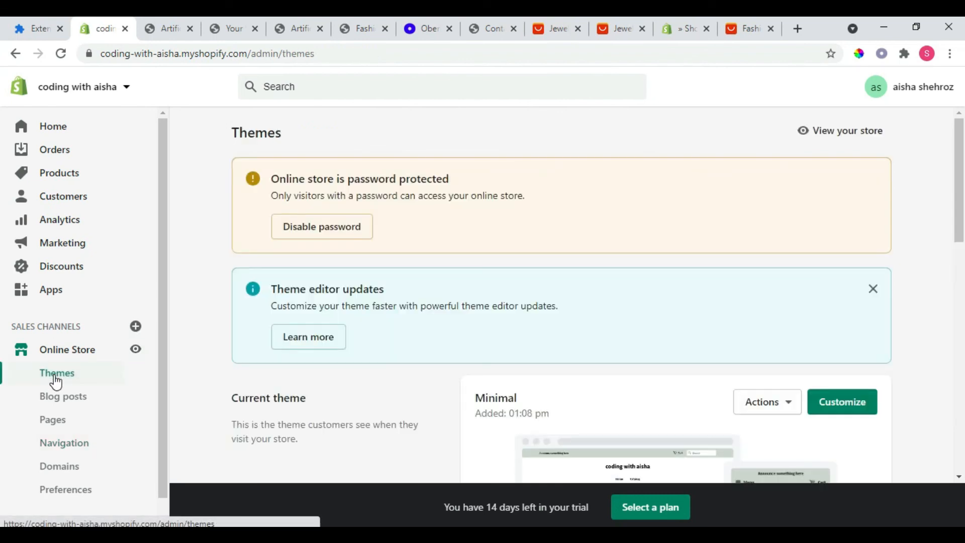
pyautogui.moveTo(959, 166); pyautogui.dragTo(963, 361)
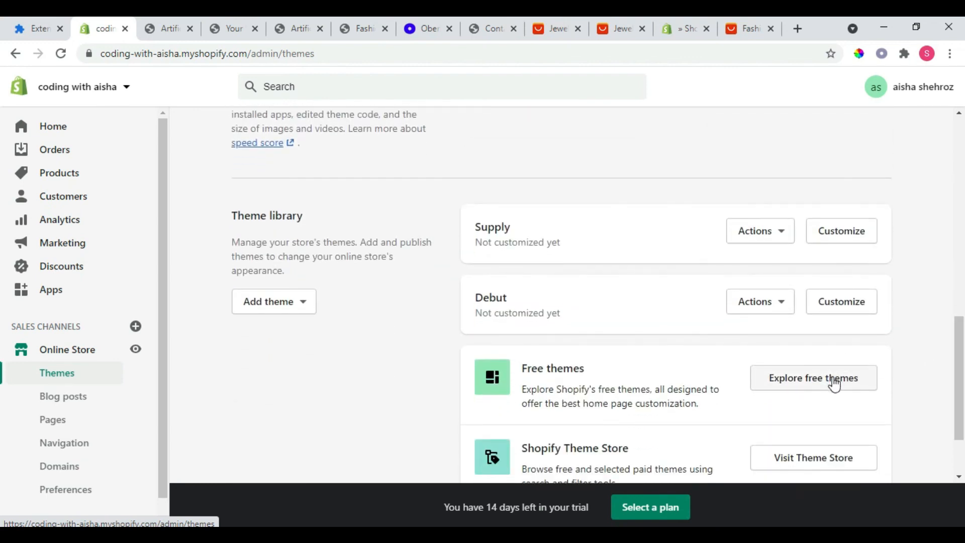
pyautogui.click(834, 383)
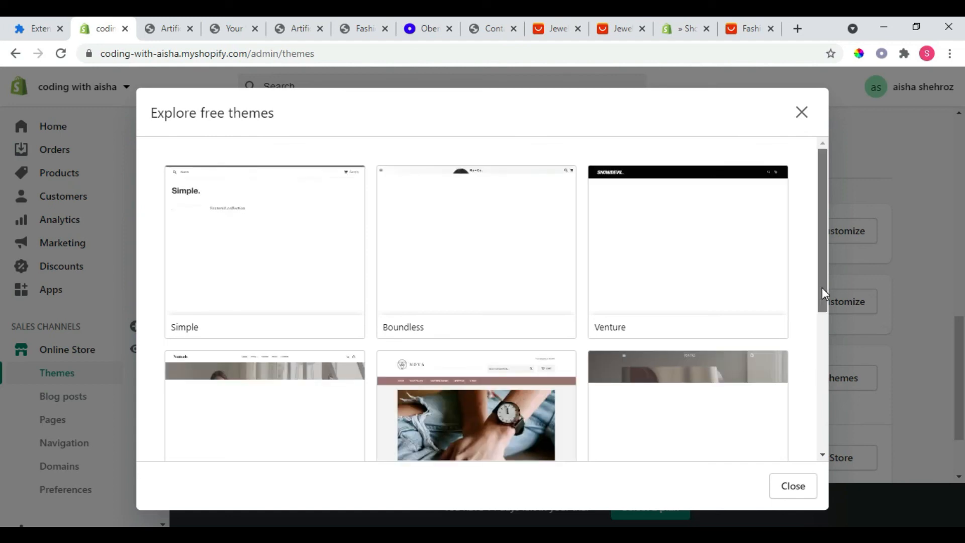
pyautogui.moveTo(822, 287); pyautogui.dragTo(824, 308)
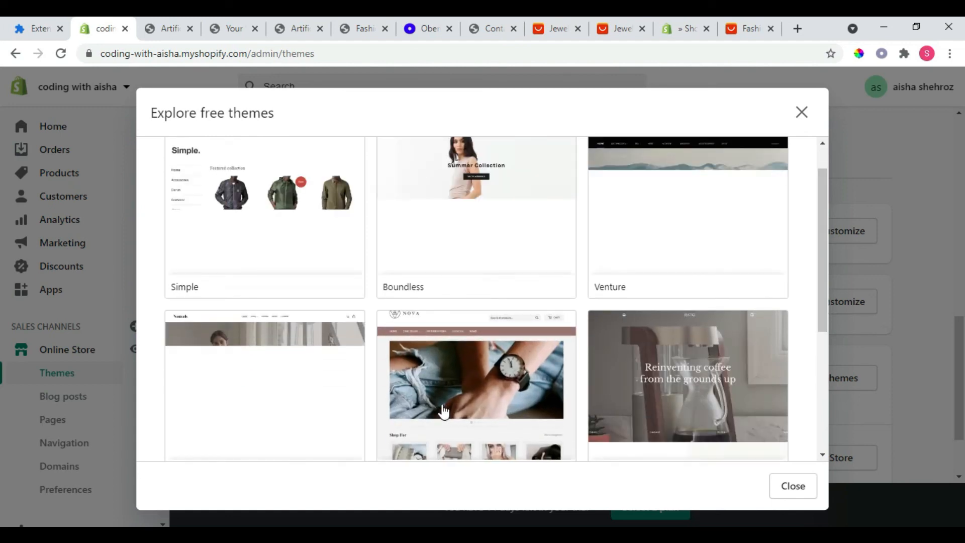
pyautogui.click(443, 411)
pyautogui.click(725, 485)
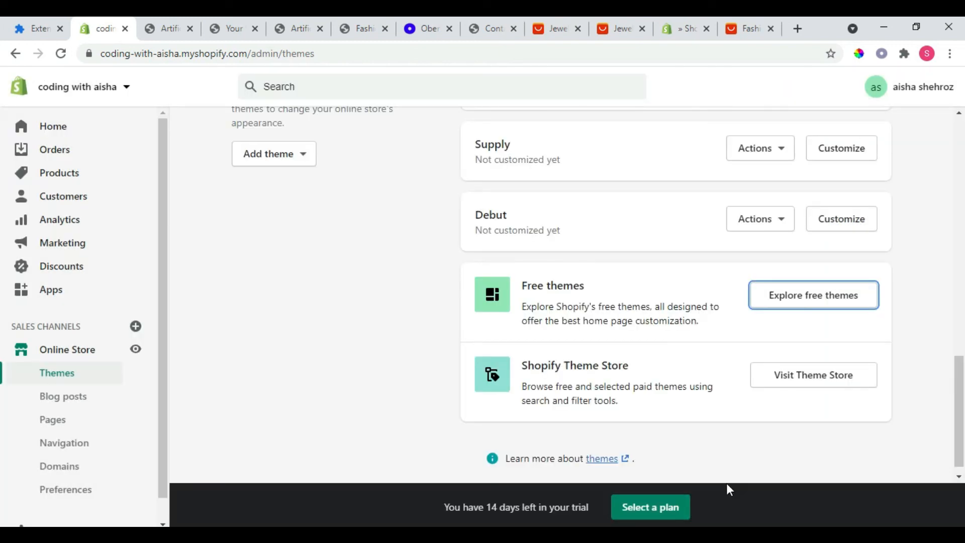
pyautogui.moveTo(960, 400); pyautogui.dragTo(960, 346)
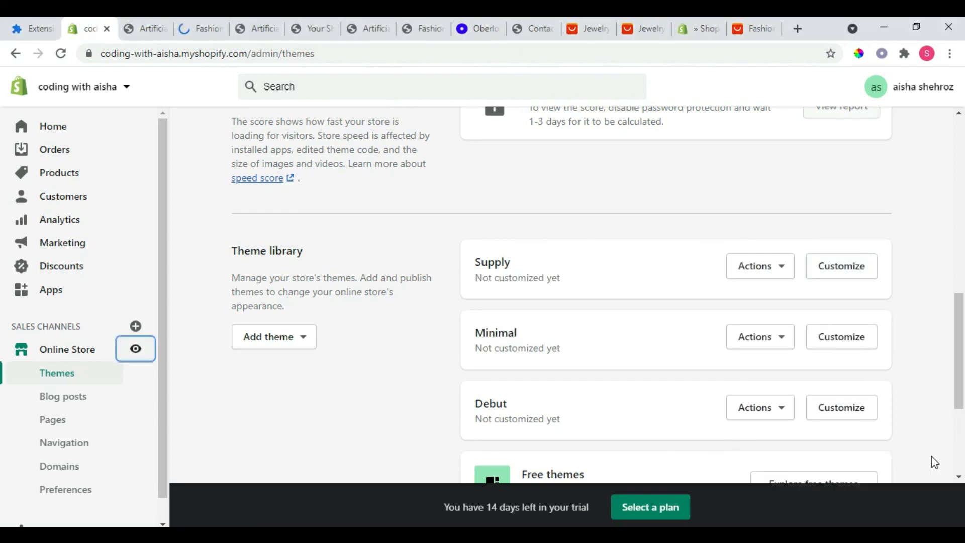
# Step: Preview the store with its new theme and examine the Jwellery products collection and the Fashion Earings product page
pyautogui.click(129, 352)
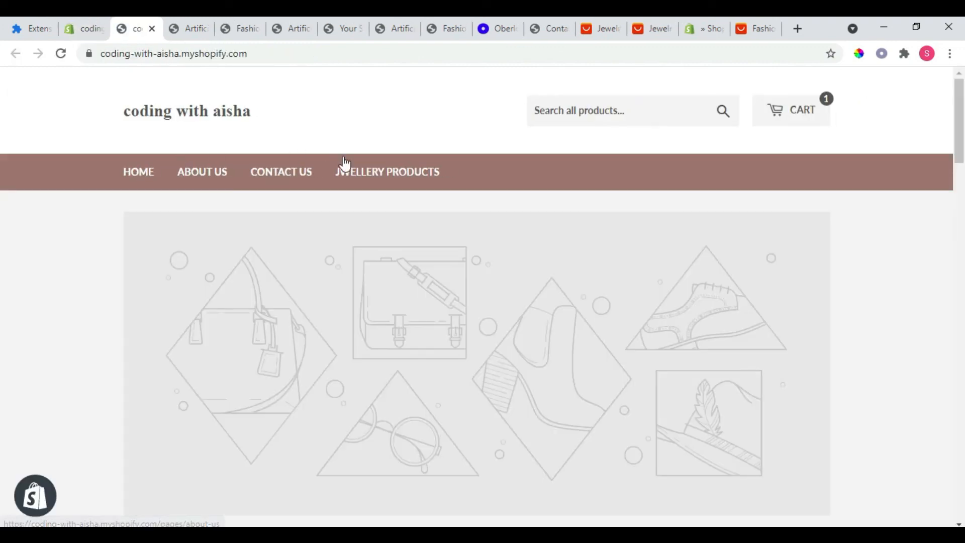
pyautogui.click(366, 173)
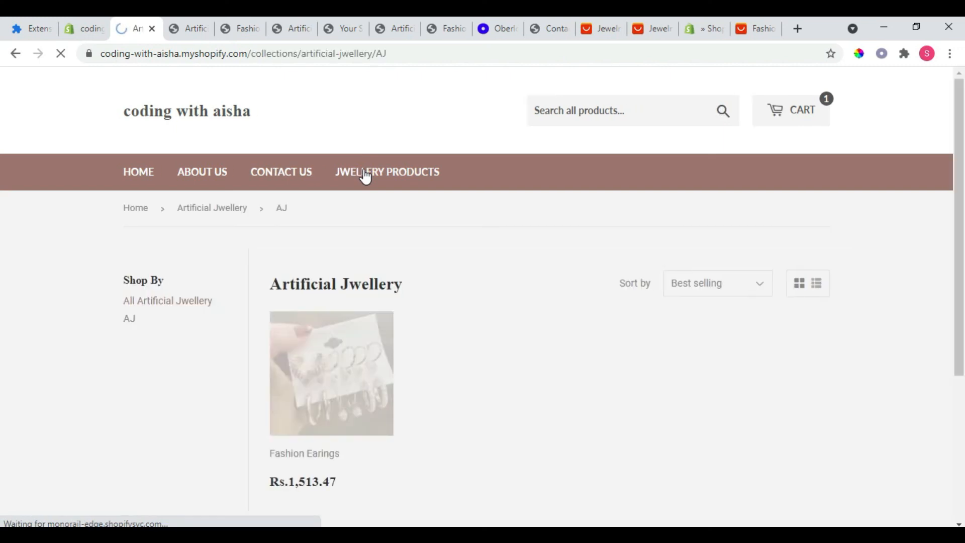
pyautogui.rightClick(356, 393)
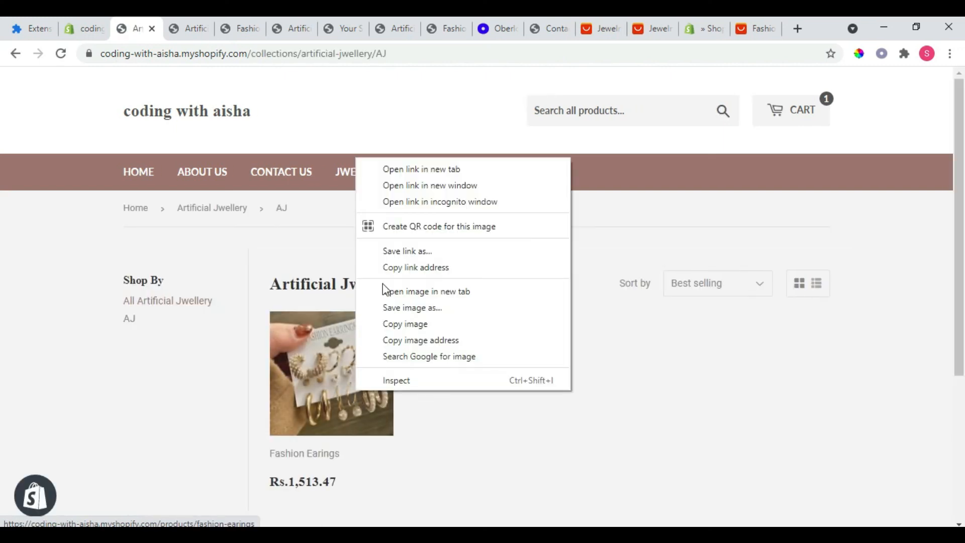
pyautogui.click(375, 169)
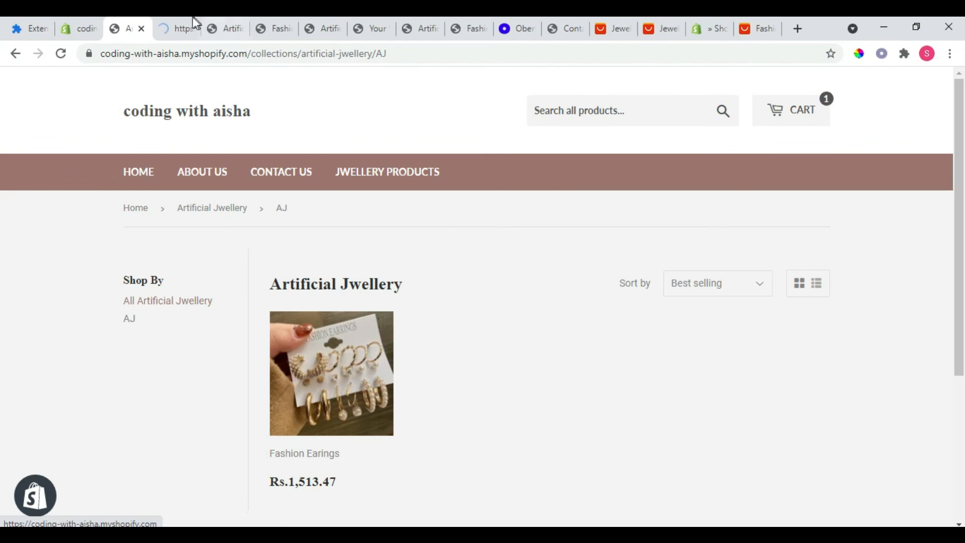
pyautogui.click(164, 28)
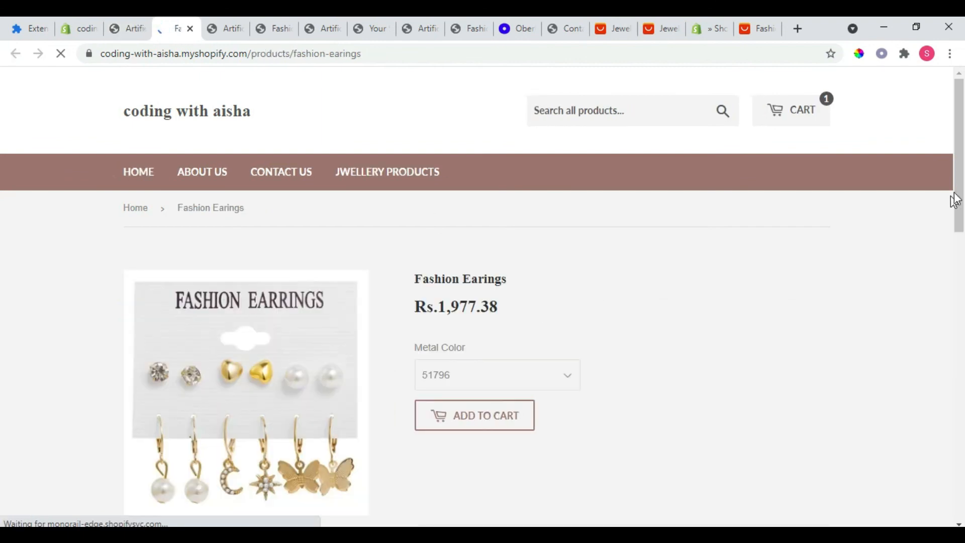
pyautogui.moveTo(962, 193); pyautogui.dragTo(963, 309)
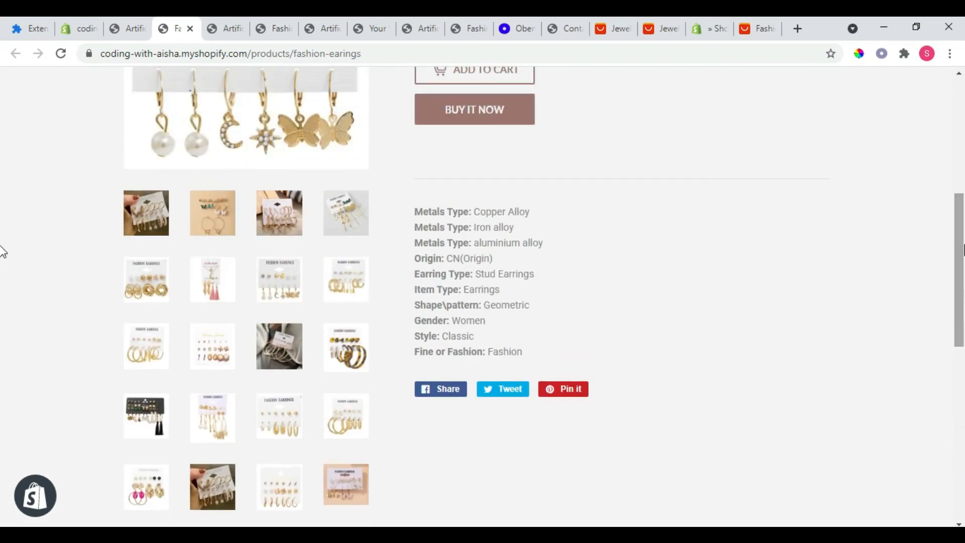
pyautogui.moveTo(960, 247); pyautogui.dragTo(960, 130)
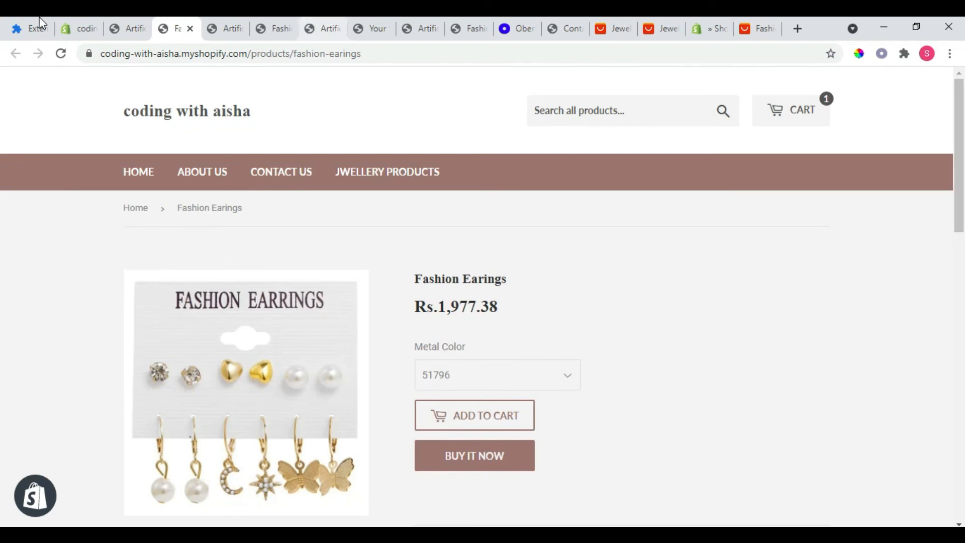
# Step: Return to the store admin's themes and open the Supply theme from the theme library for customizing
pyautogui.click(64, 17)
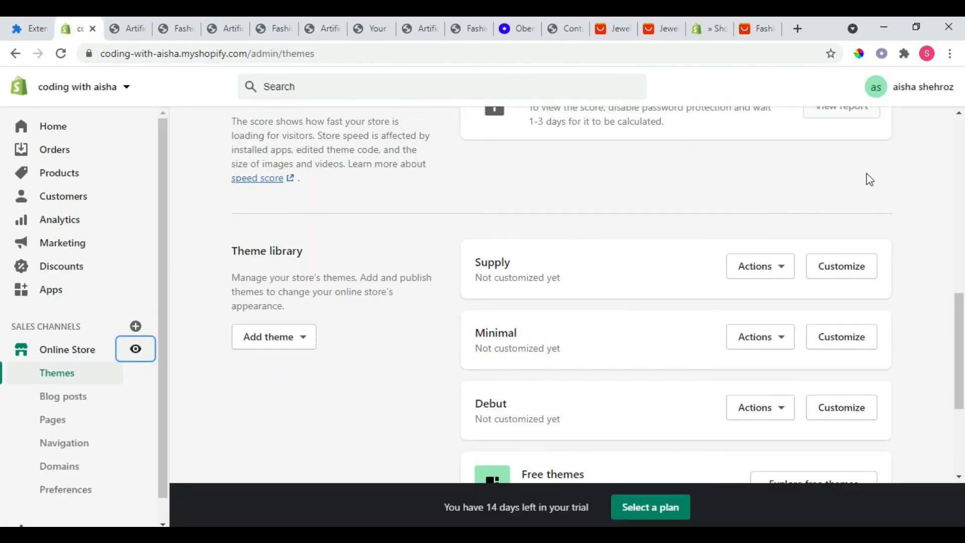
pyautogui.click(846, 271)
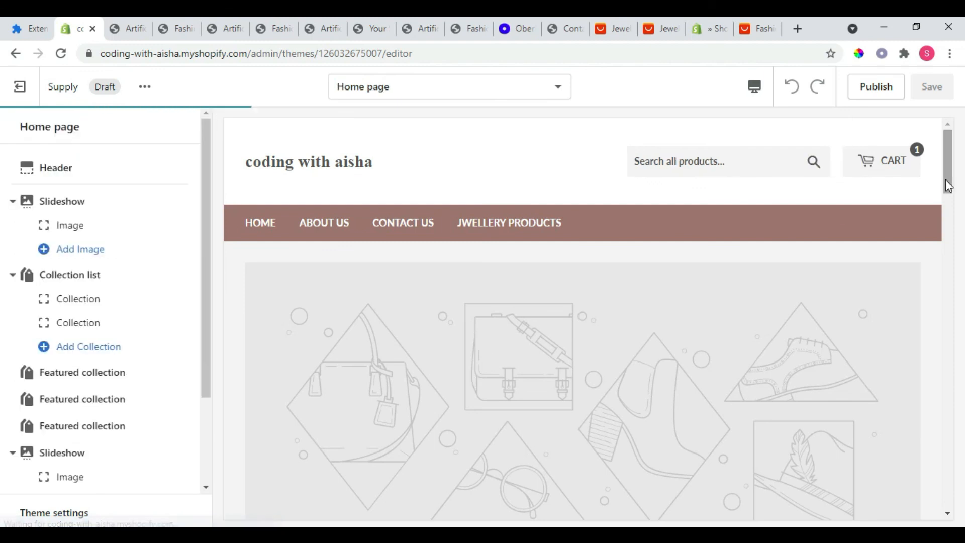
pyautogui.moveTo(947, 185); pyautogui.dragTo(936, 160)
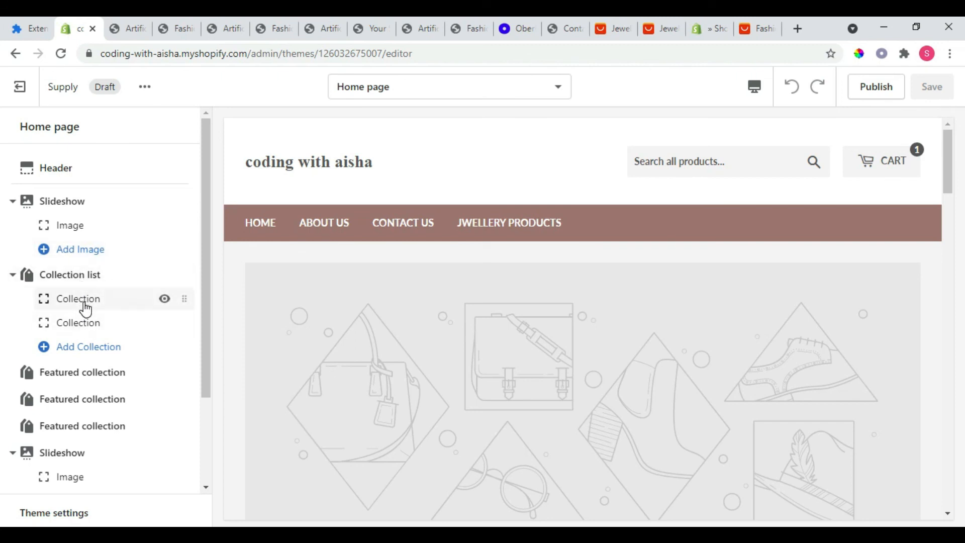
# Step: Upload s2.jpg from the shopify folder on the Desktop for the image block of the home page's first slideshow
pyautogui.click(69, 231)
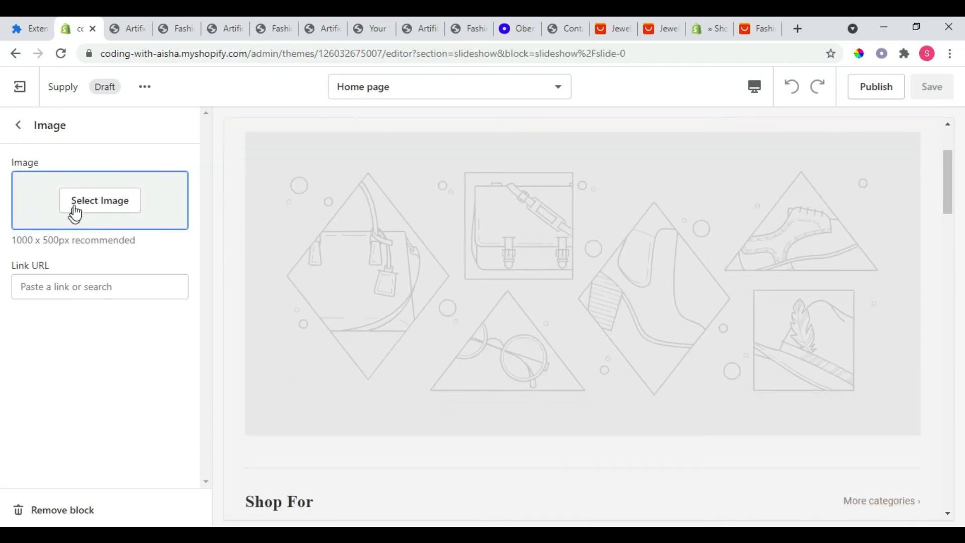
pyautogui.click(77, 207)
pyautogui.click(129, 162)
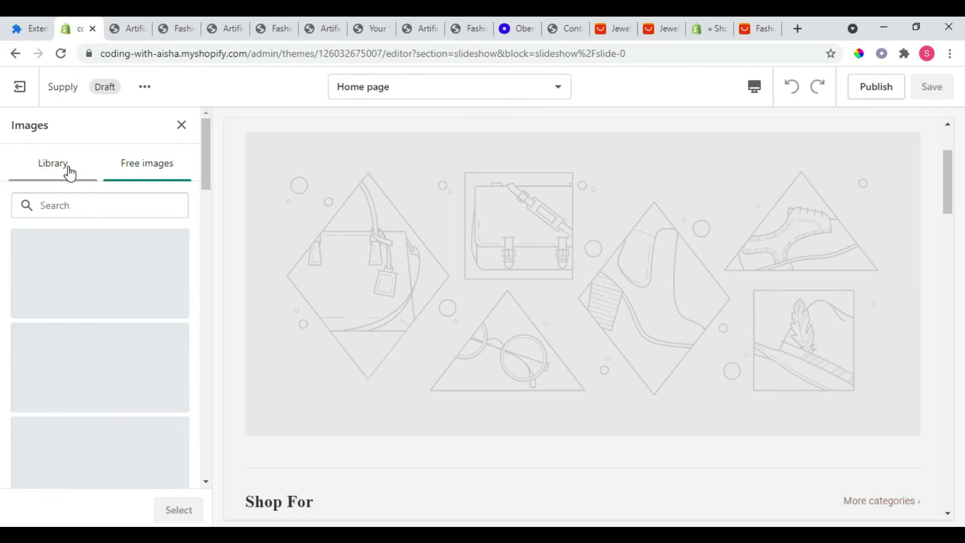
pyautogui.click(70, 174)
pyautogui.click(92, 324)
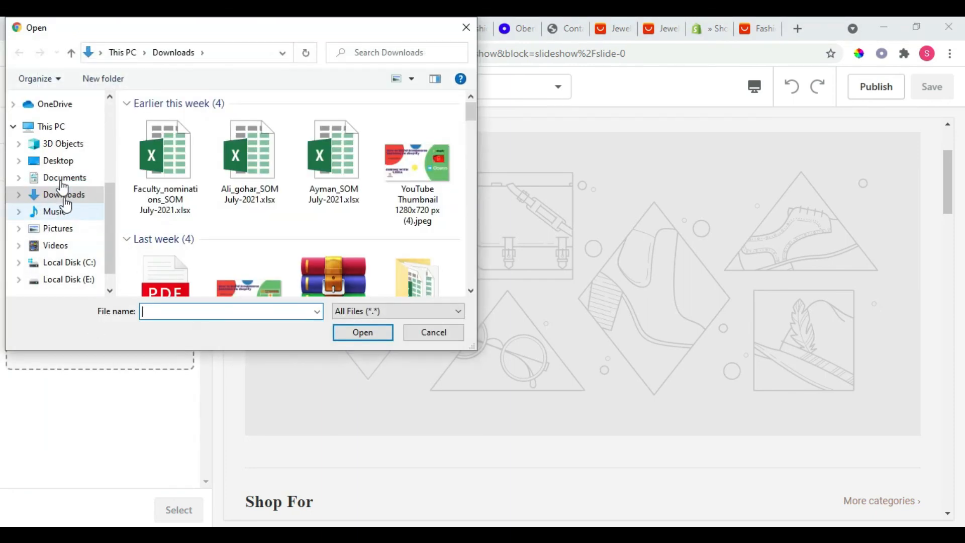
pyautogui.click(56, 160)
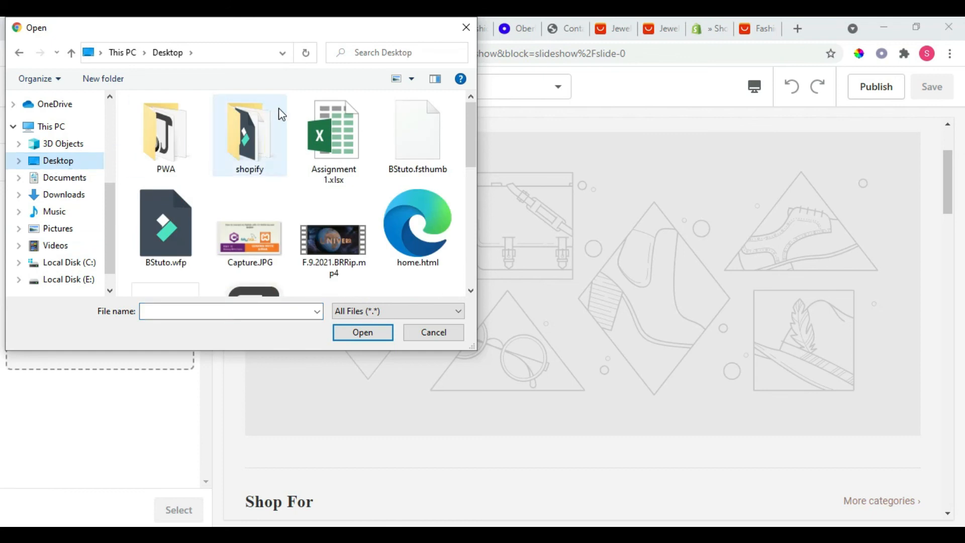
pyautogui.doubleClick(282, 115)
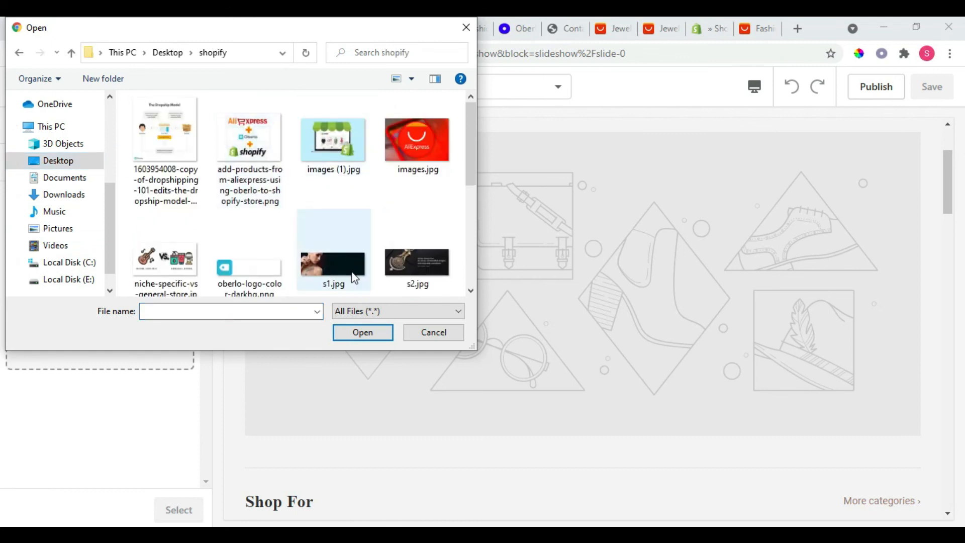
pyautogui.doubleClick(388, 261)
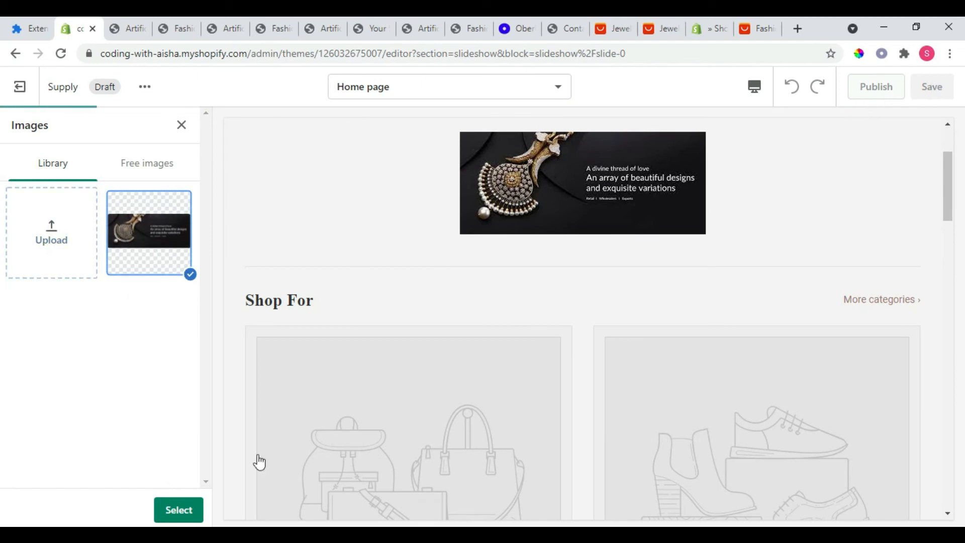
# Step: Apply the uploaded jewellery banner as the first slideshow's image and return to the home page sections
pyautogui.click(180, 511)
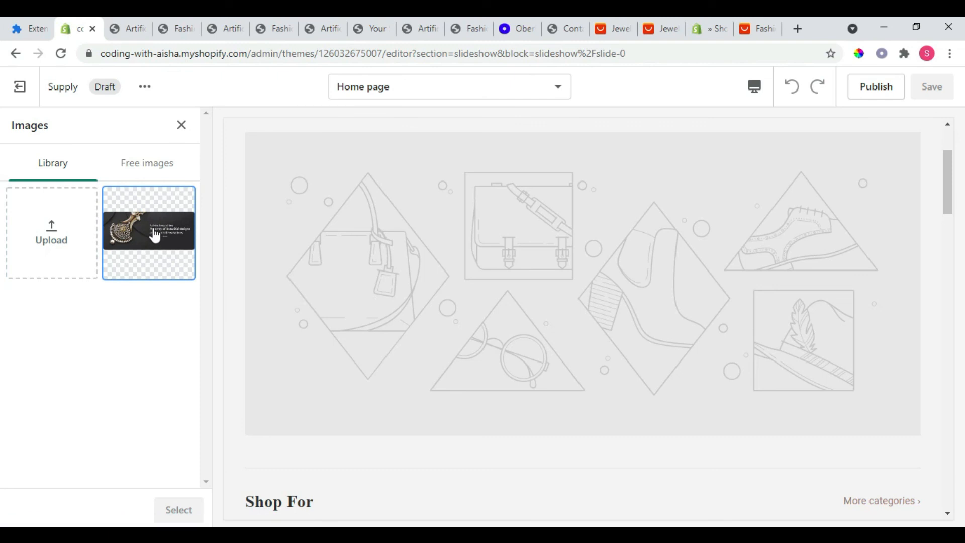
pyautogui.click(169, 248)
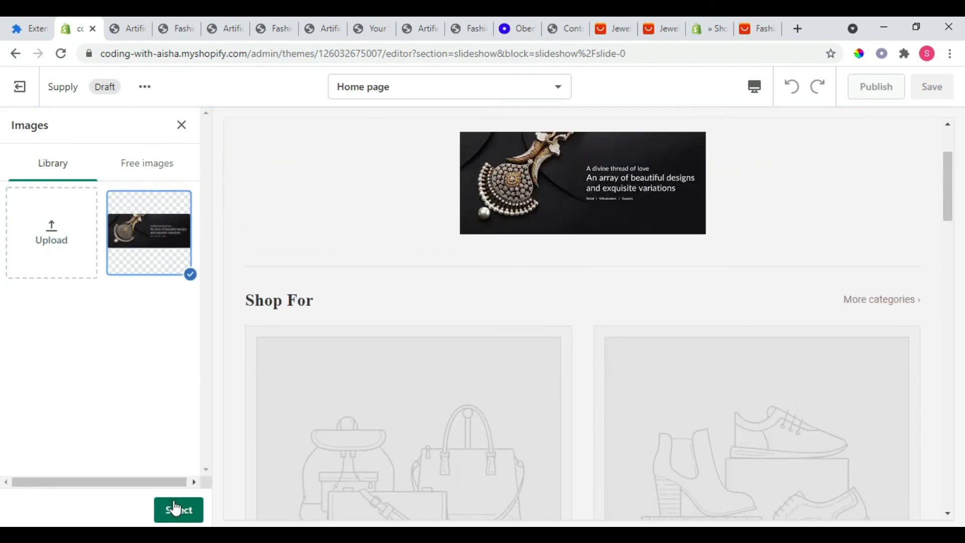
pyautogui.click(175, 509)
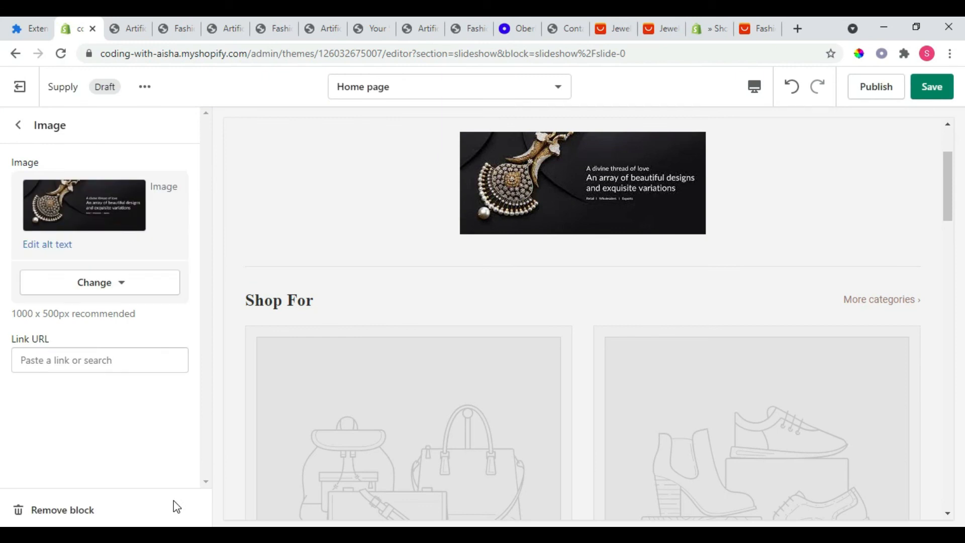
pyautogui.click(18, 126)
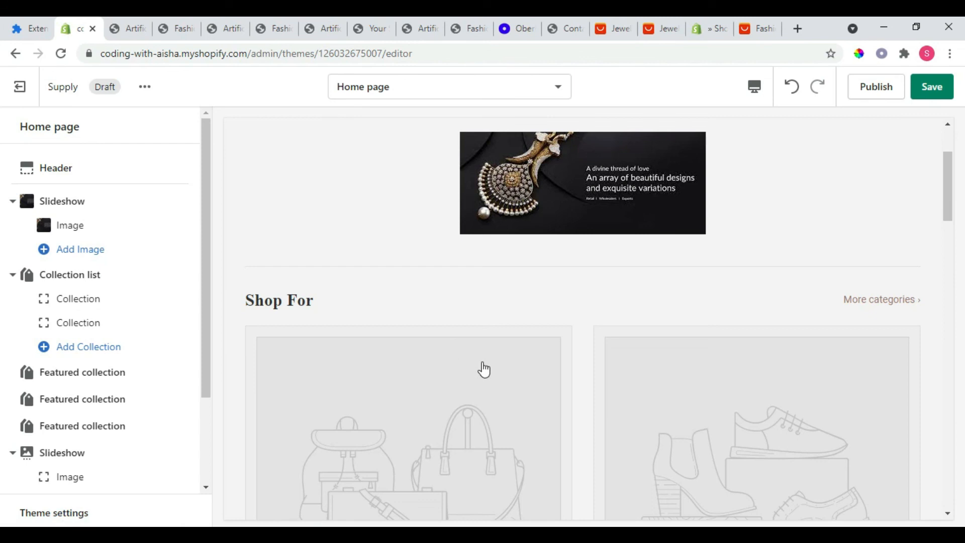
# Step: Set the first collection in the home page's collection list to Artificial Jwellery and save the theme
pyautogui.moveTo(947, 229); pyautogui.dragTo(956, 267)
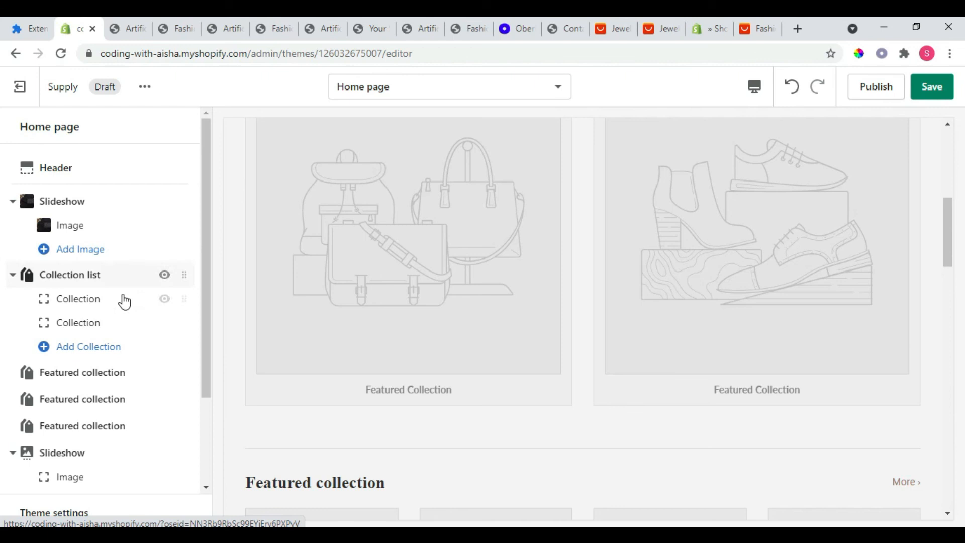
pyautogui.click(93, 299)
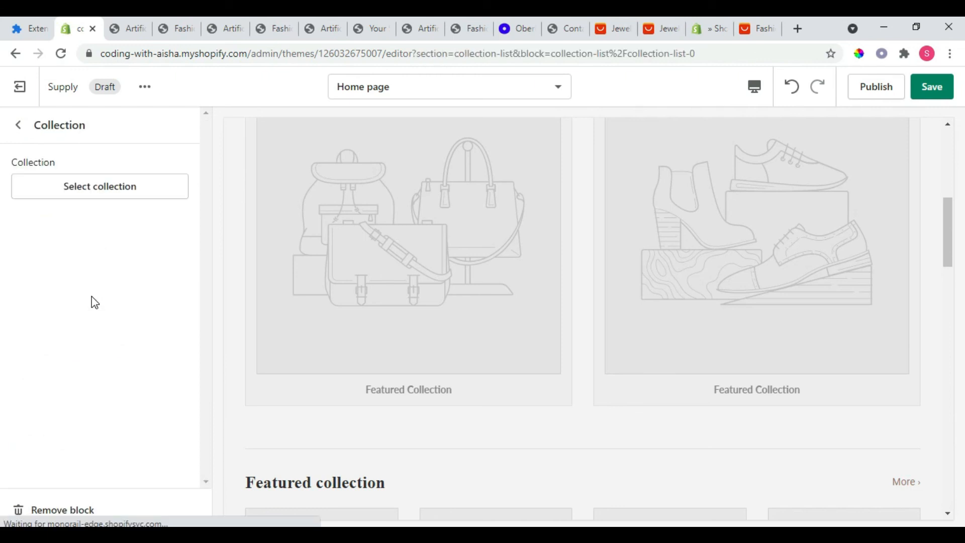
pyautogui.click(93, 195)
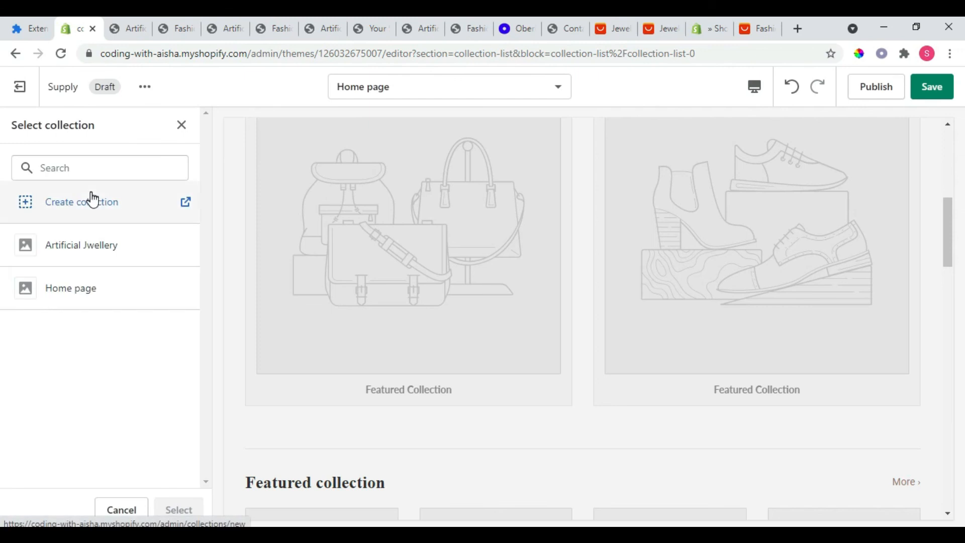
pyautogui.click(97, 250)
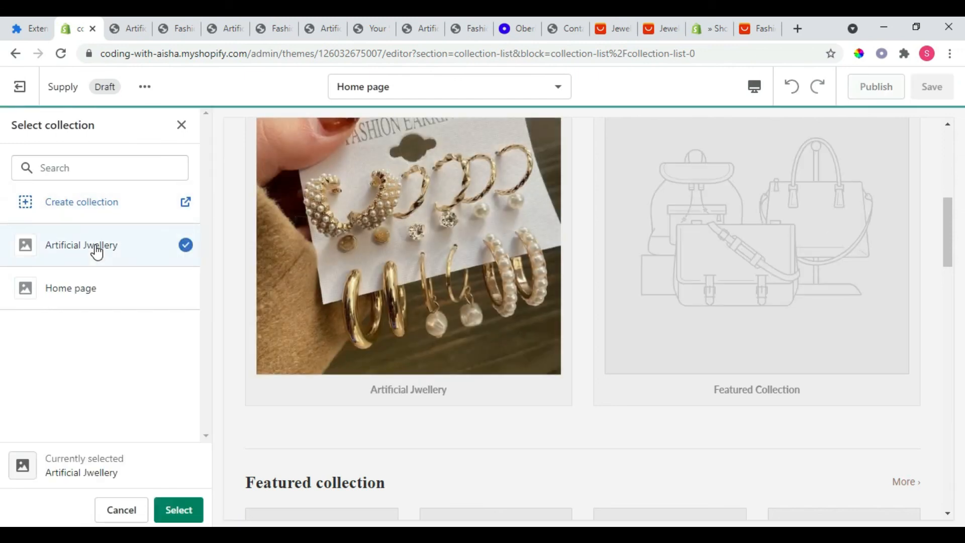
pyautogui.click(179, 510)
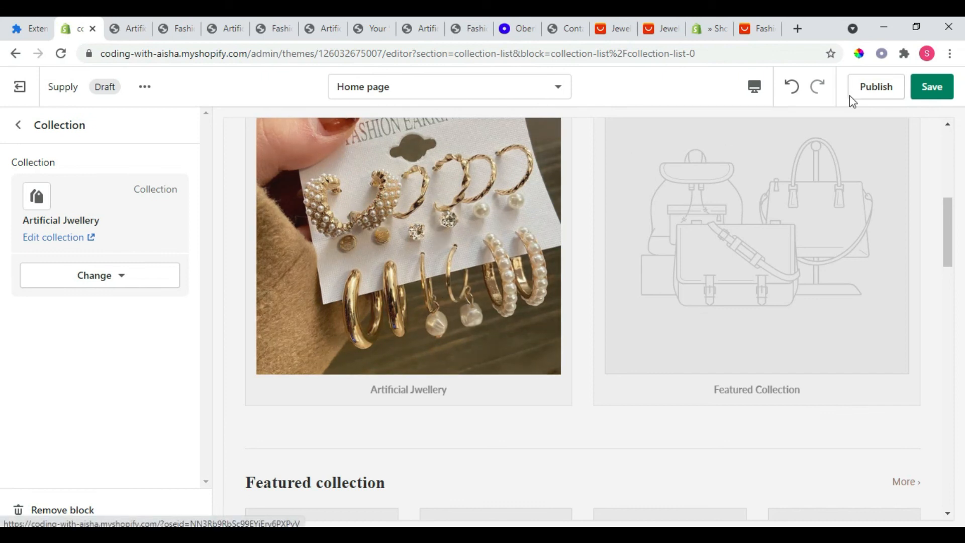
pyautogui.click(927, 88)
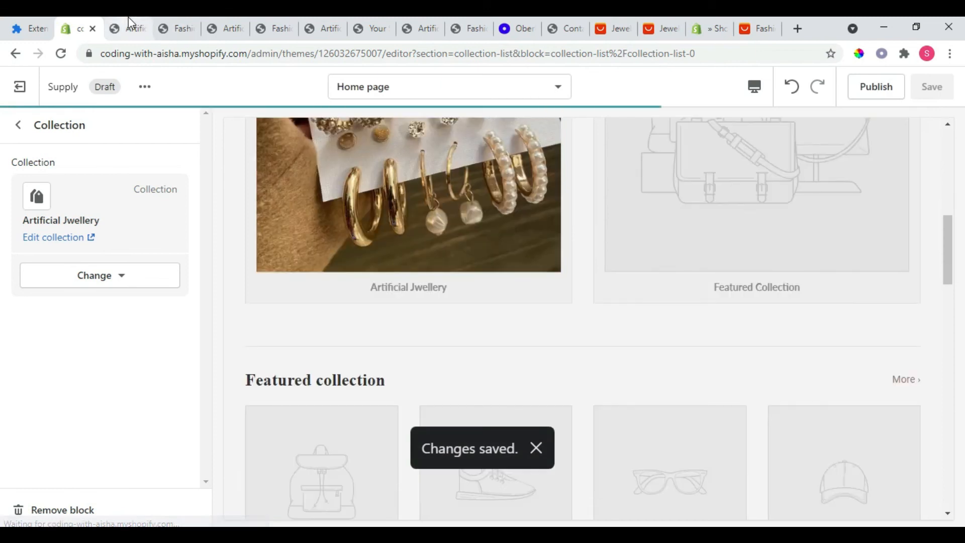
# Step: Reload the live store's home page and check it for the slideshow and collection changes
pyautogui.click(128, 20)
pyautogui.click(61, 54)
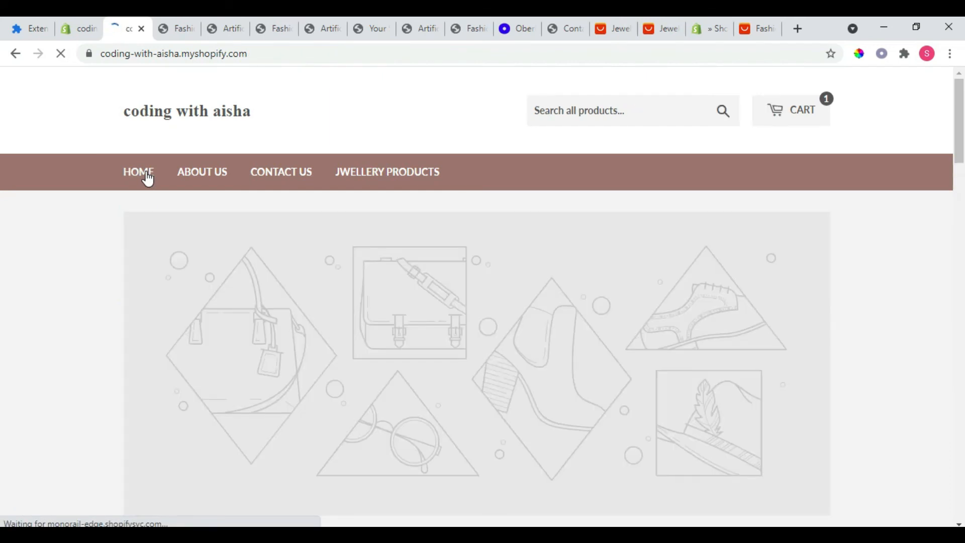
pyautogui.moveTo(958, 151)
pyautogui.mouseDown()
pyautogui.moveTo(962, 197)
pyautogui.moveTo(963, 126)
pyautogui.moveTo(950, 249)
pyautogui.moveTo(957, 150)
pyautogui.mouseUp()
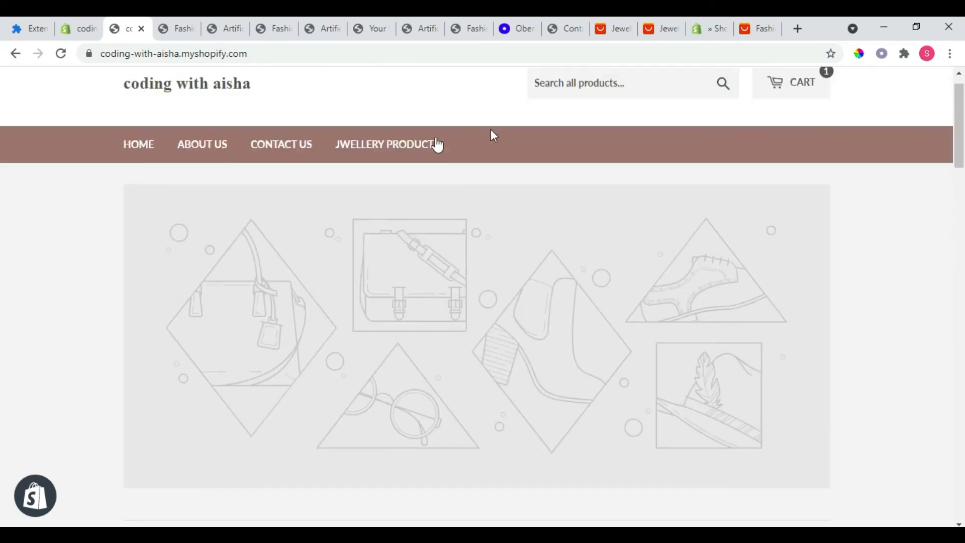
pyautogui.click(159, 153)
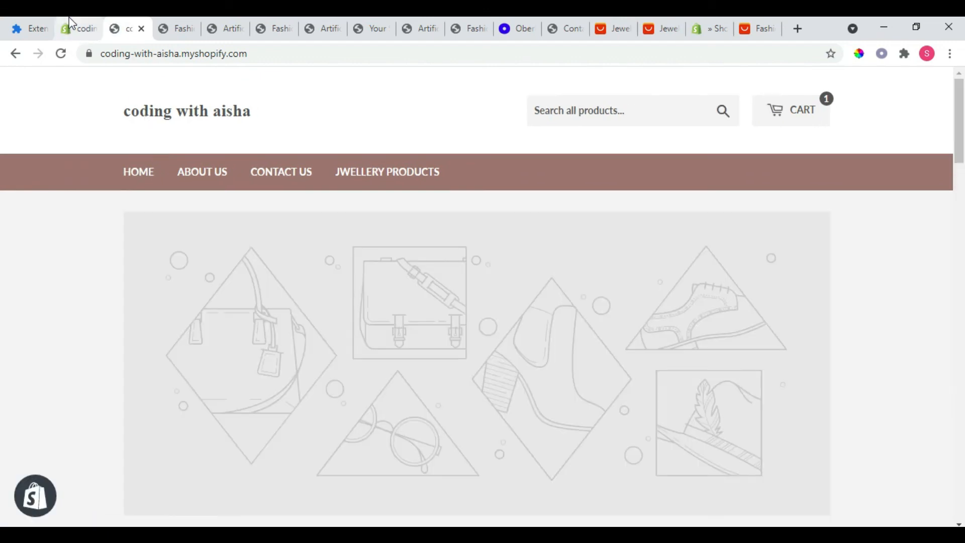
# Step: Publish the customized Supply theme from the theme editor
pyautogui.click(71, 25)
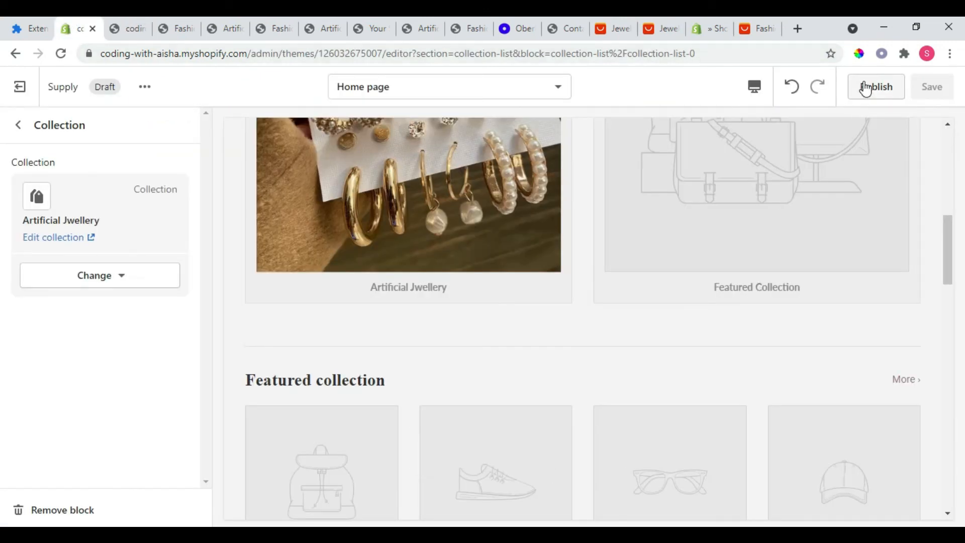
pyautogui.click(864, 86)
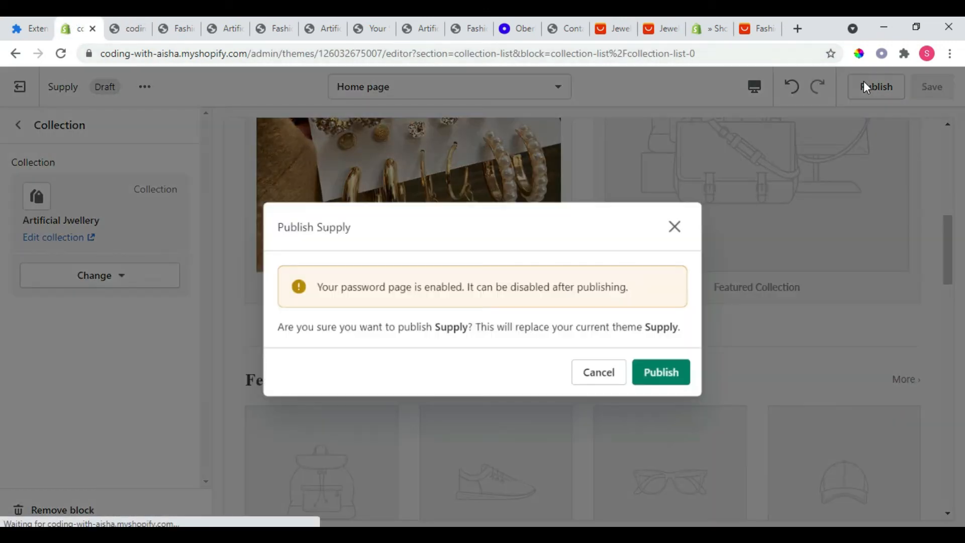
pyautogui.click(661, 373)
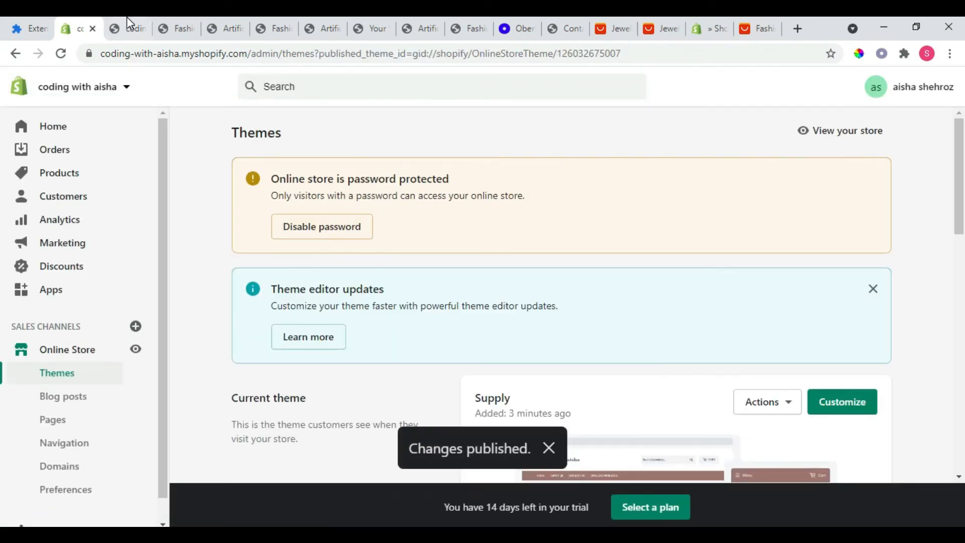
# Step: View the published store, examine the home page's banner and collection sections, and open the Jwellery Products page
pyautogui.click(136, 350)
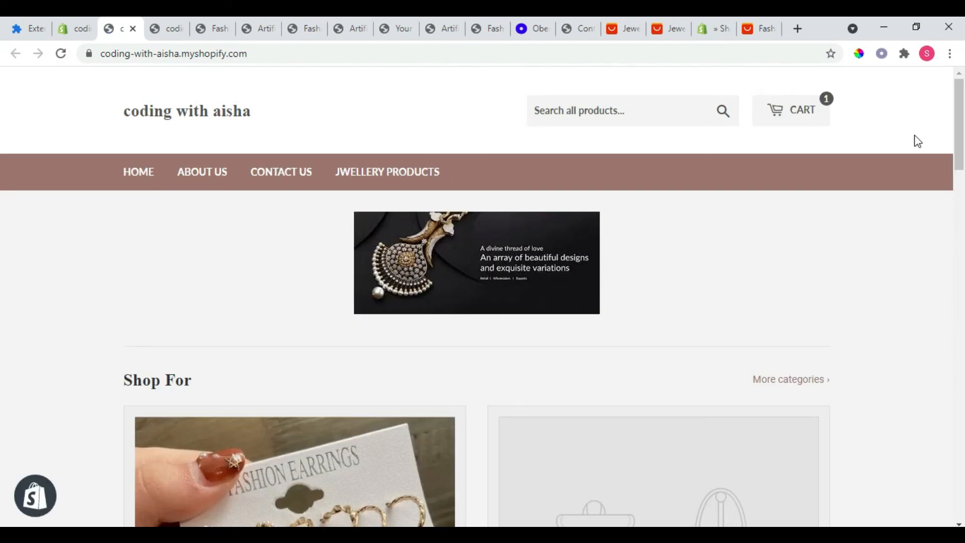
pyautogui.moveTo(960, 149); pyautogui.dragTo(961, 182)
pyautogui.scroll(-4, 2, 185)
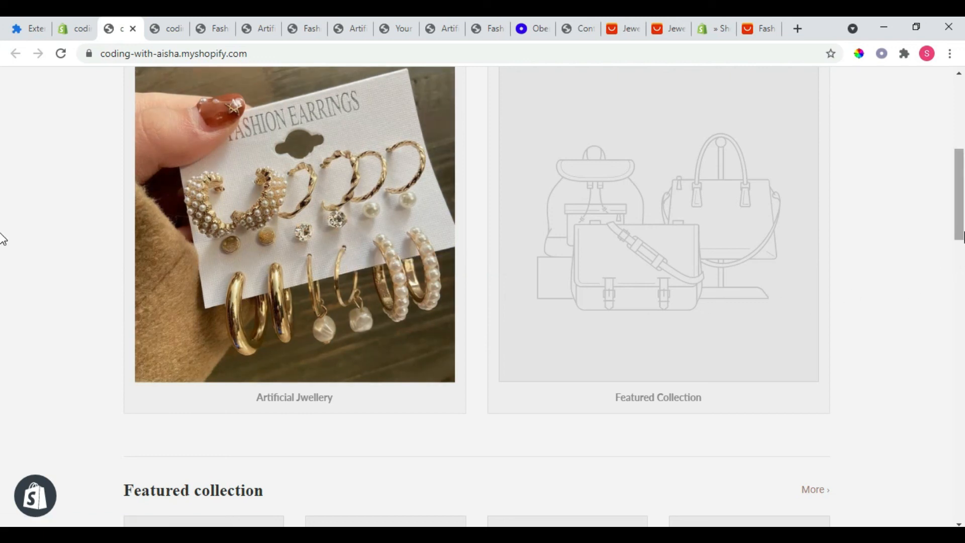
pyautogui.scroll(-9, 2, 239)
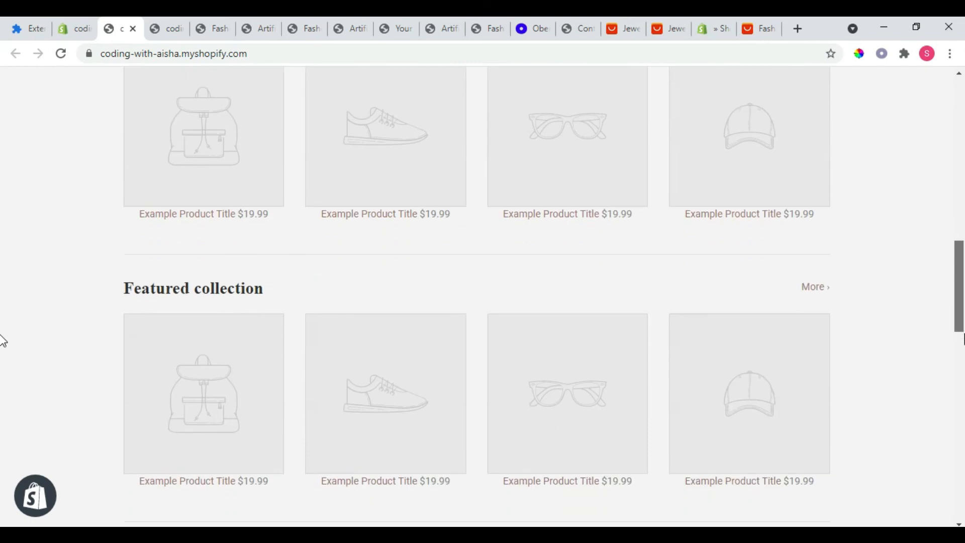
pyautogui.scroll(-4, 3, 341)
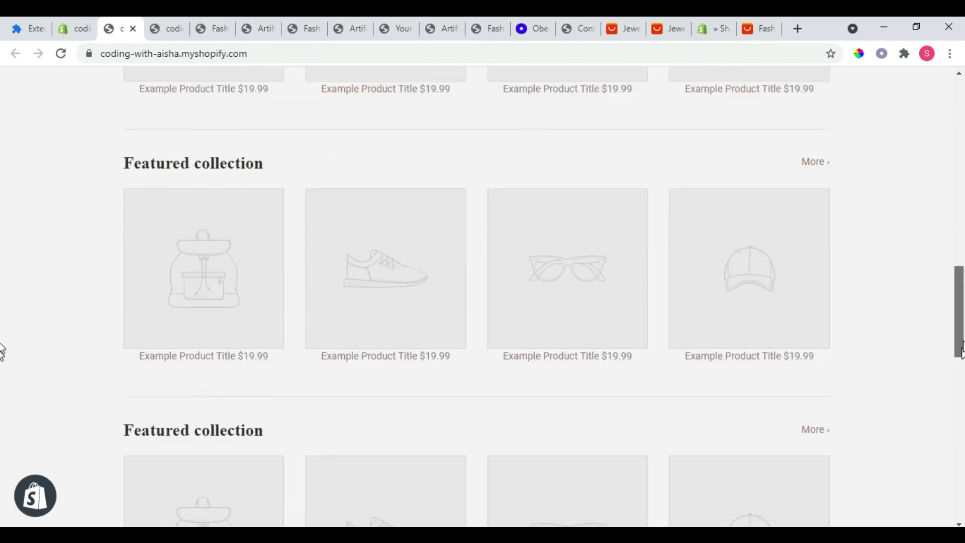
pyautogui.scroll(15, 3, 351)
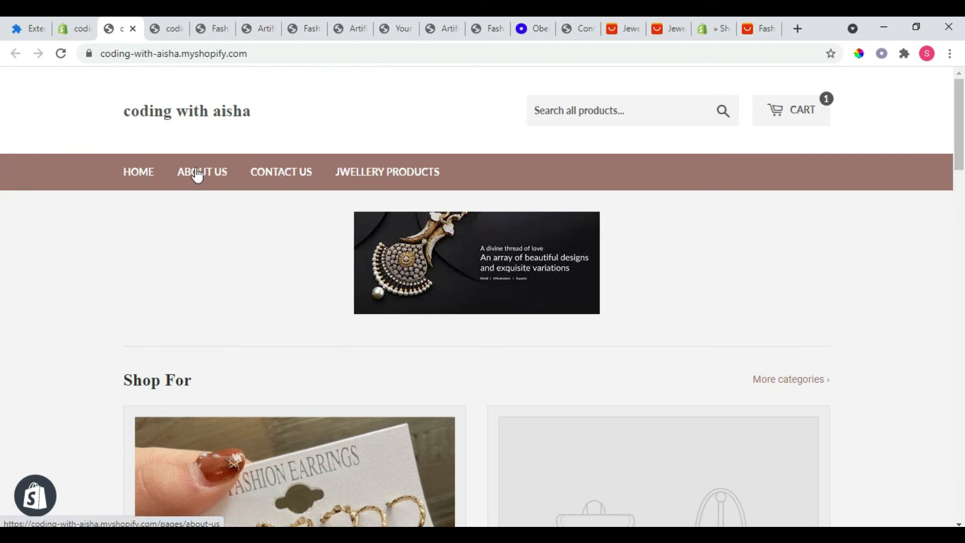
pyautogui.click(397, 174)
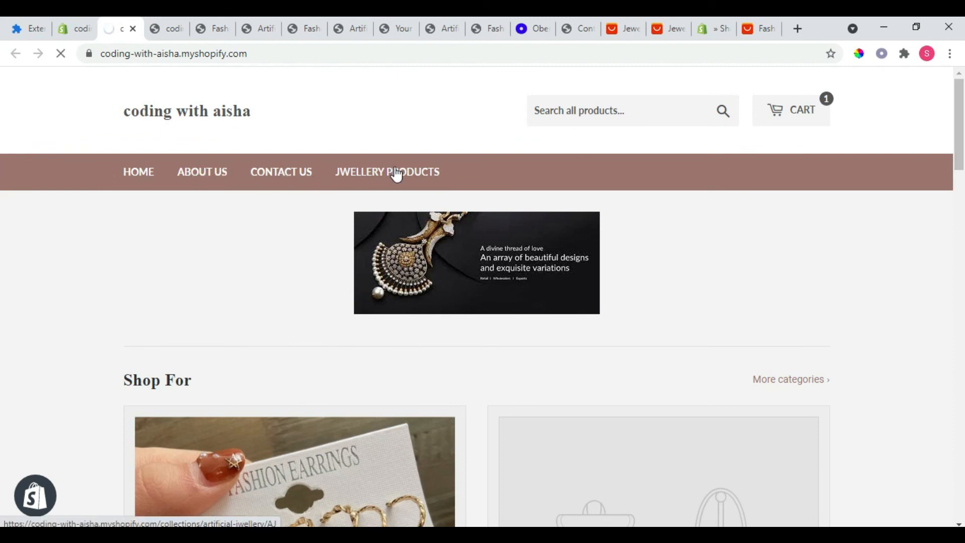